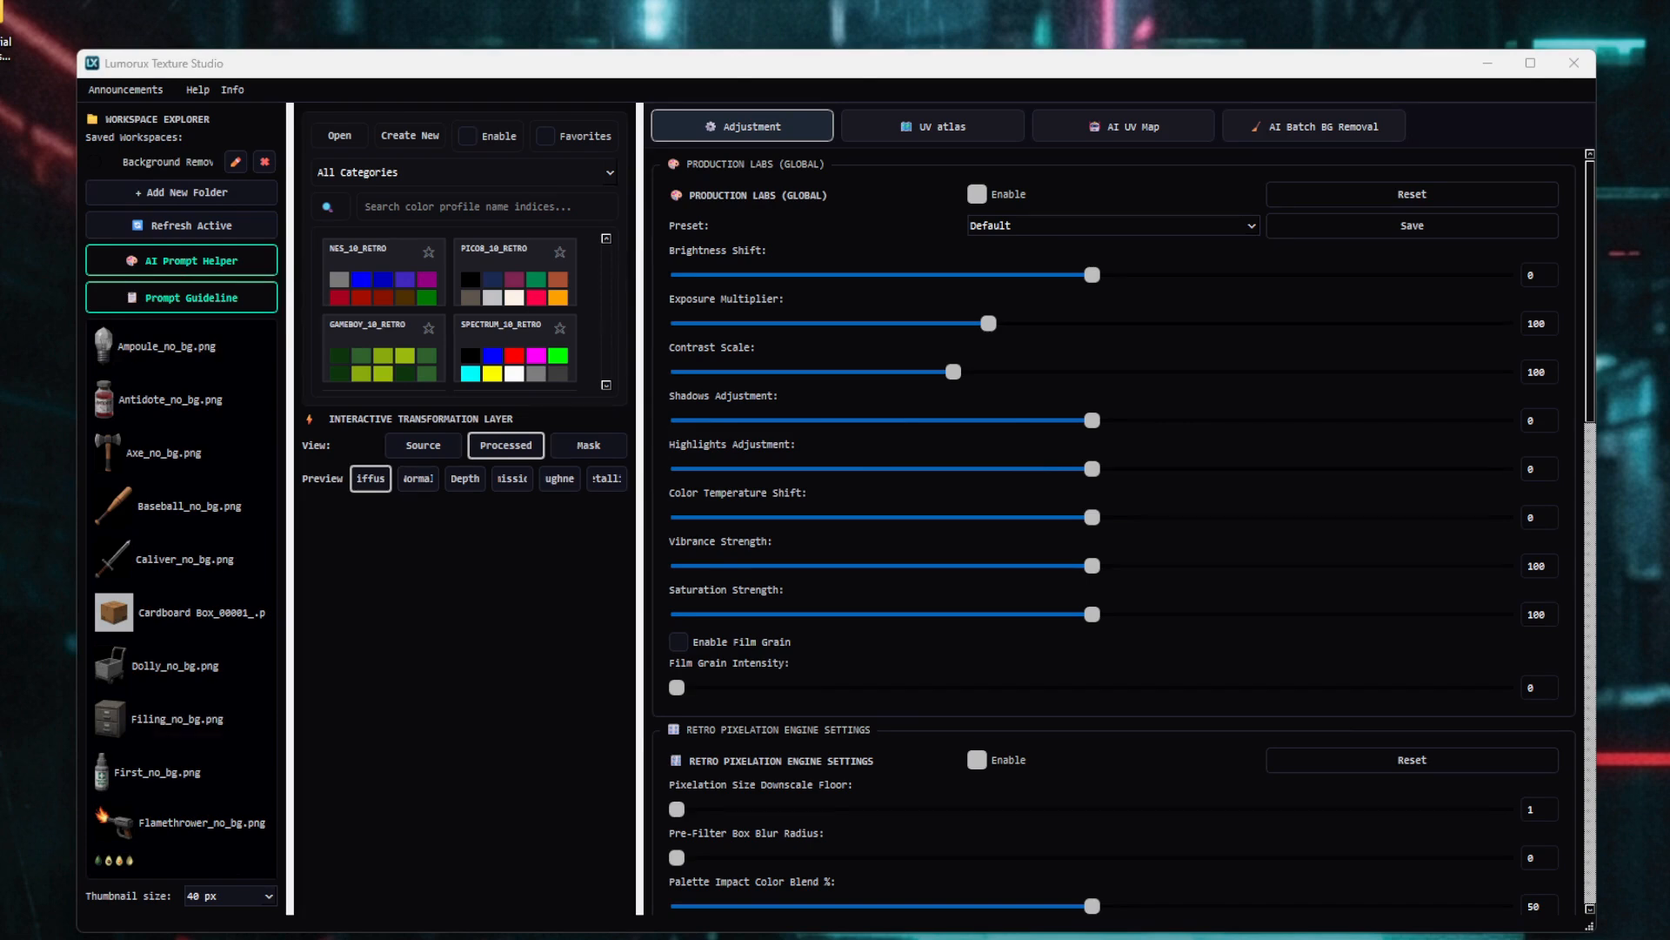
- Preview the axe, caliver and dolly textures from the workspace, and load Baseball_no_bg.png
left_click(135, 509)
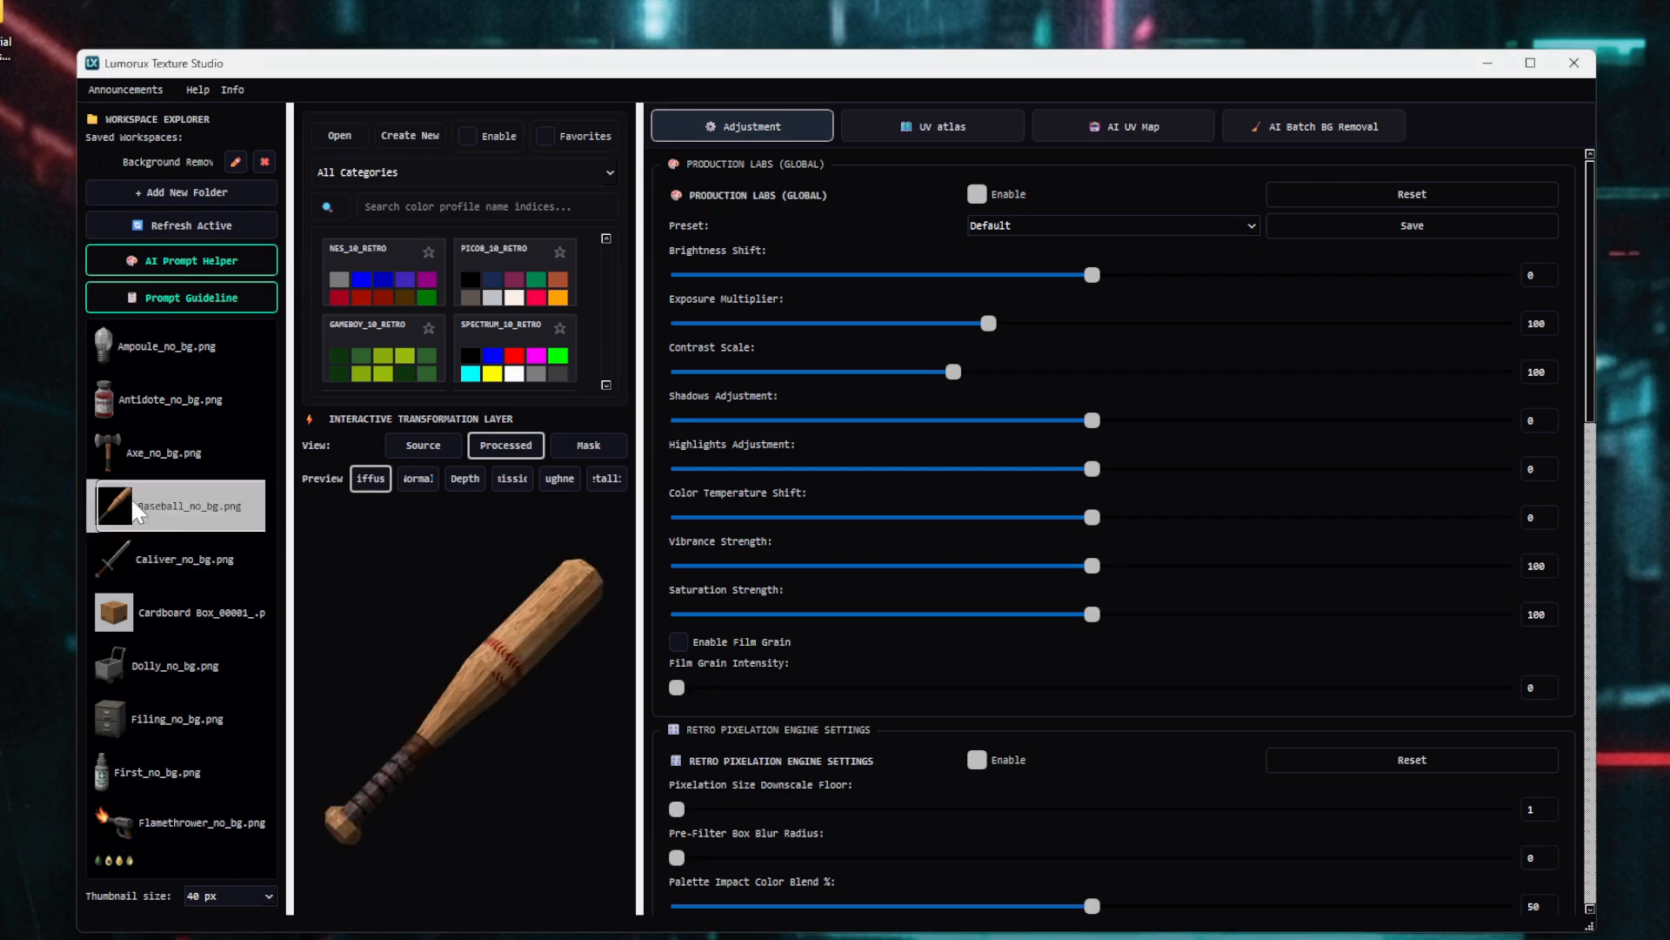
left_click(175, 452)
left_click(183, 562)
left_click(179, 664)
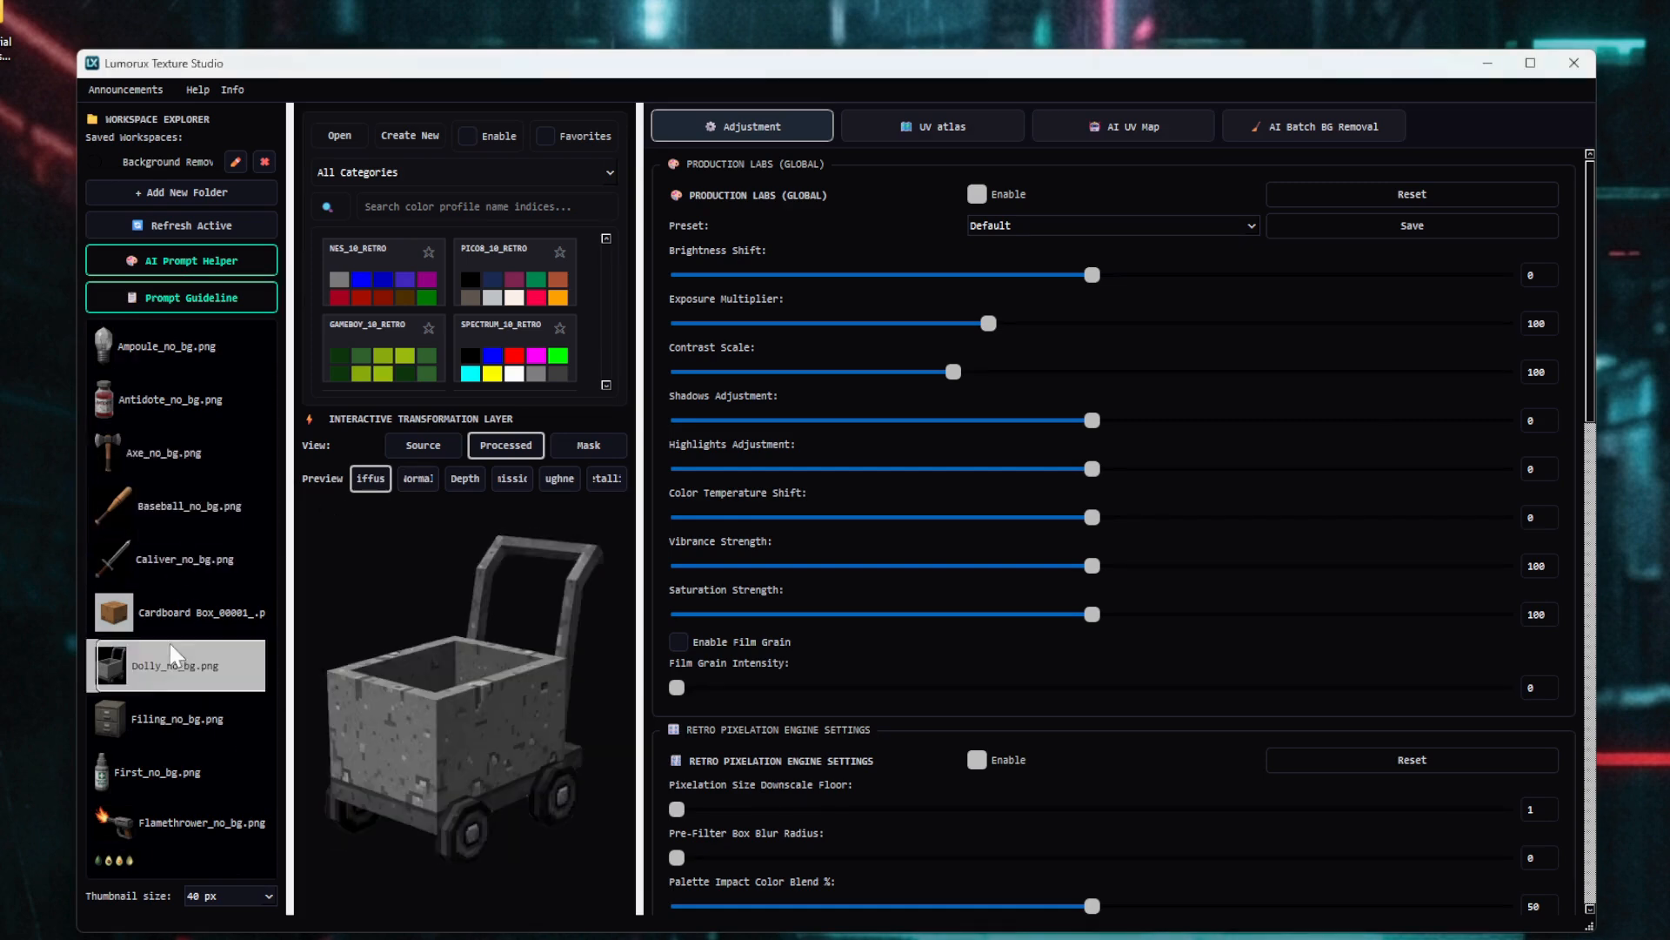
left_click(195, 526)
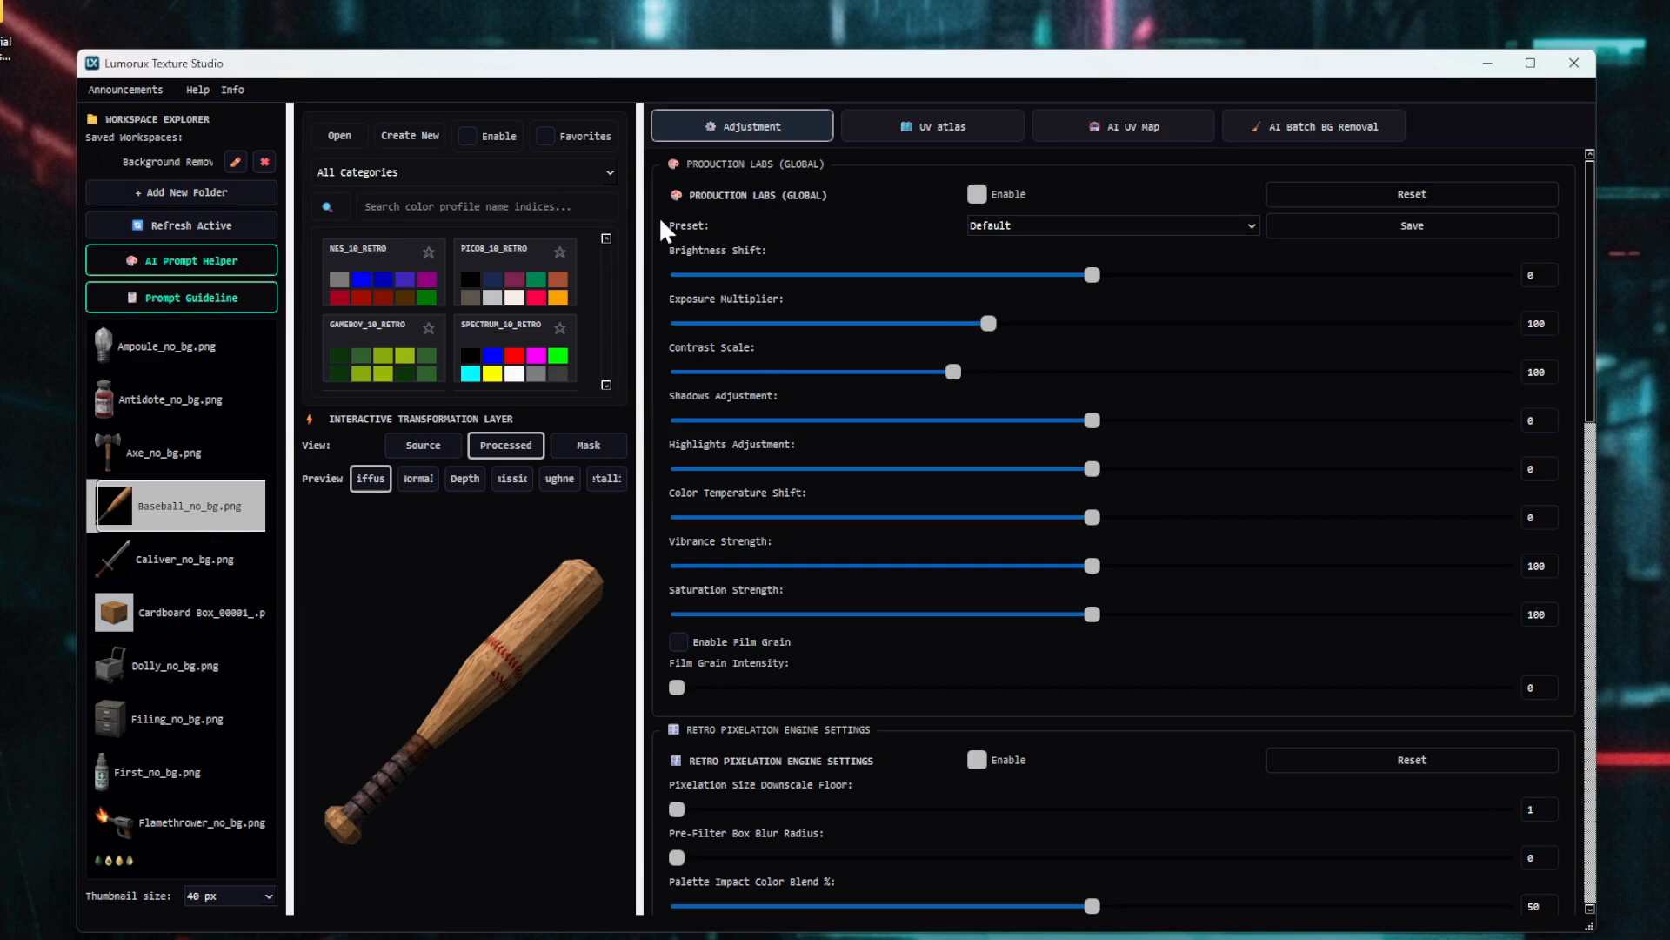
- Widen the palette and preview area, and try the GAMEBOY_10_RETRO palette on the bat before turning the palette off
left_click_drag(640, 230, 894, 233)
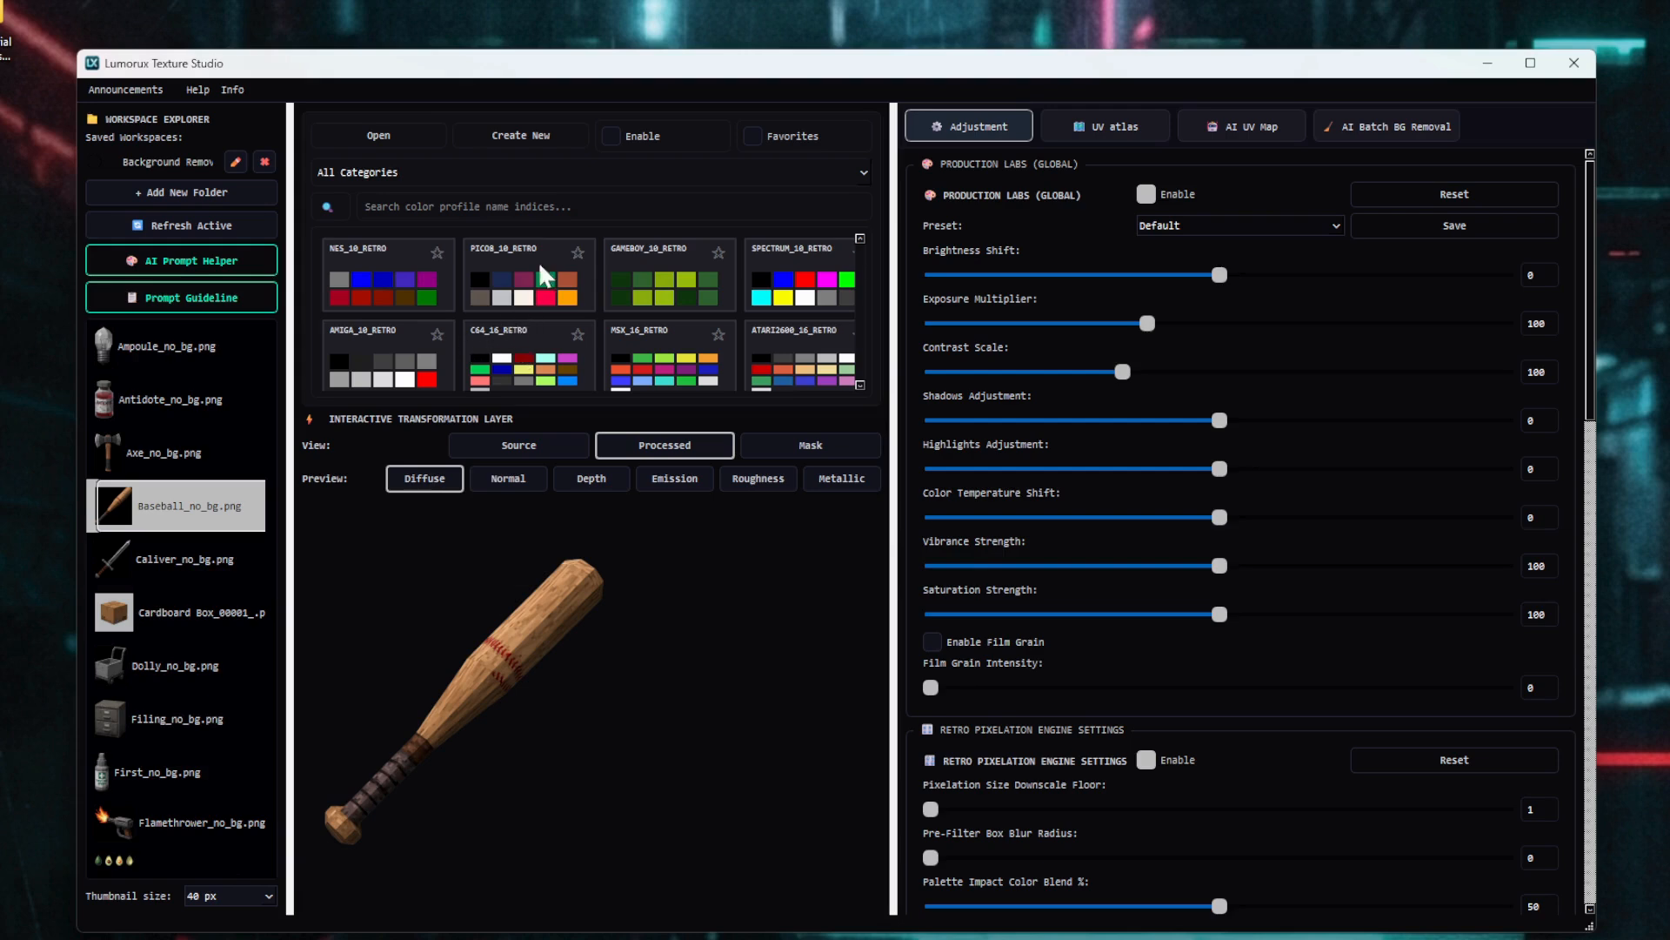
left_click(611, 136)
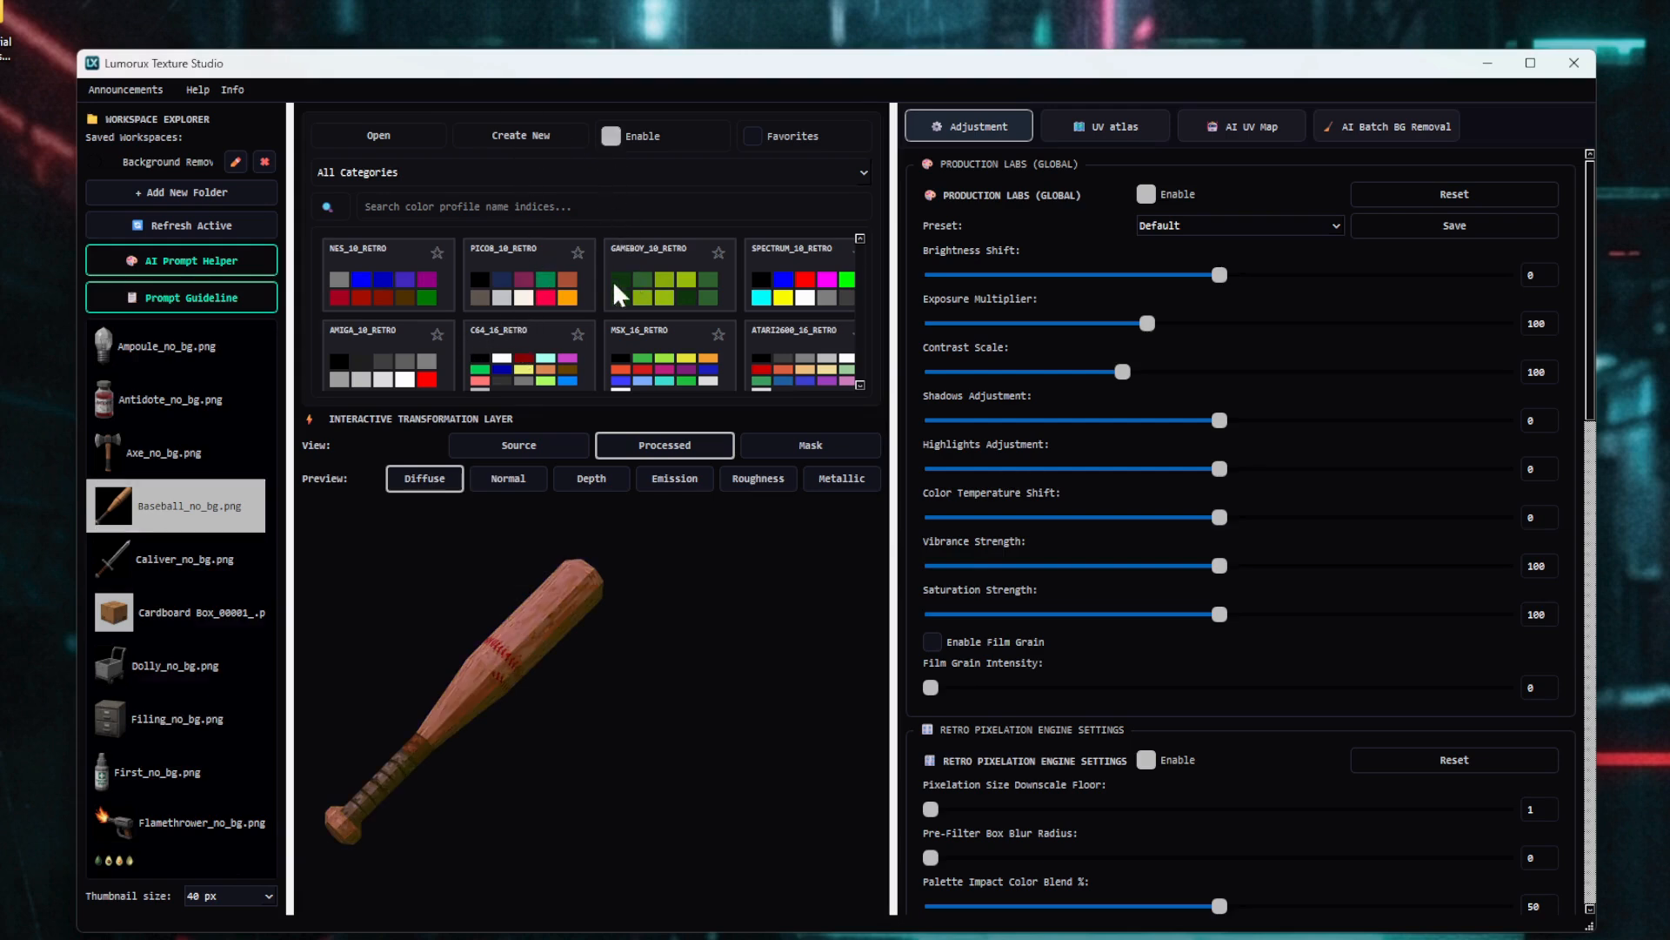
left_click(557, 295)
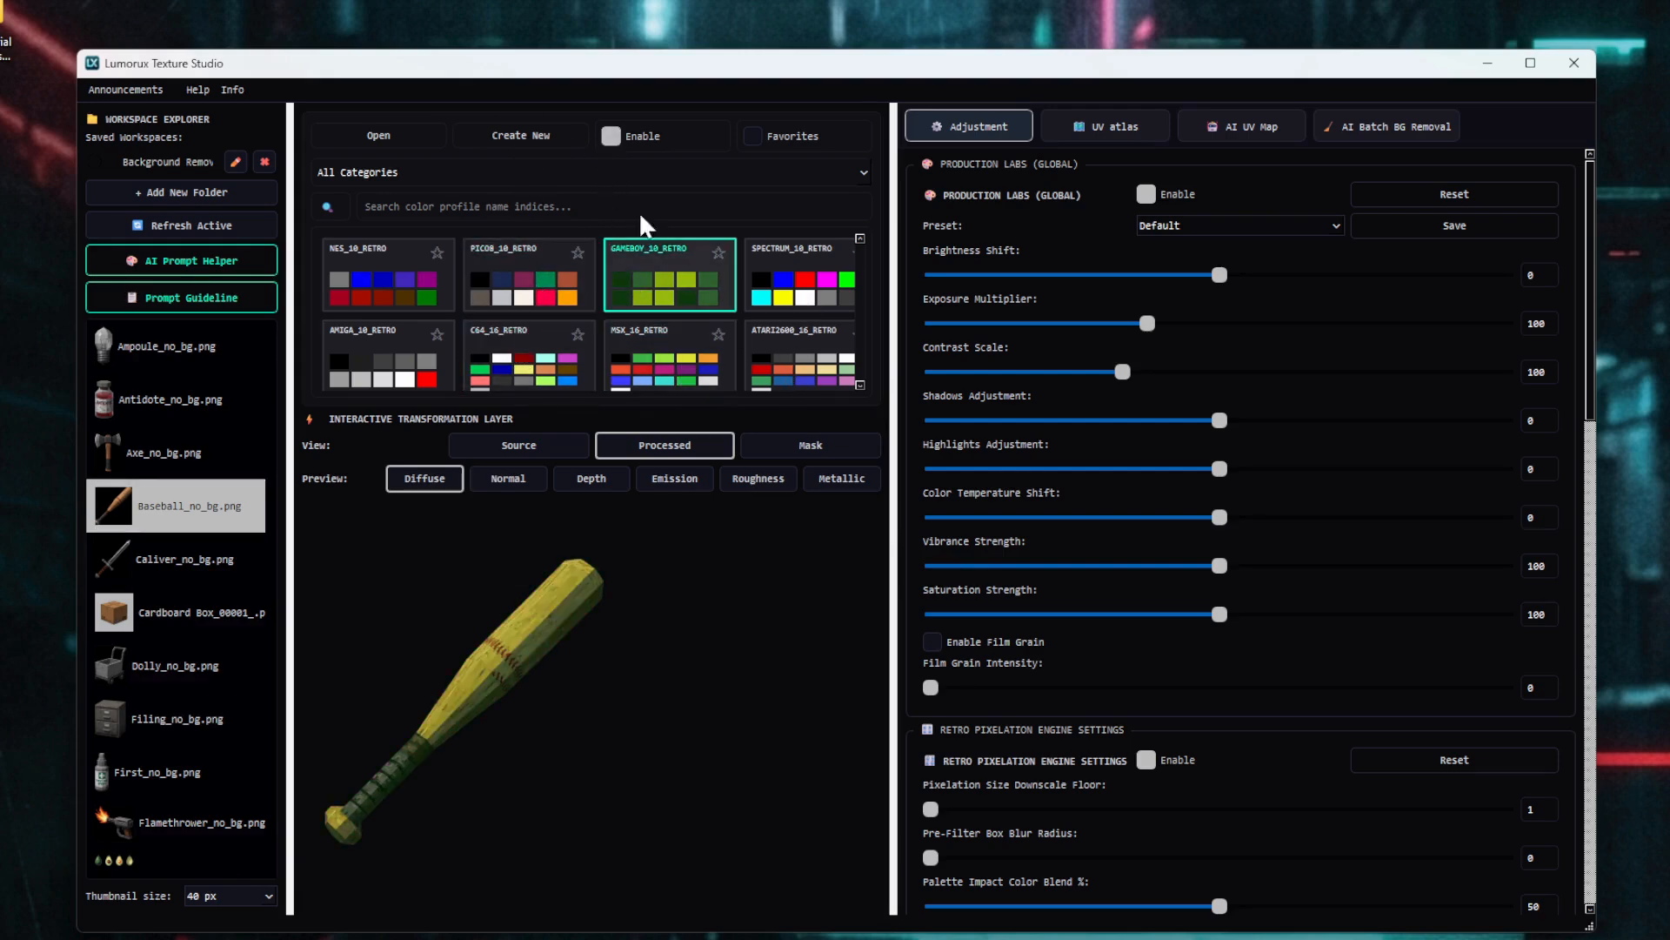
left_click(613, 137)
left_click_drag(894, 225, 760, 224)
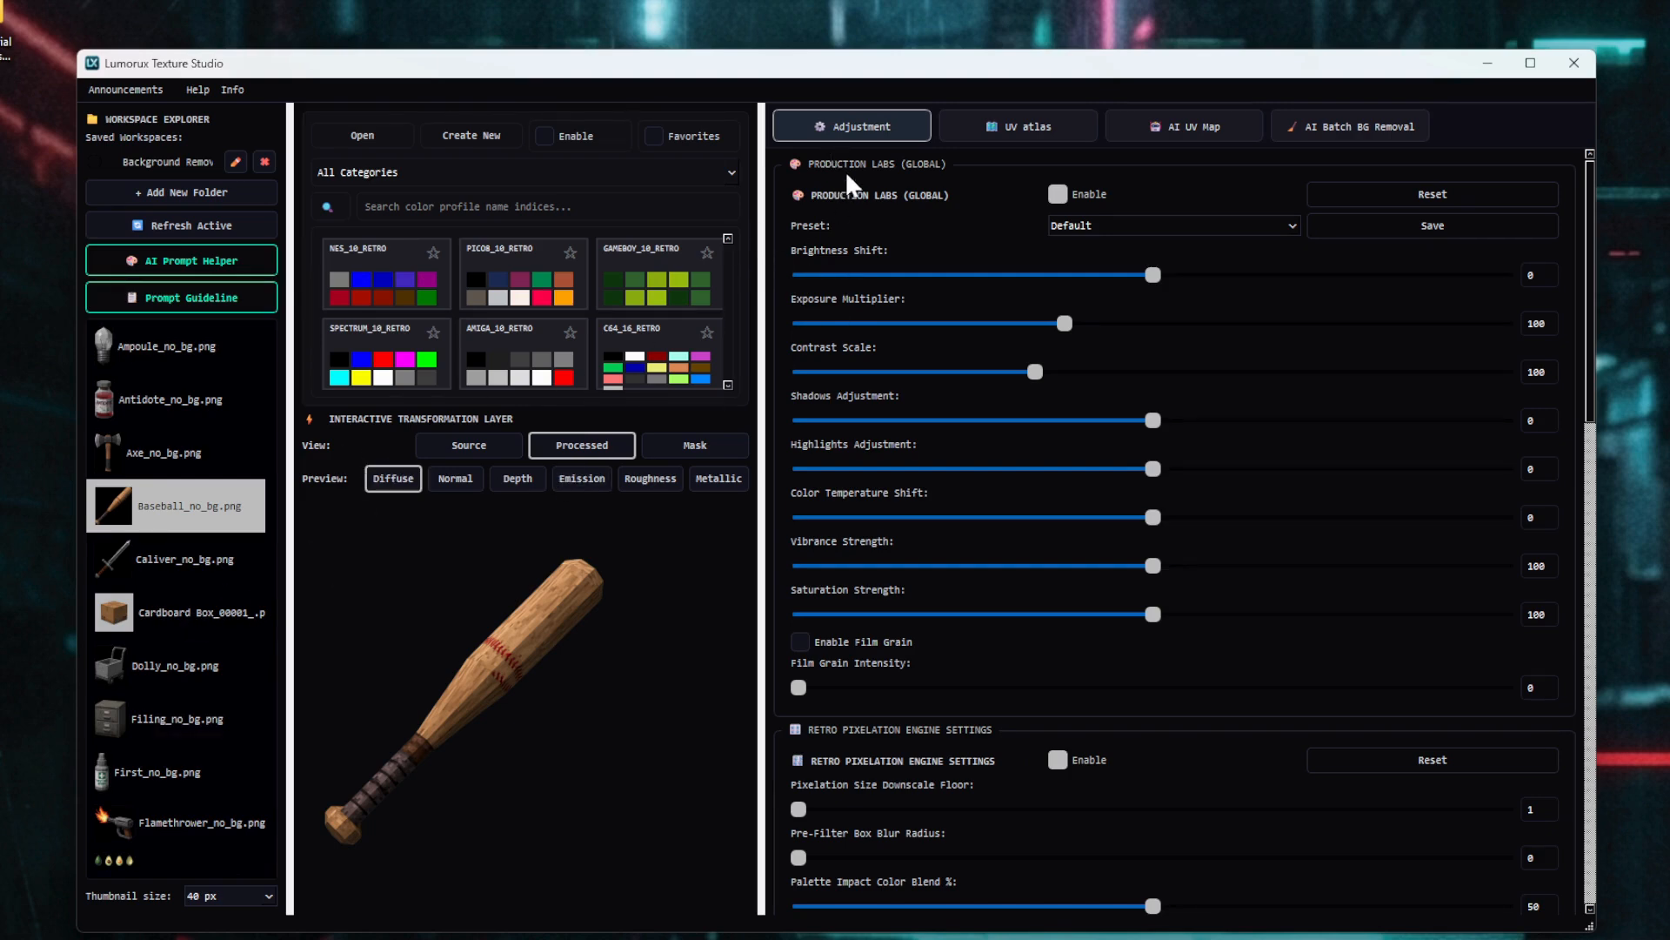
- Try a Brightness Shift of 12 and the Crisp Contrast and Studio HDR presets, and restore the Default preset
left_click(1159, 275)
left_click_drag(1224, 275, 1191, 275)
left_click(1174, 226)
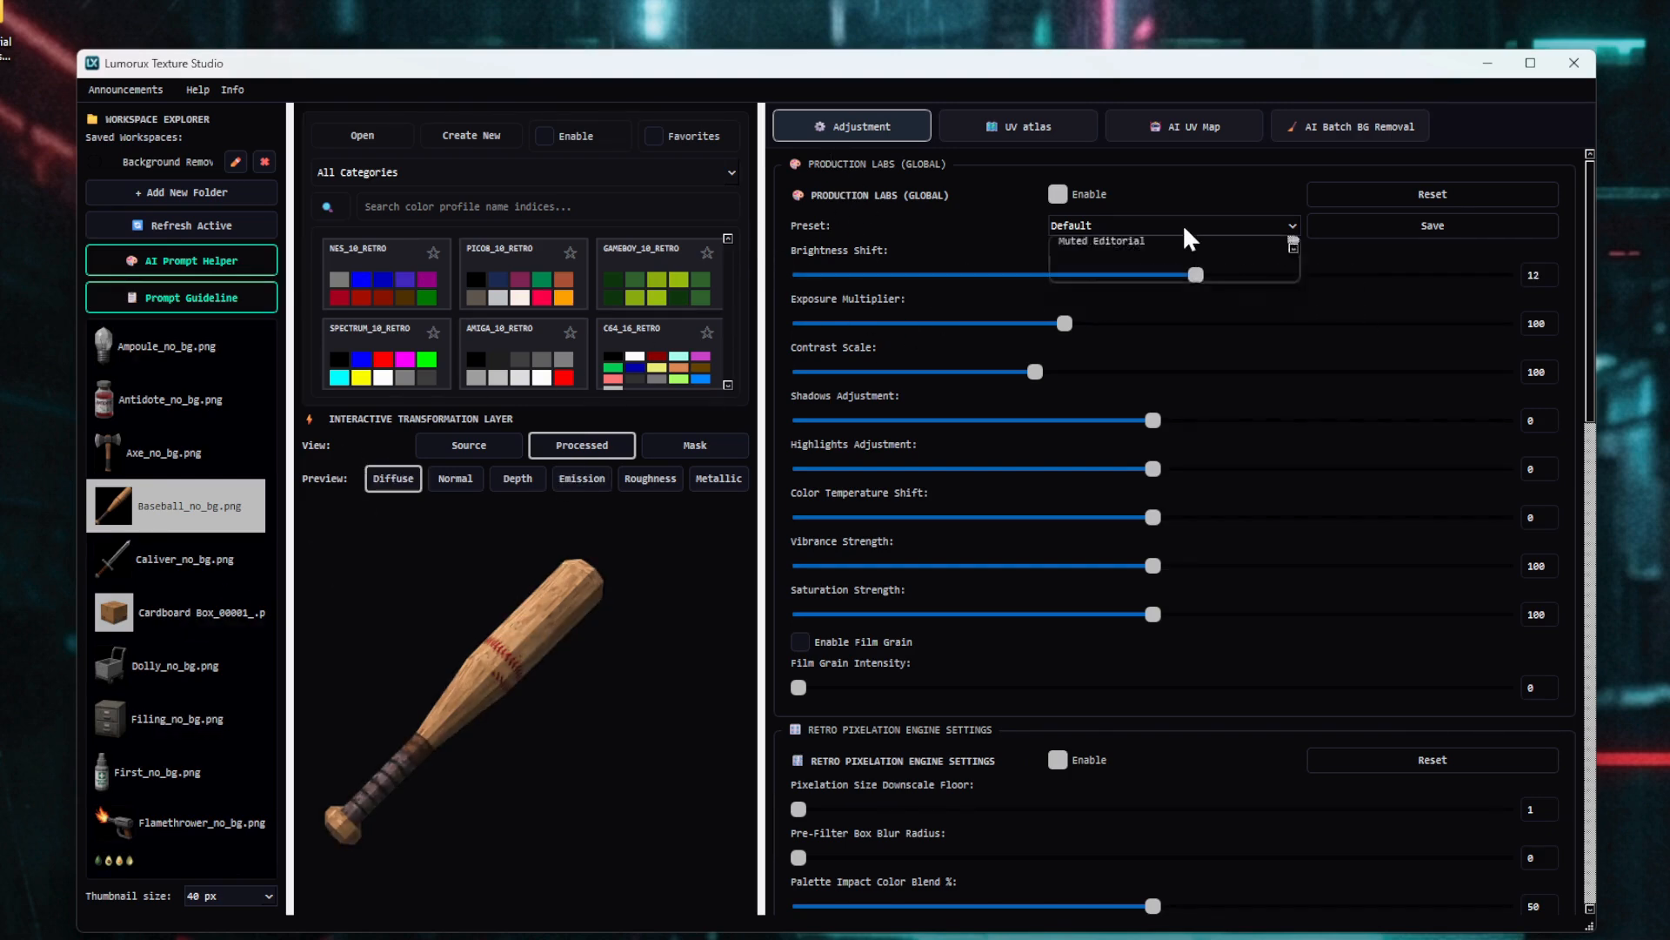
left_click(1131, 274)
left_click(1140, 225)
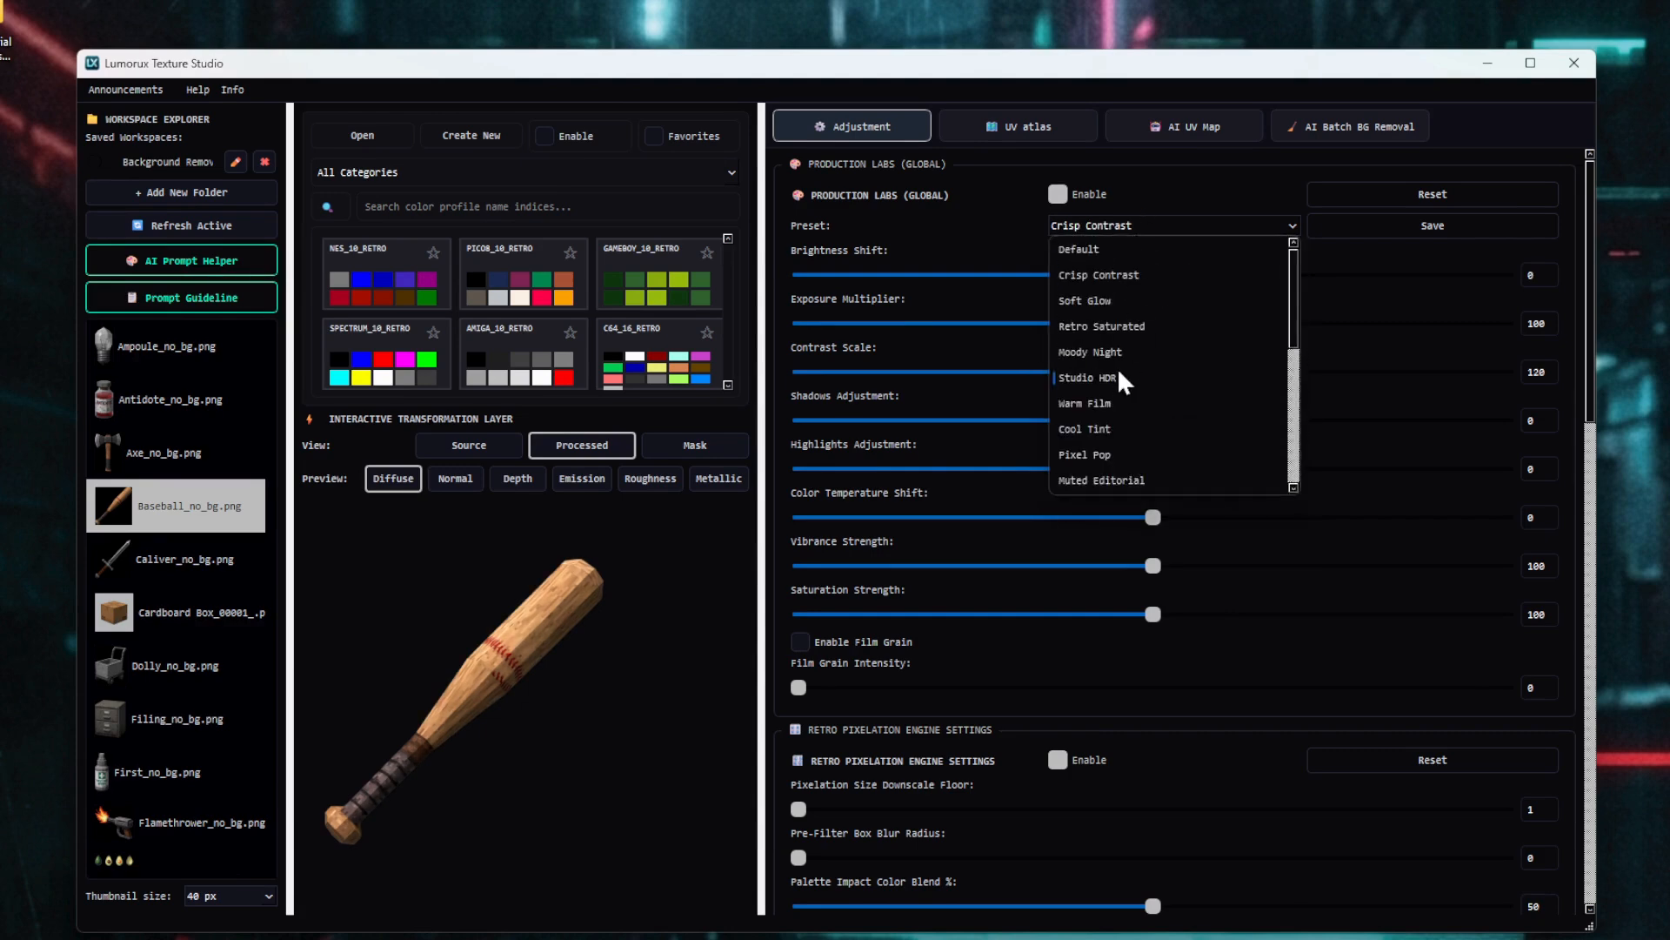
left_click(1109, 378)
left_click(1136, 225)
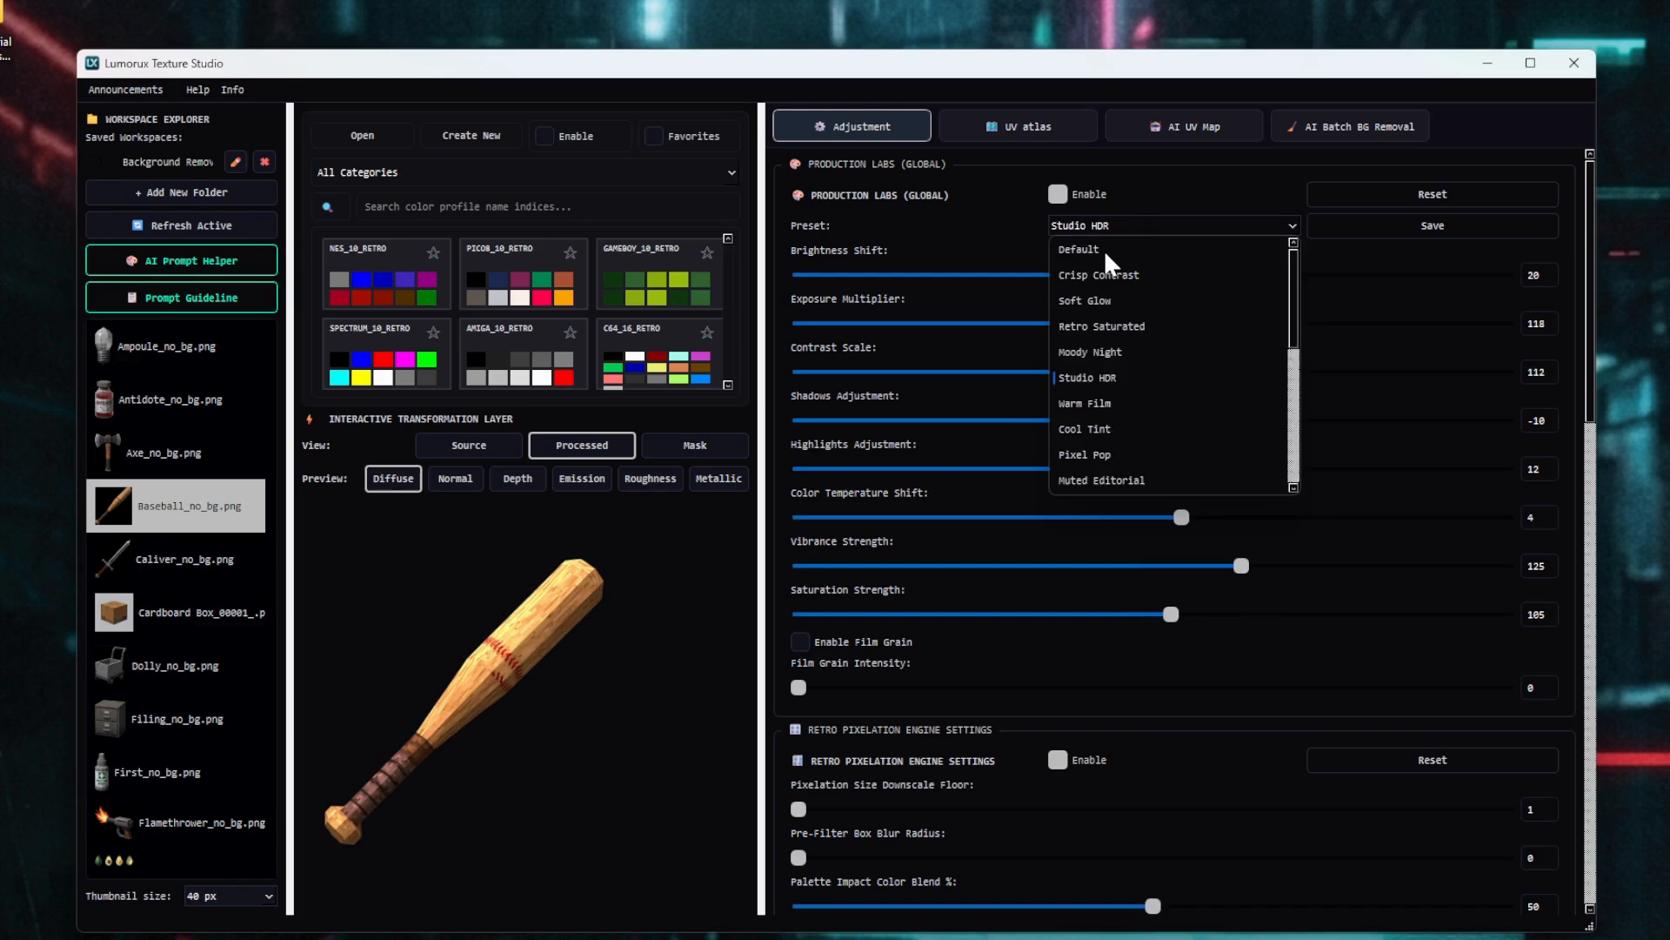
left_click(1104, 250)
- Try film grain on the bat at a high intensity, and turn it off
scroll(894, 709, "down", 2)
scroll(893, 709, "down", 1)
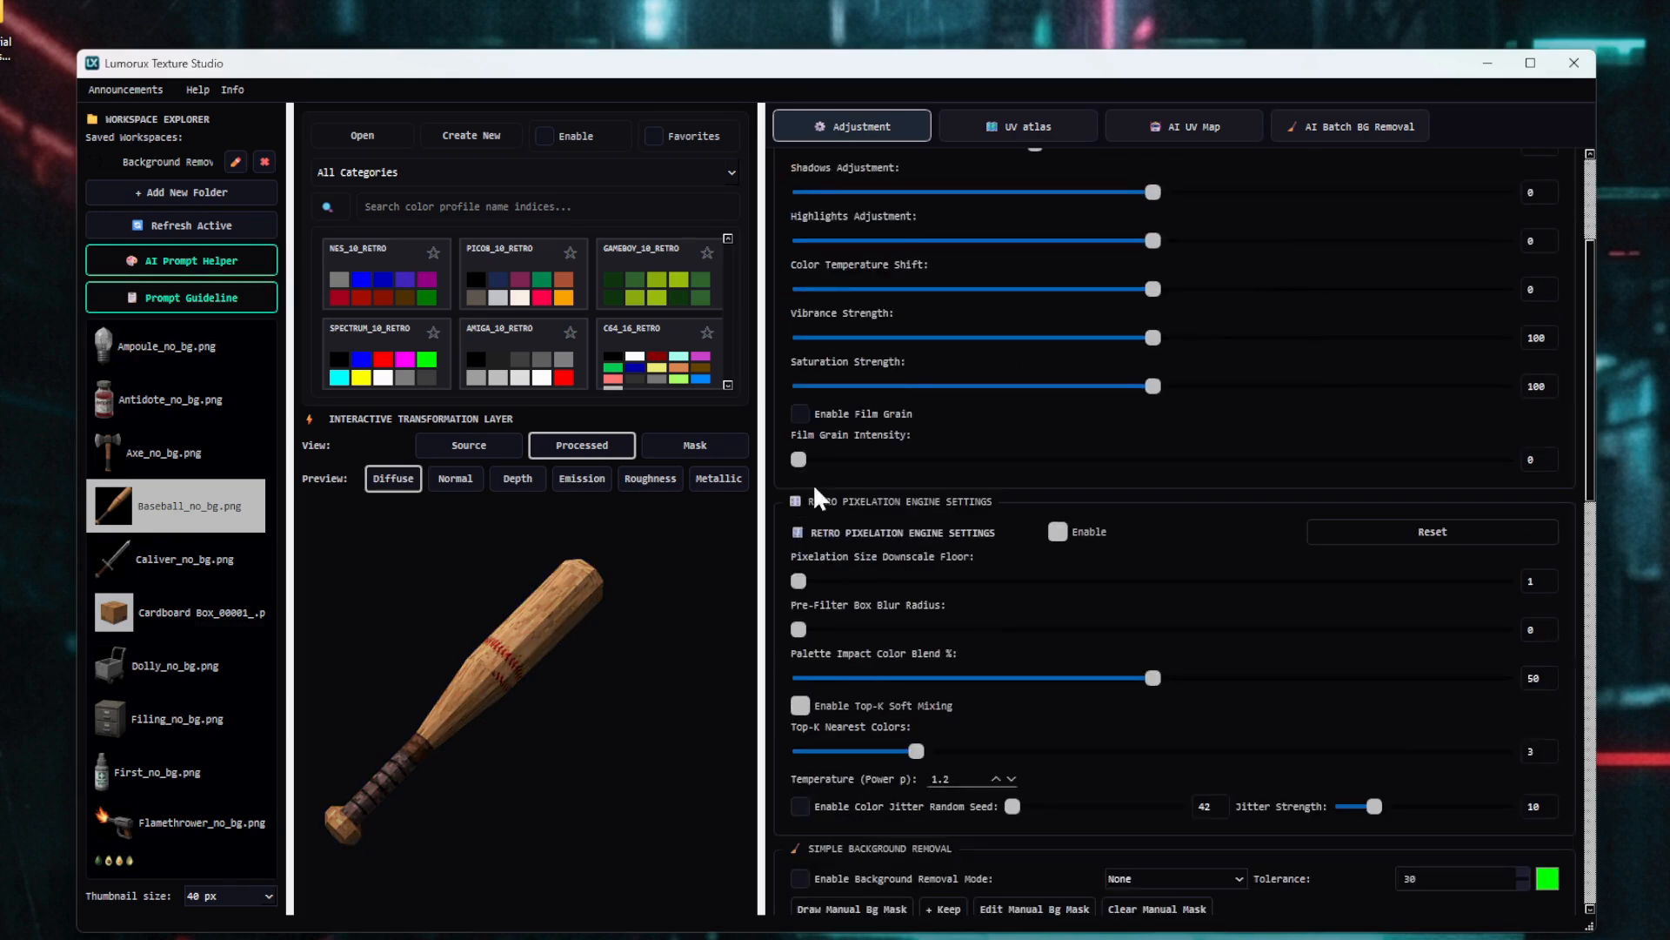
left_click(798, 414)
left_click_drag(800, 461, 1501, 460)
left_click(798, 414)
- Try the palette on the bat at a Palette Impact Color Blend of 99%, set the blend to 48%, and disable the palette
scroll(785, 574, "down", 2)
left_click_drag(799, 467, 798, 515)
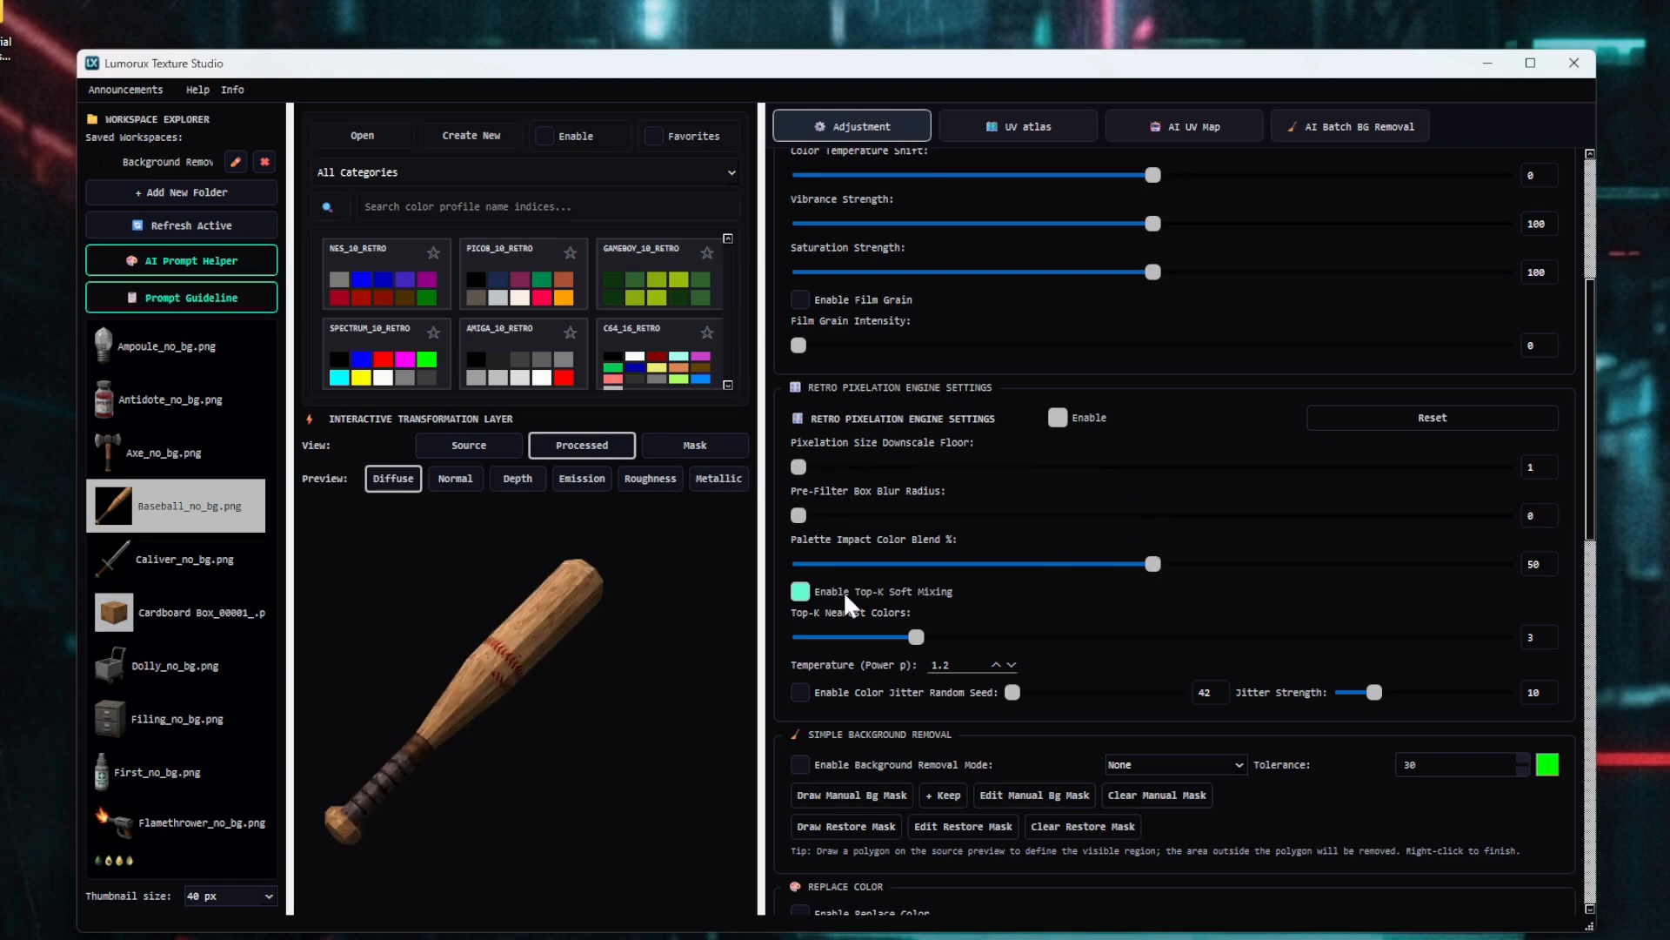
scroll(896, 566, "down", 2)
left_click_drag(1152, 449, 1501, 450)
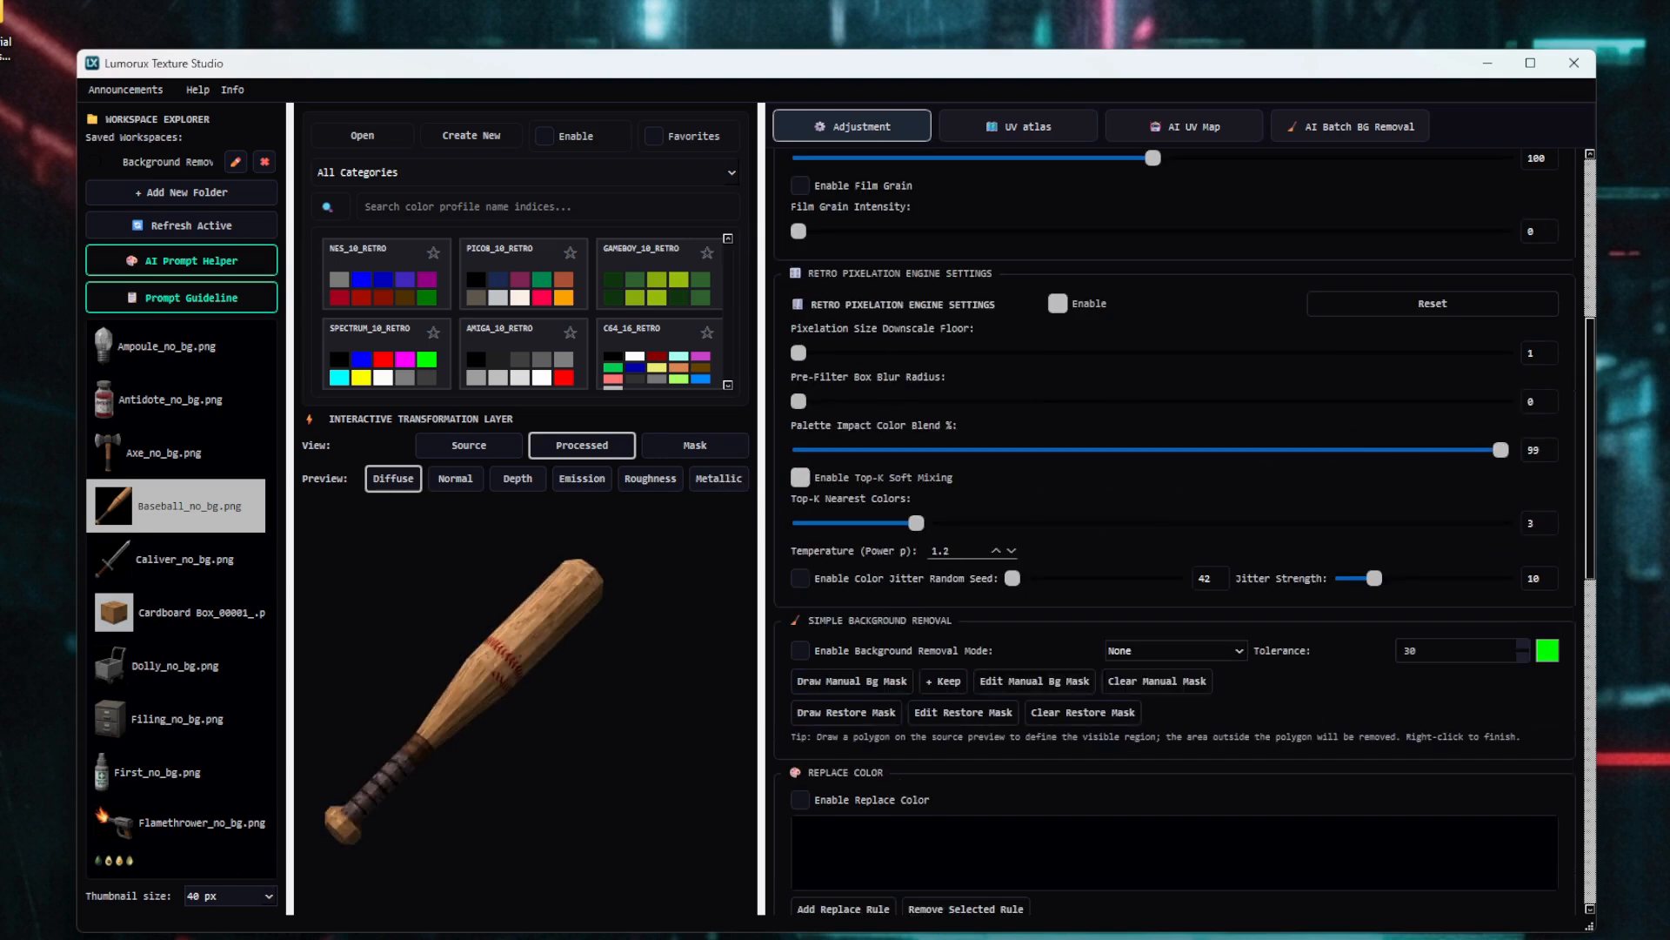
left_click(561, 139)
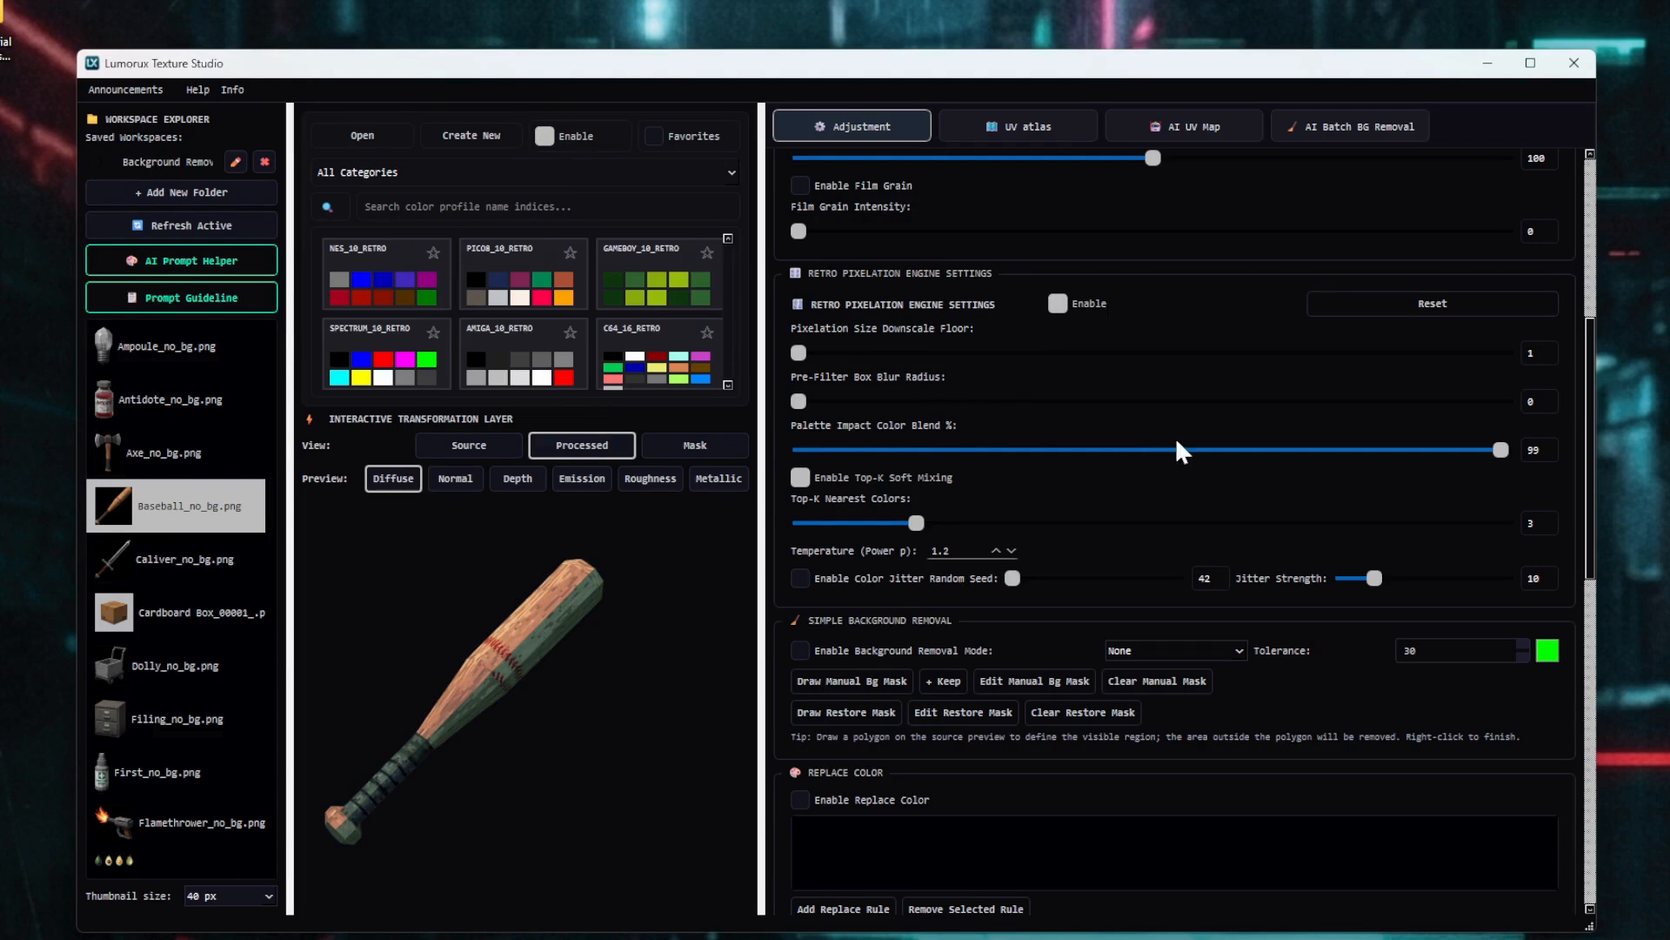
left_click_drag(1011, 449, 1176, 449)
left_click(544, 136)
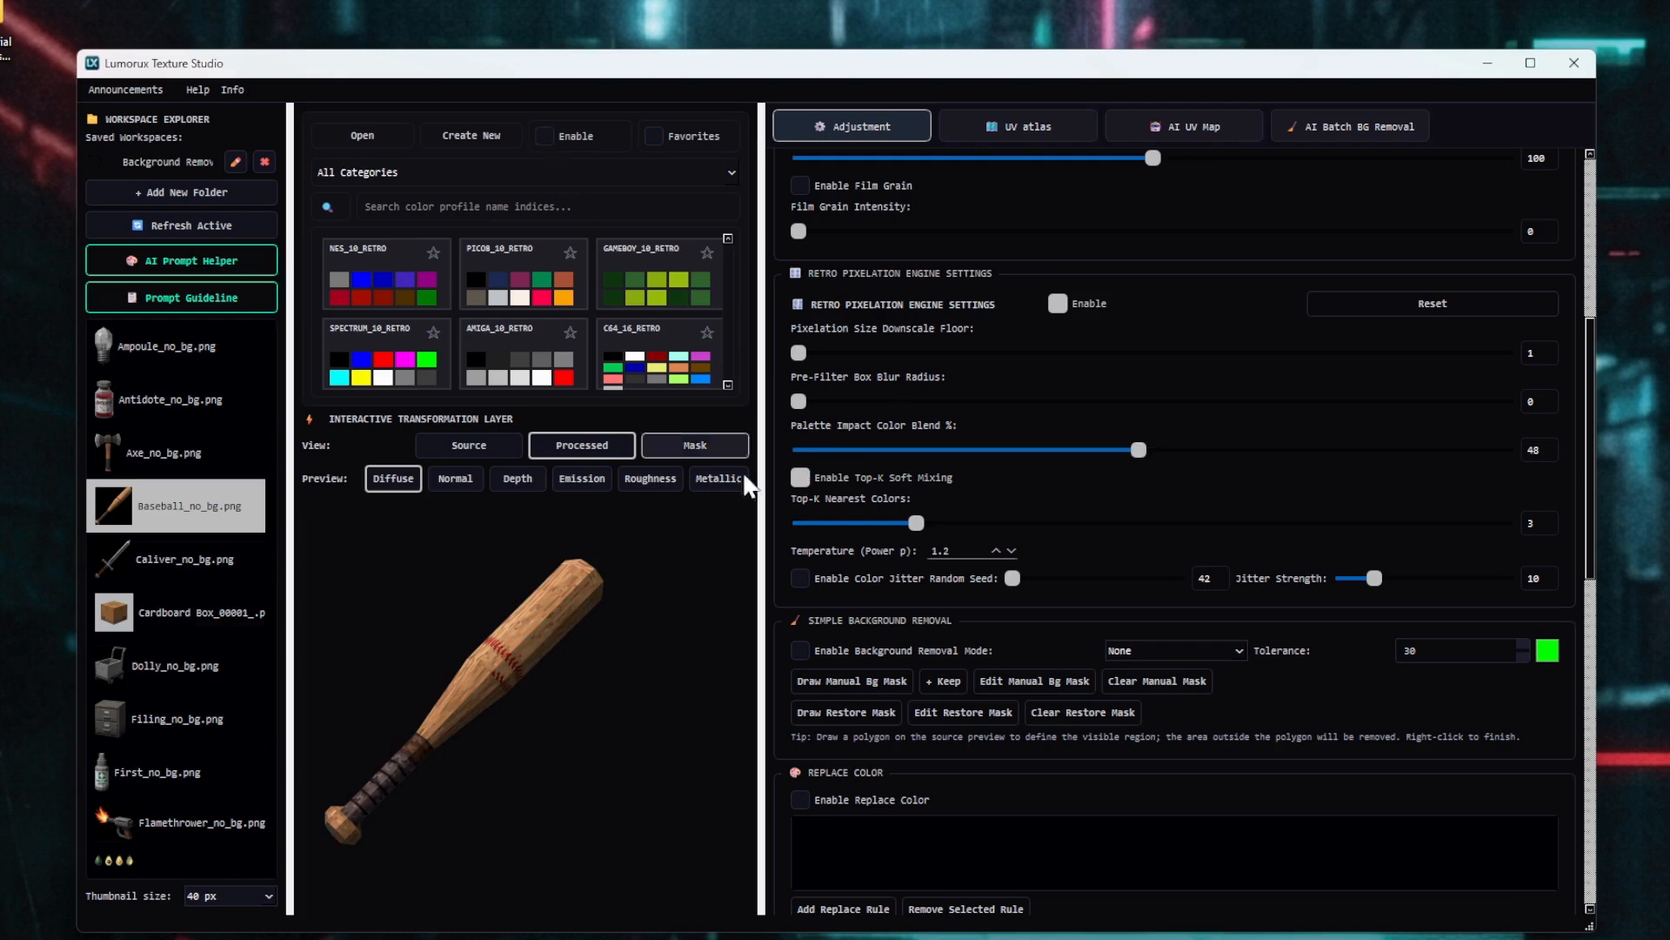
- Enable Replace Color and set the rule's source color to the bat's light wood tone, #B98559, sampled from the preview
scroll(786, 561, "down", 2)
scroll(786, 561, "down", 5)
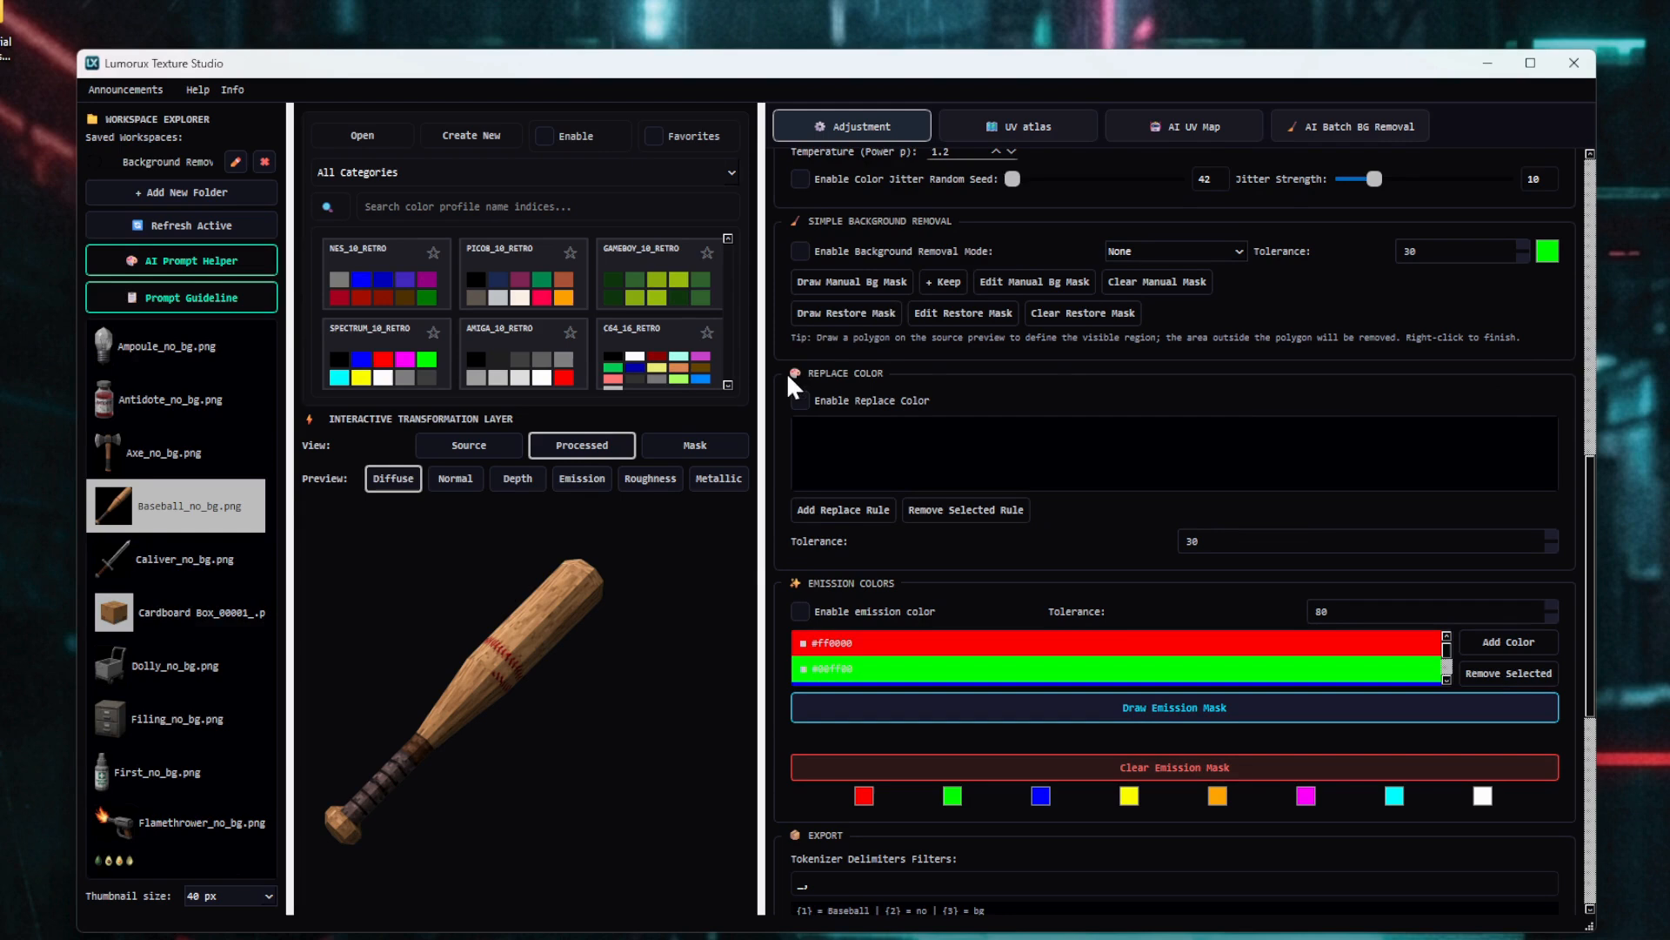
scroll(781, 388, "down", 1)
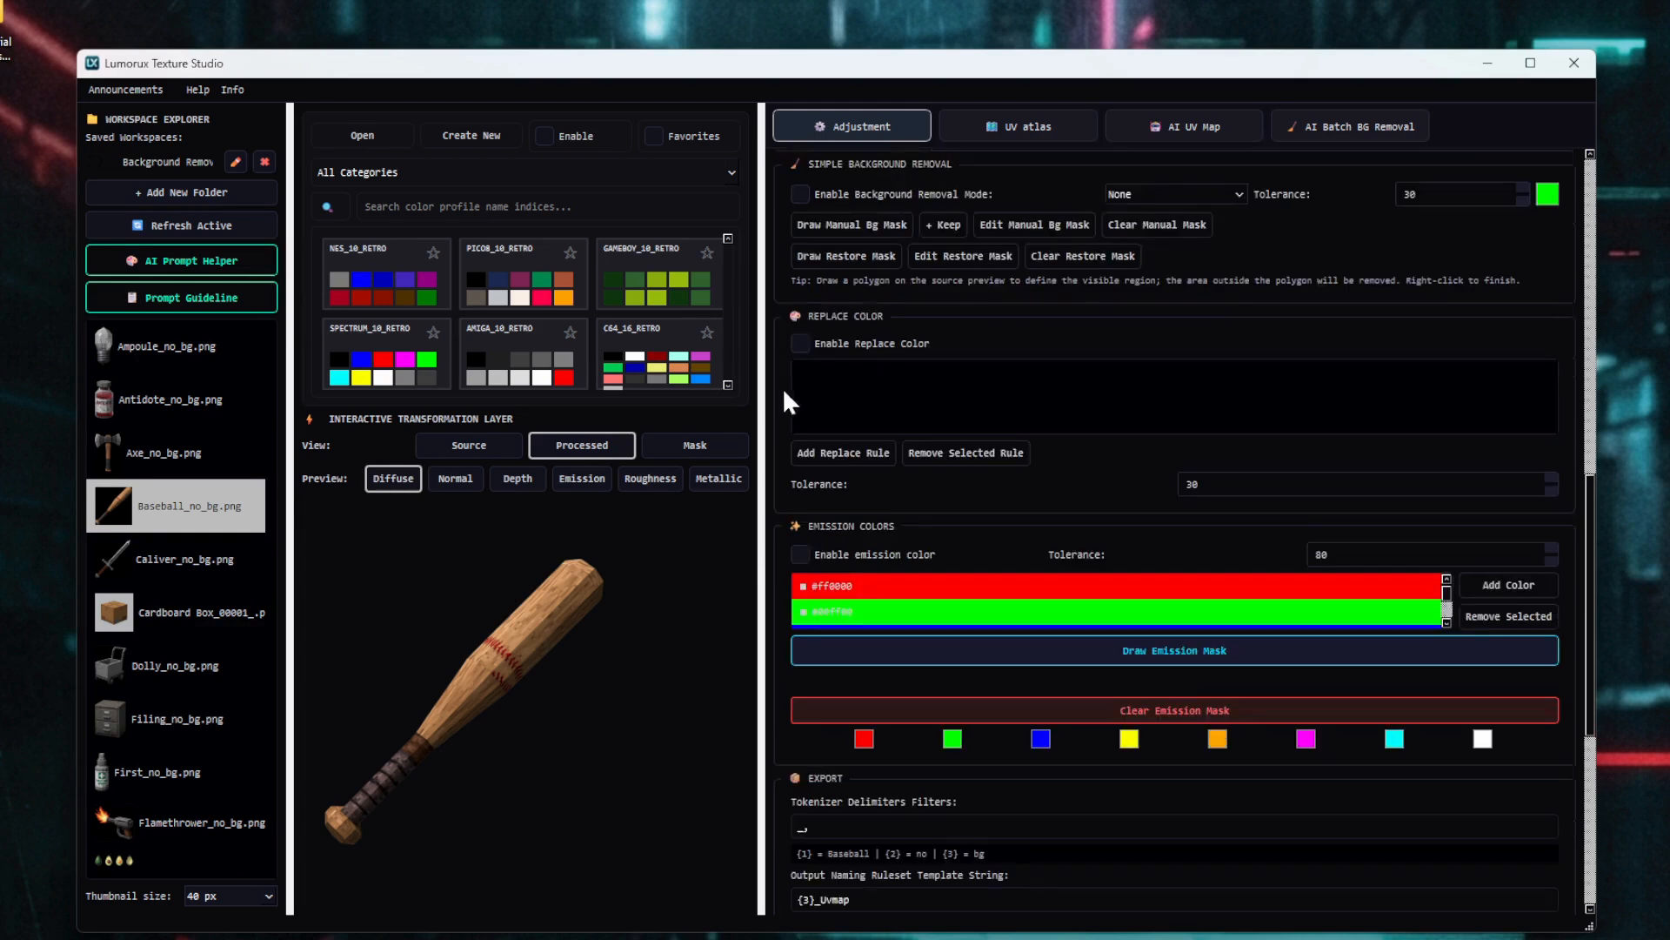
left_click(800, 343)
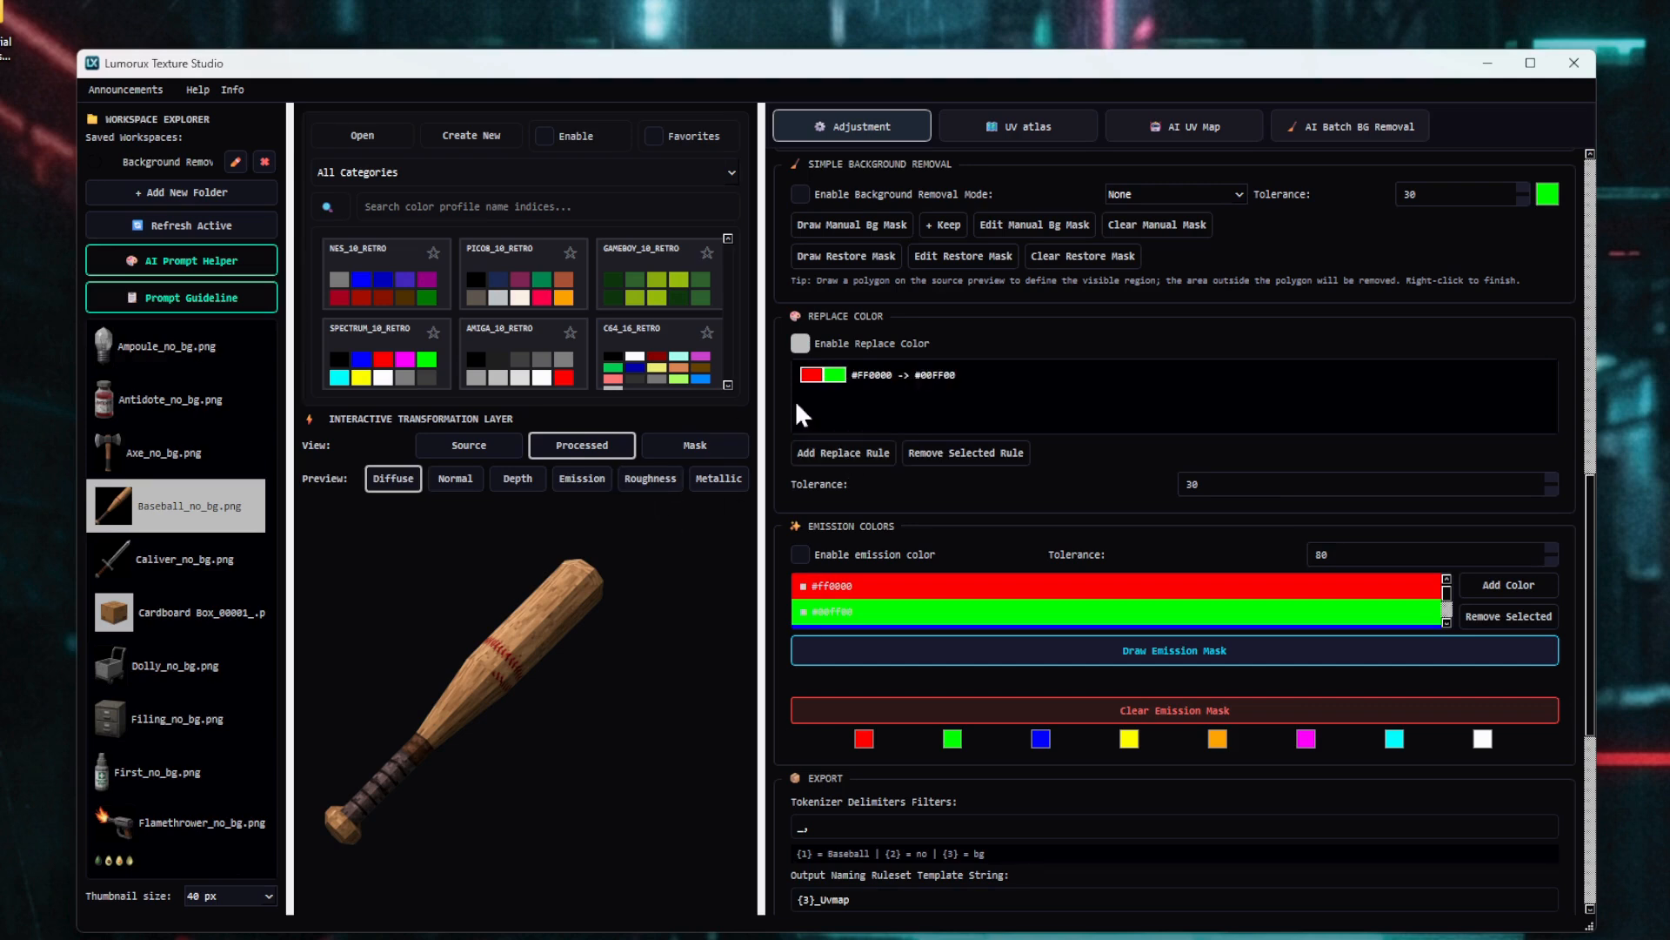
double_click(862, 385)
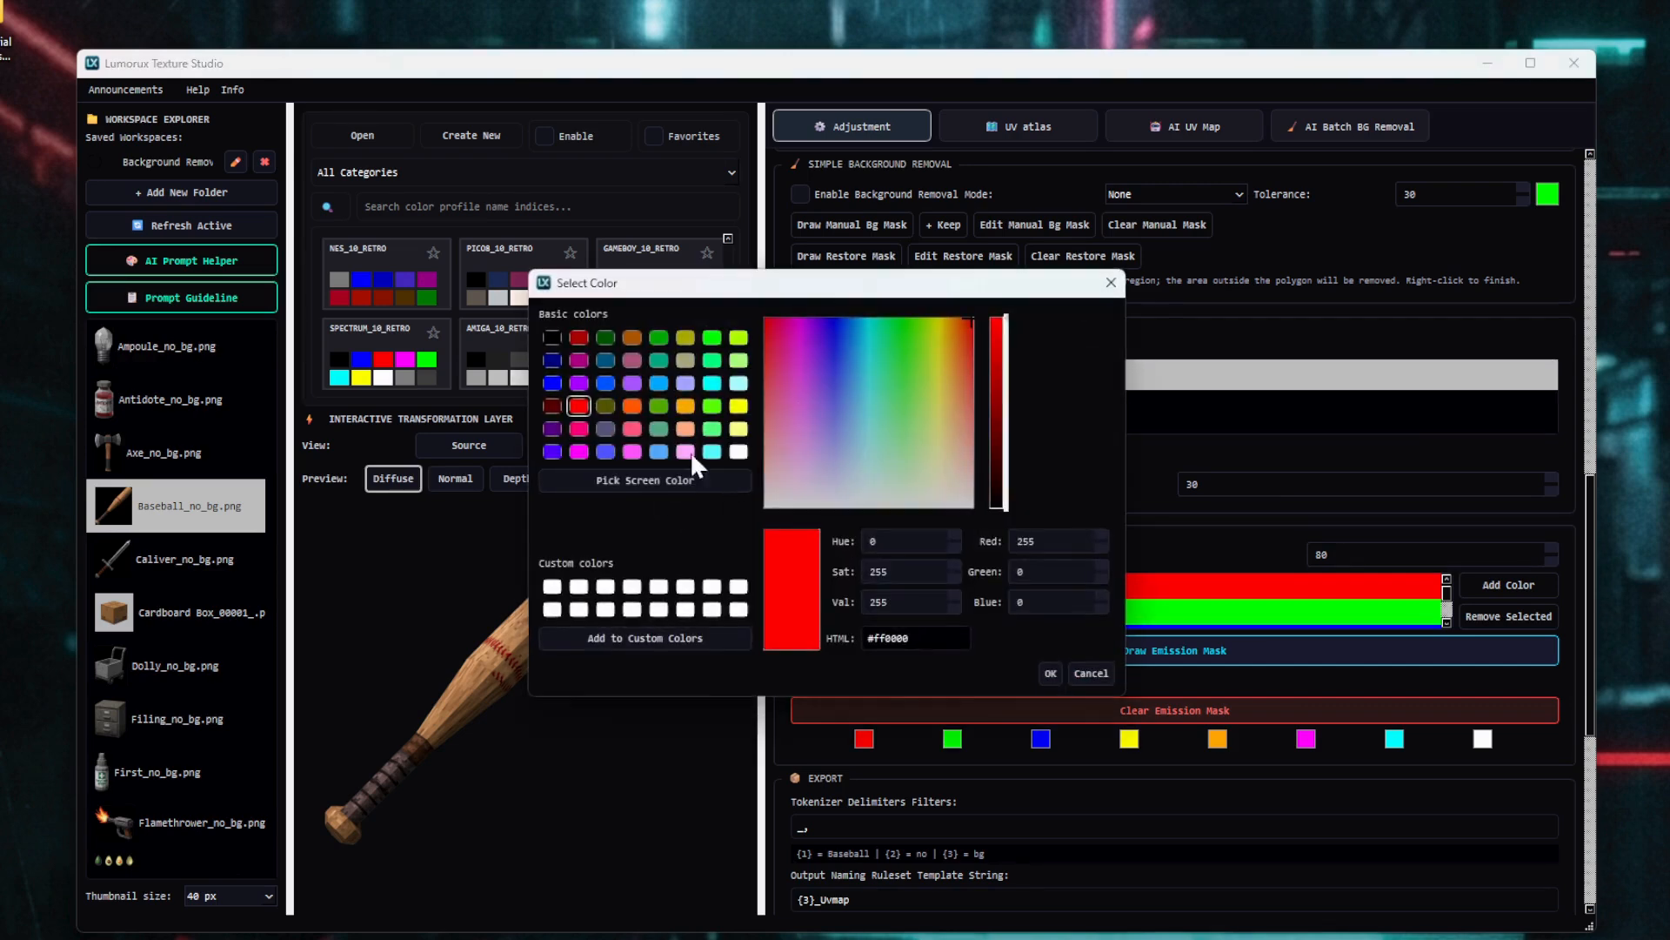
left_click(619, 487)
left_click(503, 651)
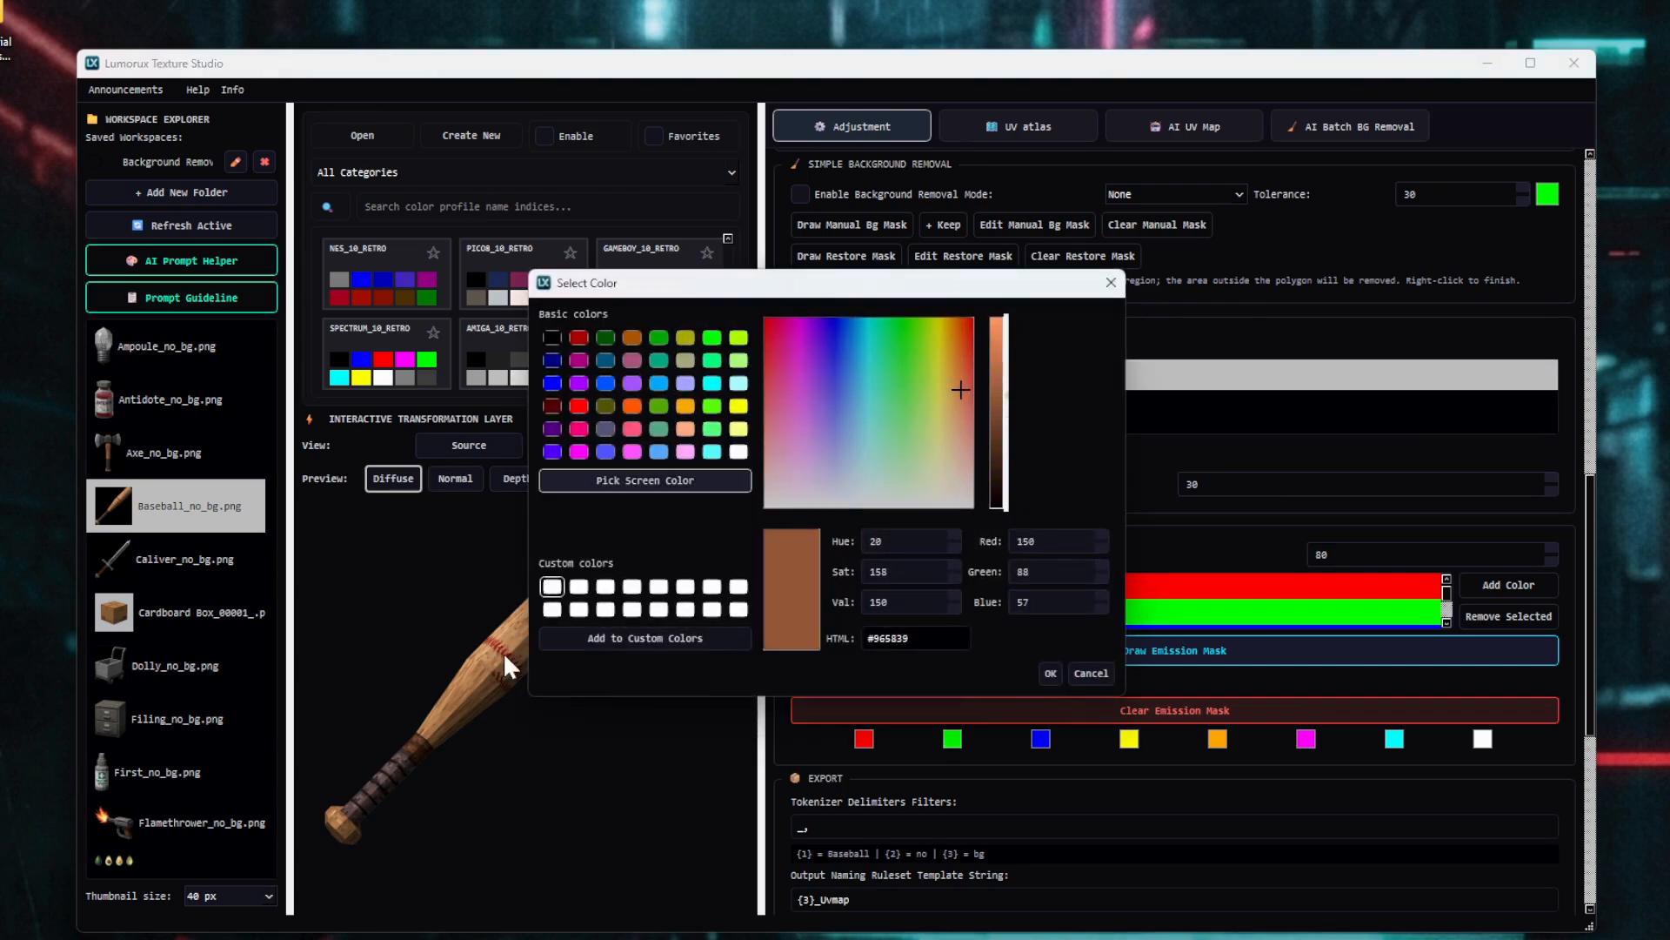
left_click(619, 483)
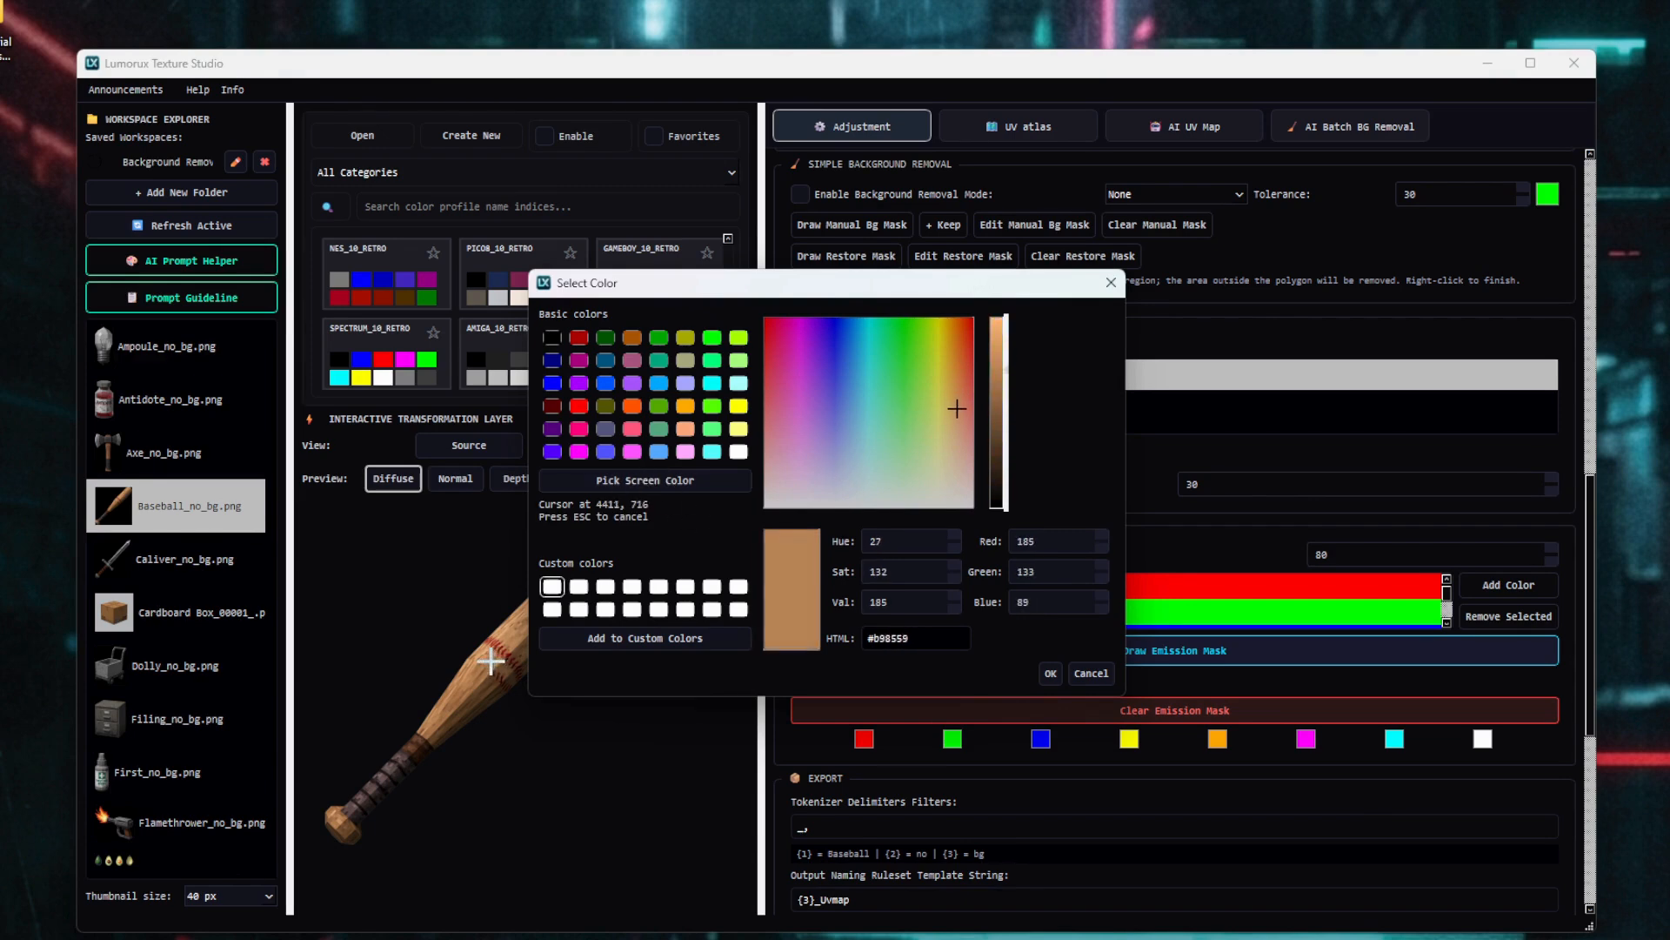
left_click(491, 661)
- Choose pure blue, #0000FF, as the replacement color of the rule
left_click(711, 336)
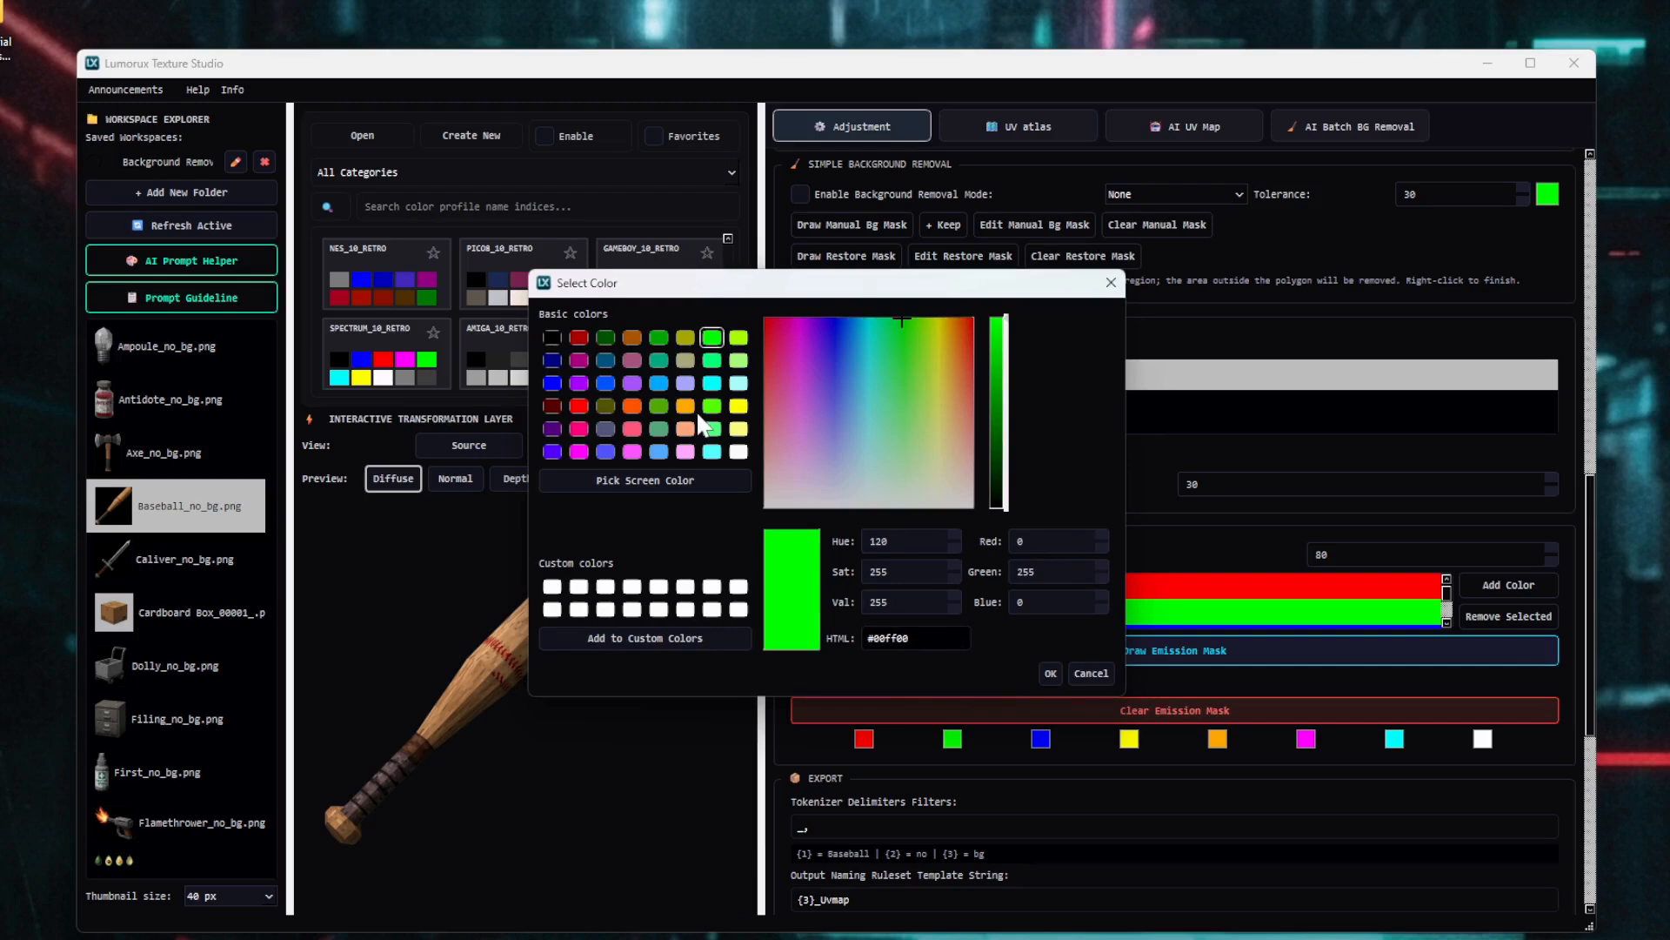
left_click(686, 405)
left_click(552, 383)
left_click(1048, 674)
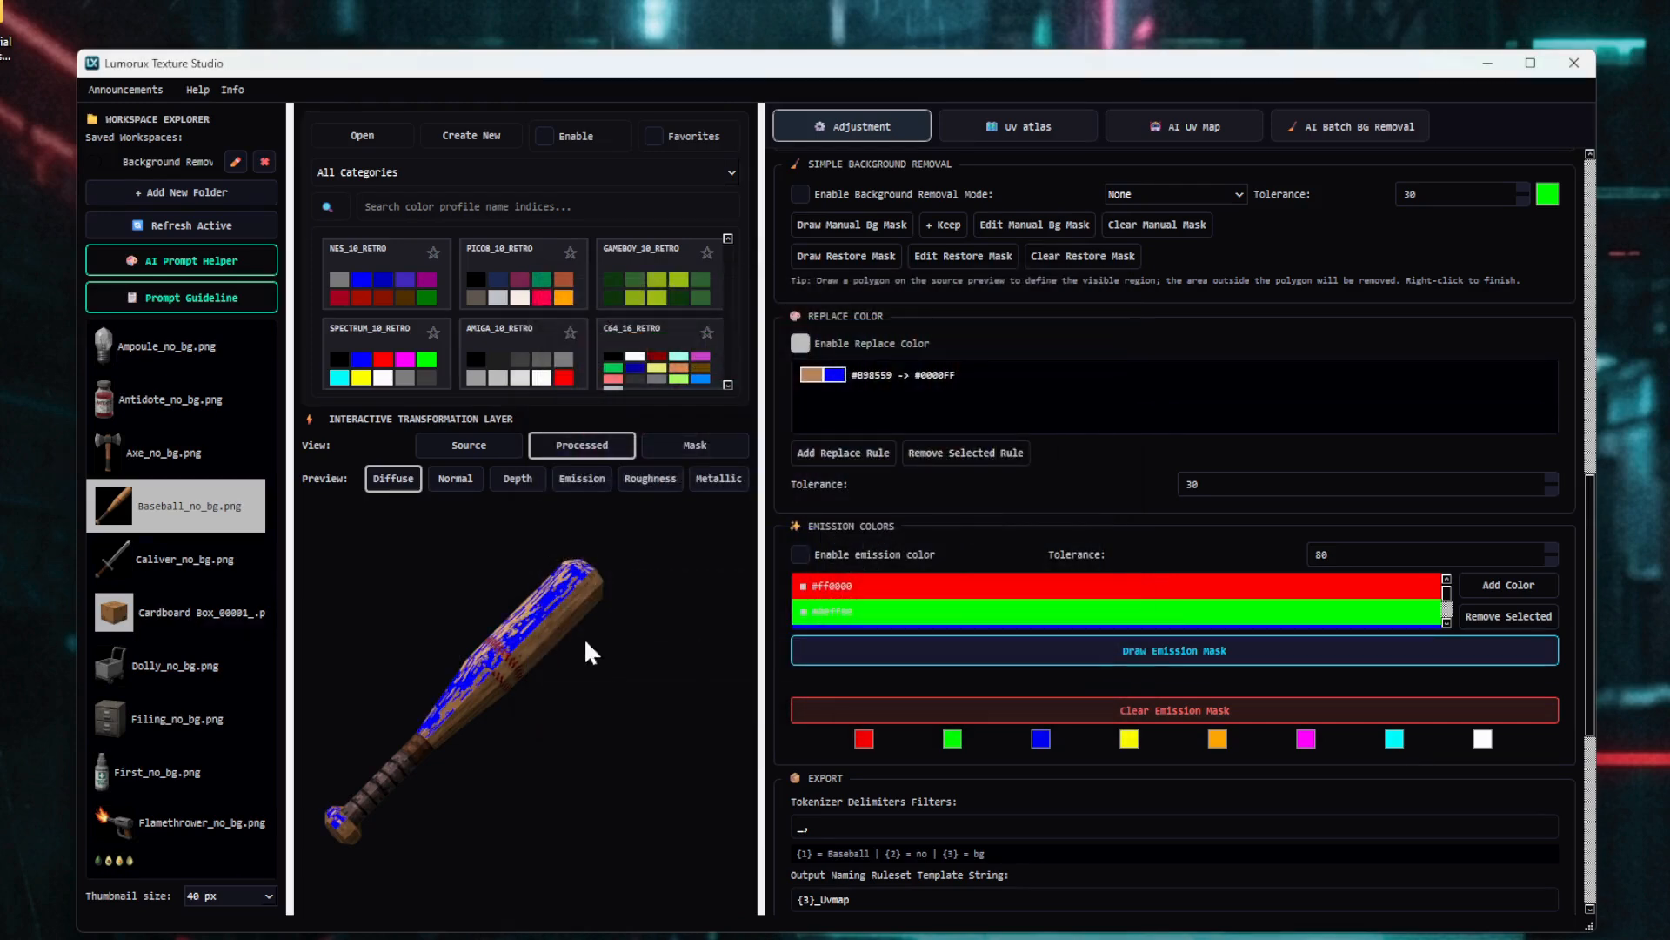
- Set the Replace Color tolerance to 80, and turn Replace Color off
left_click(1406, 478)
key("BackSpace")
key("BackSpace")
type("80")
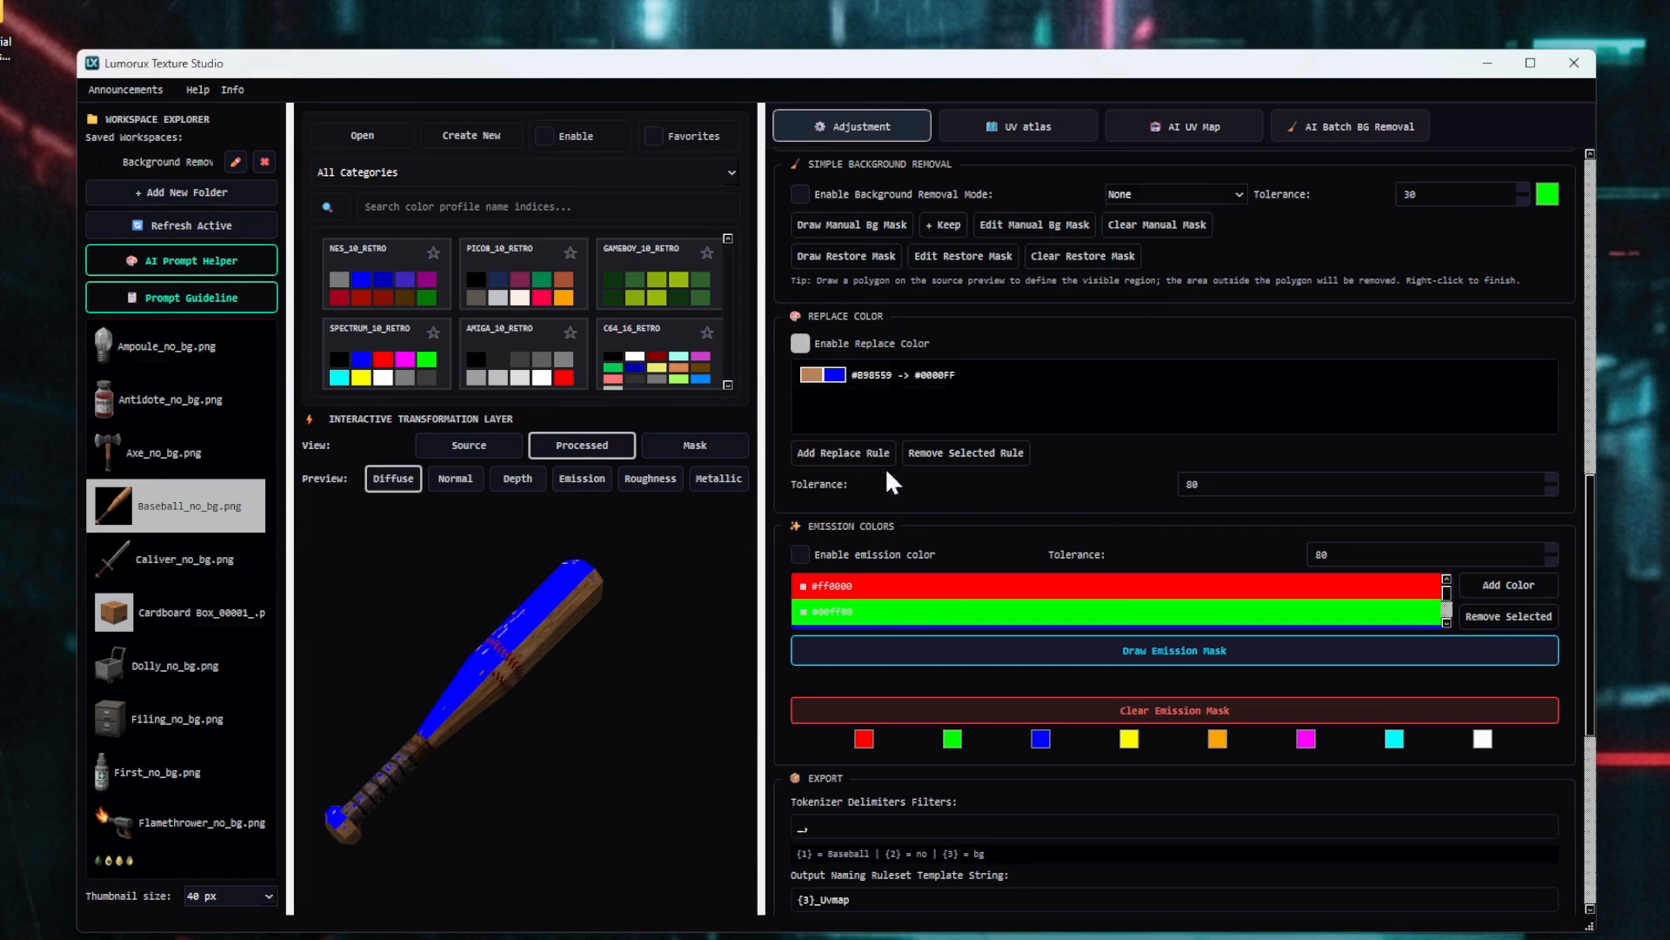
left_click(800, 343)
- Load Flamethrower_no_bg.png and enable emission color for it
scroll(931, 471, "down", 1)
scroll(873, 456, "down", 2)
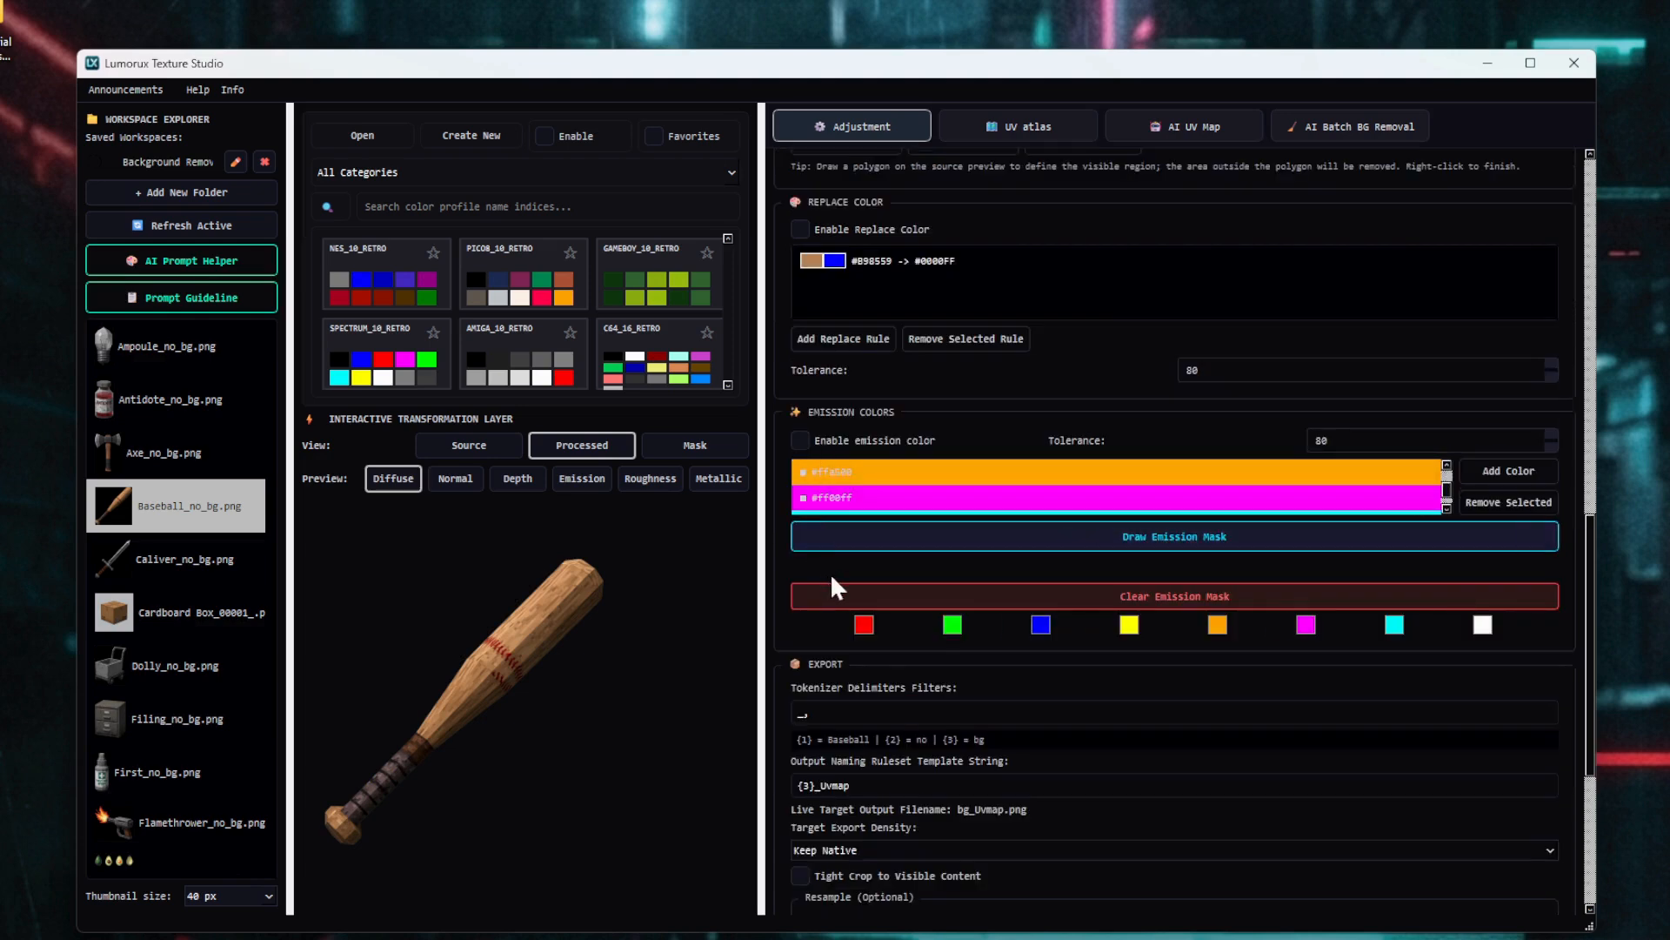
scroll(832, 578, "down", 2)
scroll(176, 687, "down", 3)
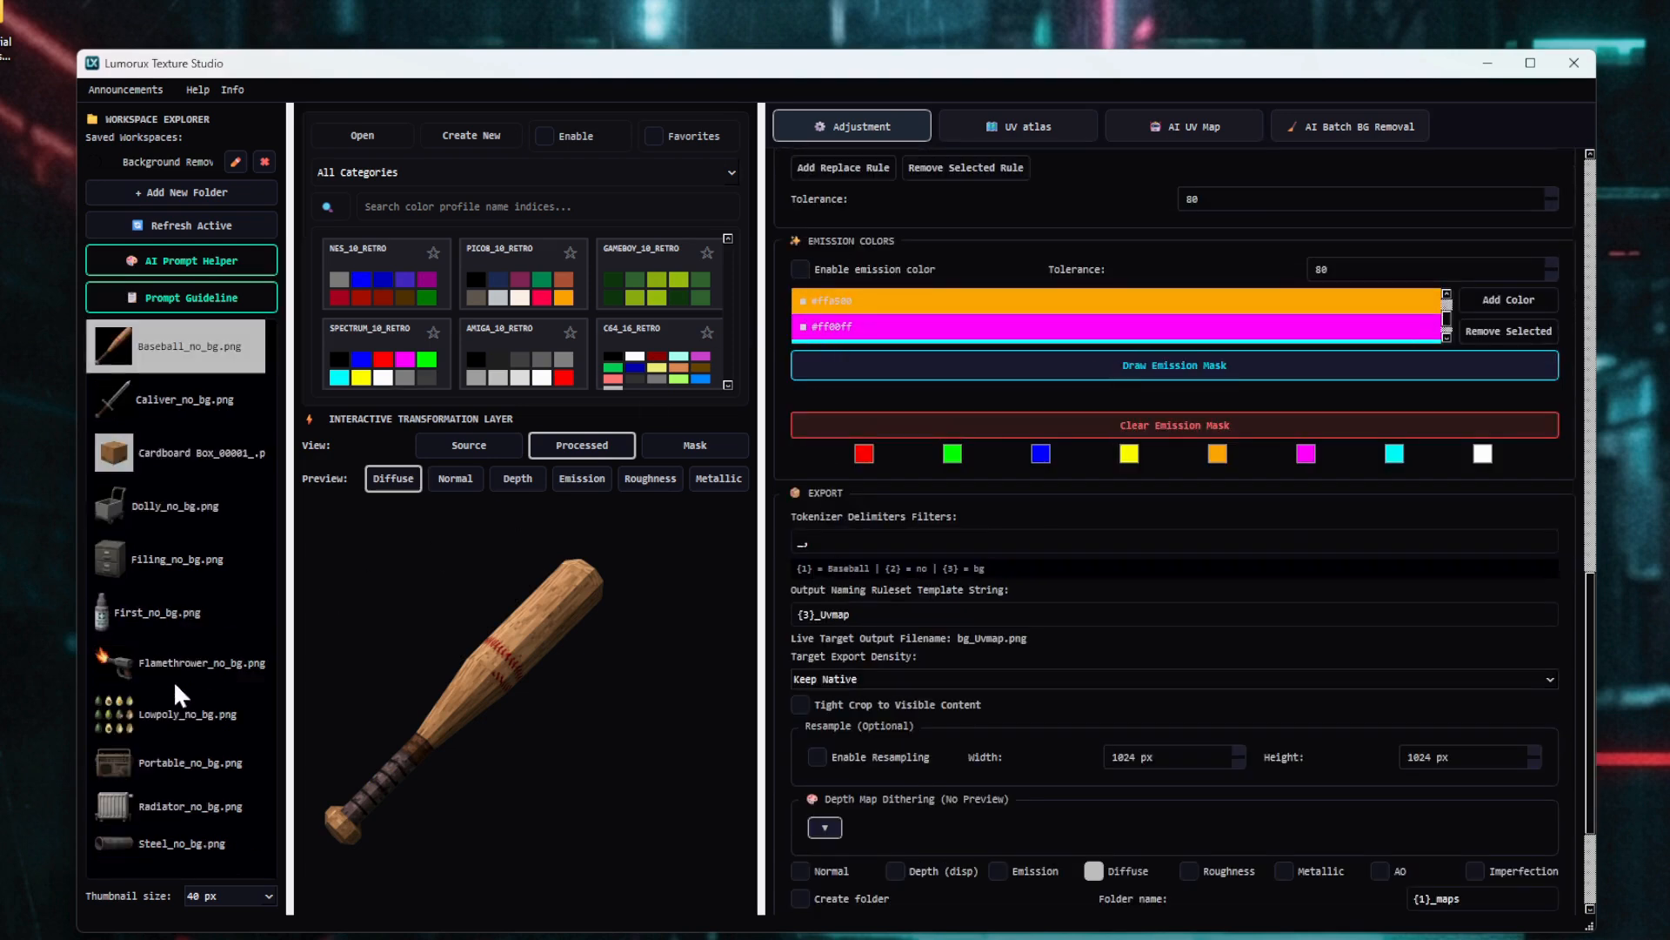
left_click(177, 660)
left_click(801, 270)
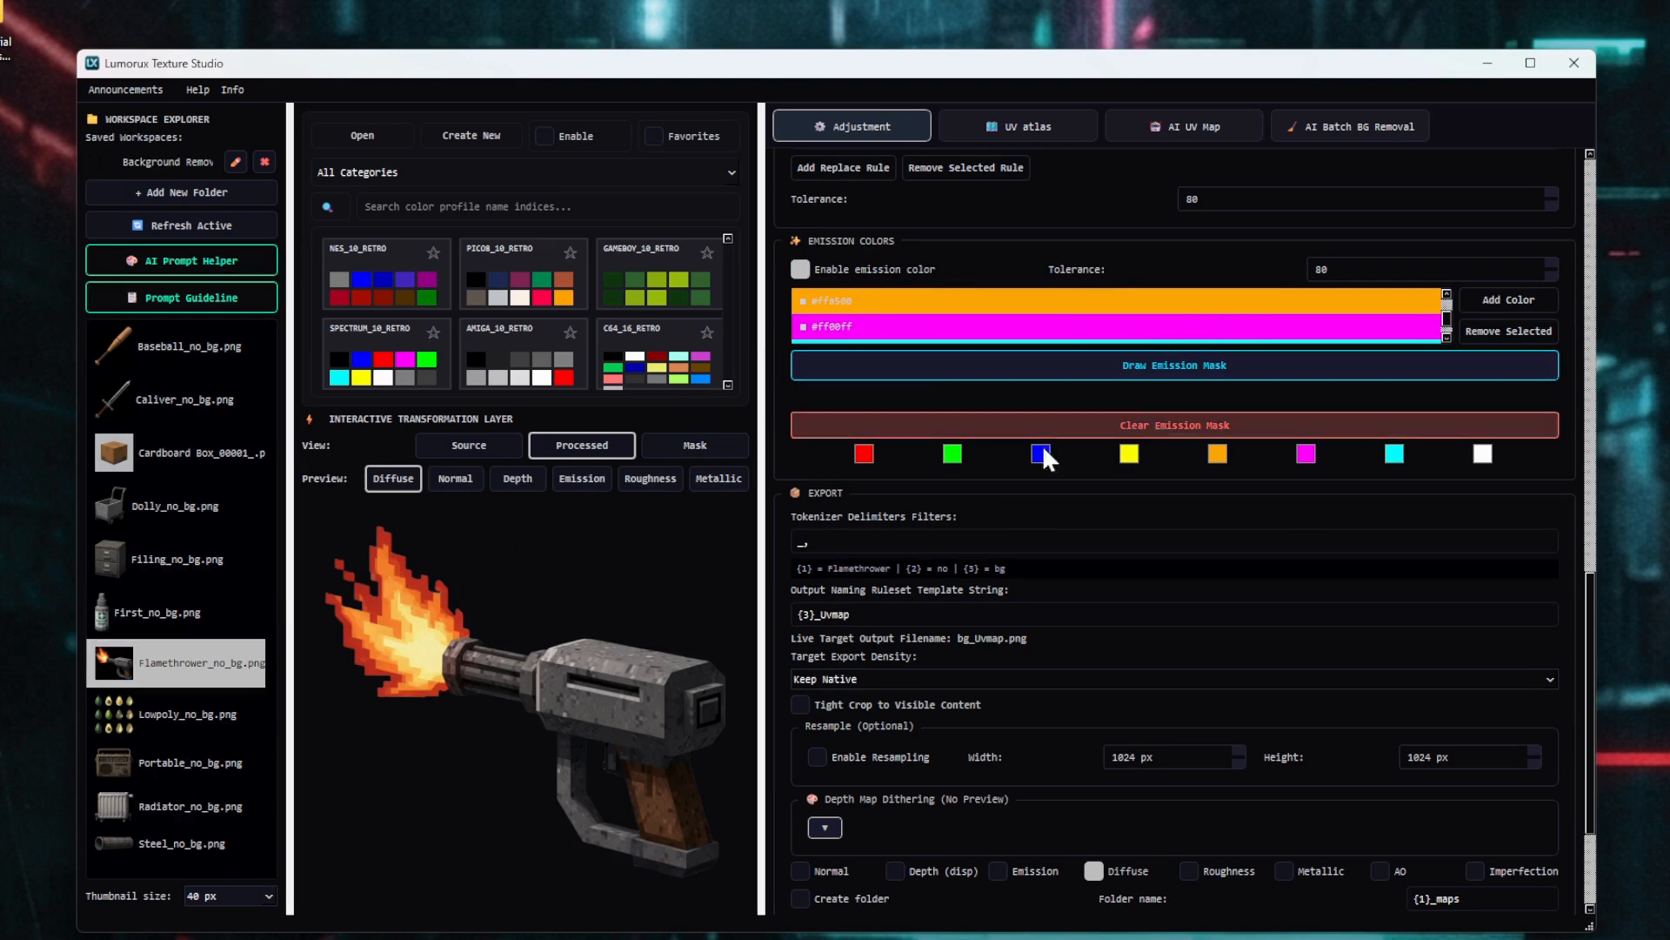
- Check the flamethrower's emission map, and add the flame's pale yellow, #FAECA3, sampled from the diffuse preview, as an emission color
left_click(556, 477)
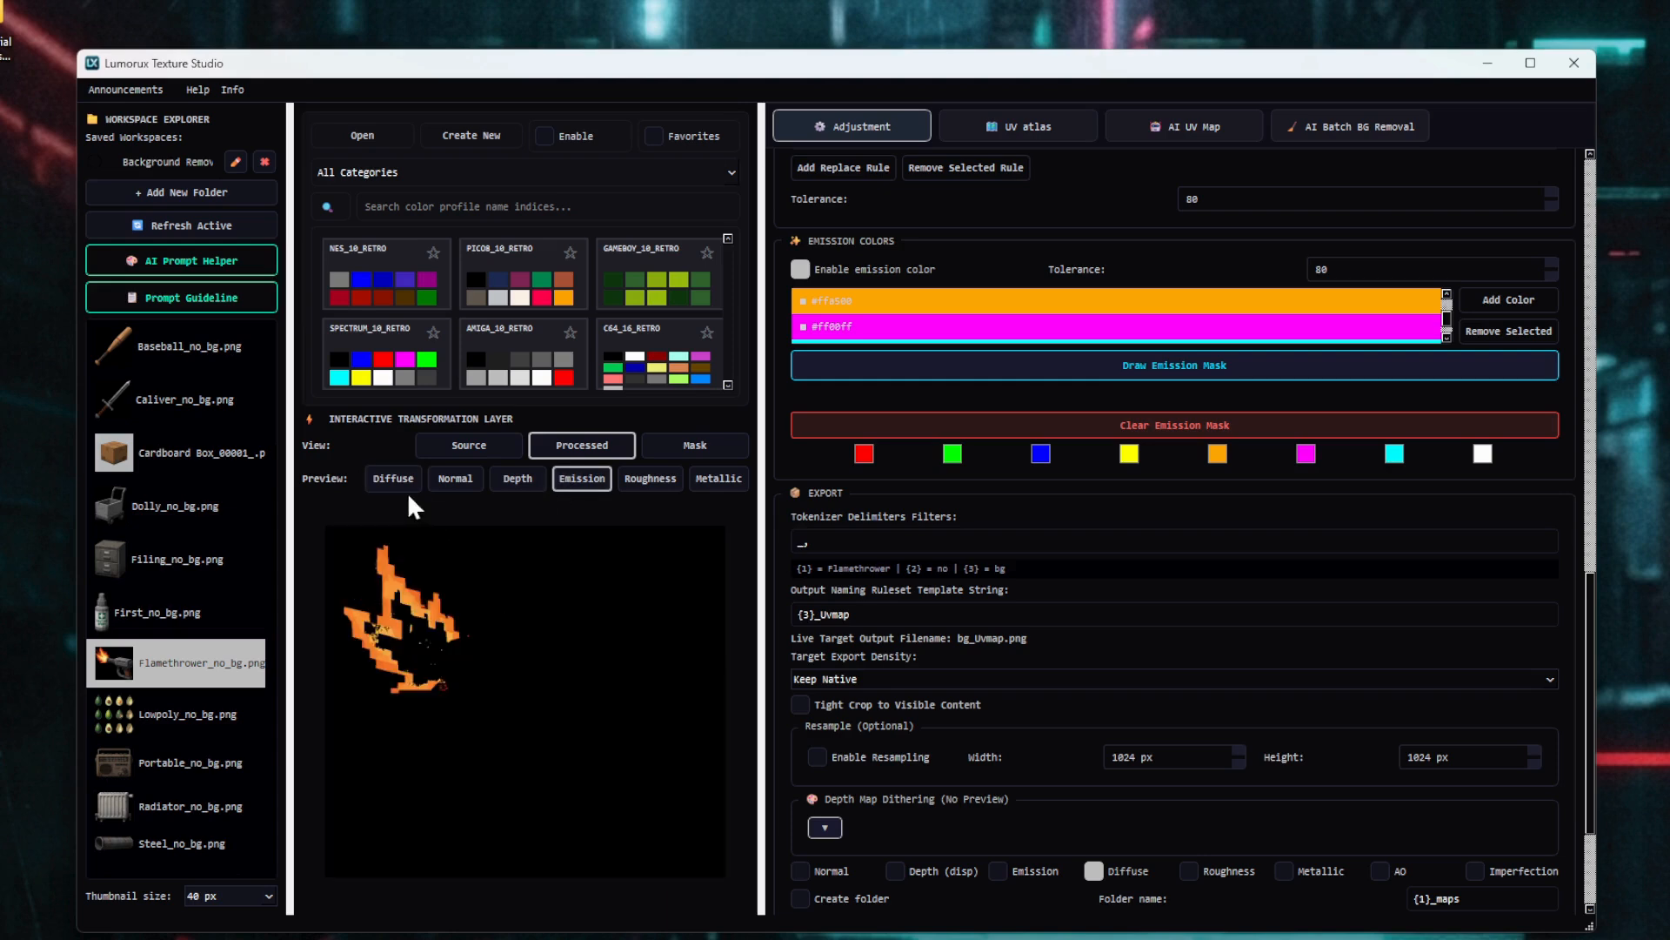
left_click(409, 483)
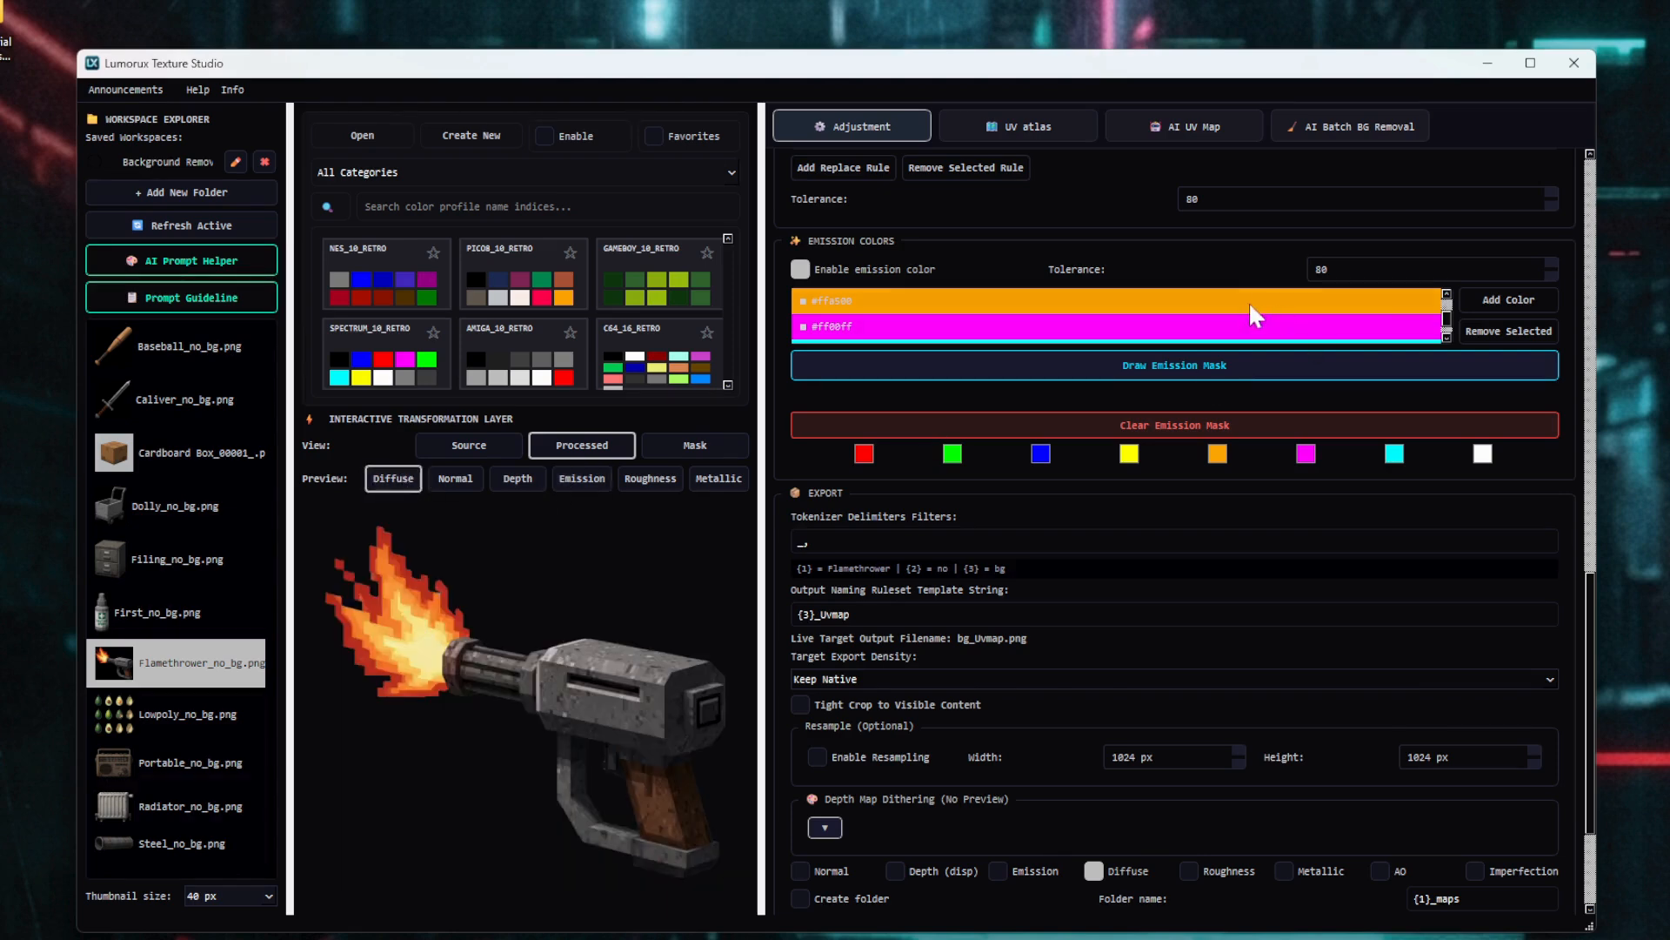
left_click(1481, 301)
left_click(641, 481)
left_click(422, 647)
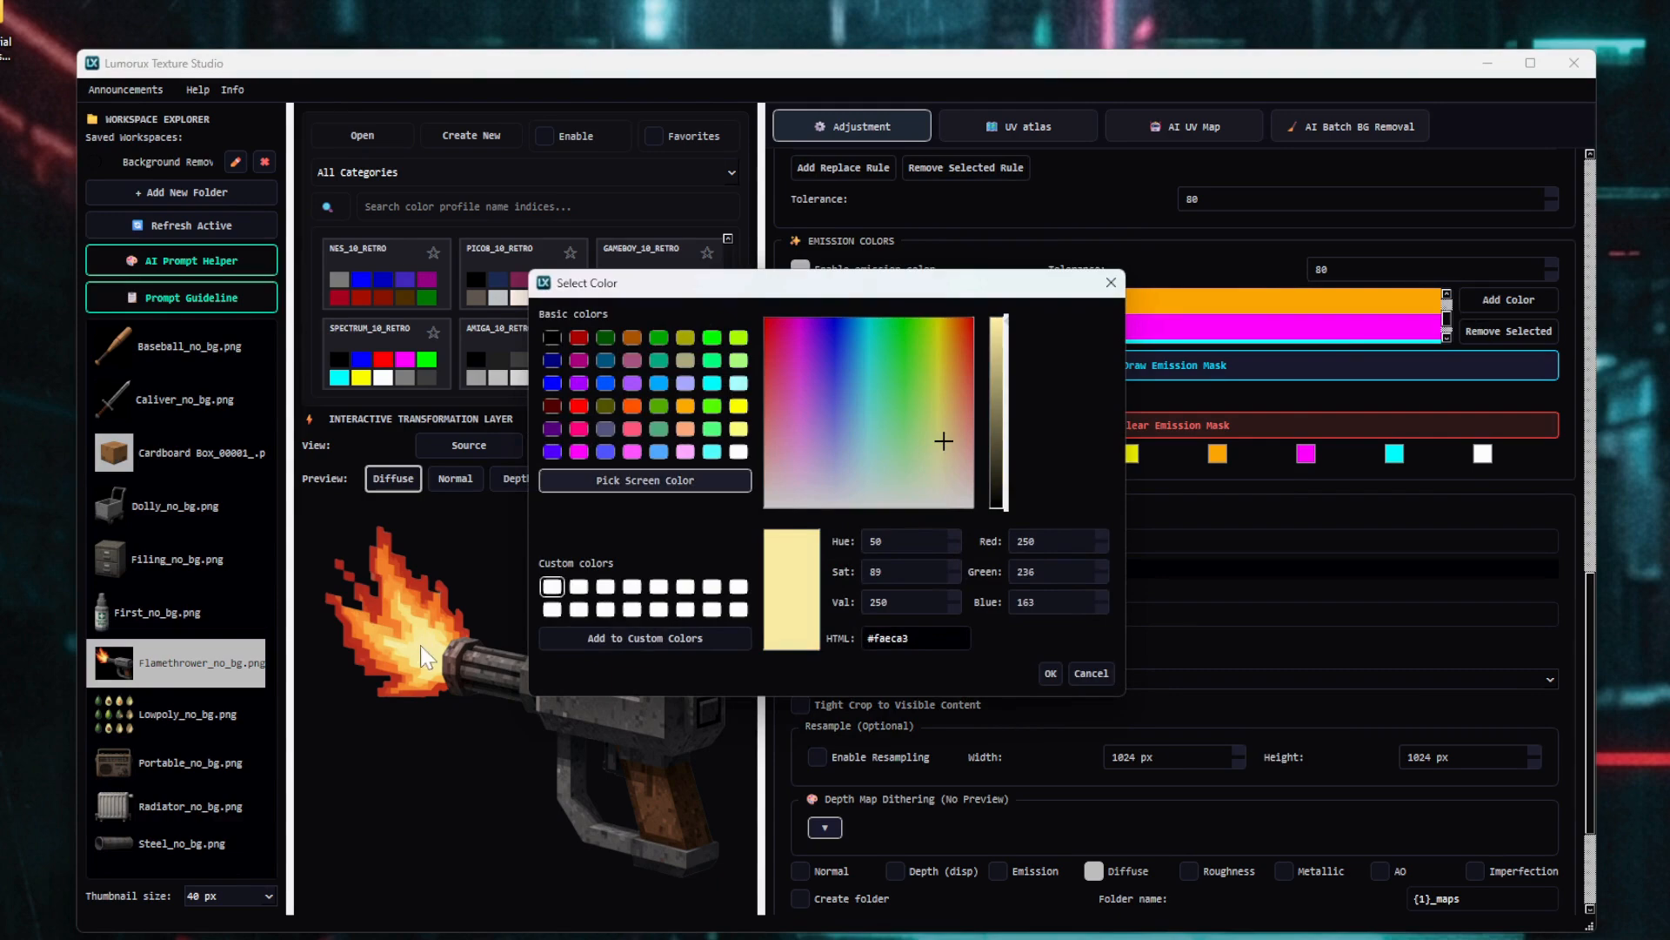
left_click(1051, 674)
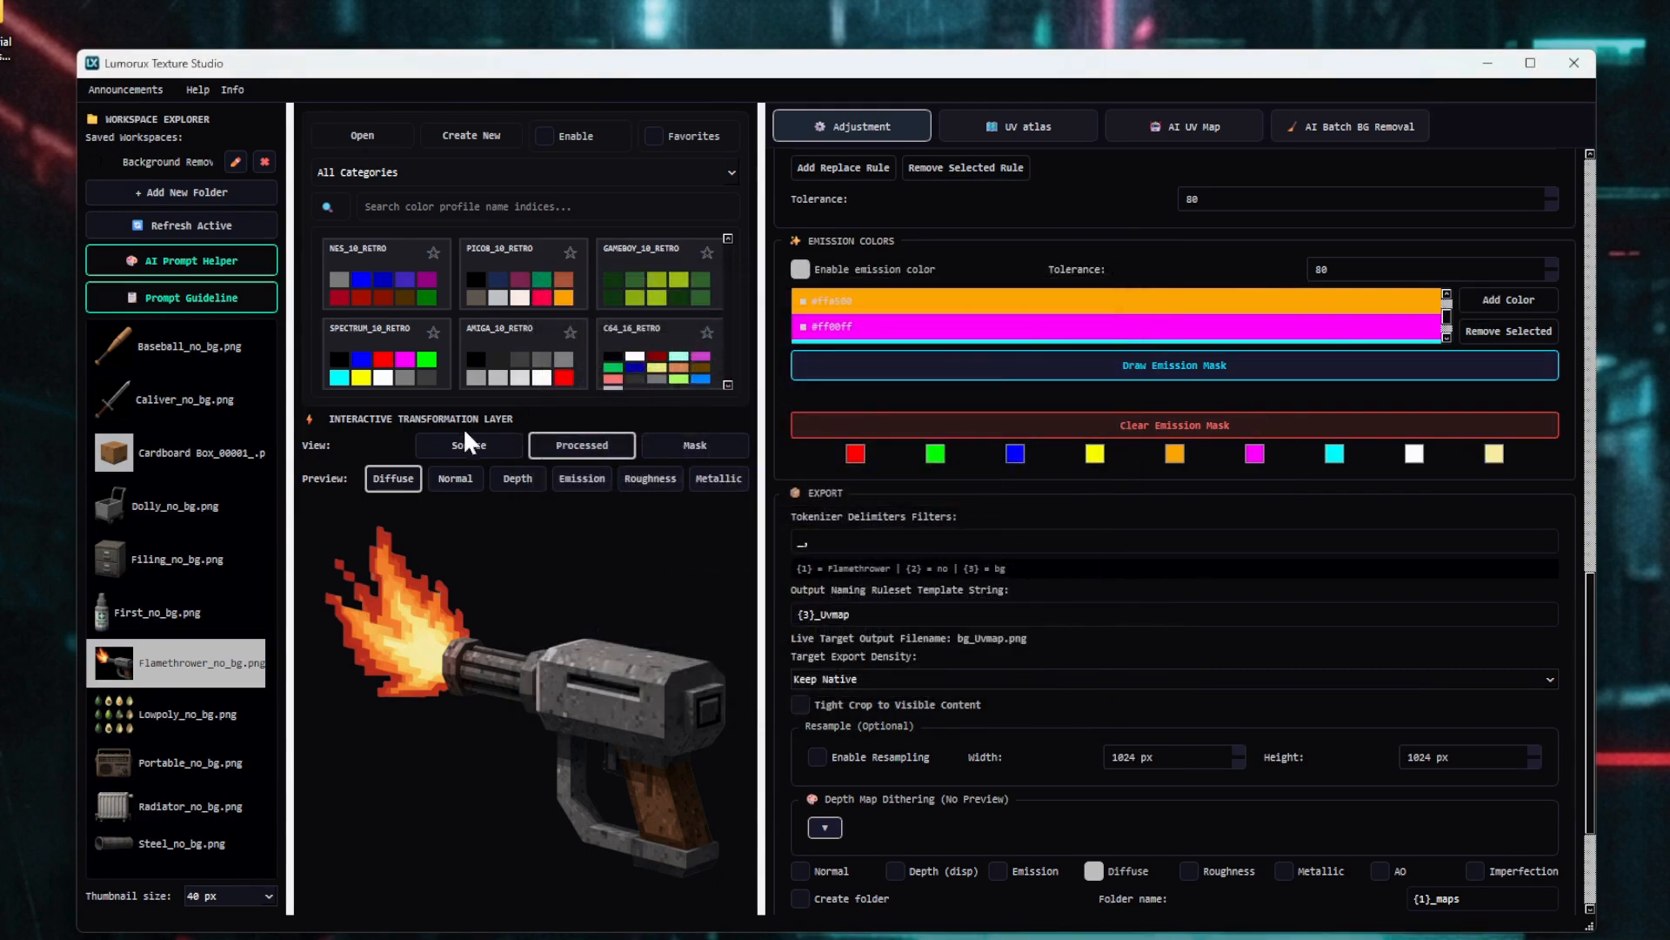
- Set the emission color tolerance to 100 while viewing the emission map, and return to the diffuse preview
left_click(581, 478)
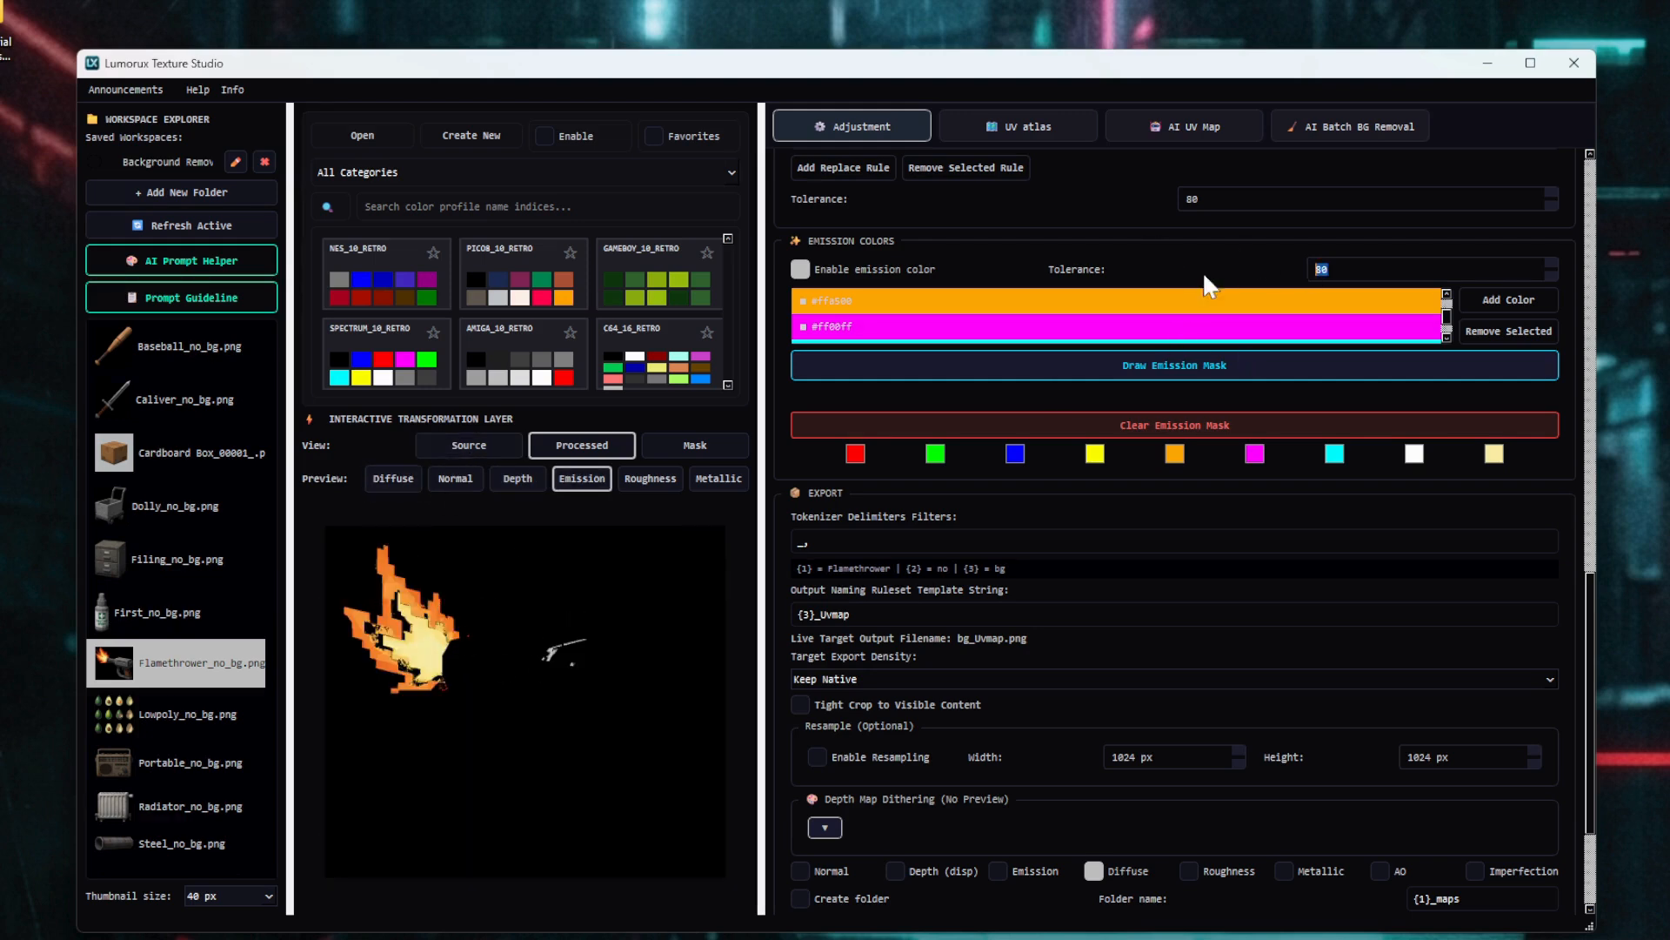
type("100")
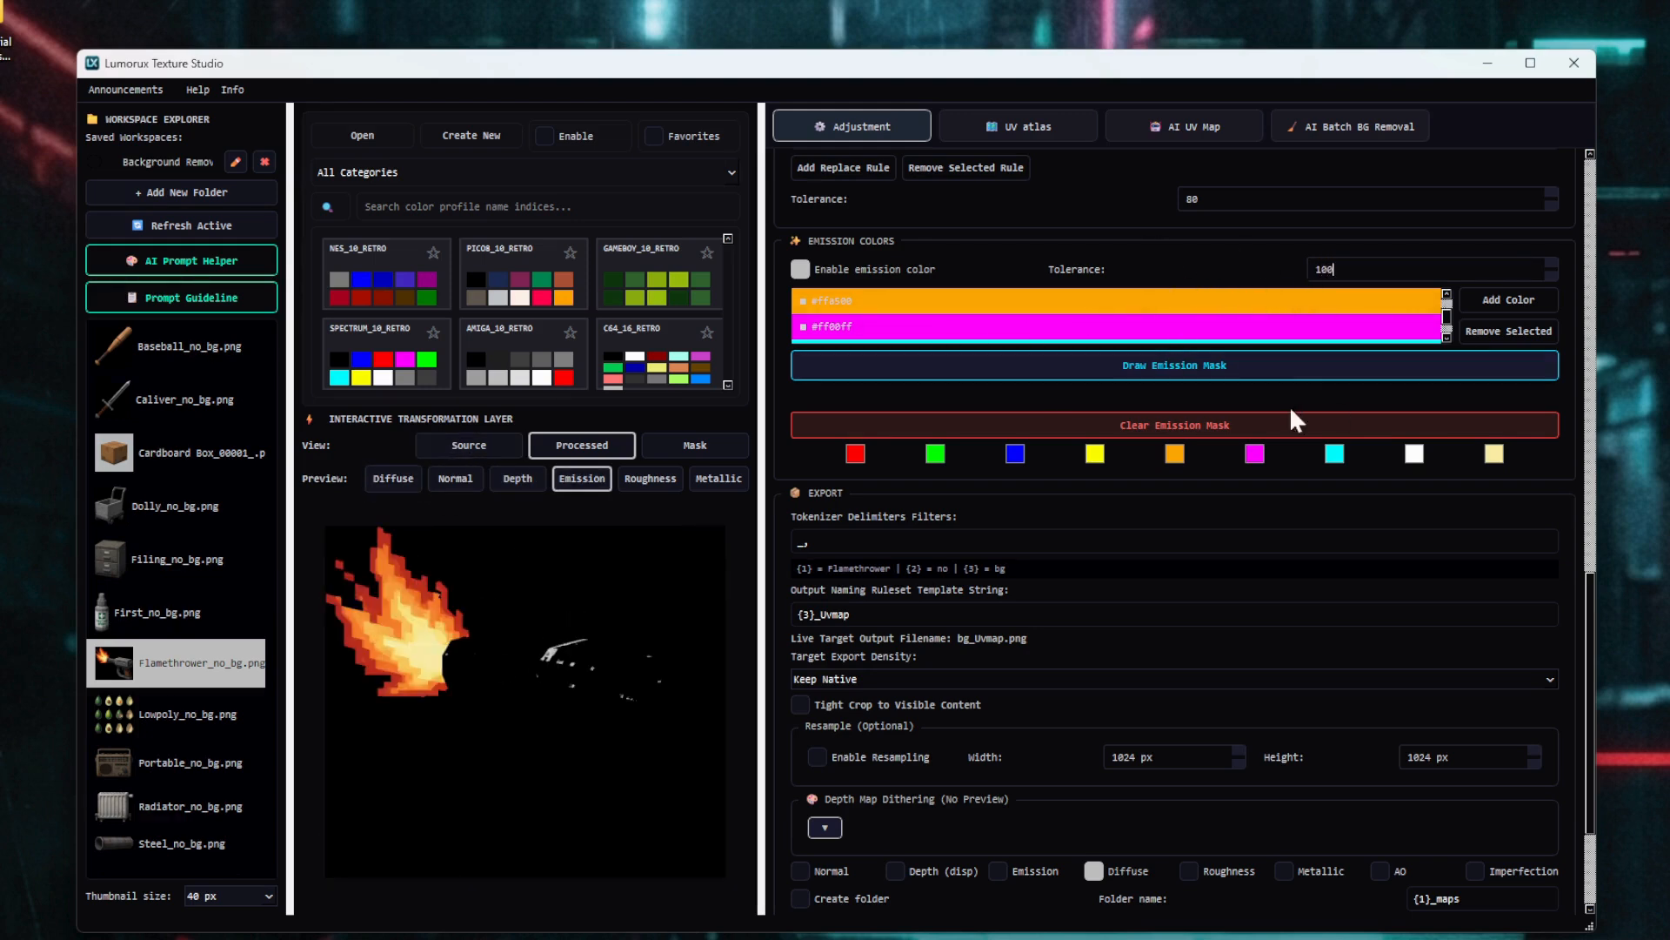
left_click(393, 479)
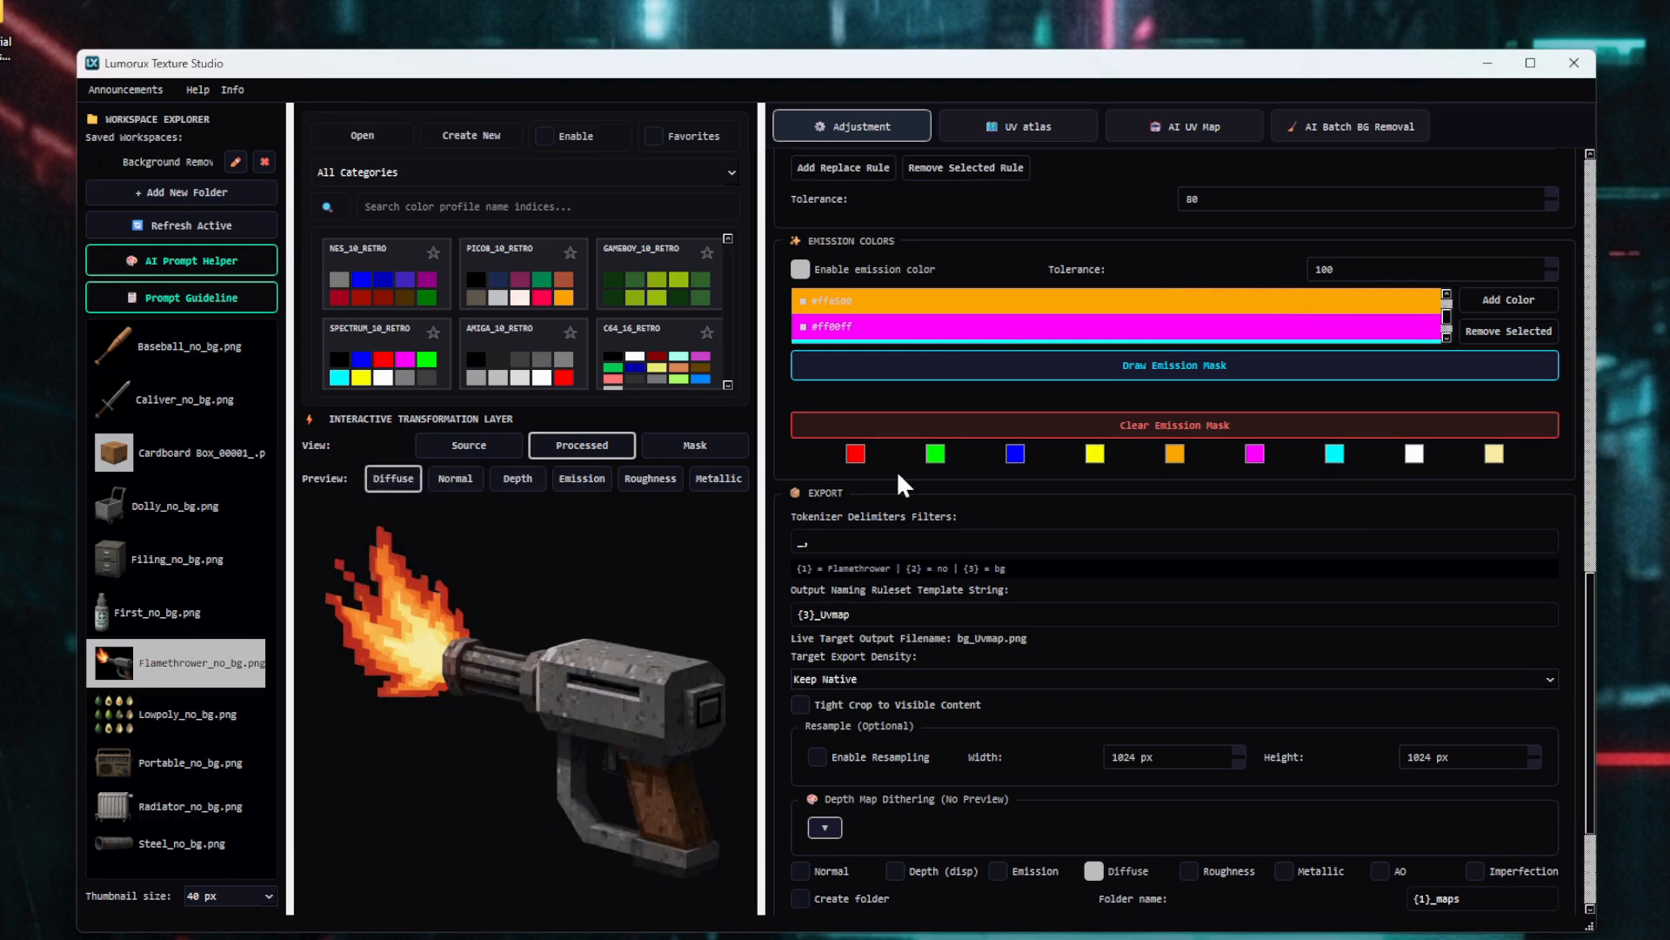
- Set the export's output naming template to {1}_Uvmap and leave the target export density at Keep Native
scroll(773, 543, "down", 2)
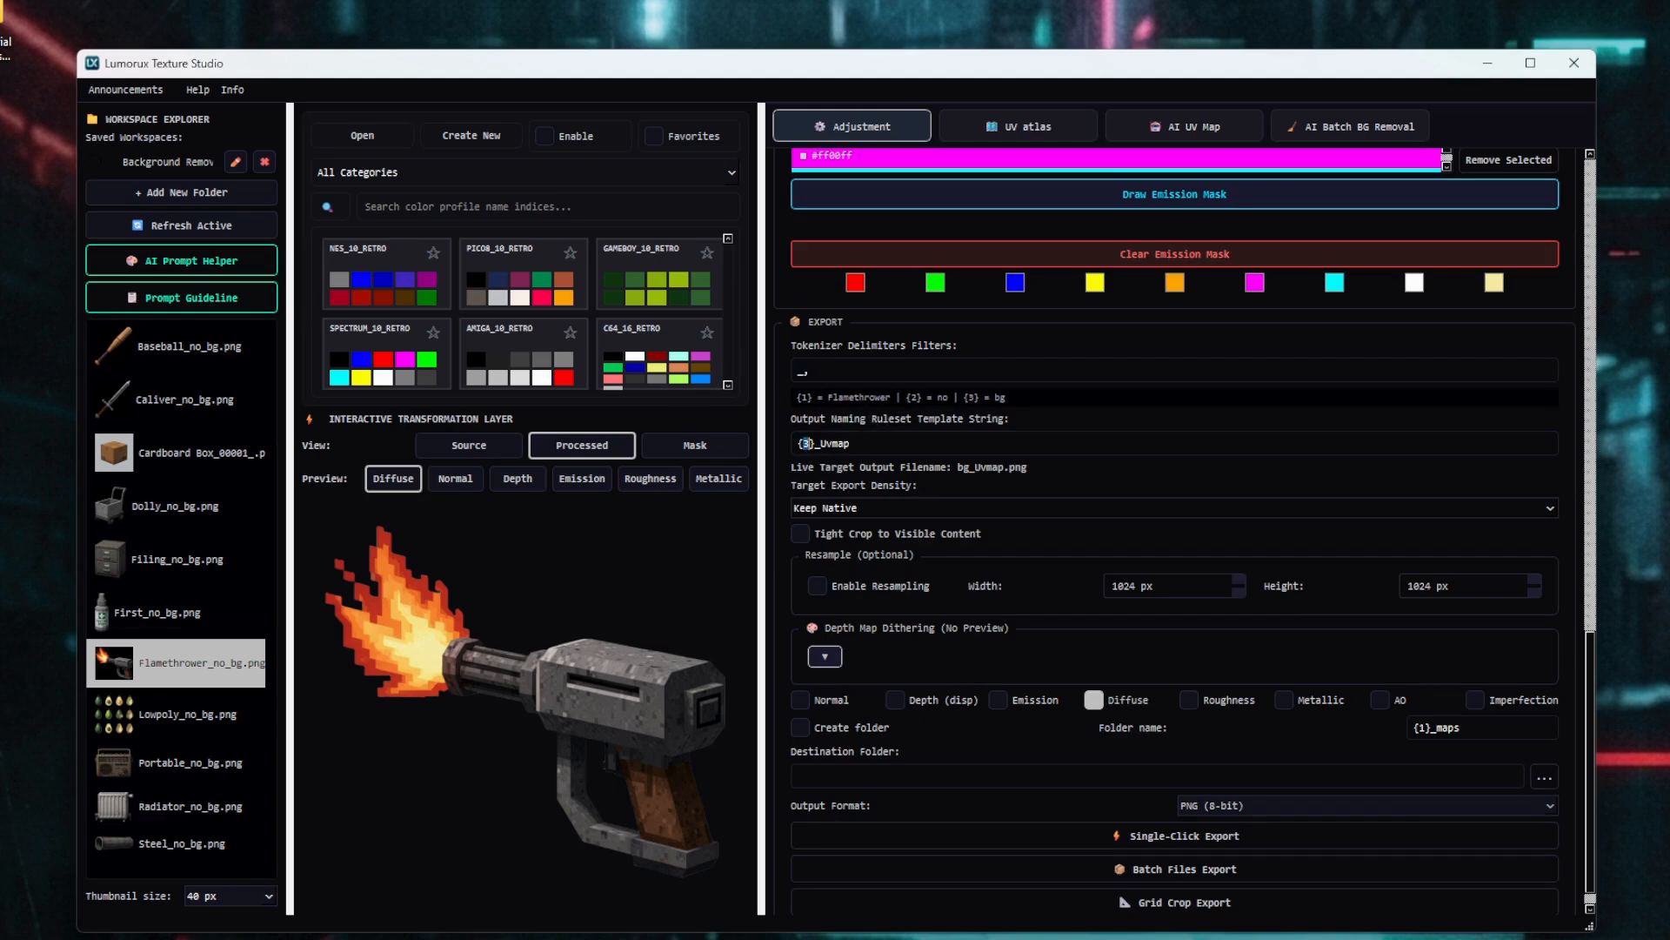
type("1")
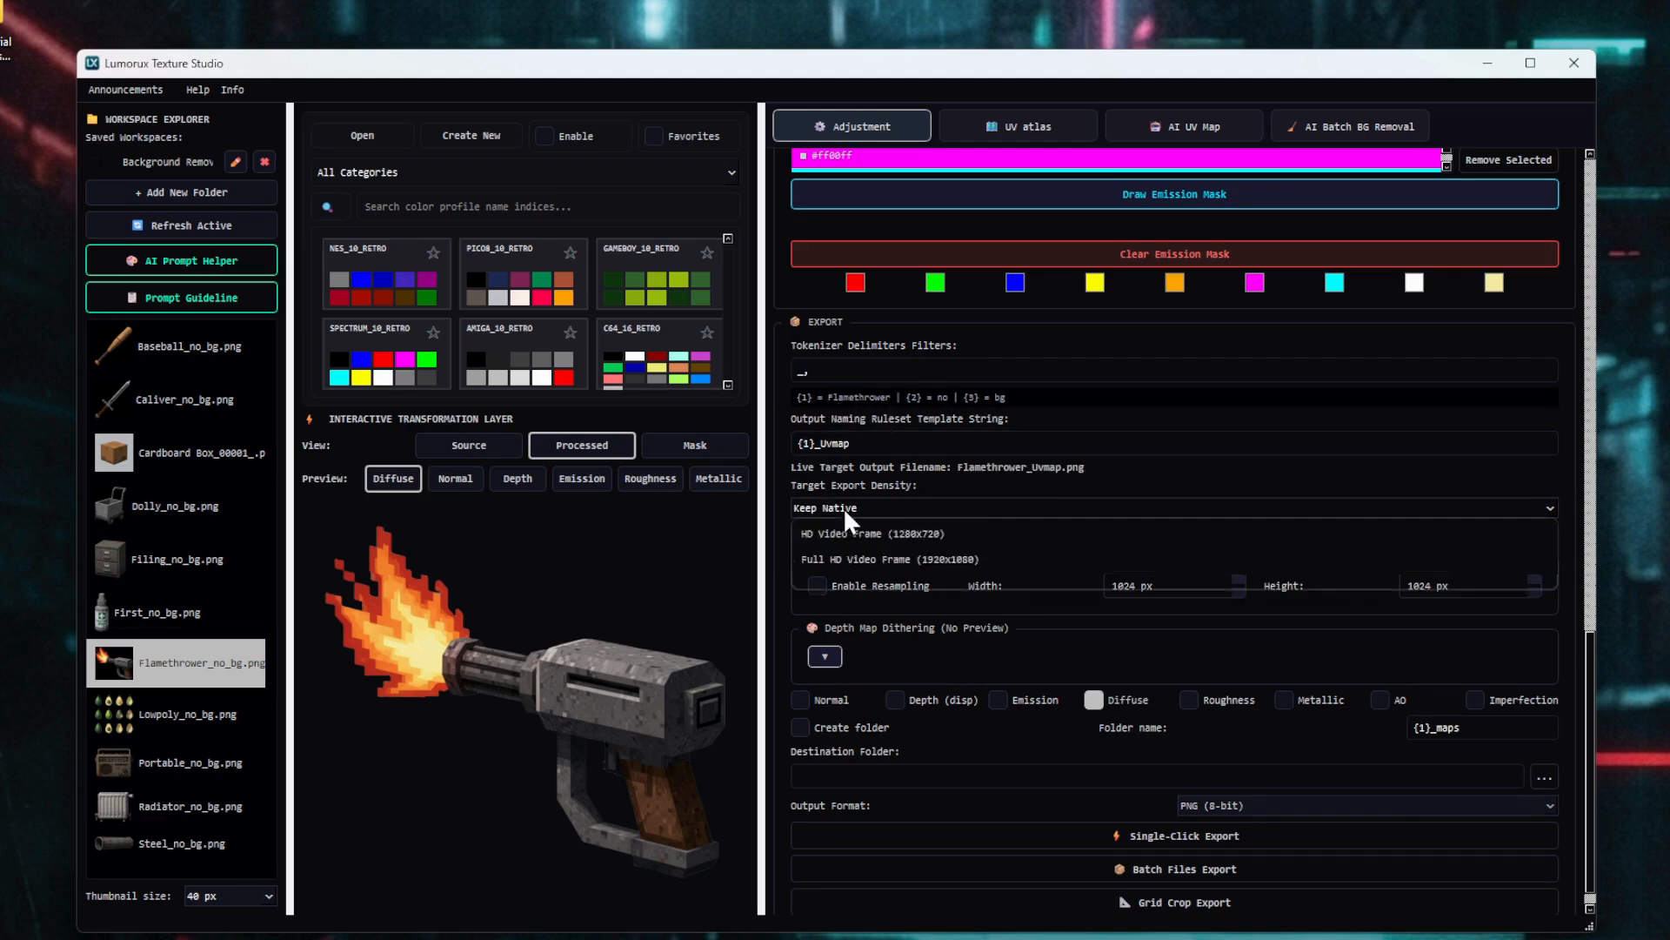
left_click(843, 508)
left_click(826, 533)
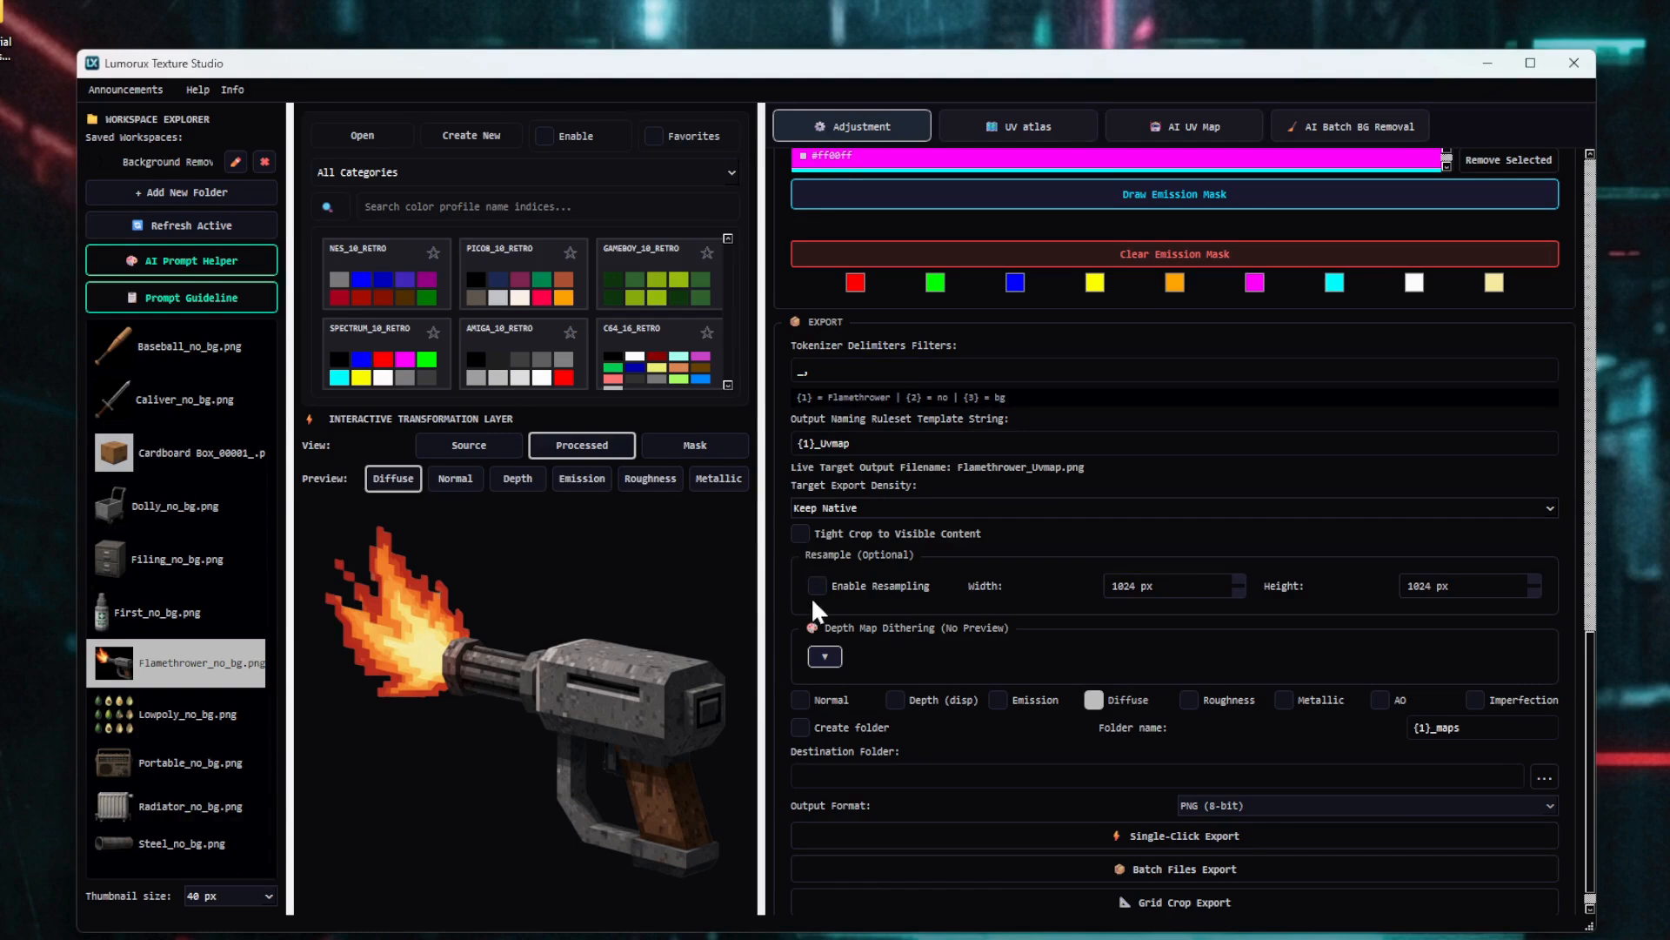
- Enable tight crop to visible content, folder creation, and export of every map type, from Normal and Depth through AO and Imperfection
scroll(816, 609, "down", 1)
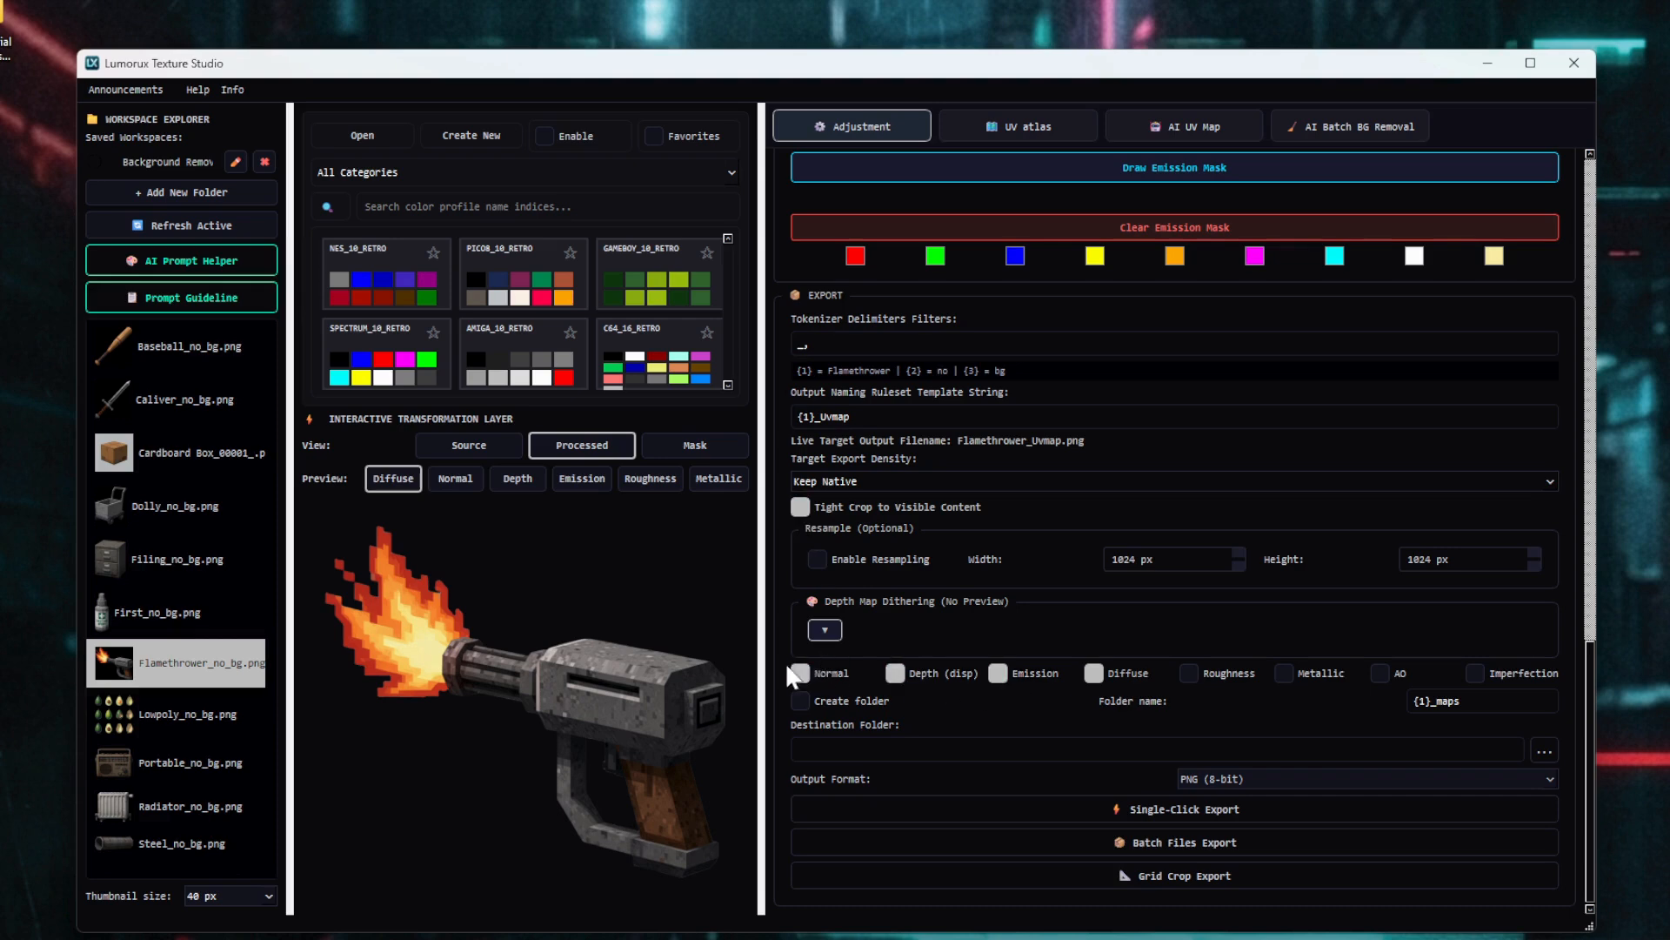
left_click(1209, 671)
left_click(1284, 673)
left_click(1380, 672)
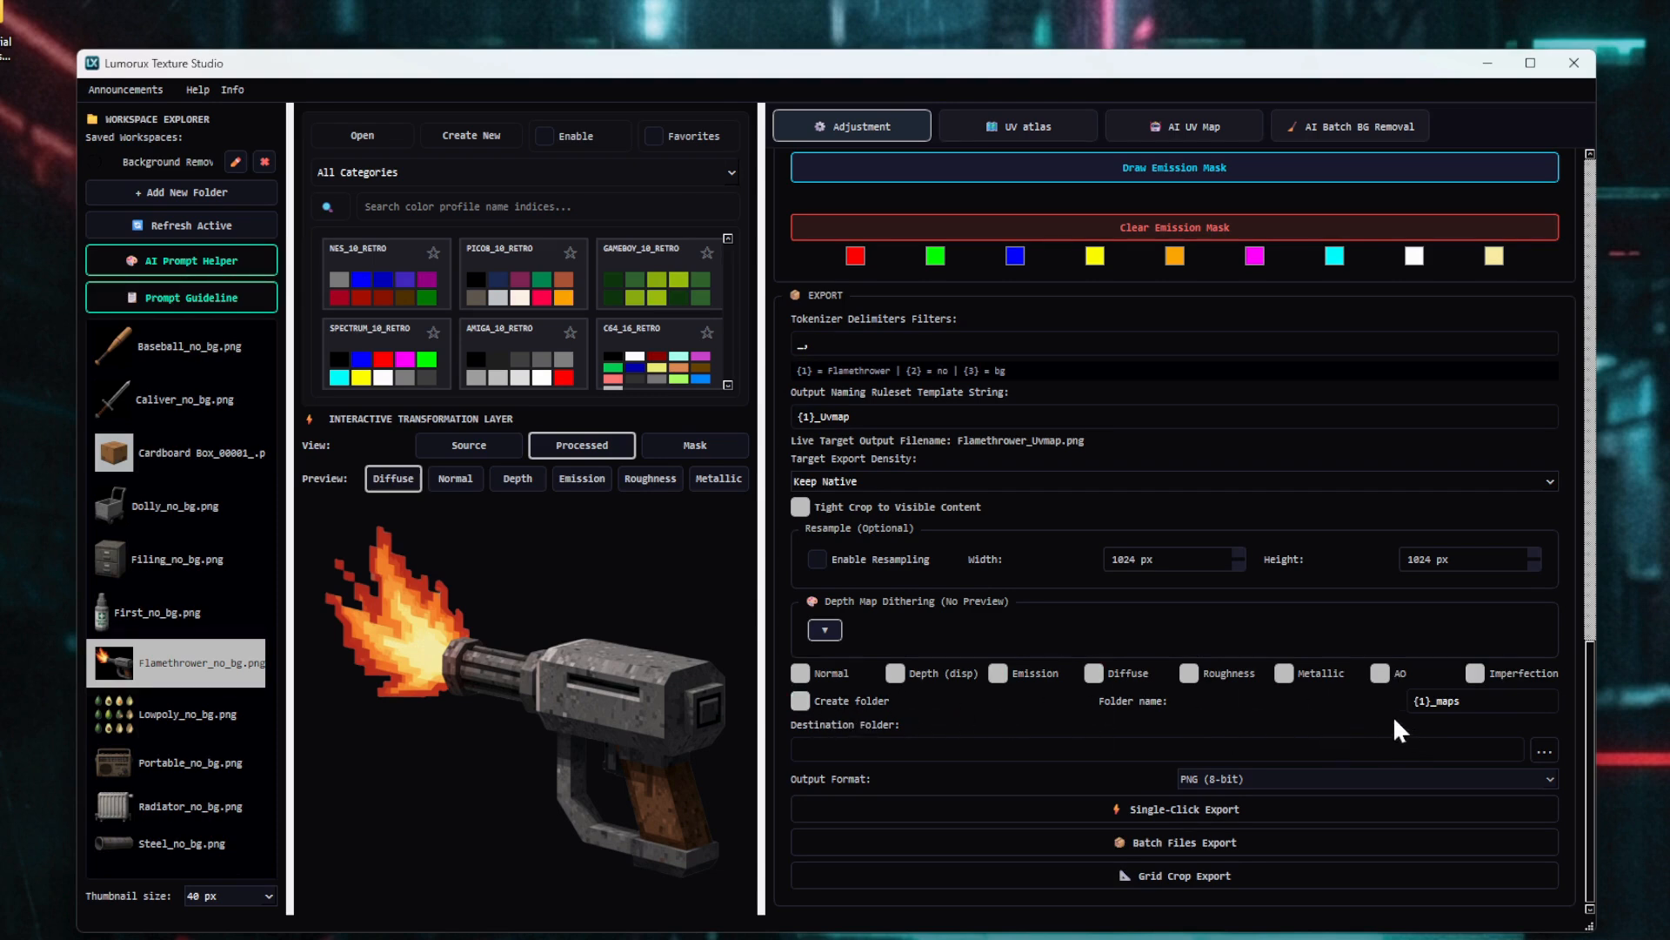
- Create a folder named test 1 inside For Tutorial and Kickstarter and choose it as the export destination
left_click(1544, 750)
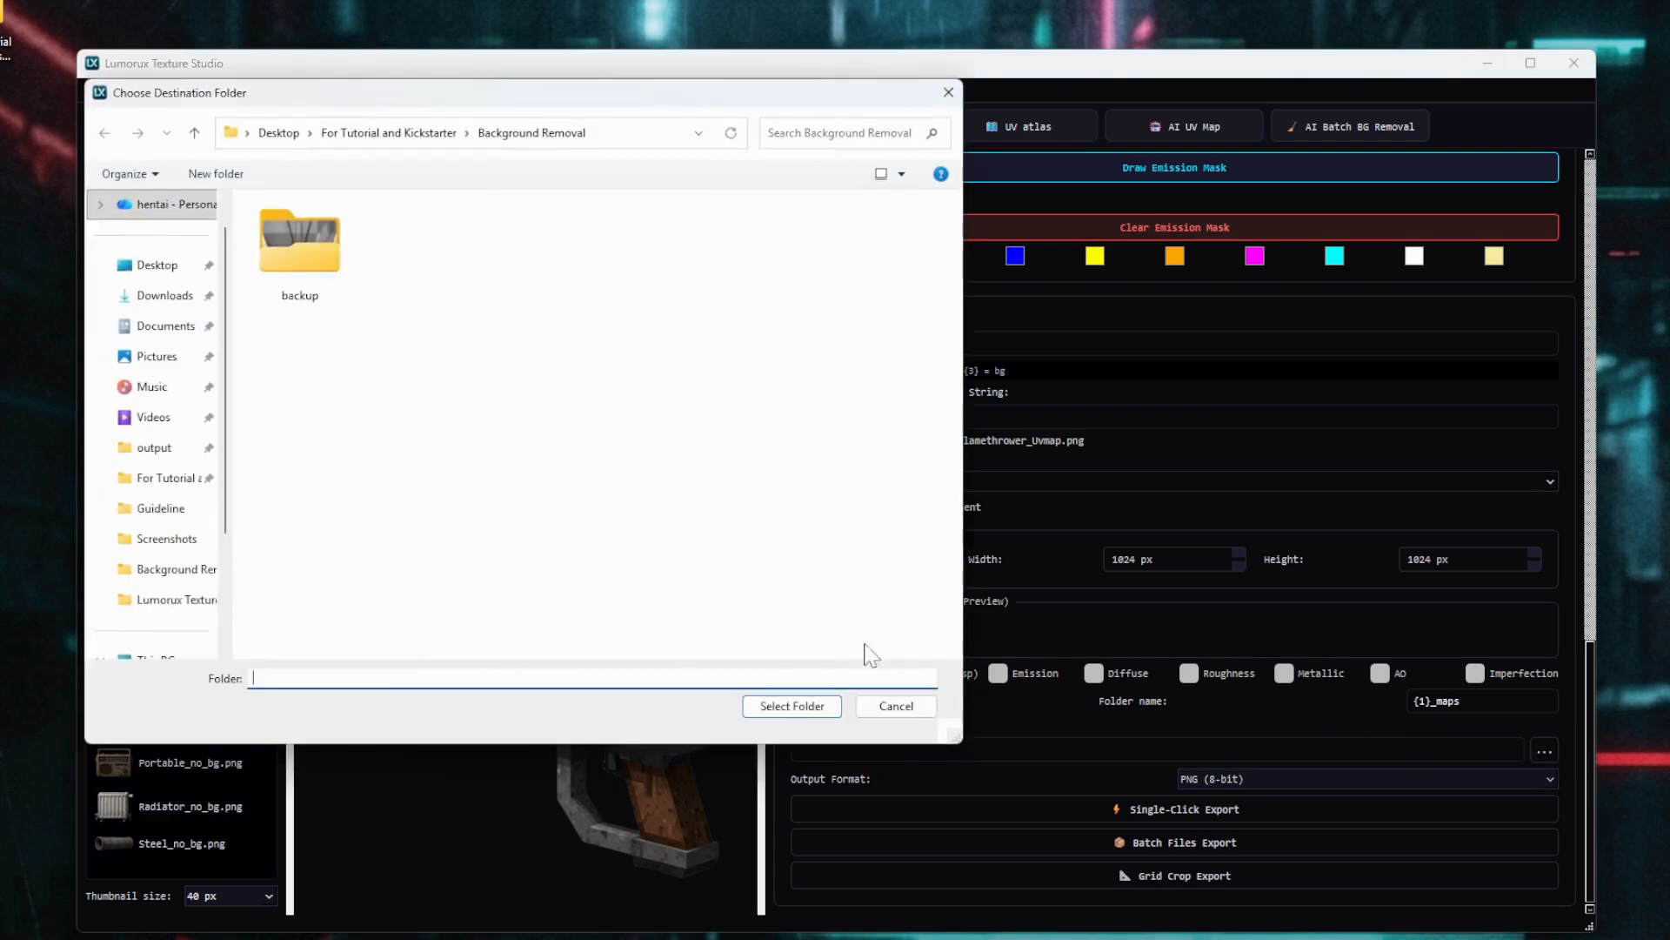
left_click(388, 132)
right_click(383, 430)
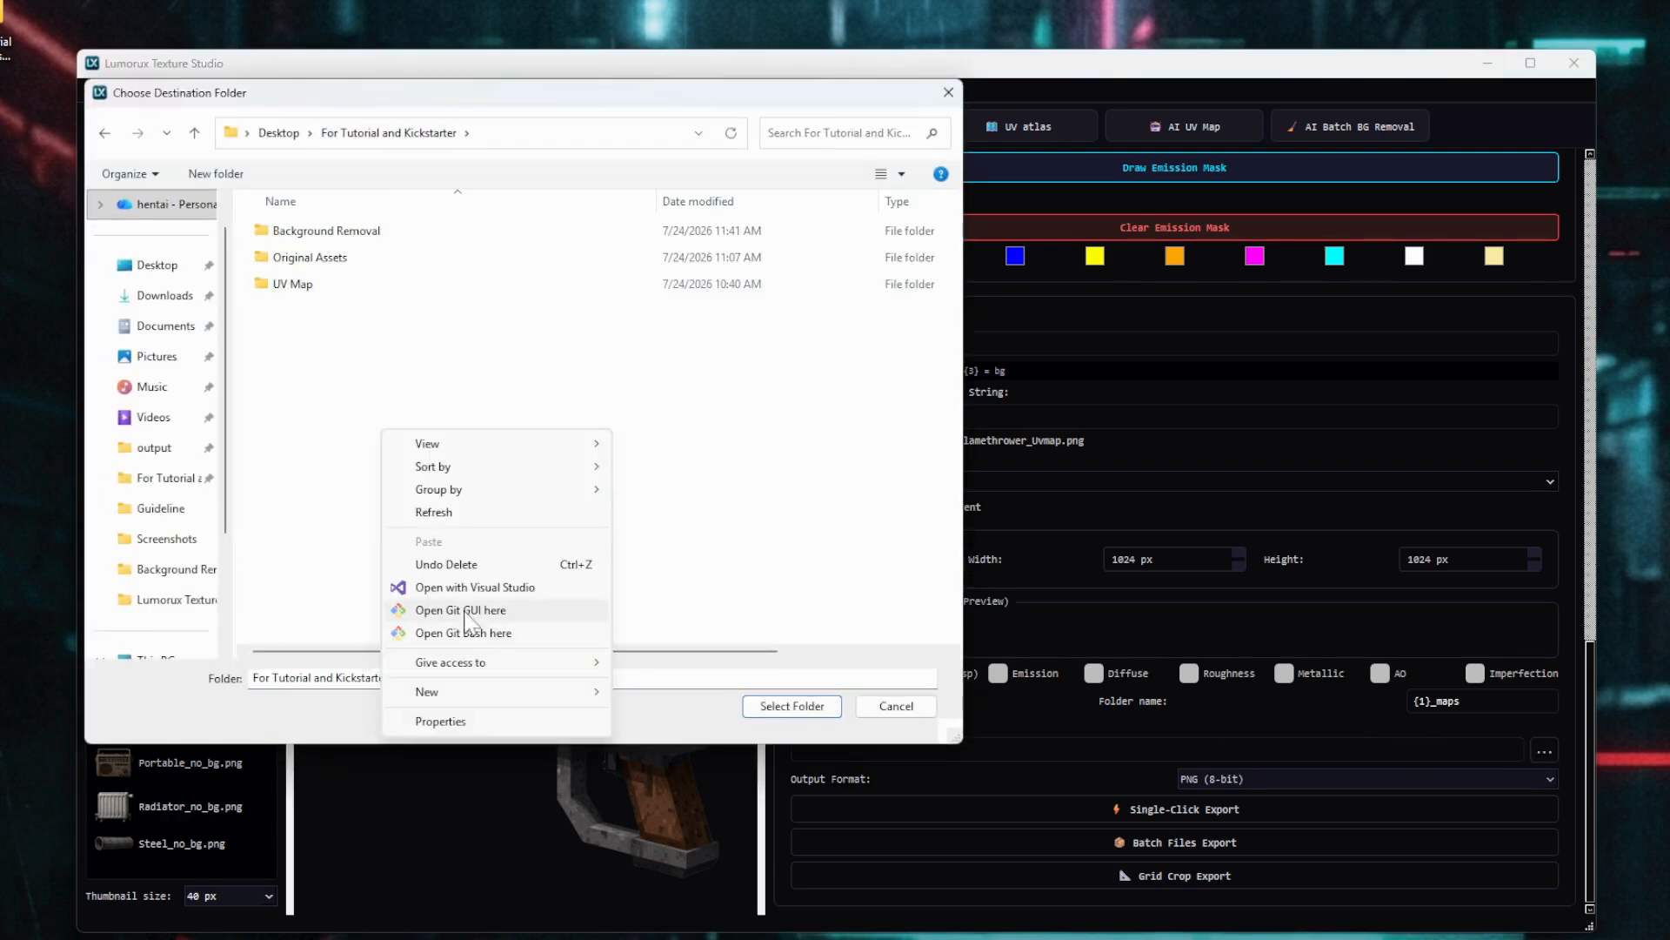
mouse_move(539, 688)
left_click(648, 691)
type("te")
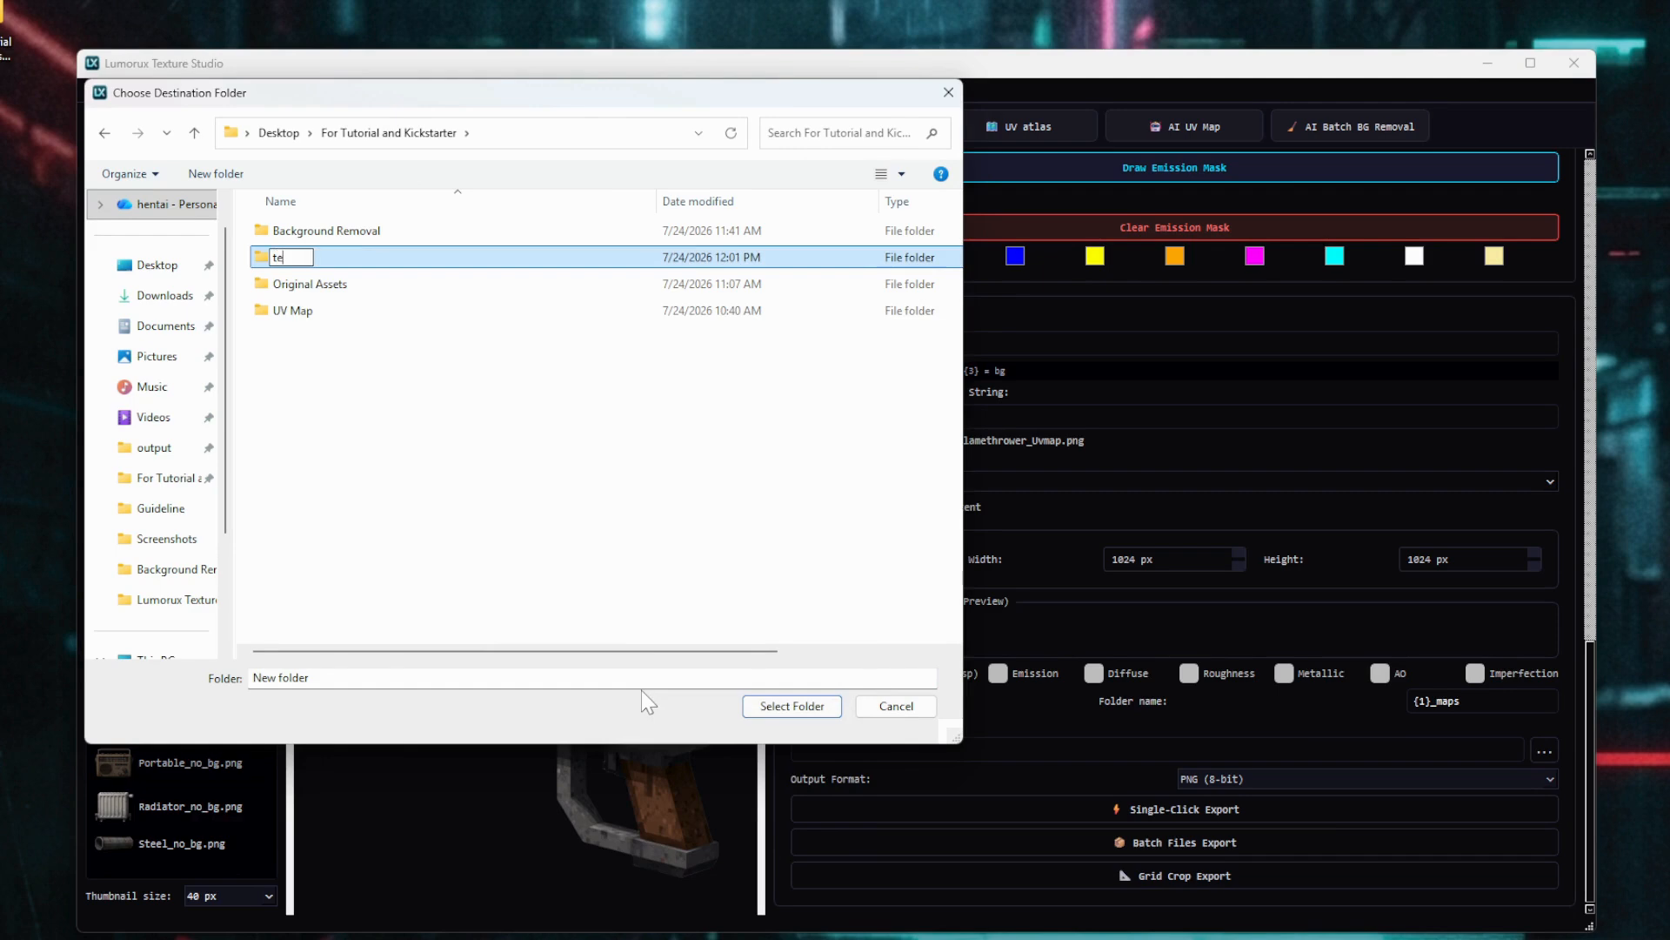
type("st 1")
key("Return")
left_click(767, 707)
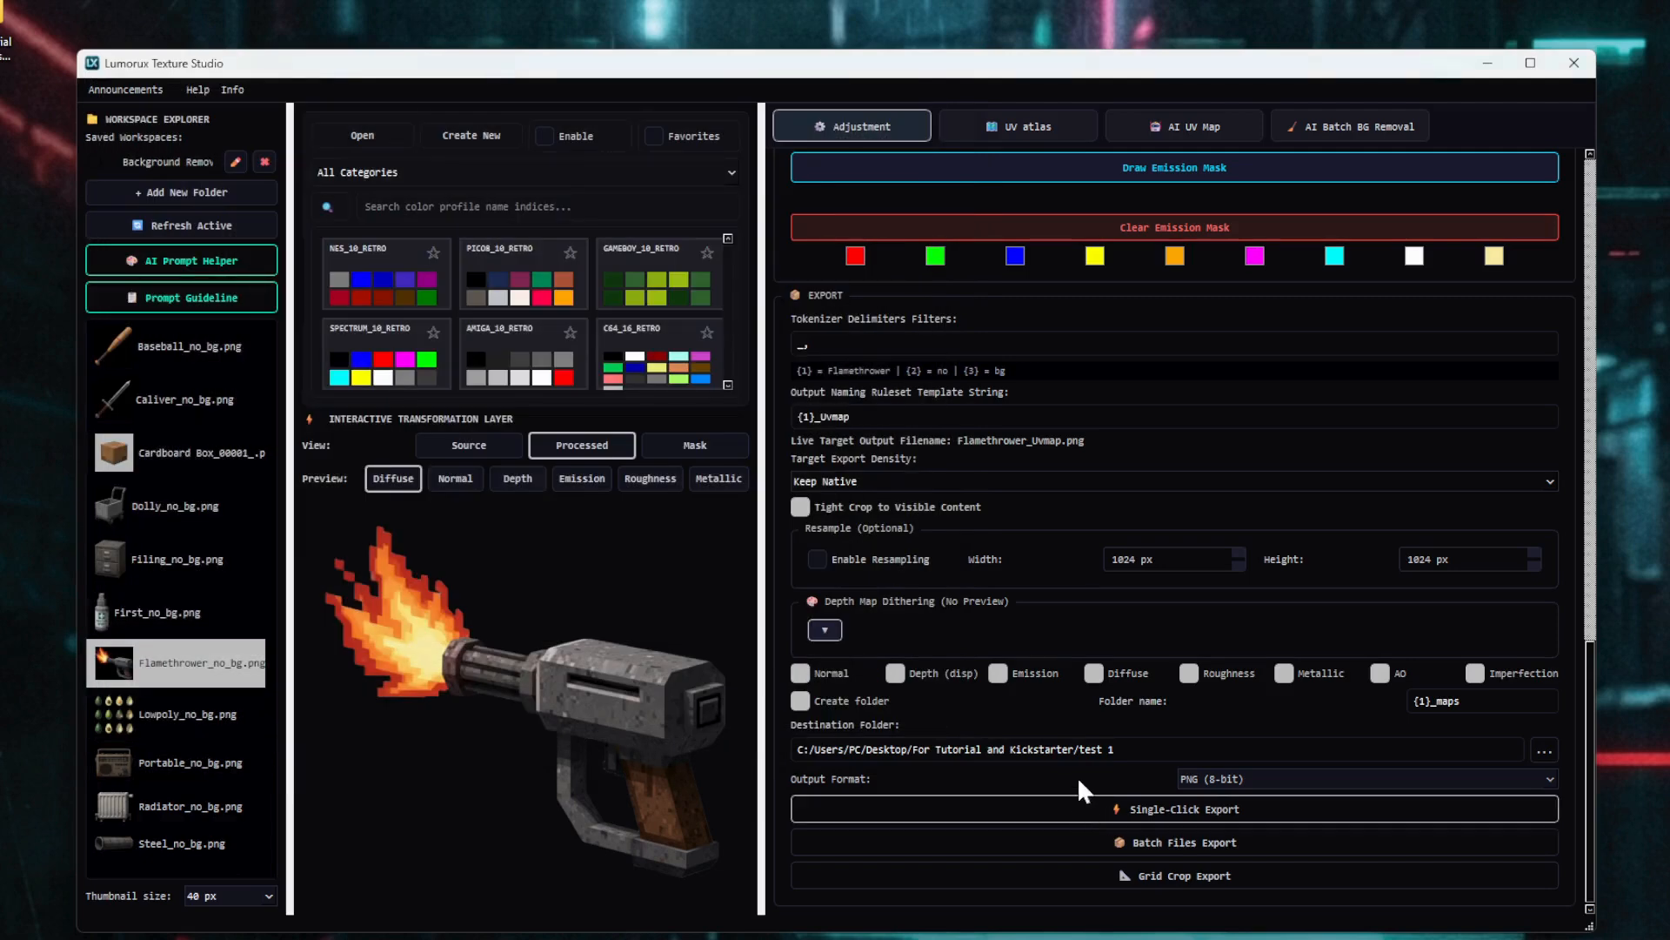
- Export the flamethrower's maps with Single-Click Export, and check the files in the Flamethrower_maps folder in File Explorer
left_click(1150, 801)
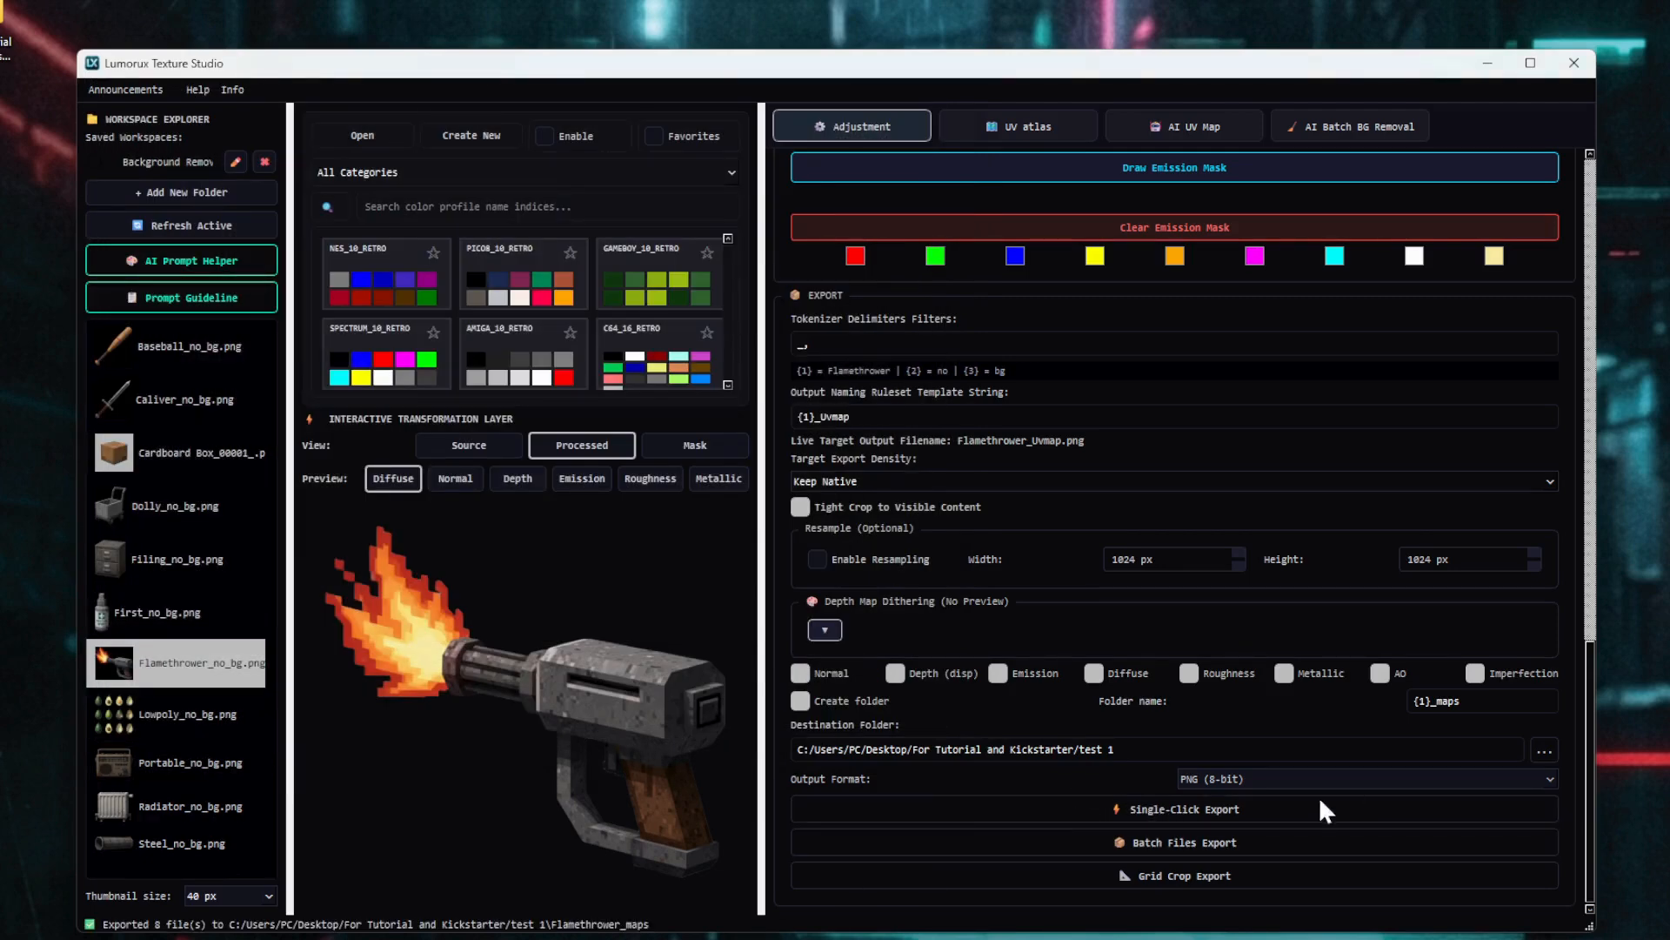
left_click(9, 512)
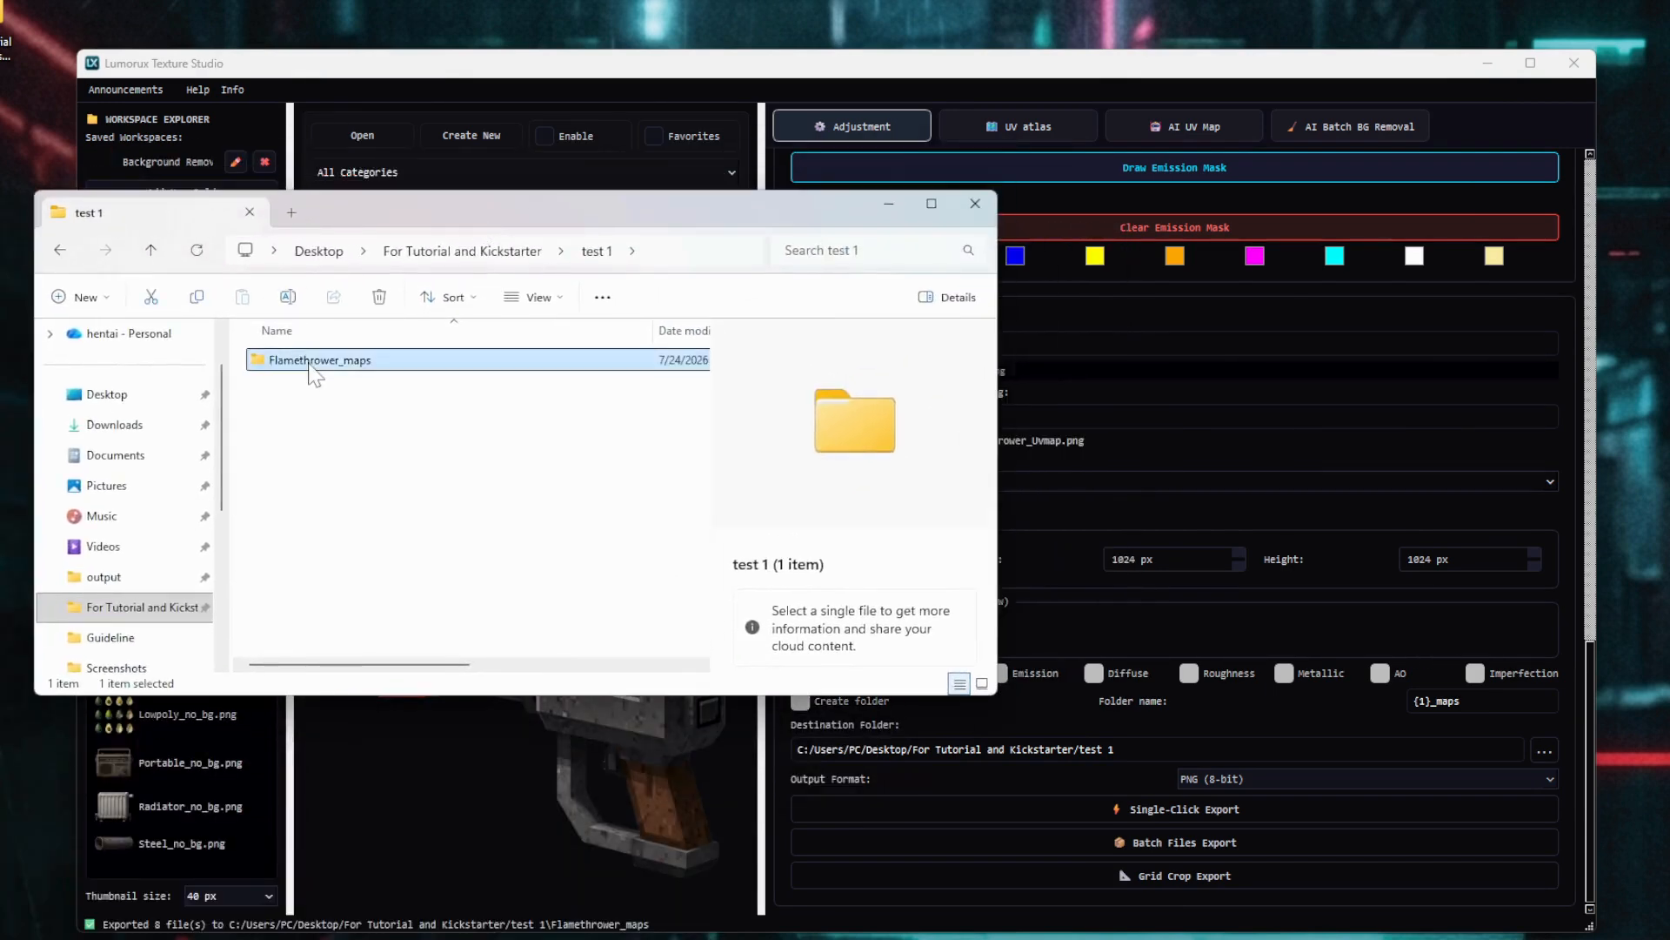
double_click(315, 374)
left_click(296, 382)
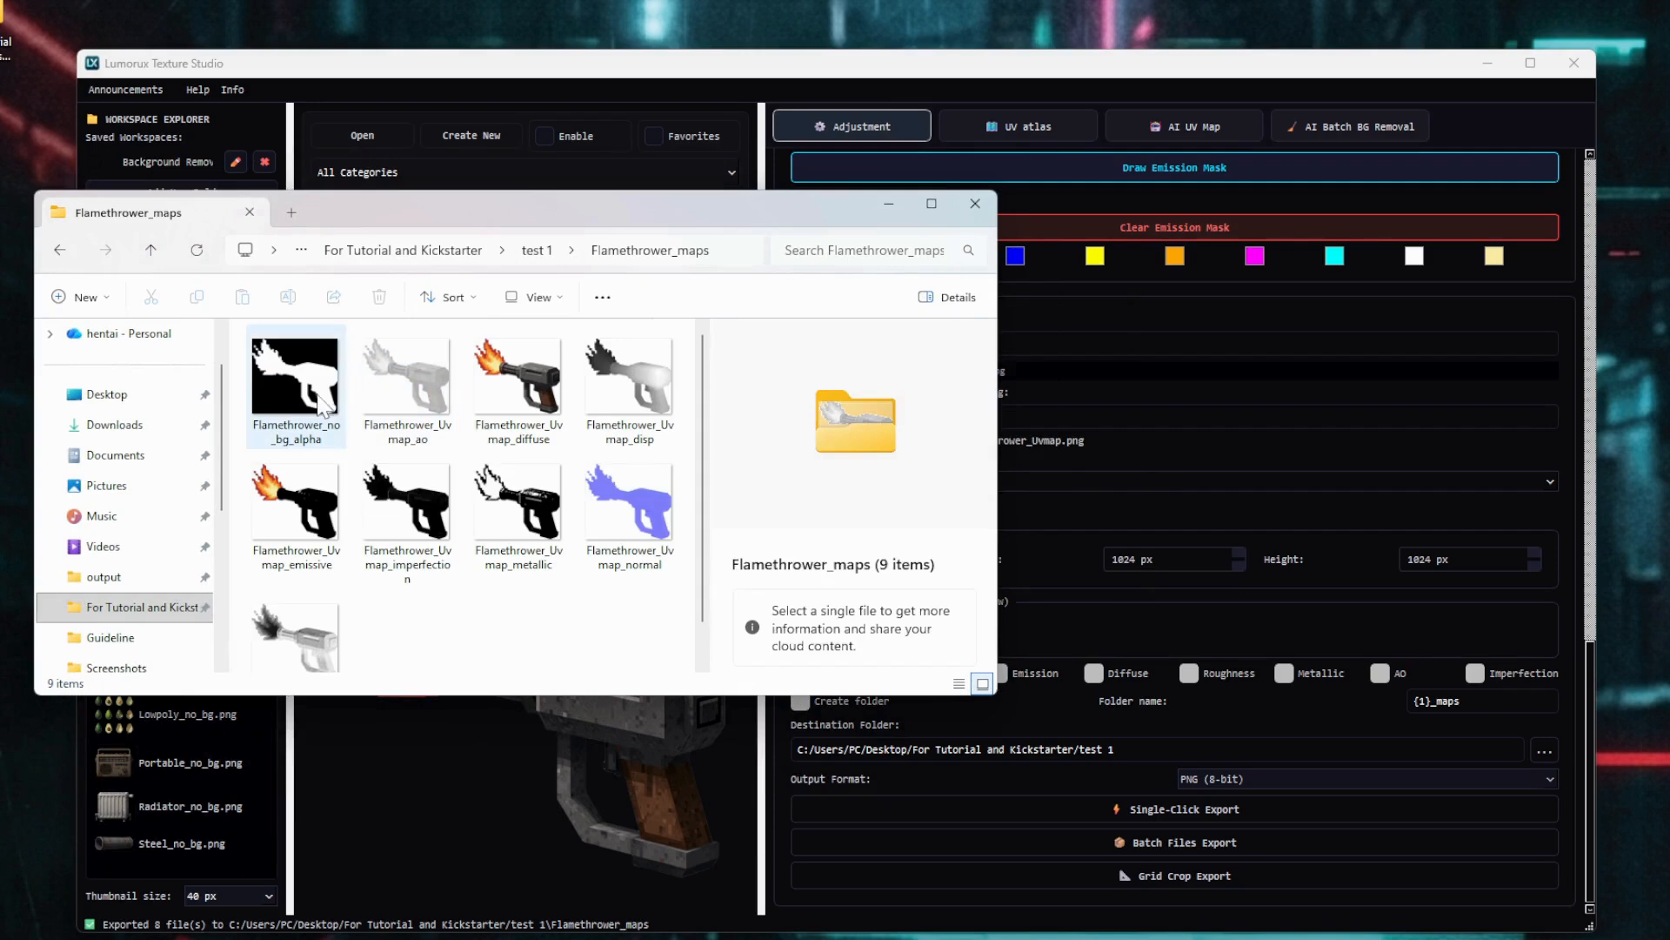
left_click(313, 657, "shift")
left_click(509, 619)
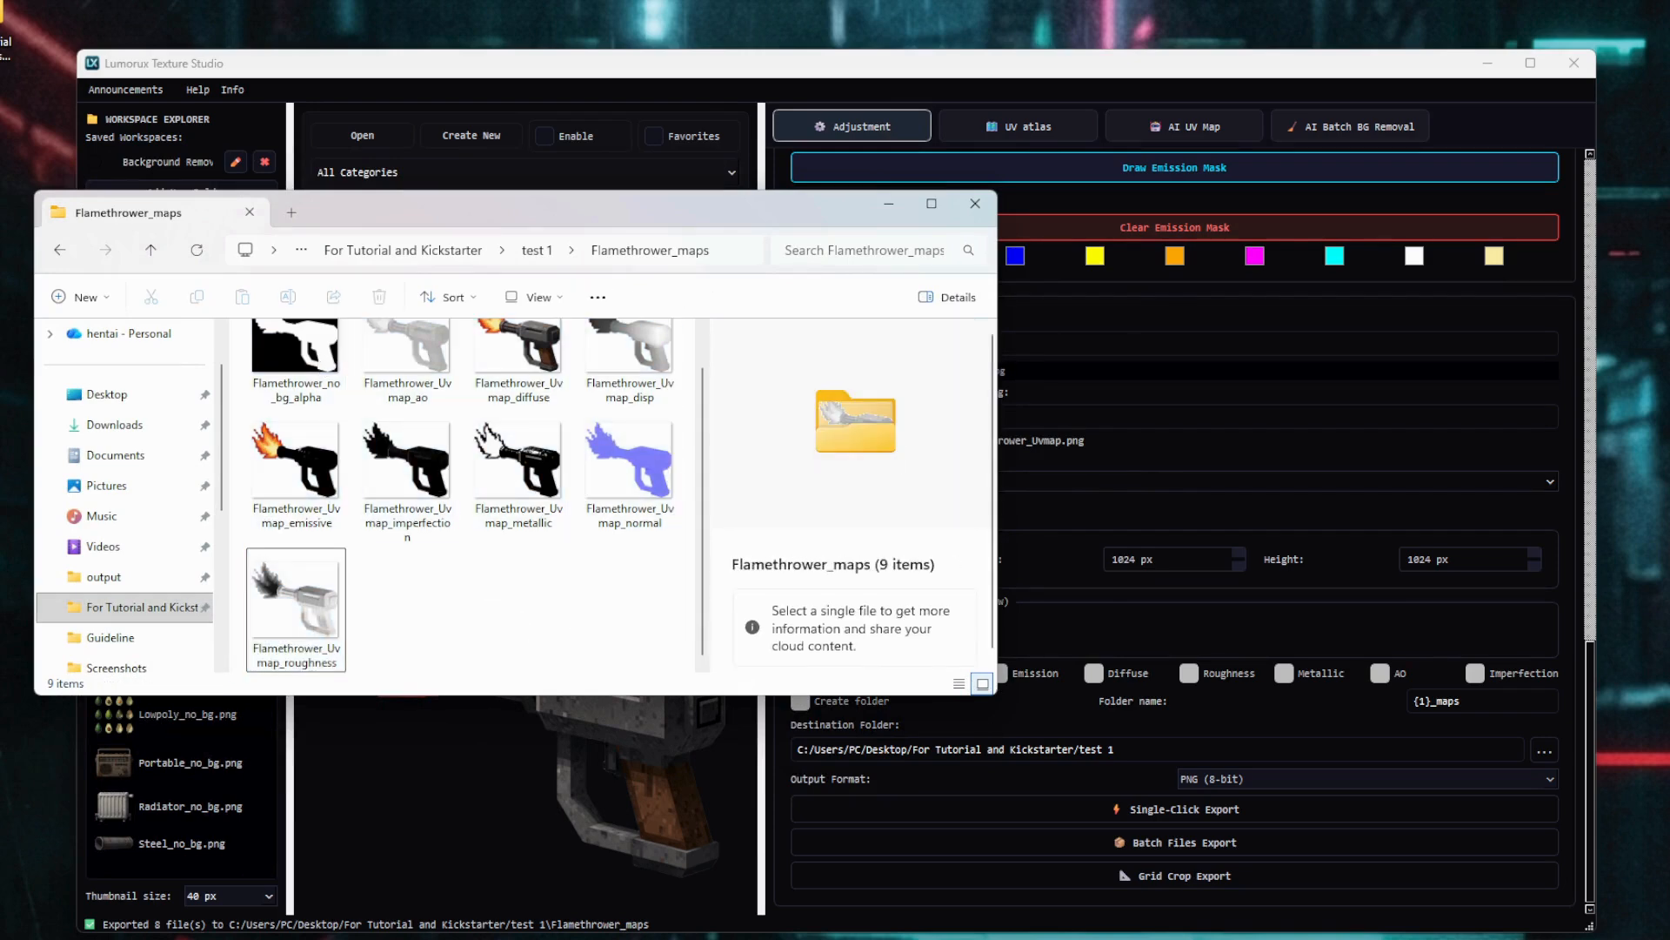
left_click(779, 809)
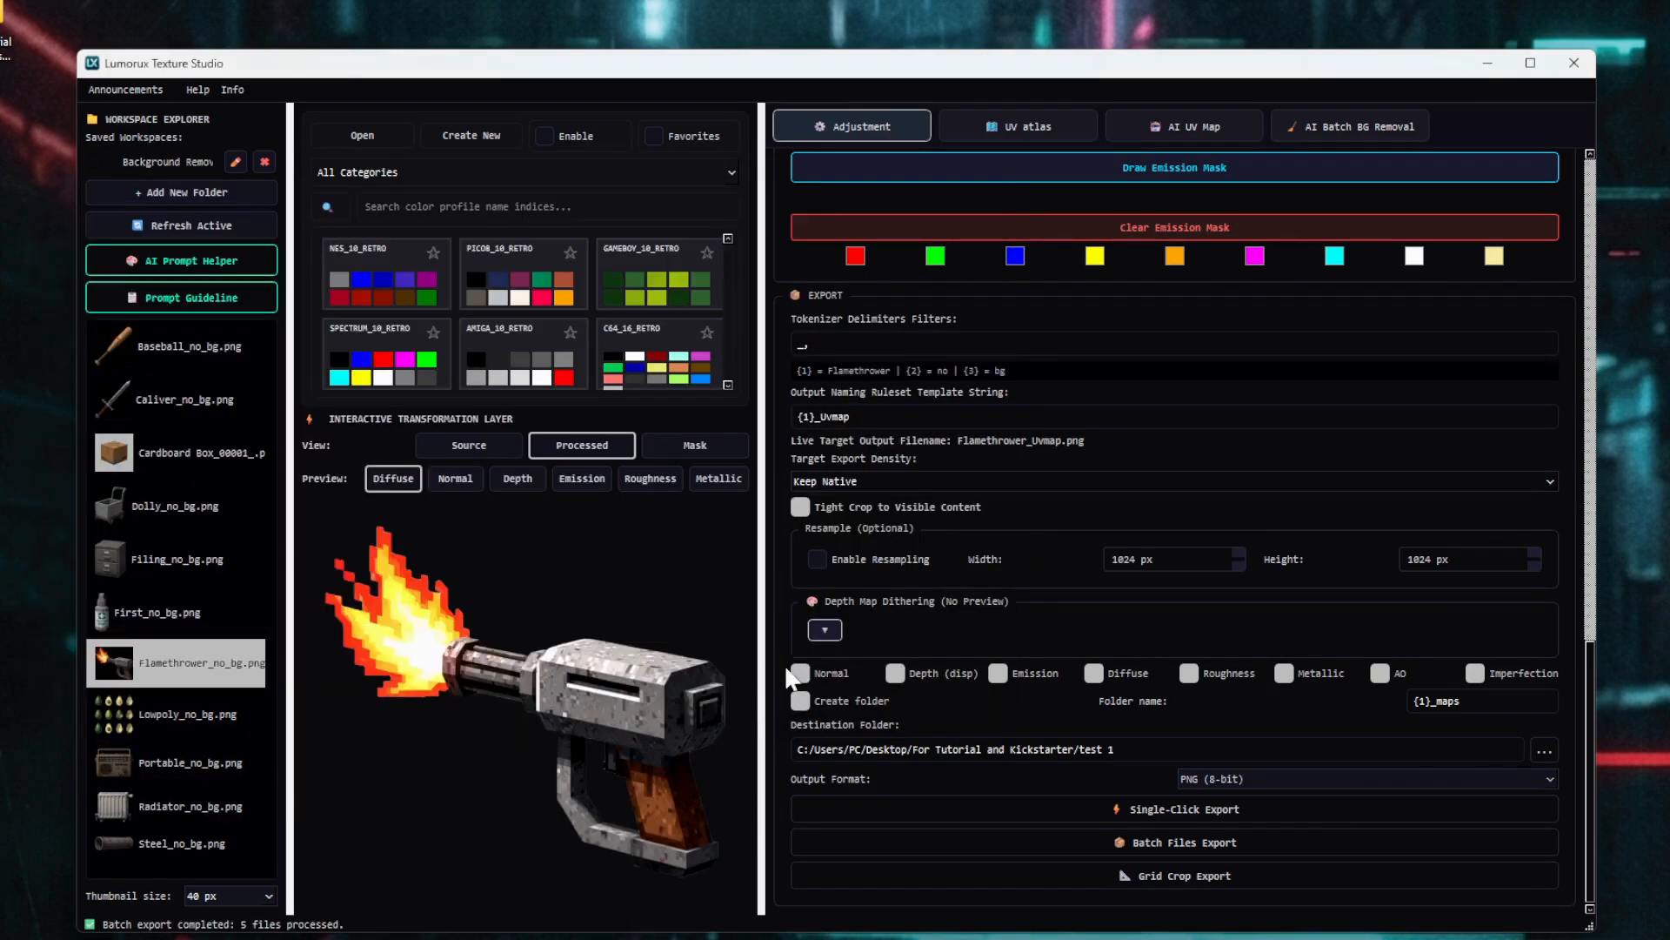
- Batch export only the Filing, First, Flamethrower and Lowpoly images with the current settings
scroll(812, 594, "up", 7)
scroll(812, 588, "down", 7)
left_click(869, 505)
left_click(843, 481)
left_click(824, 511)
left_click(997, 840)
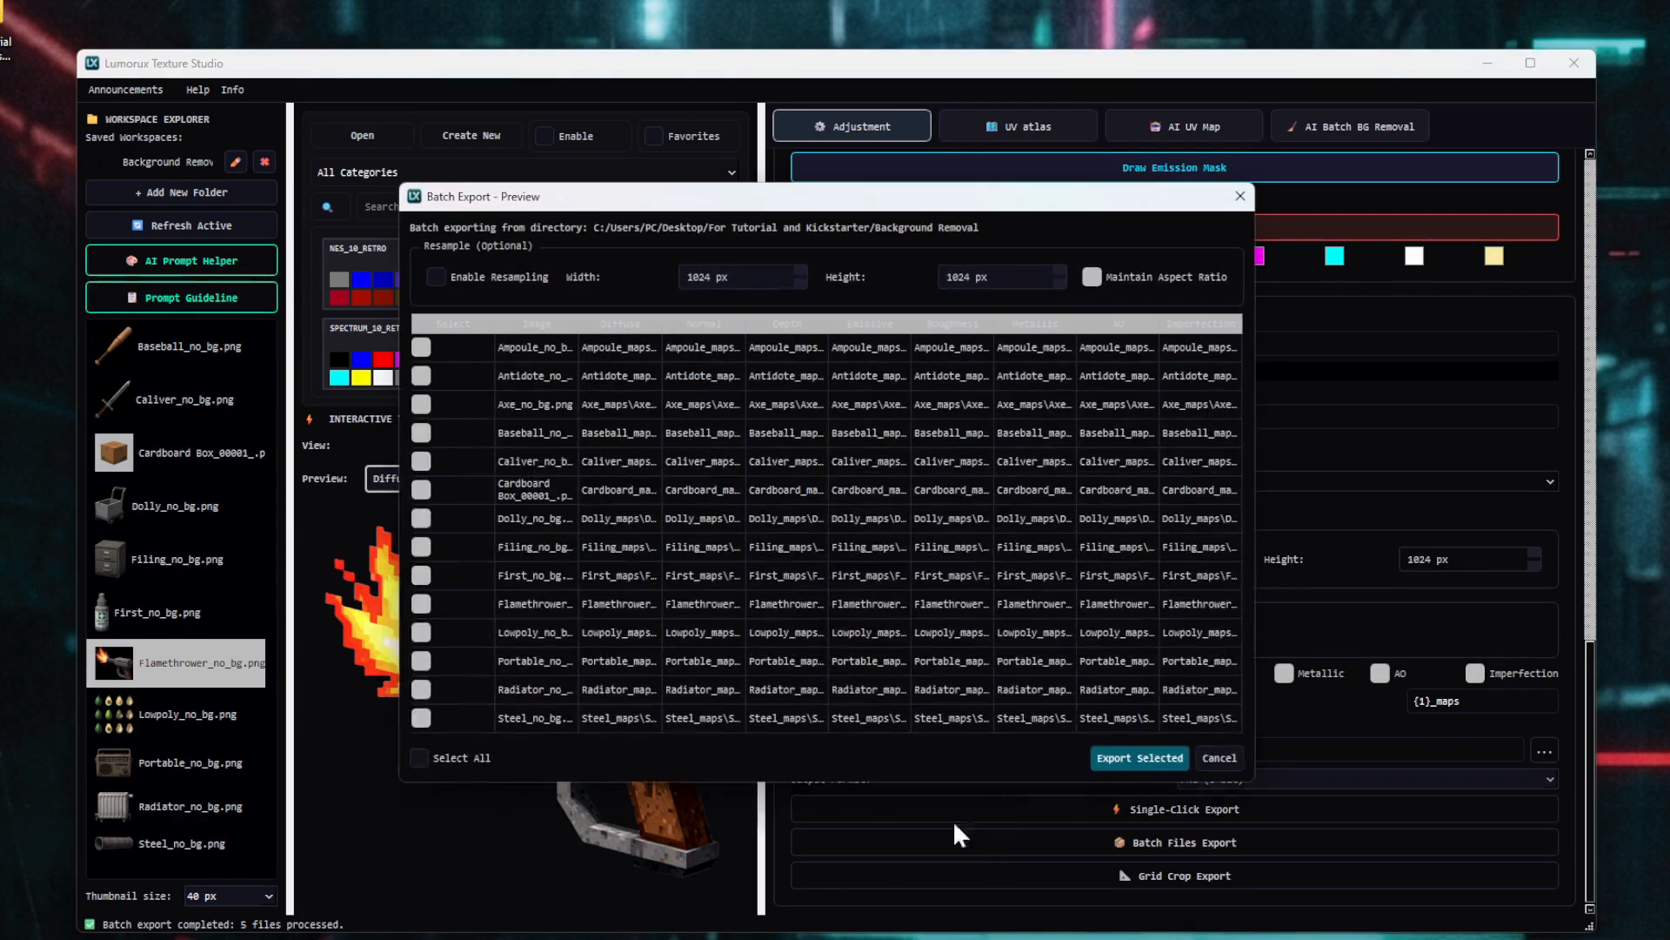
left_click(422, 753)
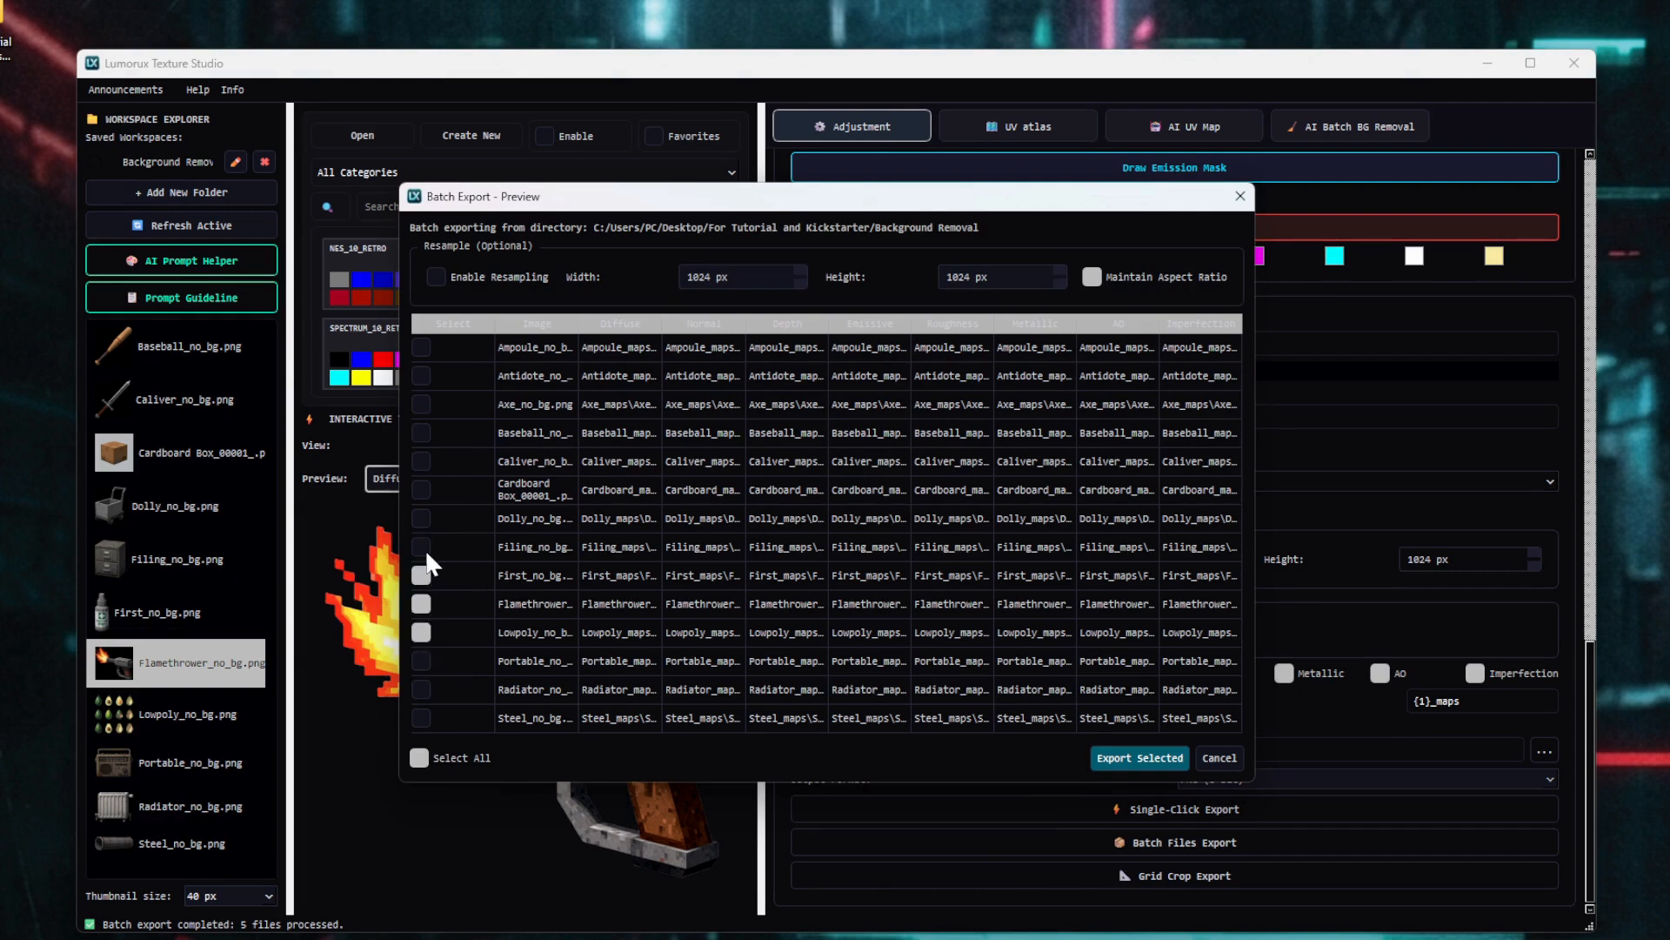
left_click(1123, 758)
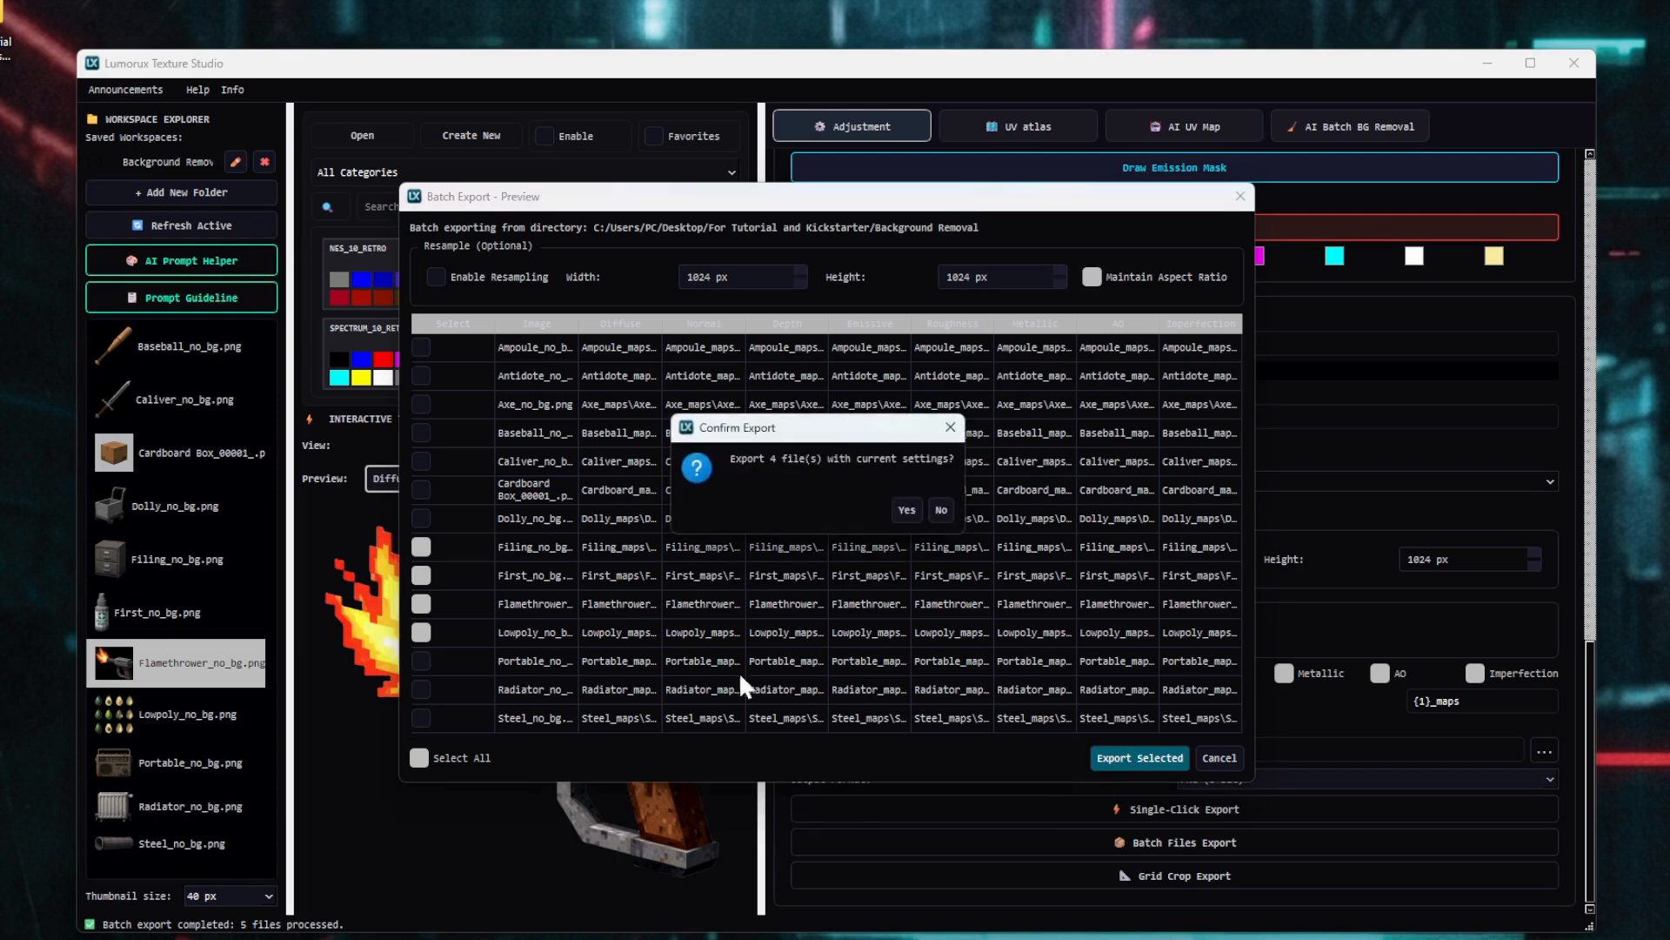
left_click(906, 510)
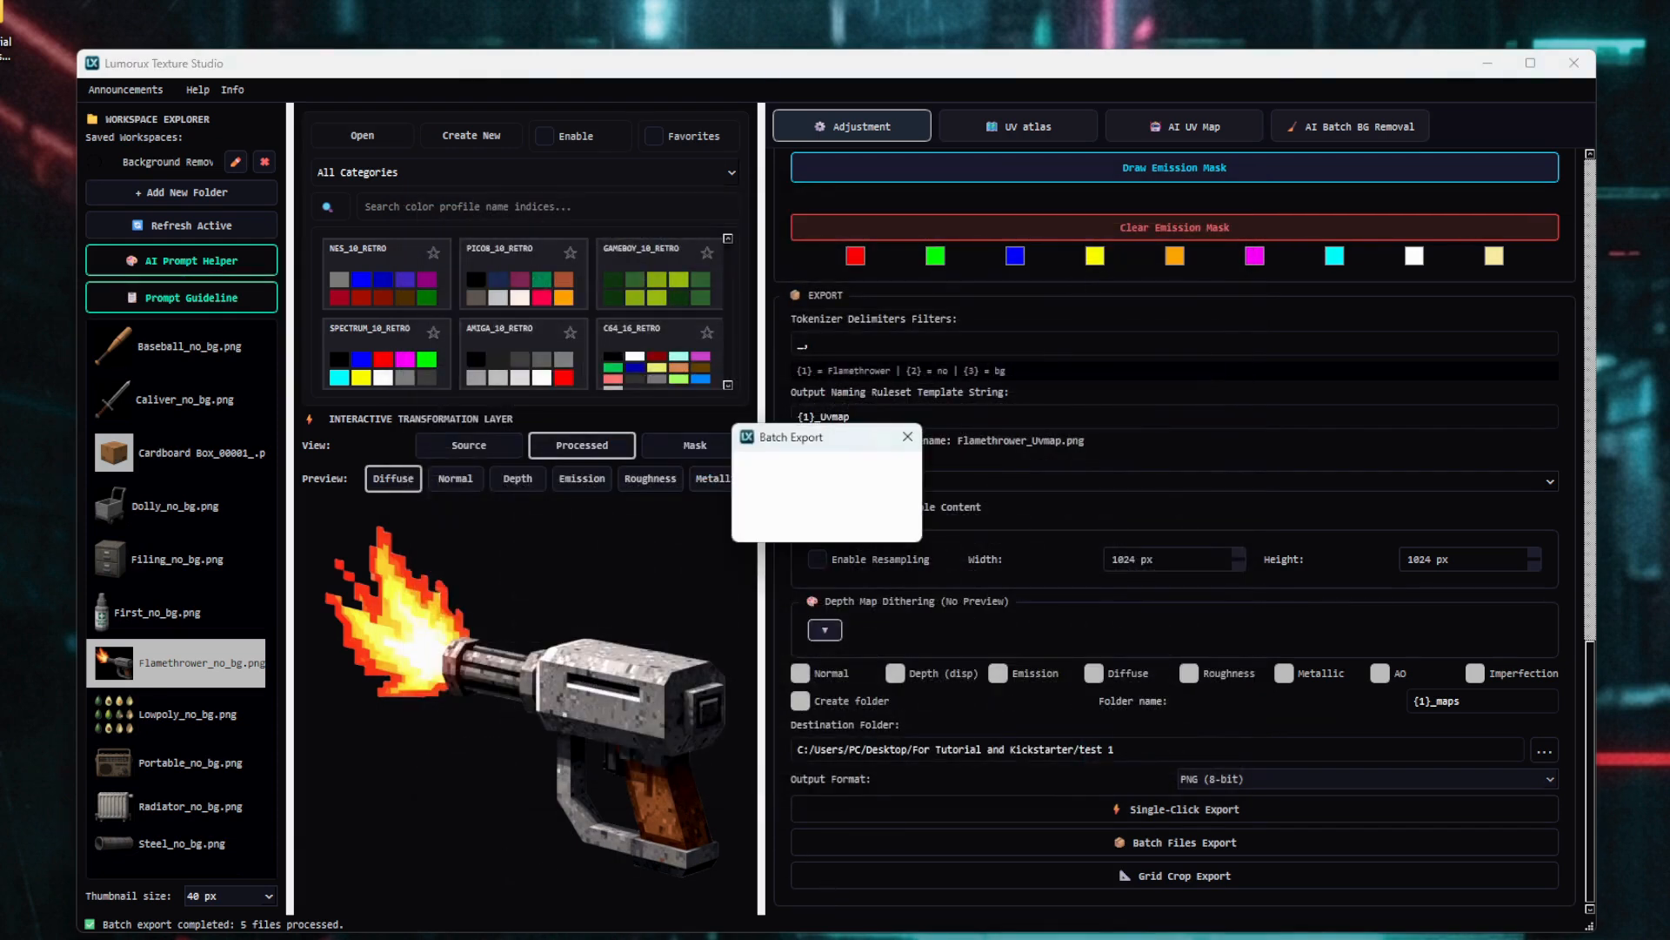
- Switch to File Explorer, open Flamethrower_maps in the test 1 folder, and preview the exported diffuse map
left_click(663, 939)
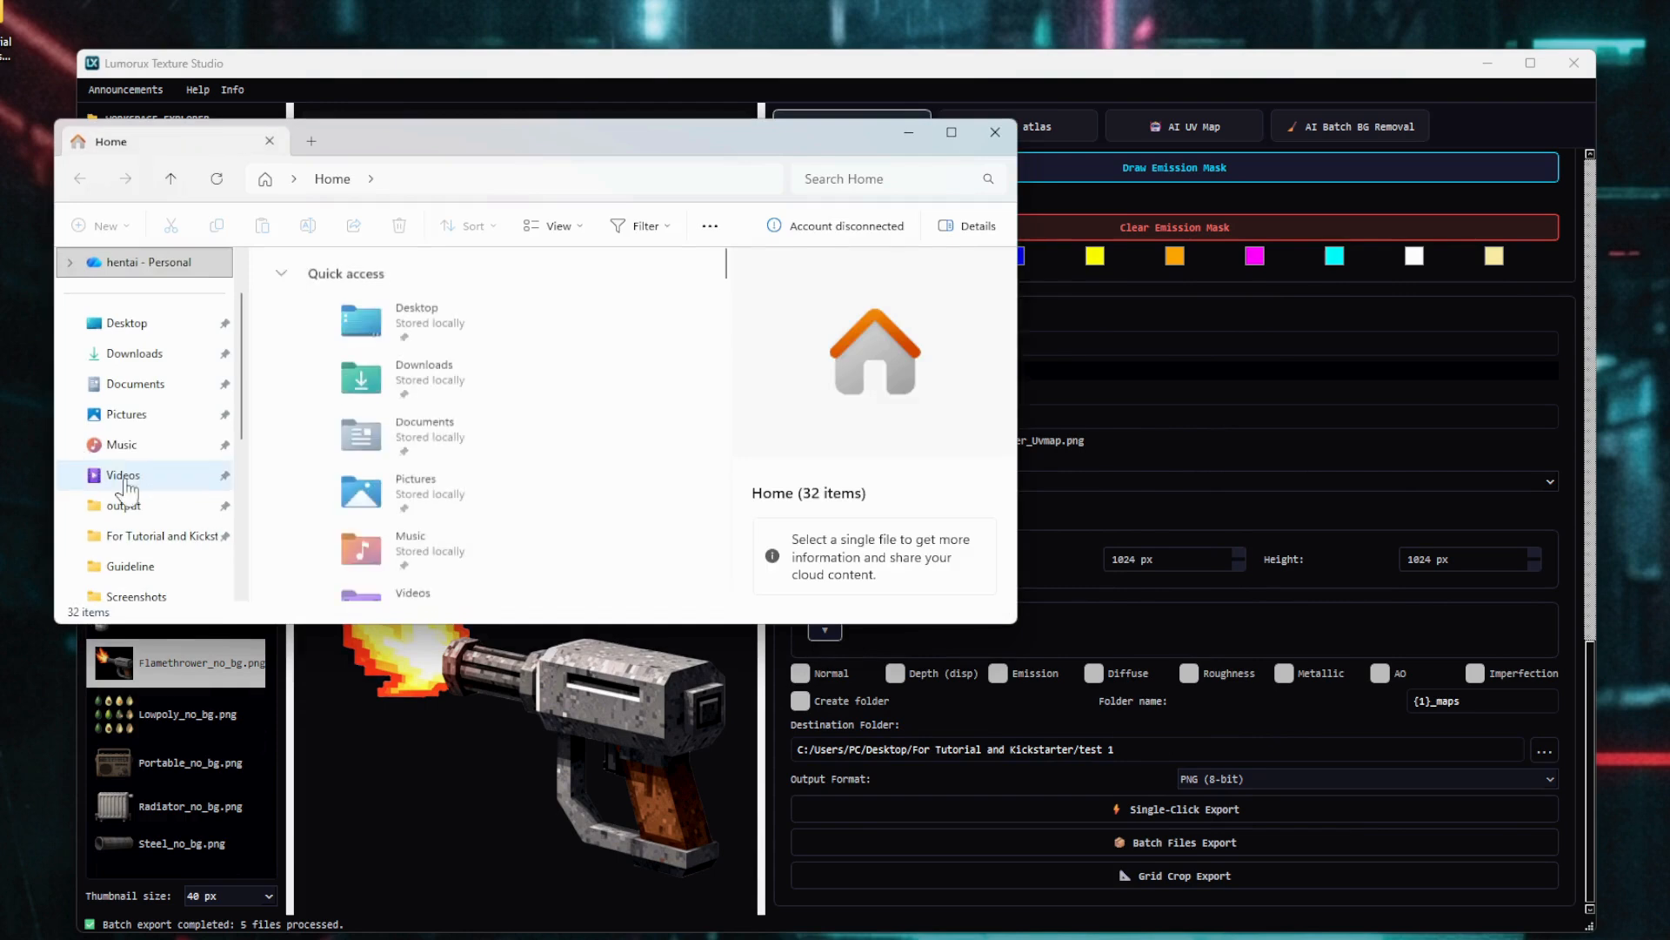
left_click(144, 535)
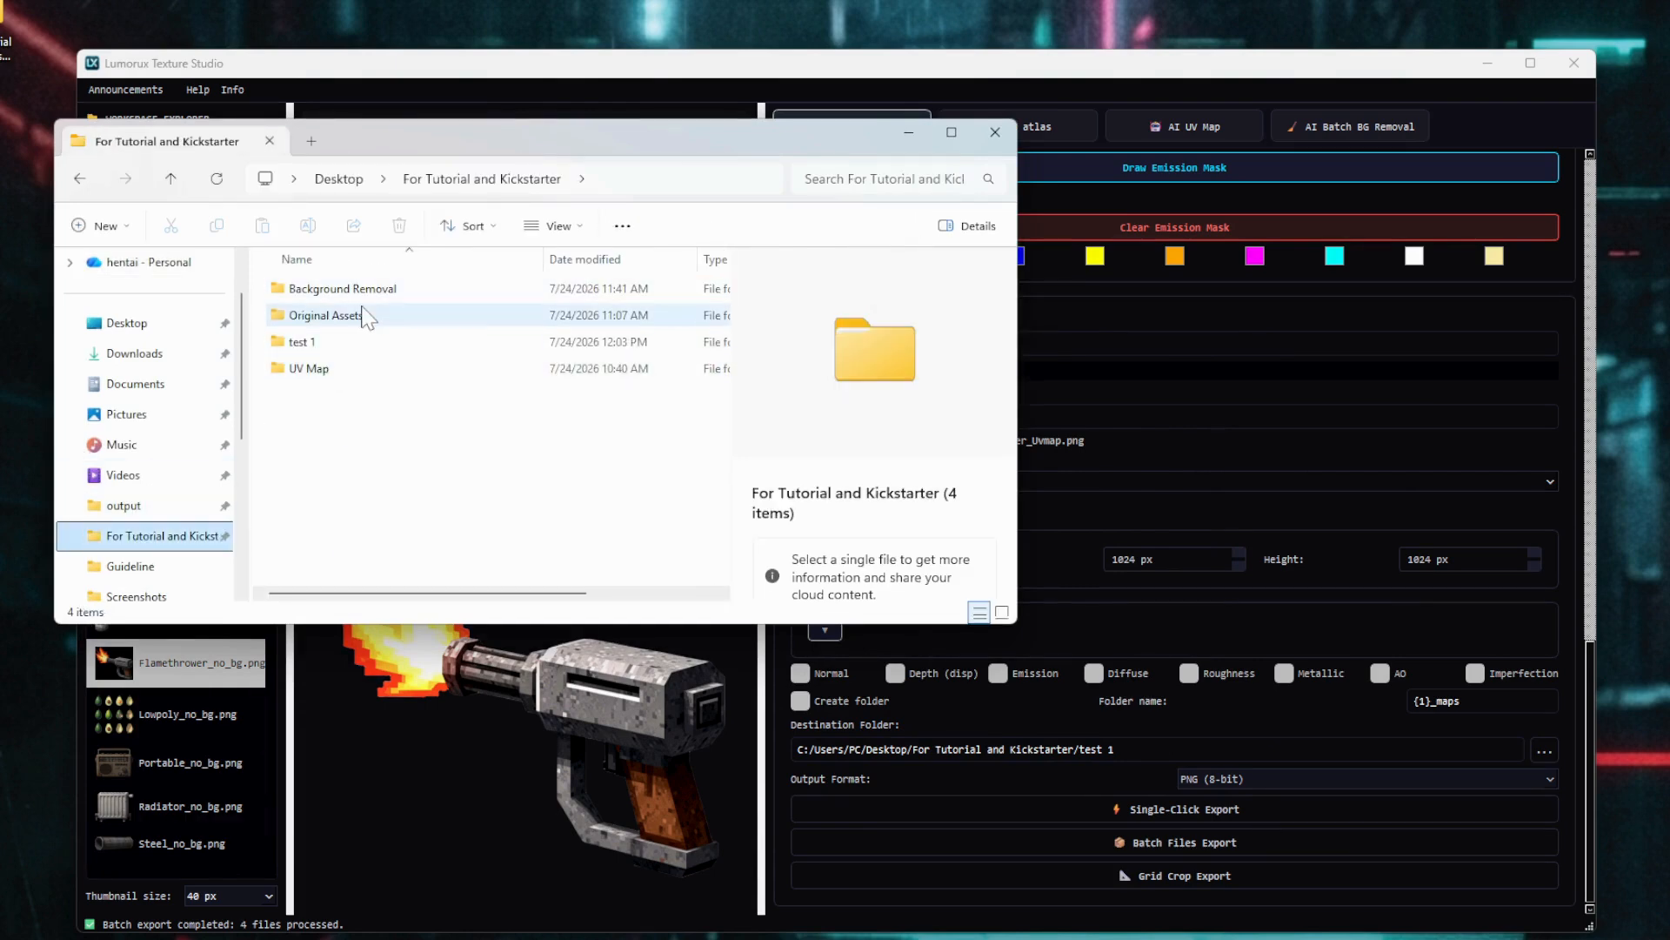
double_click(322, 343)
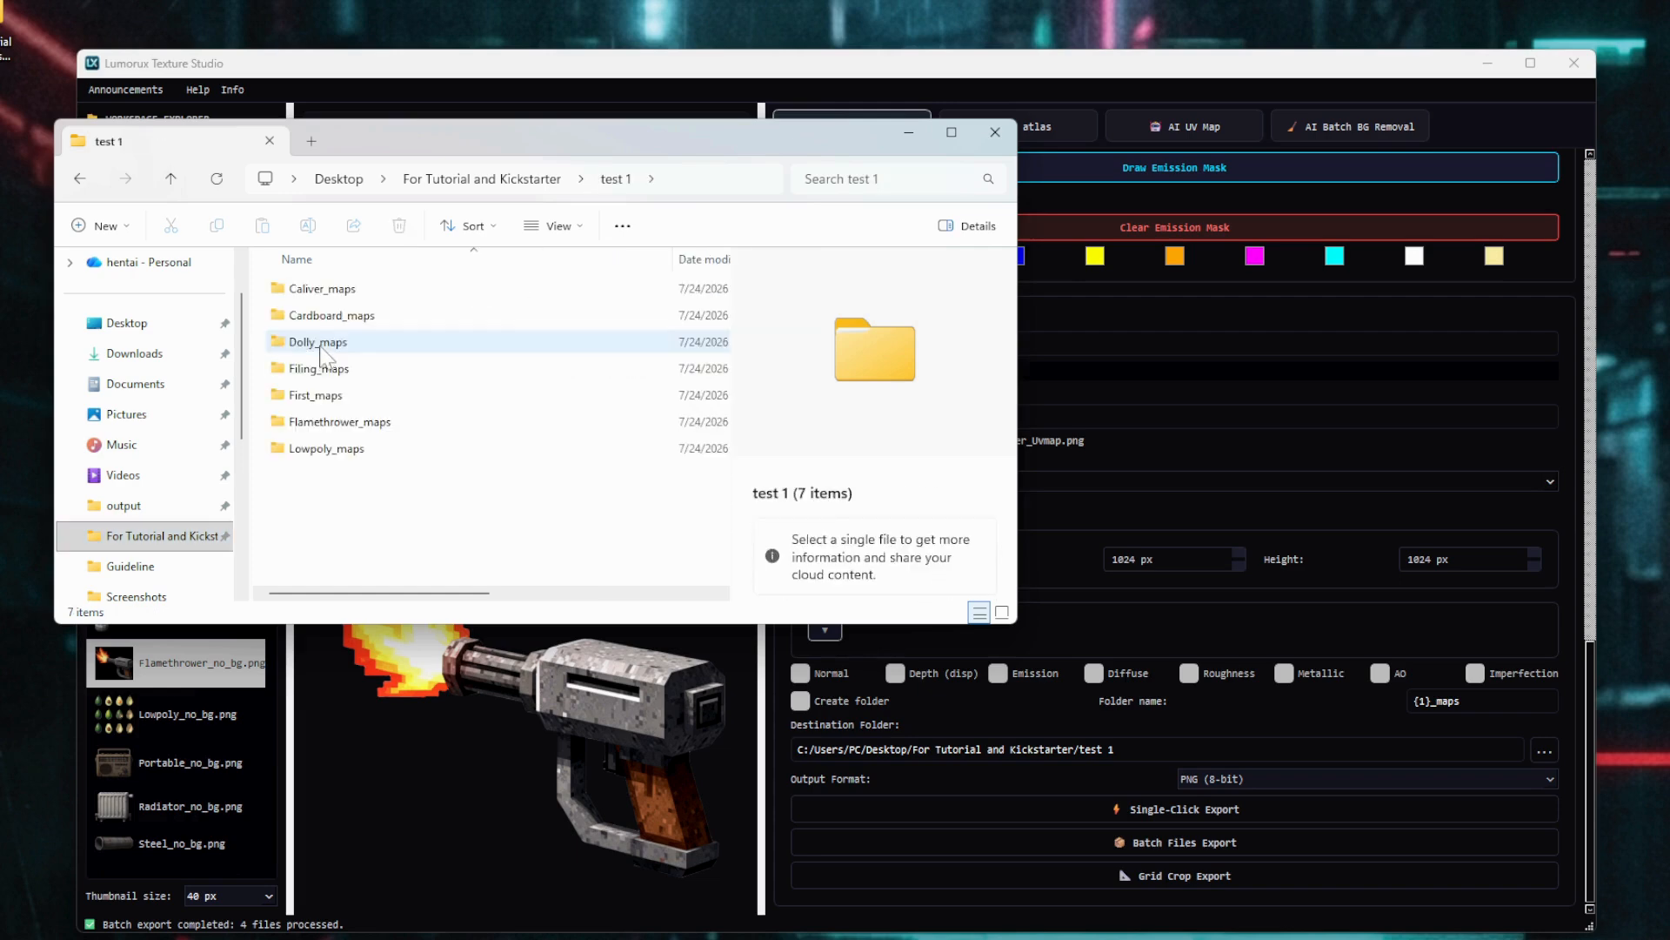
left_click(352, 422)
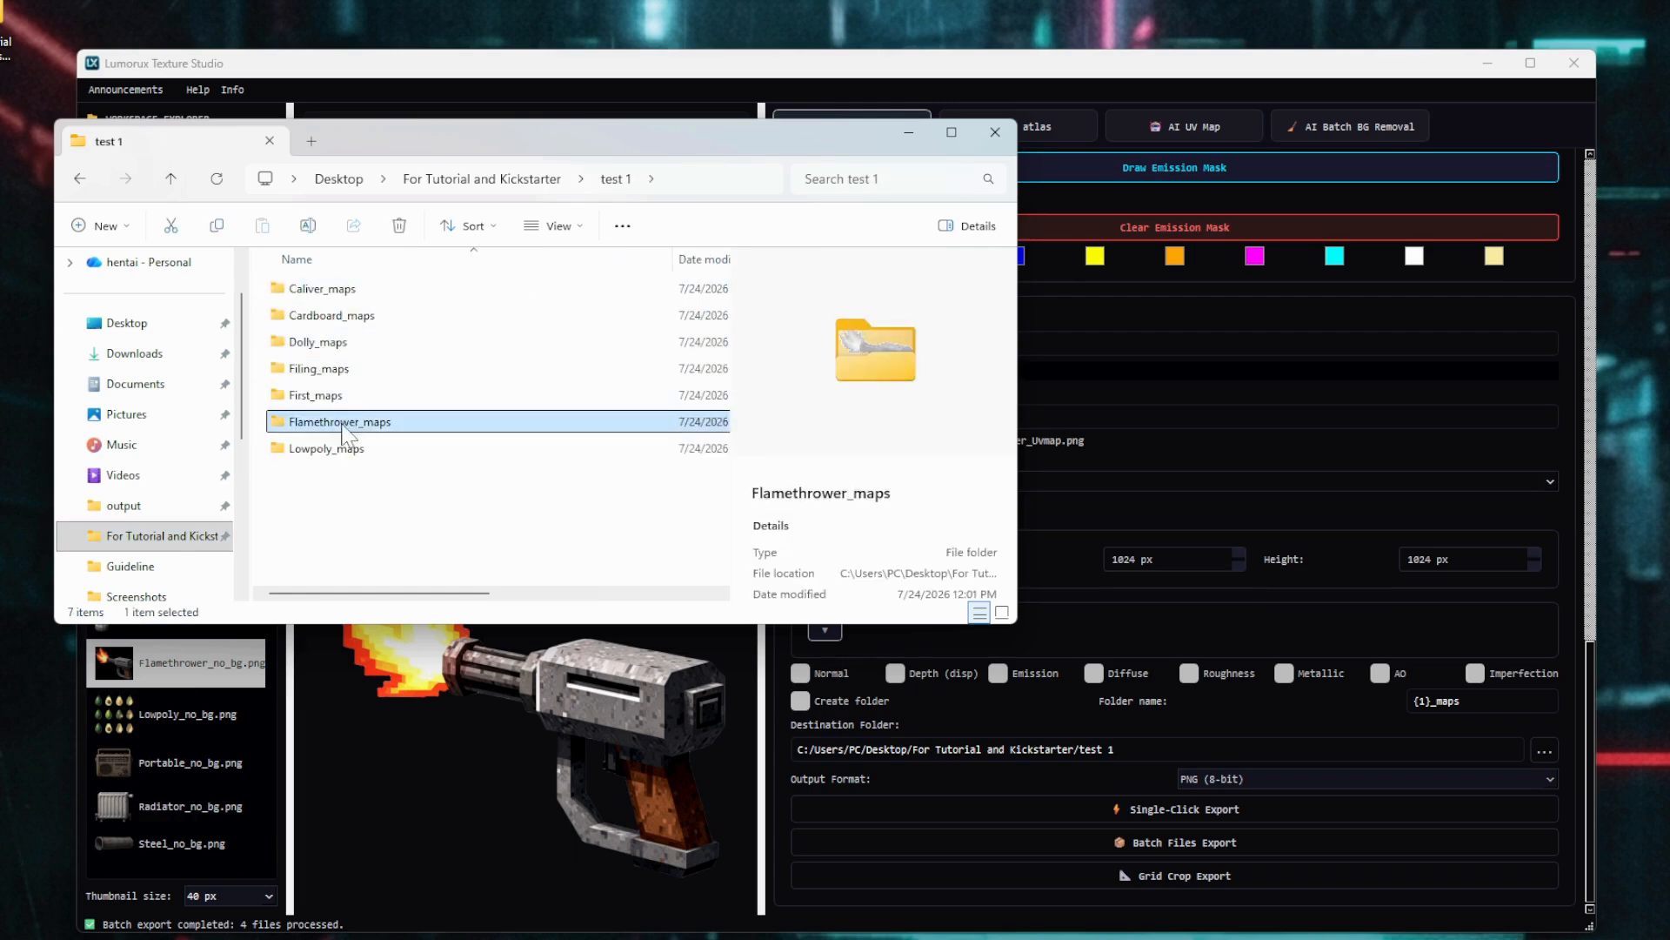
double_click(353, 424)
left_click(493, 366)
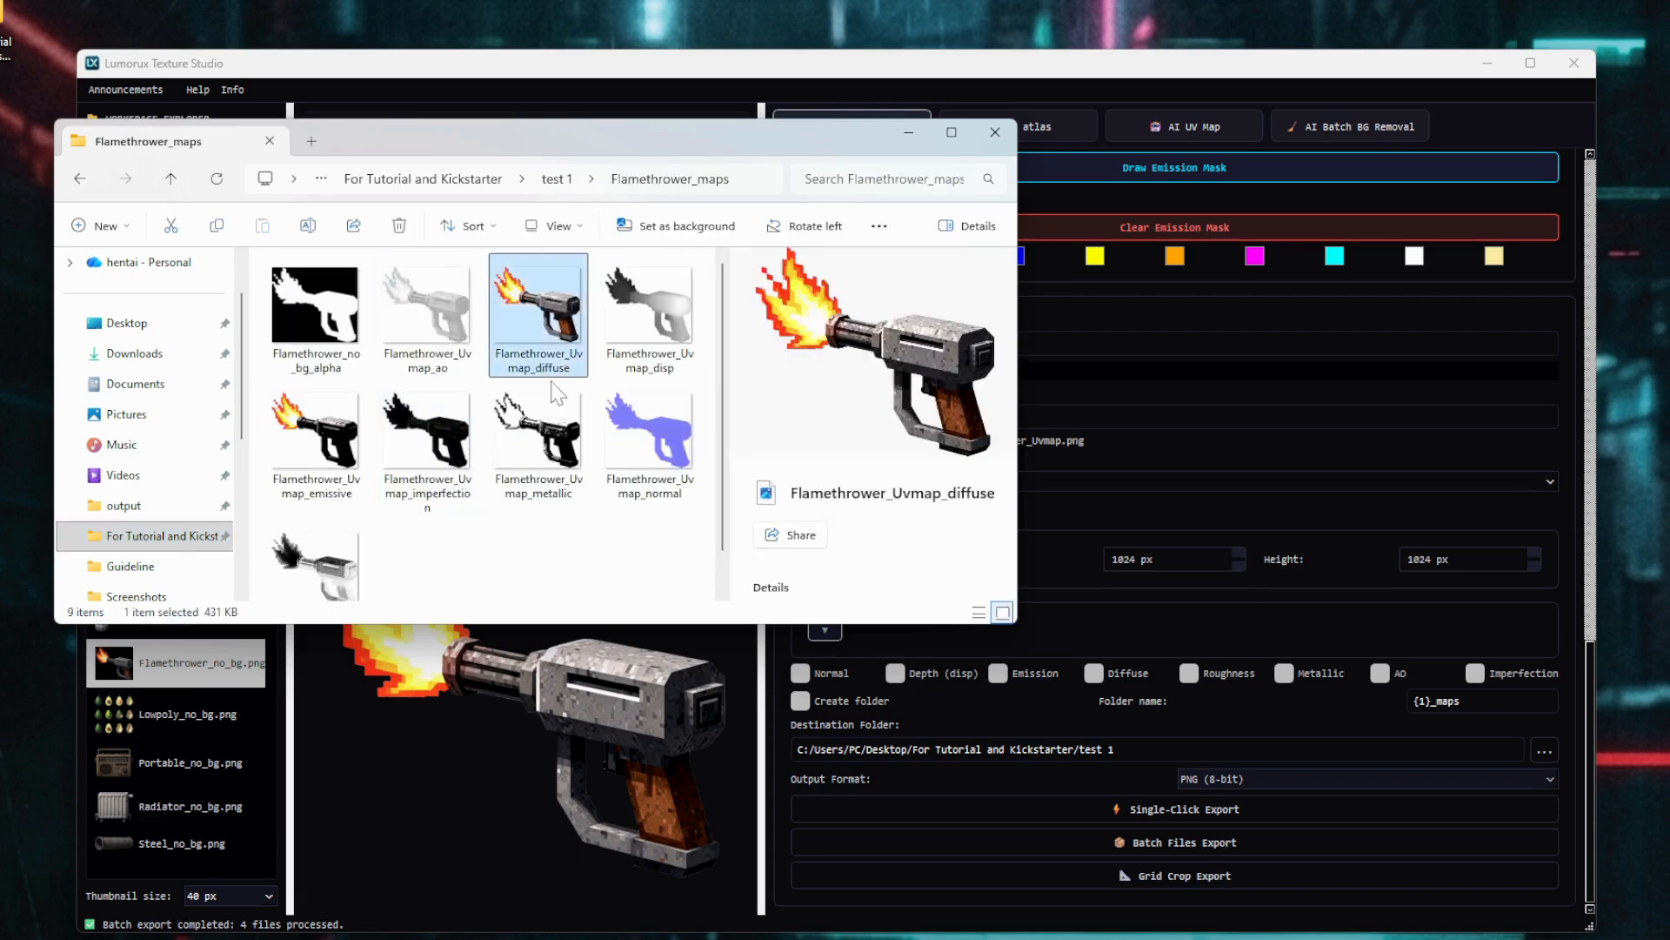
- Preview the exported emissive and diffuse maps in the Cardboard_maps folder
left_click(556, 179)
double_click(417, 319)
left_click(428, 315)
left_click(617, 334)
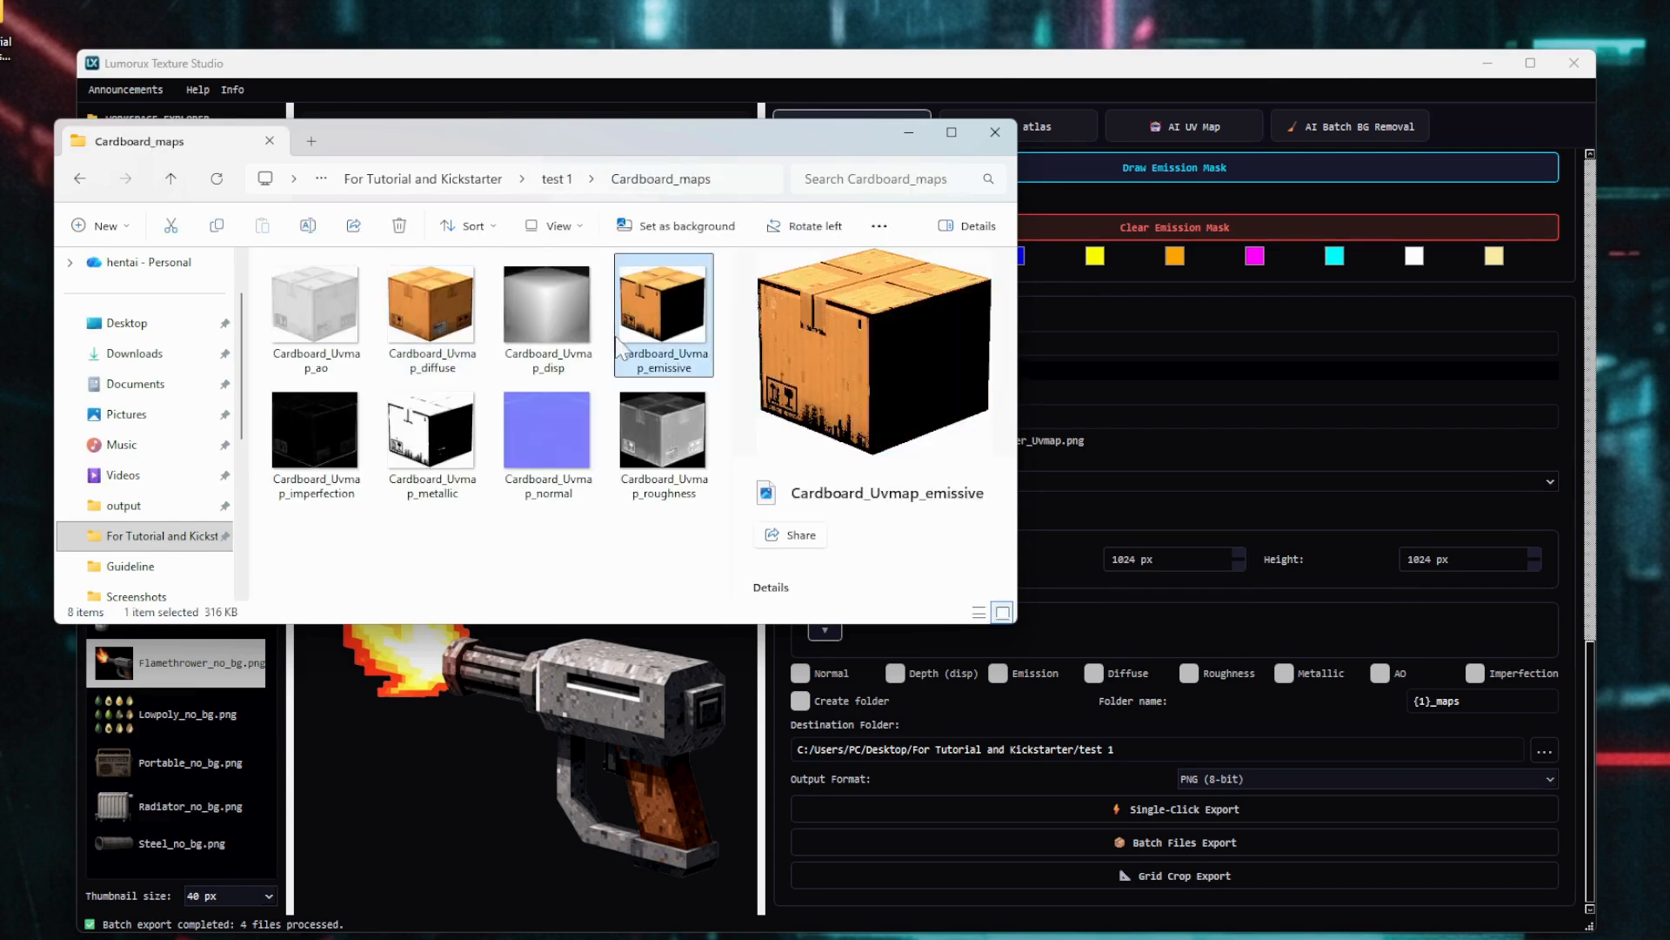
left_click(451, 329)
- Preview the metallic map in the Dolly_maps folder, and return to Lumorux Texture Studio
left_click(557, 179)
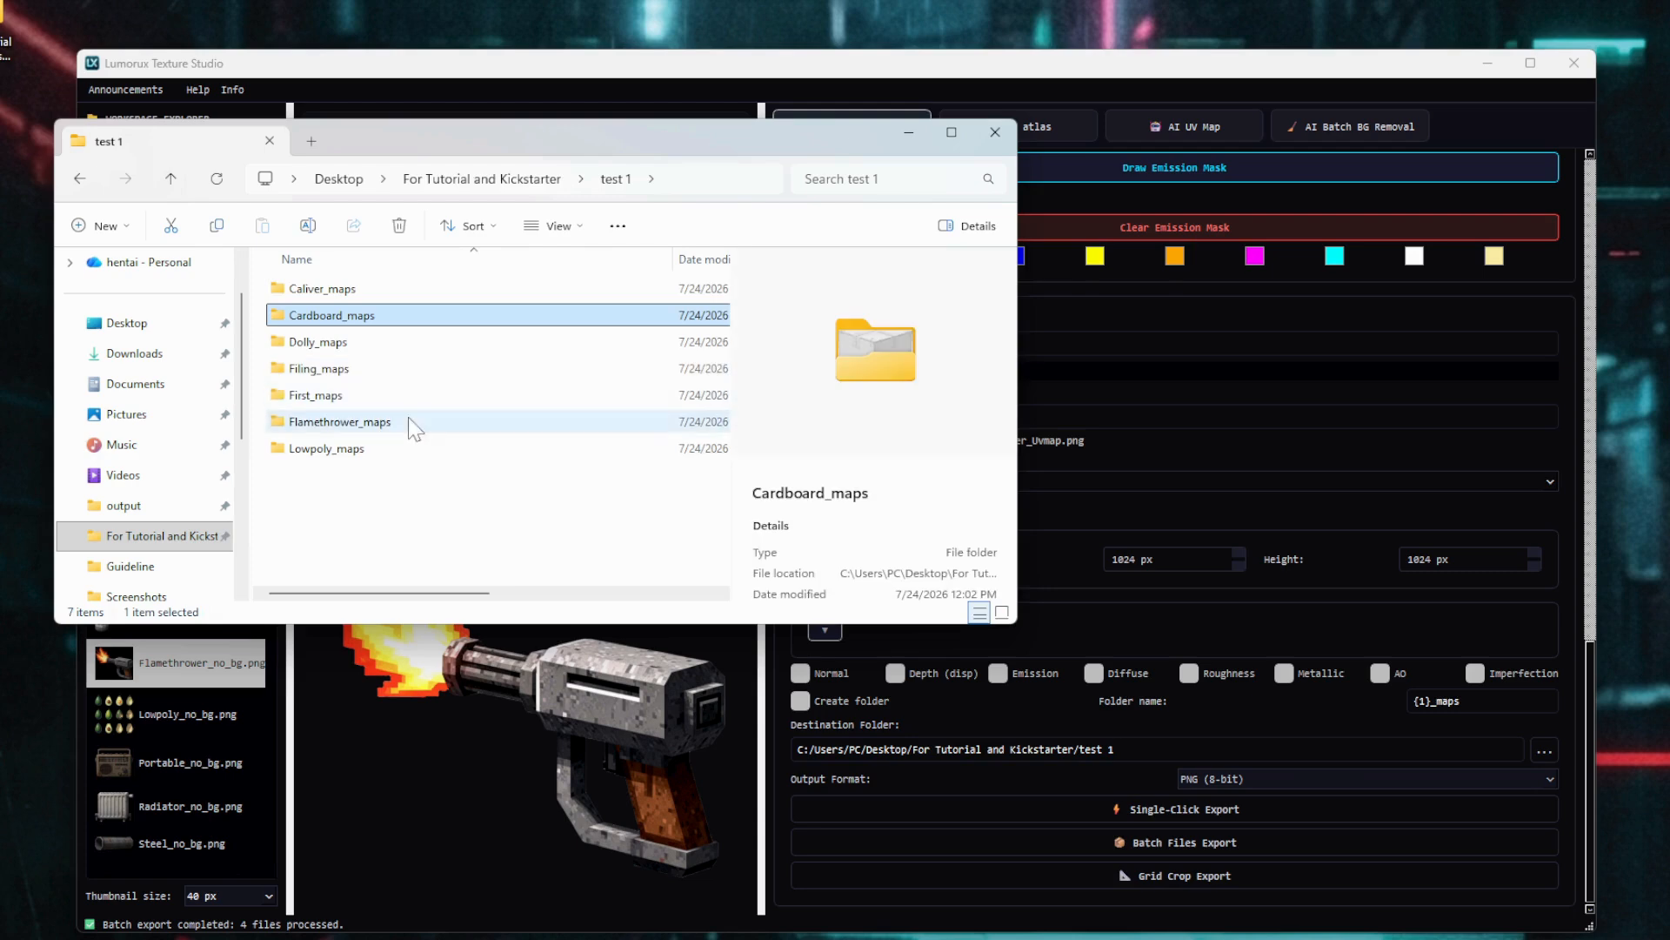
left_click(383, 344)
double_click(383, 342)
left_click(537, 435)
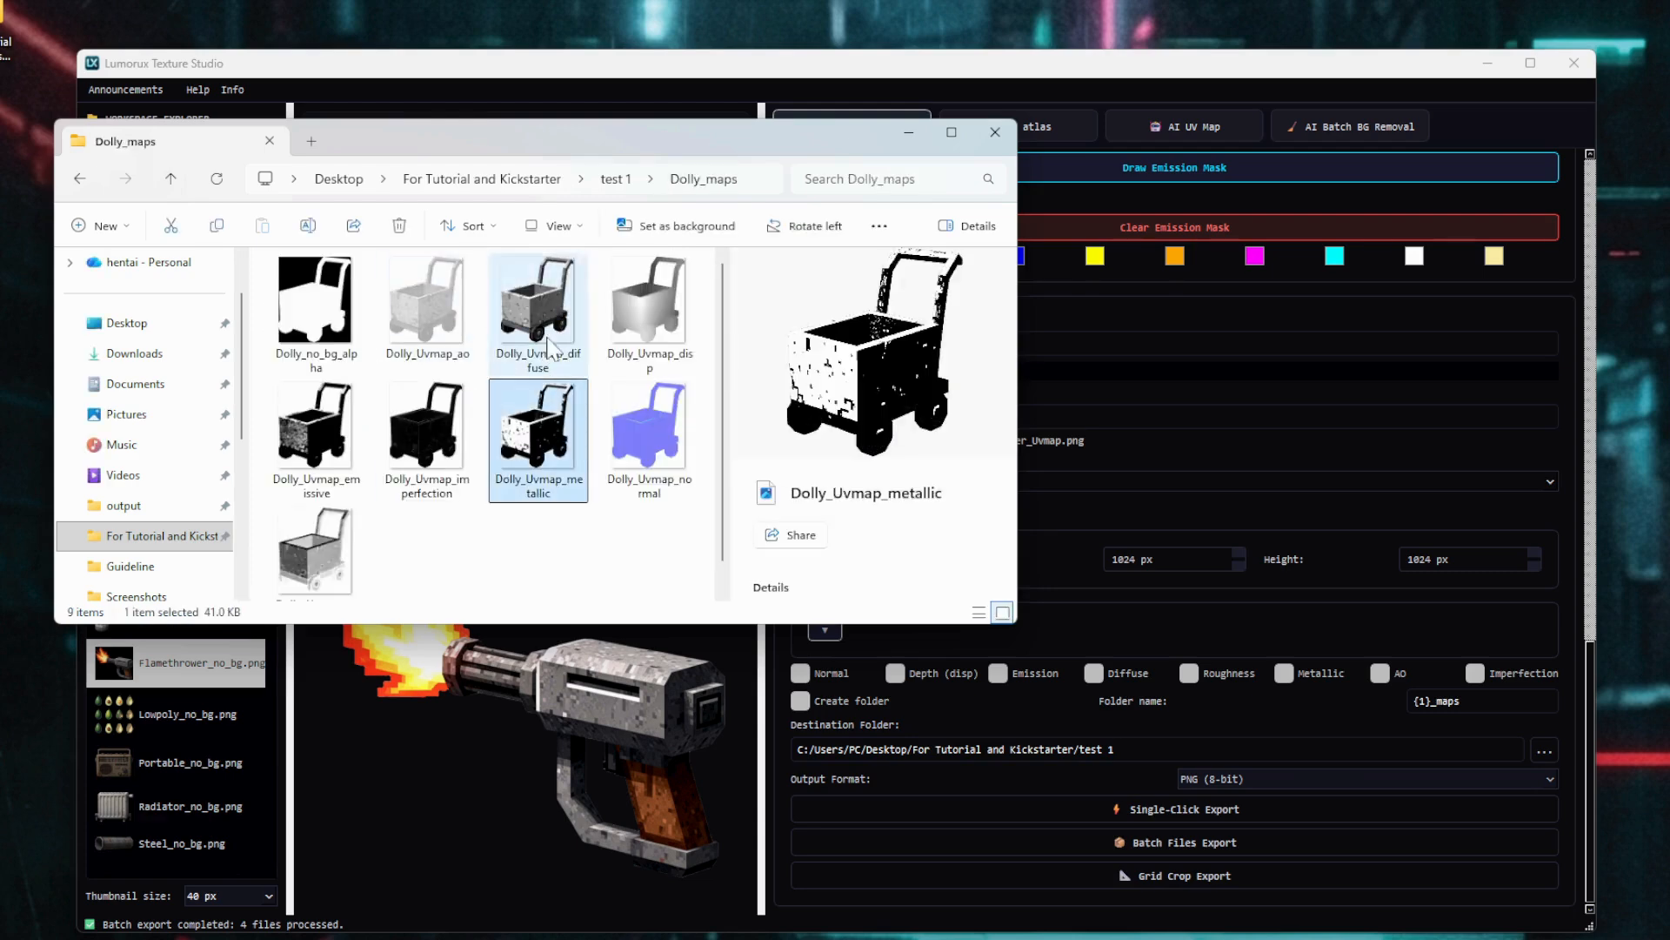
left_click(770, 813)
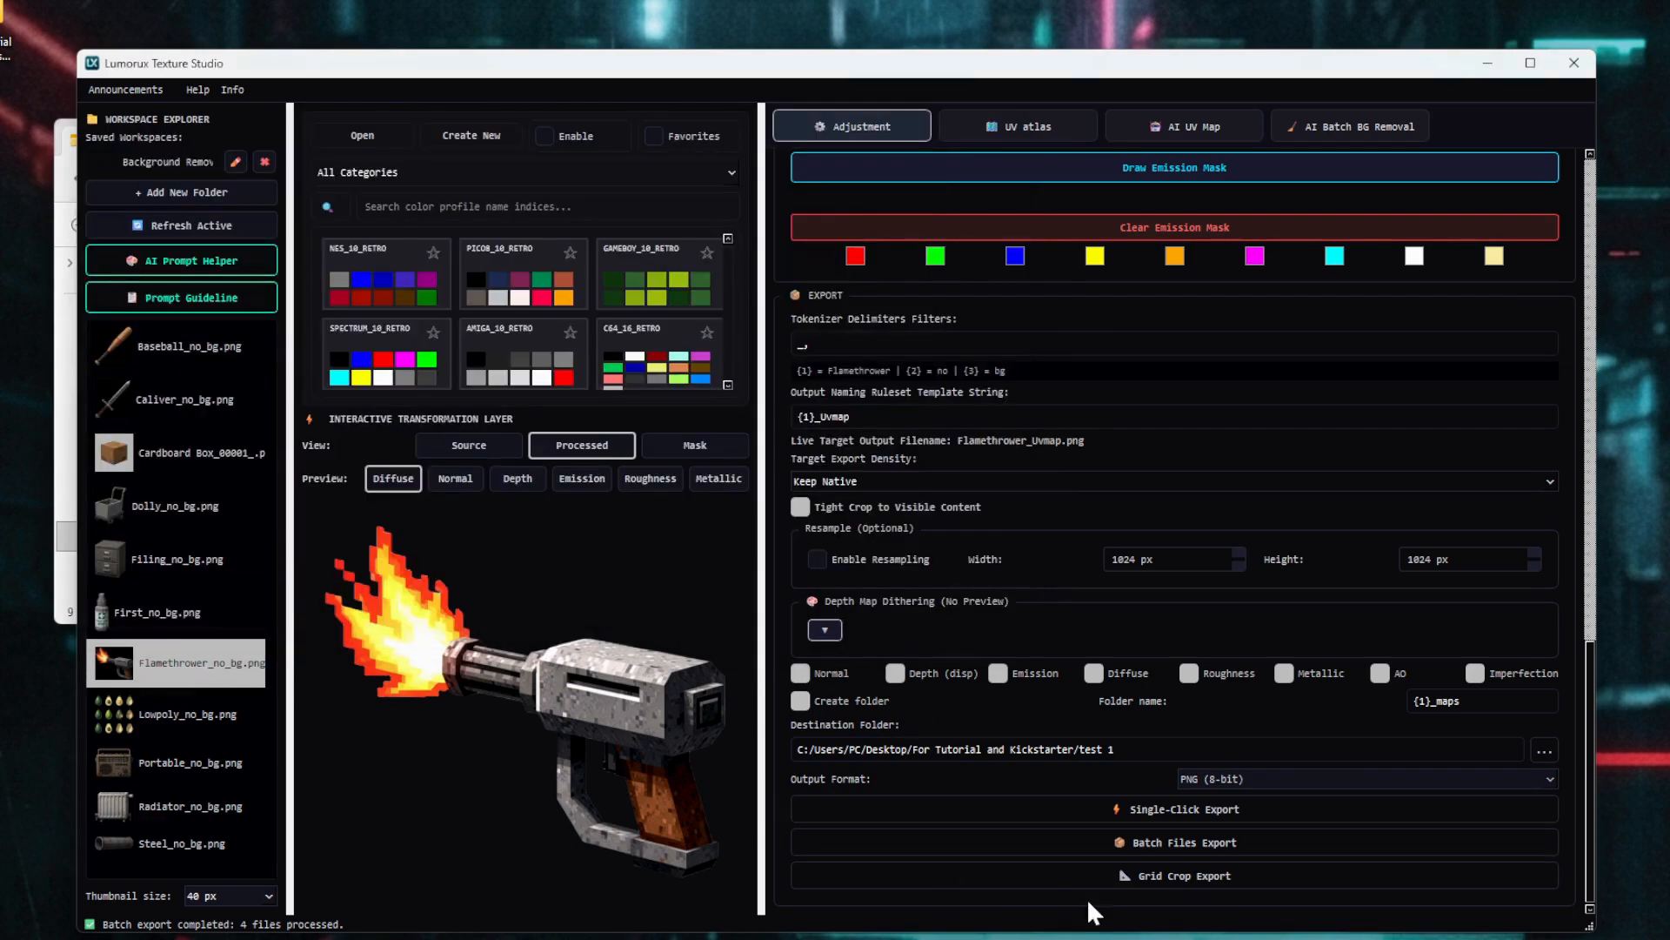
- Load Lowpoly_no_bg.png and set its Grid Crop Export grid to 3 rows and 4 columns
left_click(1091, 875)
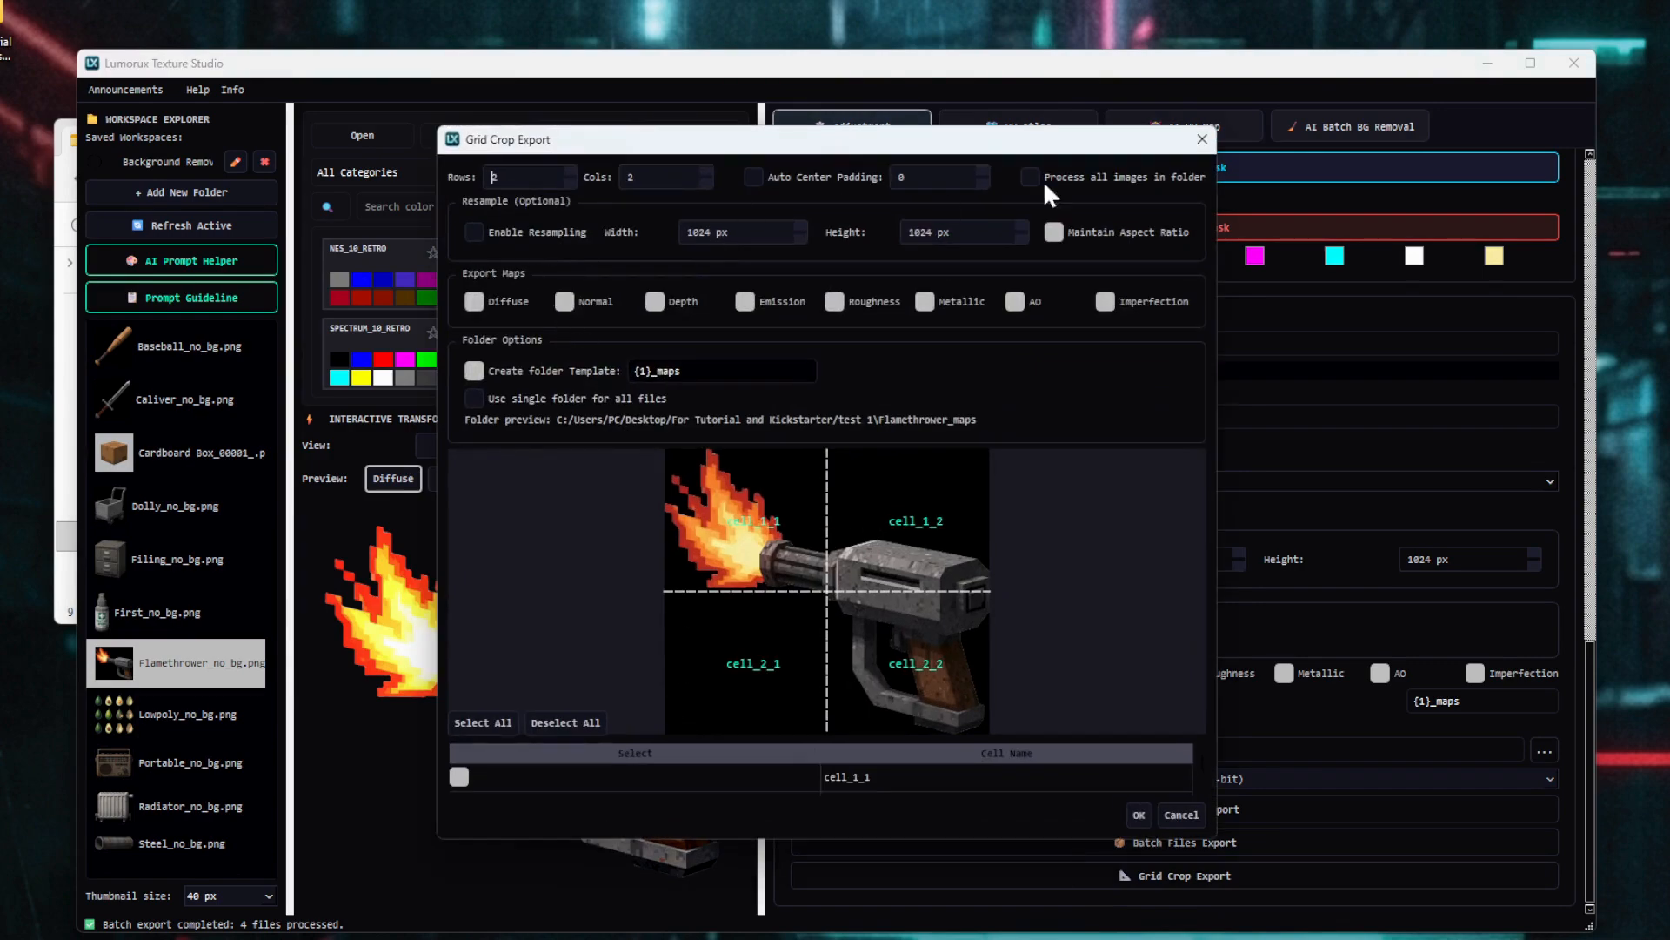
left_click(1200, 141)
left_click(187, 713)
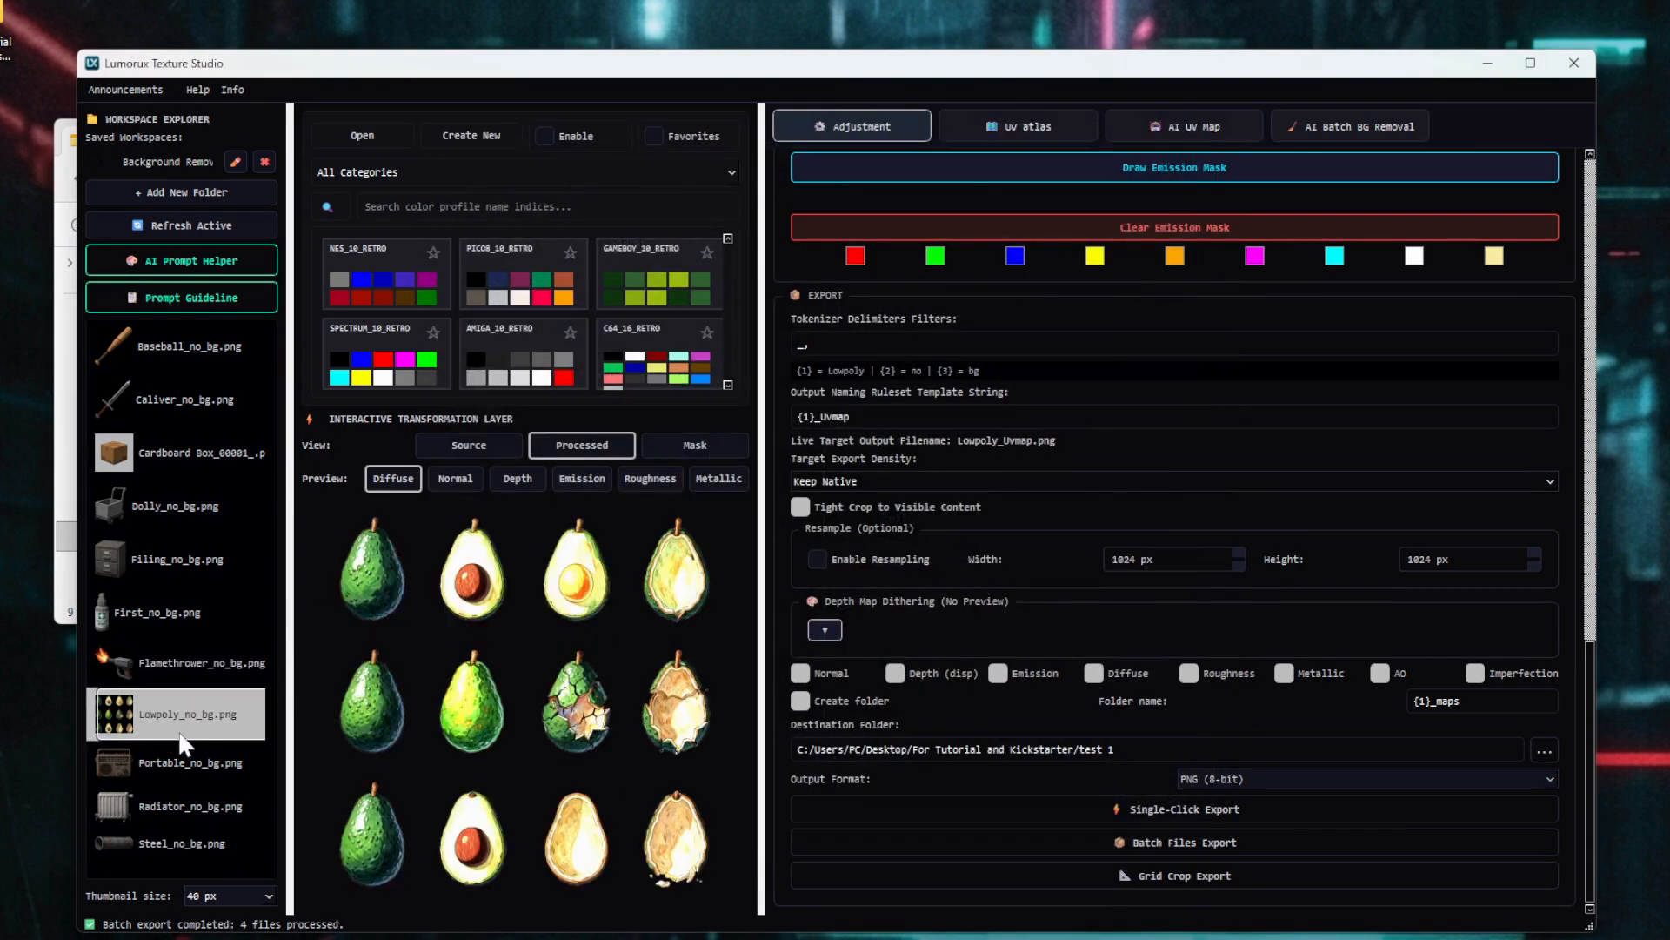
left_click(961, 877)
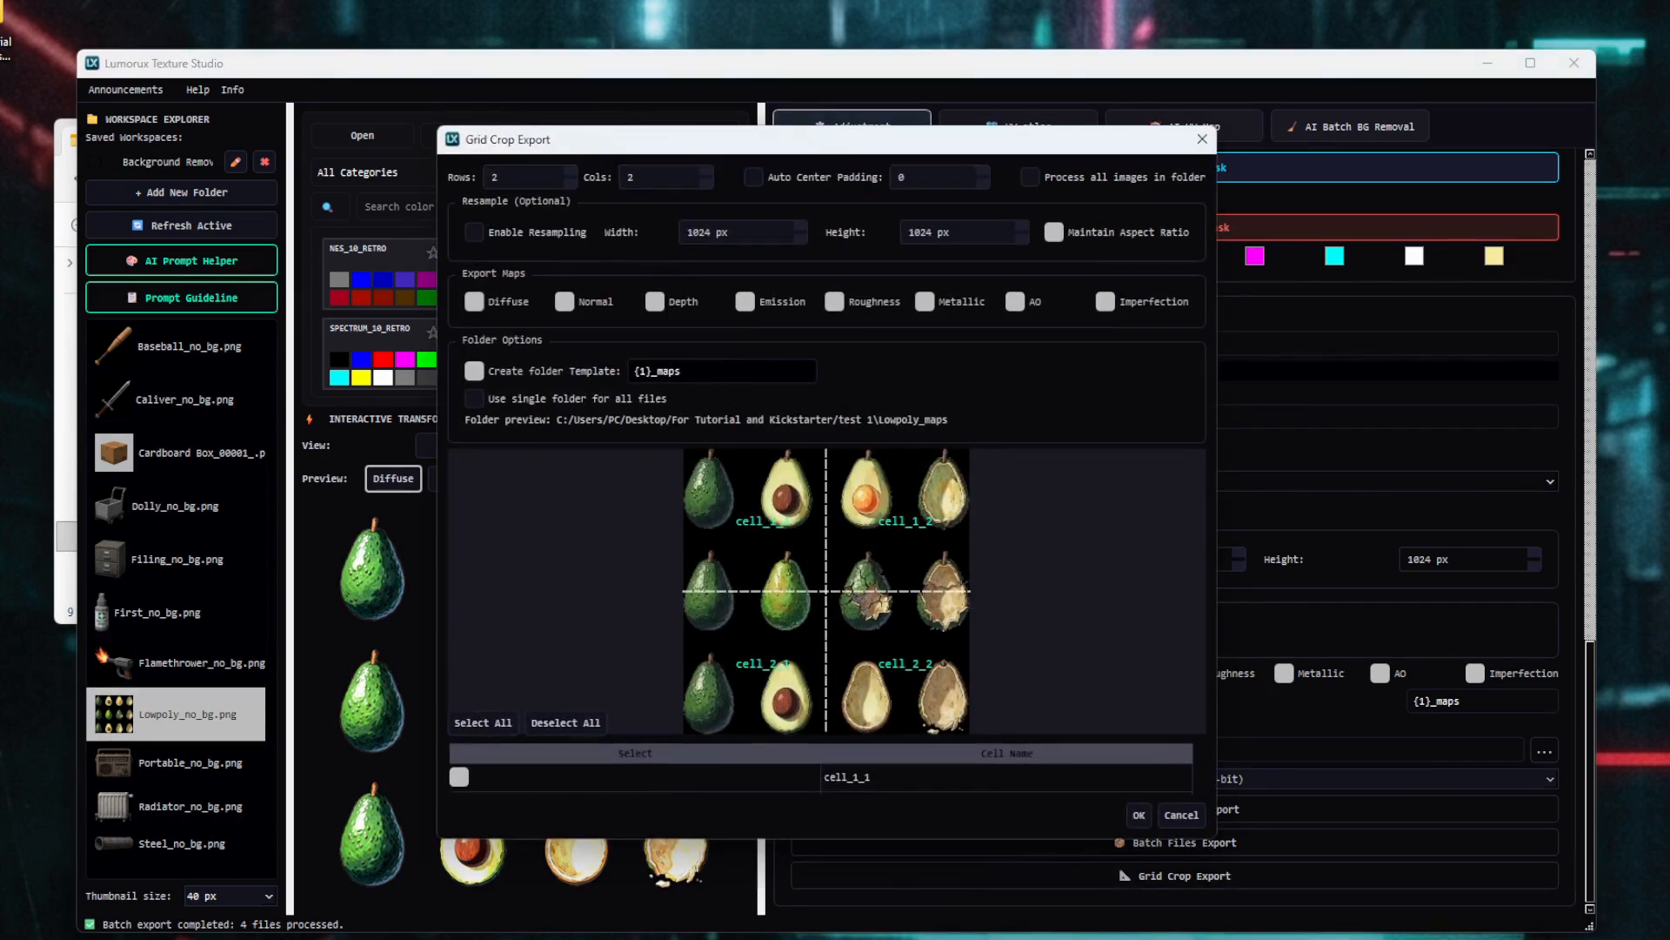
type("3")
key("Tab")
type("4")
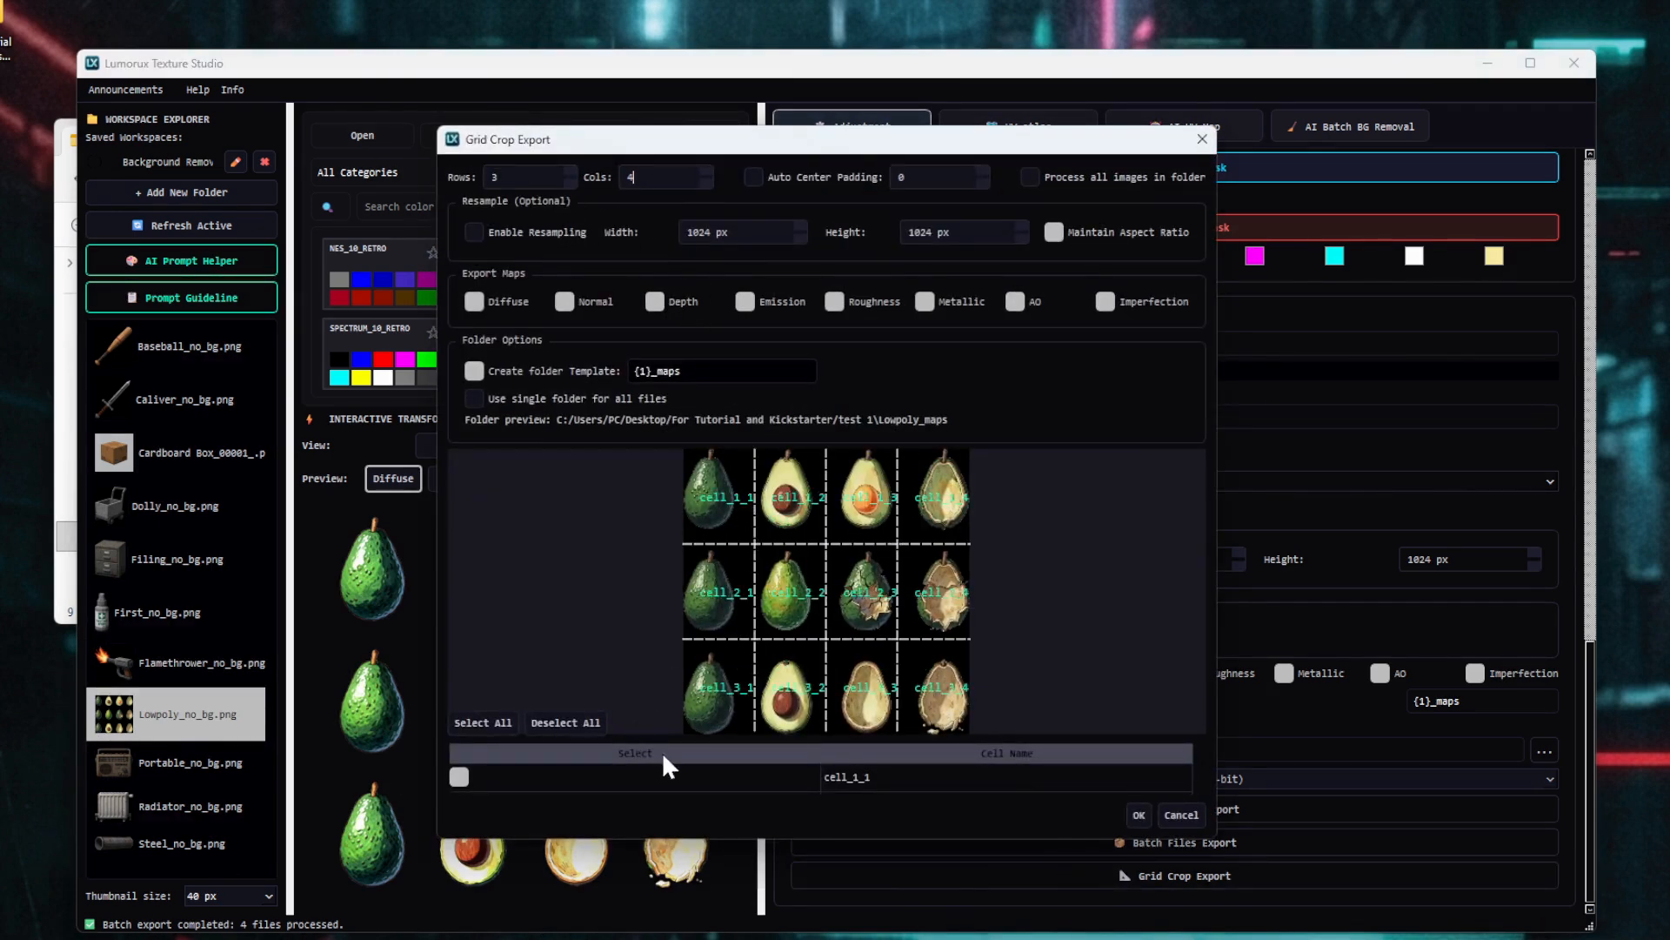
- Rename the first grid cell to Top and the second cell in the same row to Bottom
double_click(711, 503)
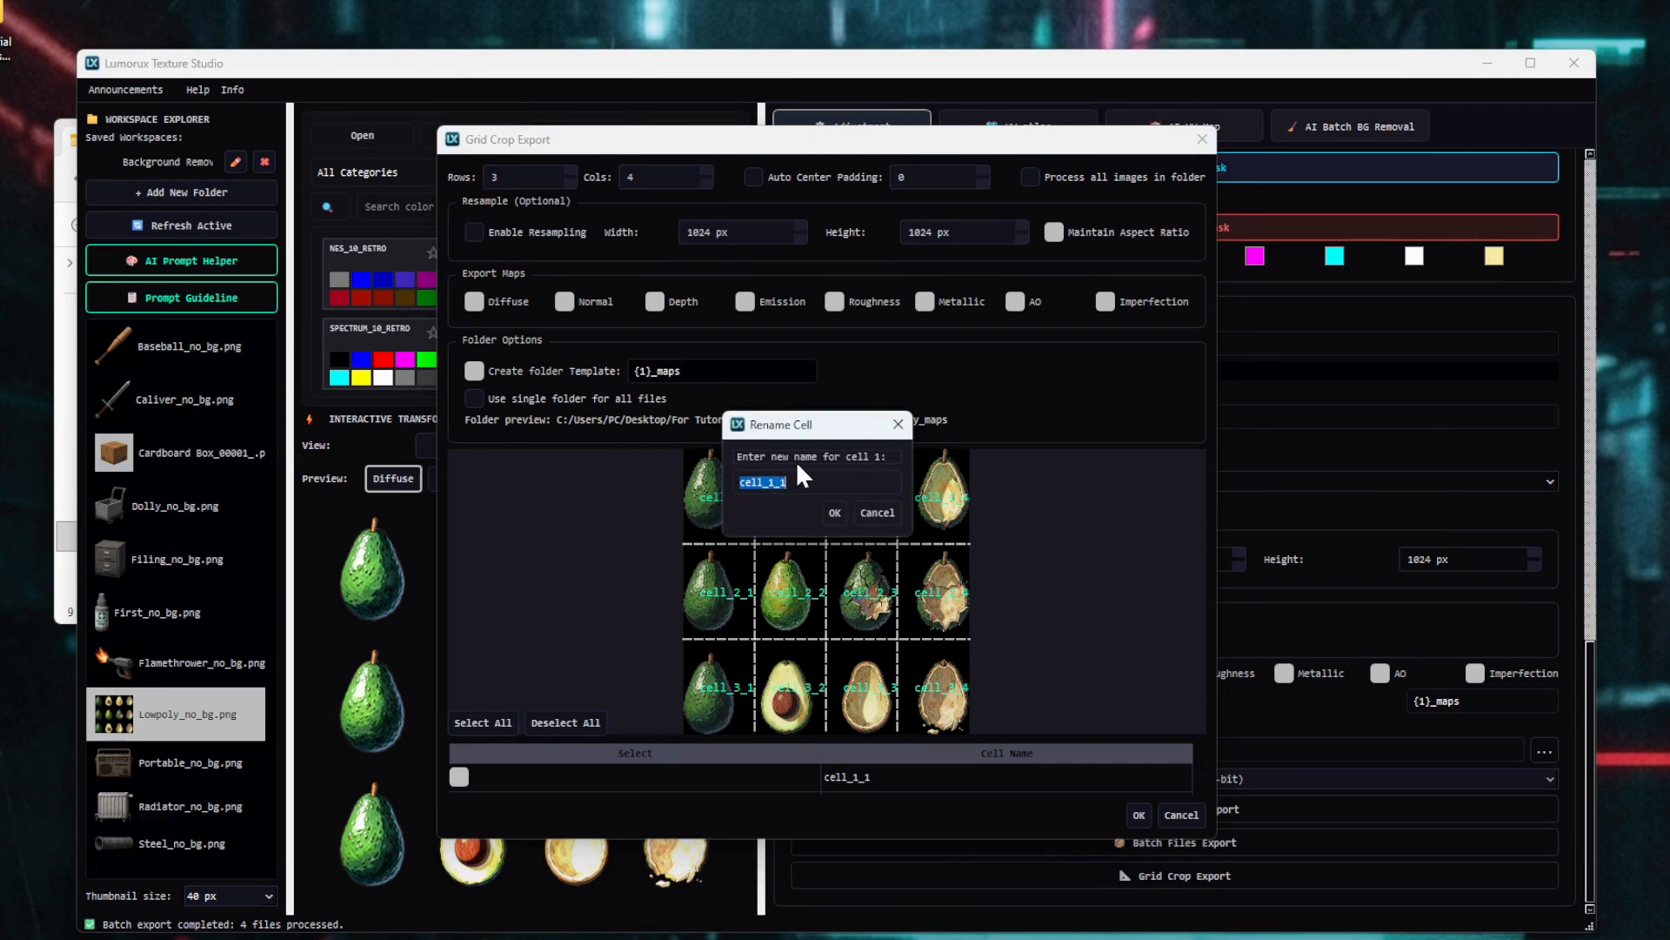
left_click(835, 513)
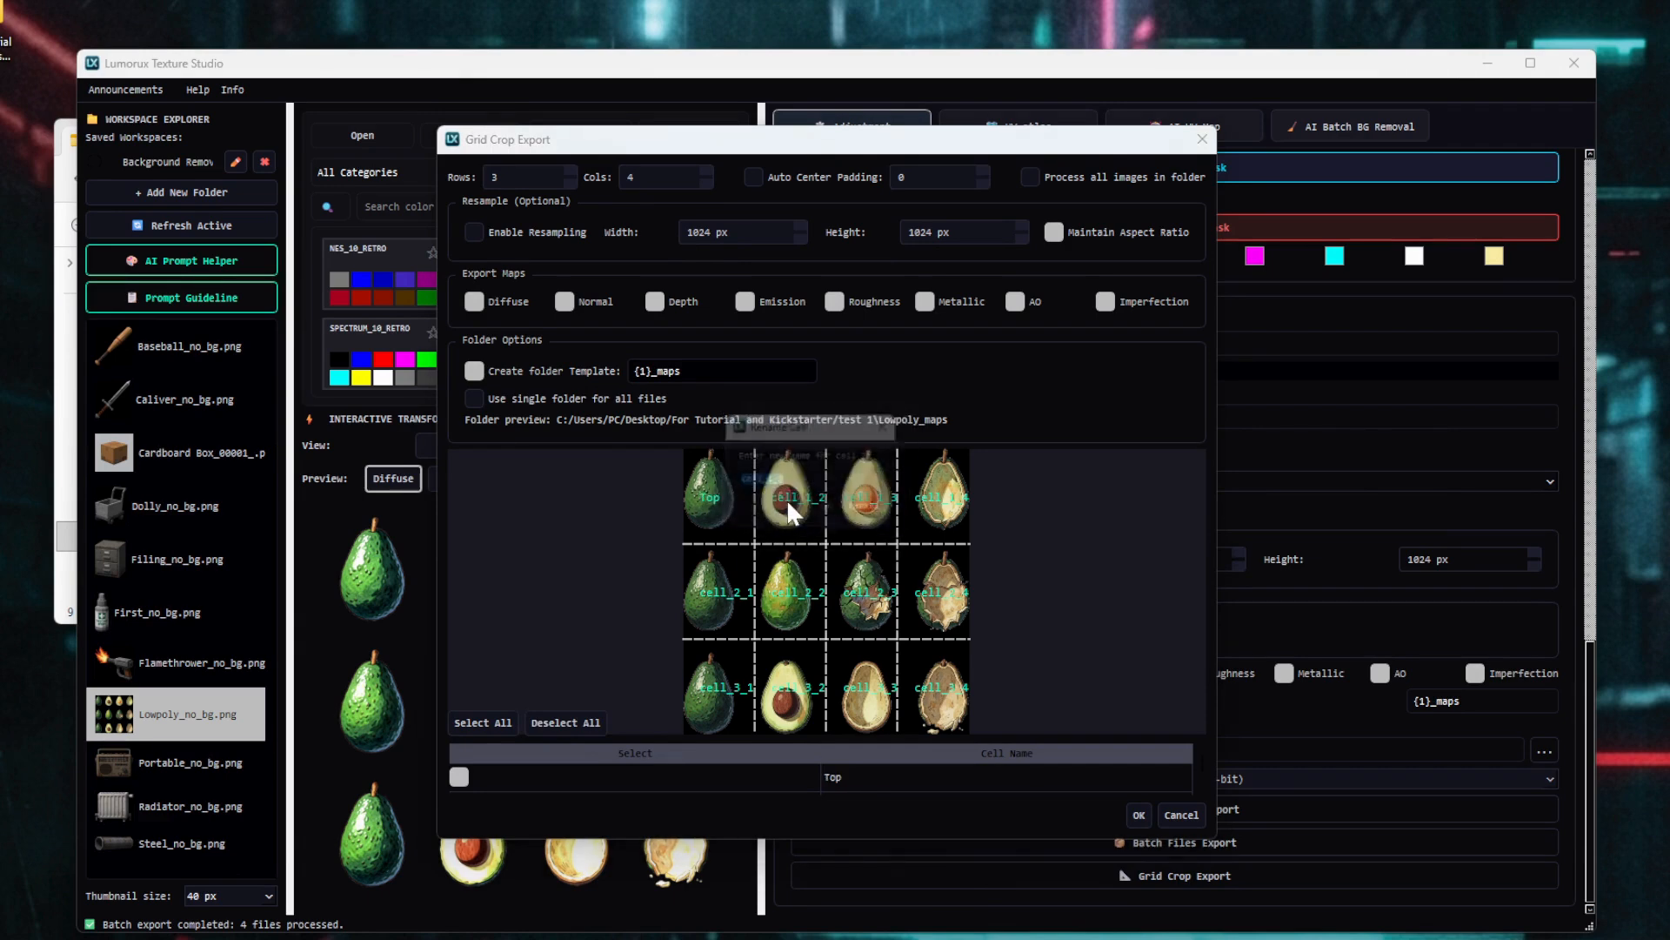
double_click(786, 498)
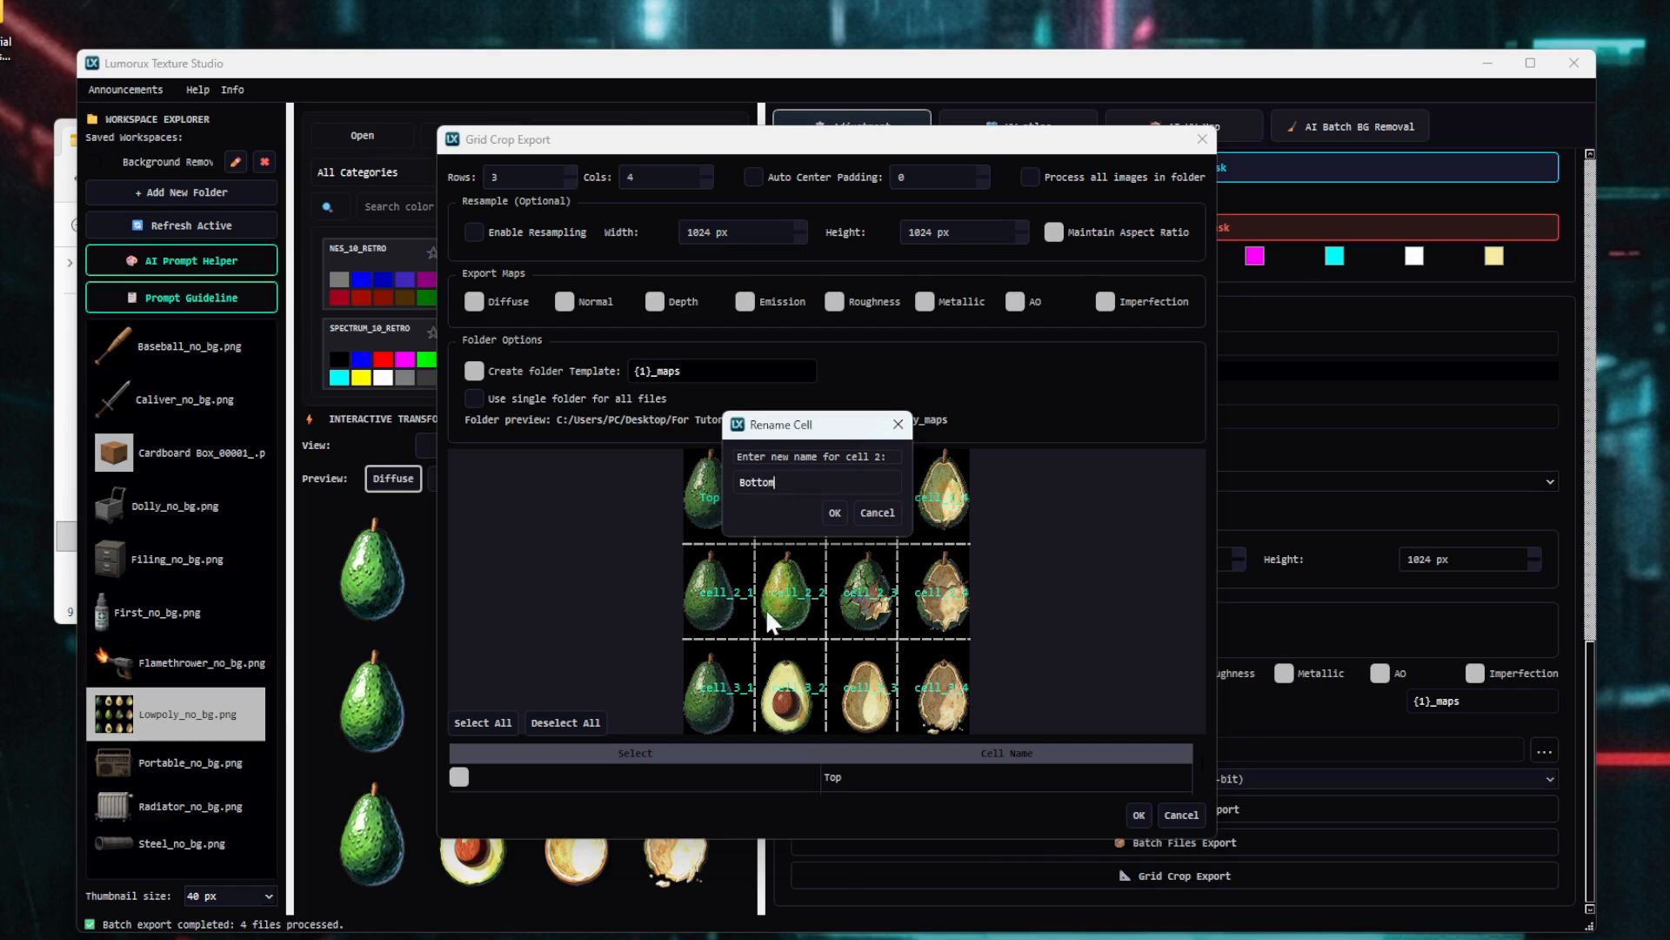
left_click(834, 512)
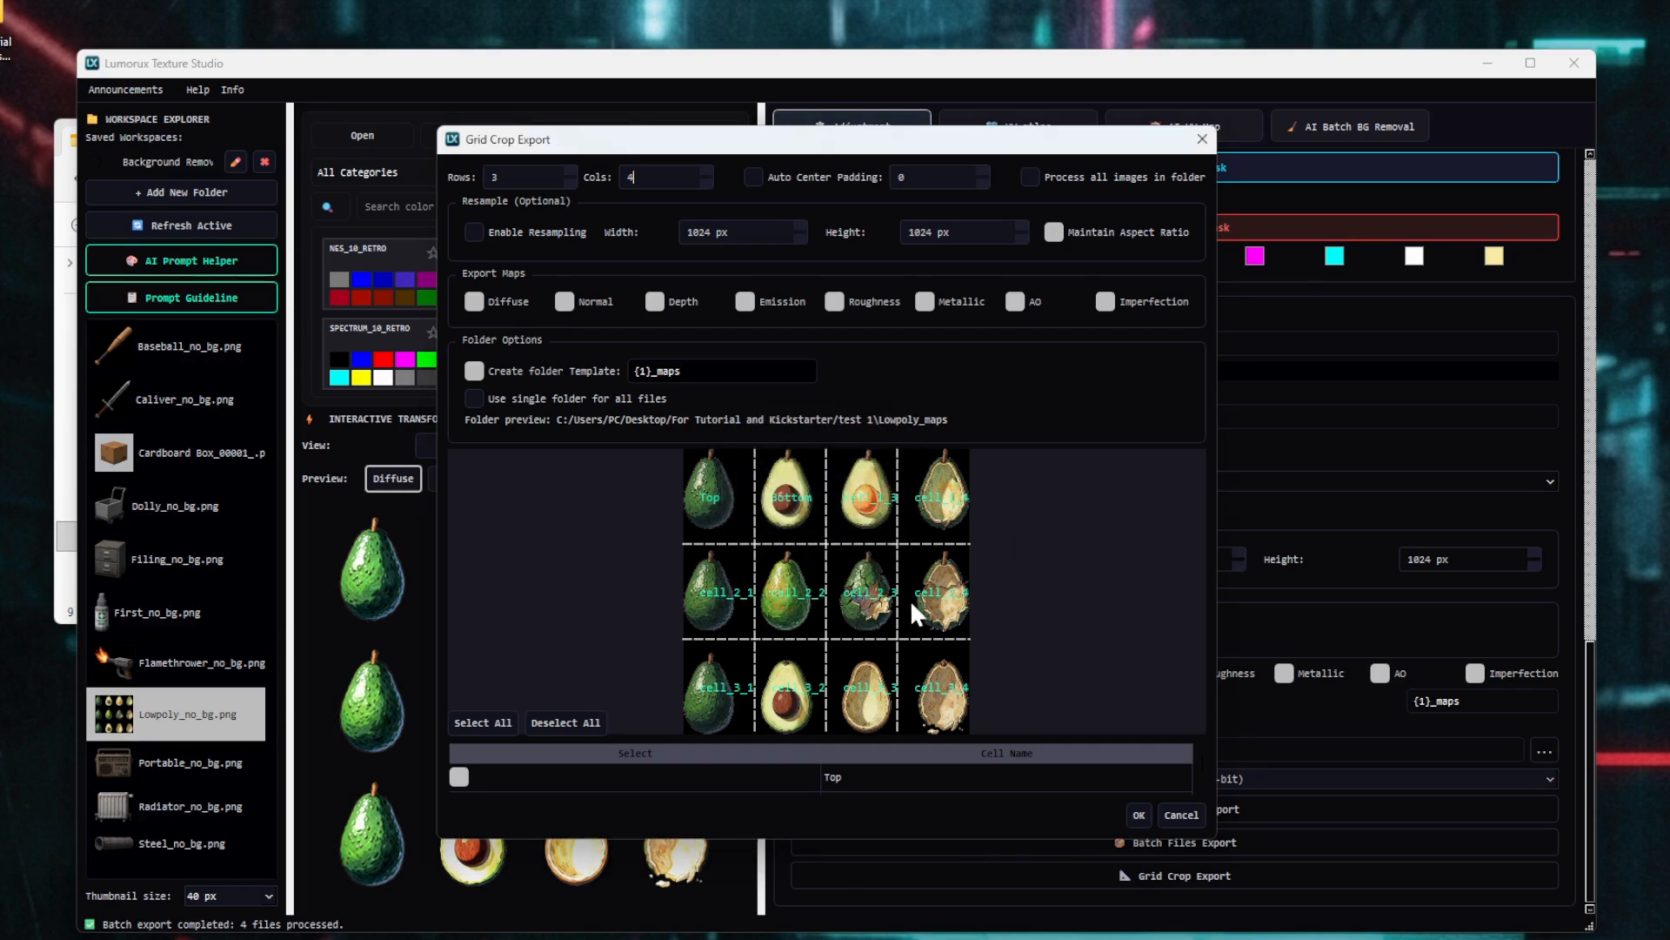
- Export all 12 cells with the current grid crop settings, and inspect the exported files in the Lowpoly_maps folder
left_click(1139, 815)
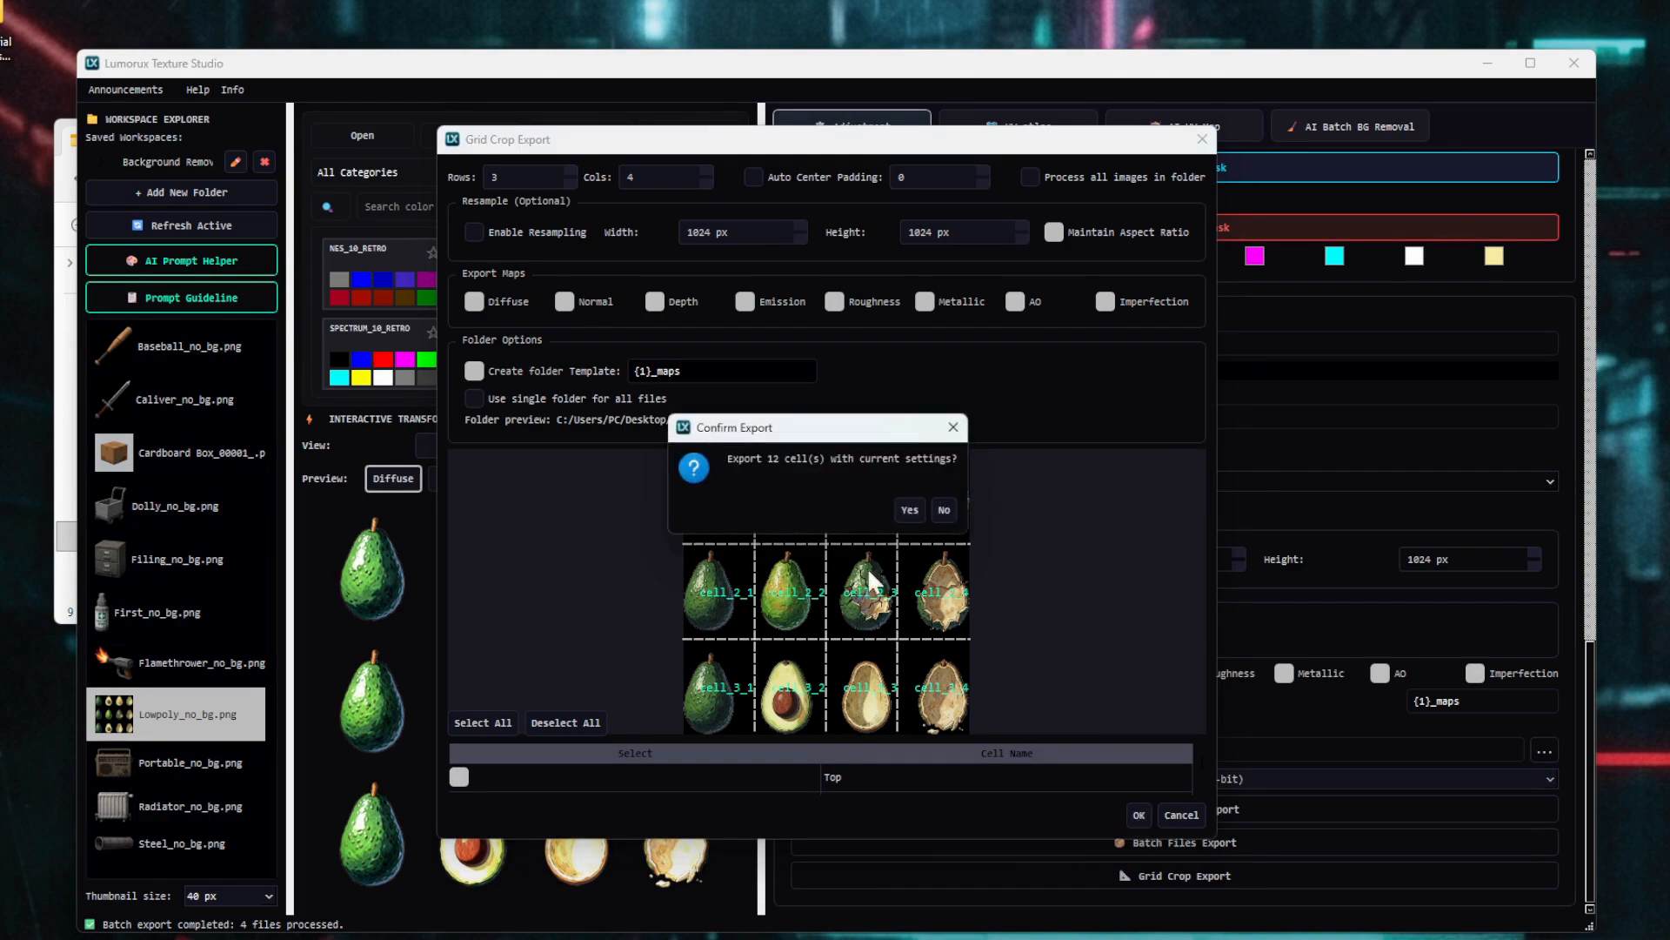
left_click(915, 512)
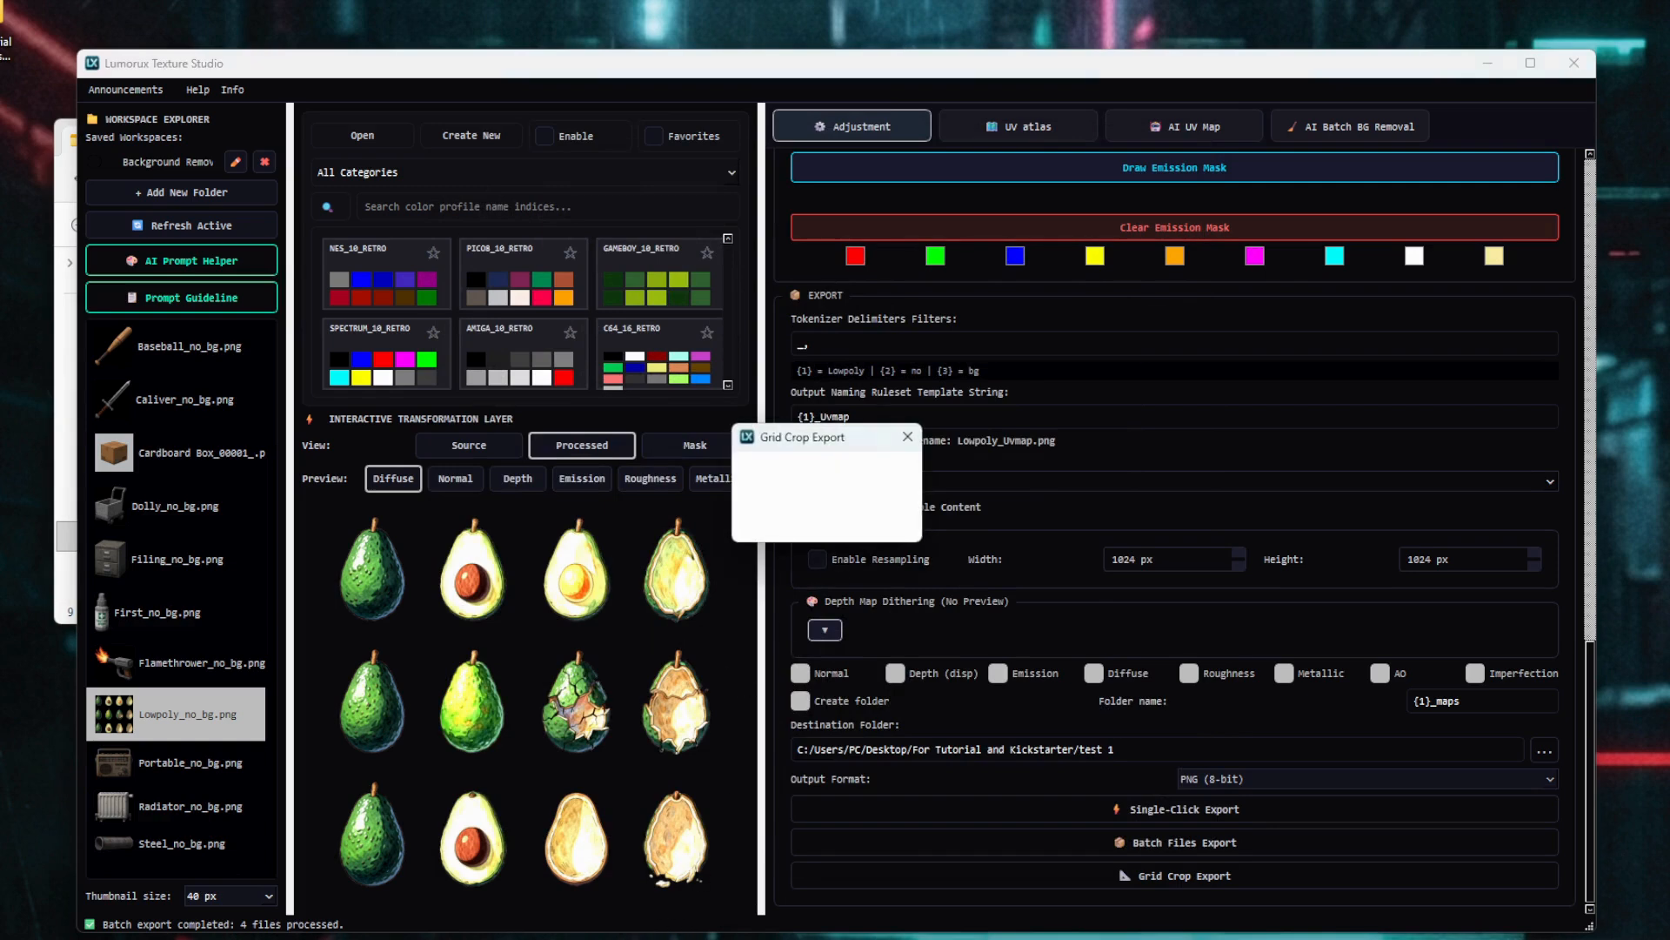
left_click(615, 179)
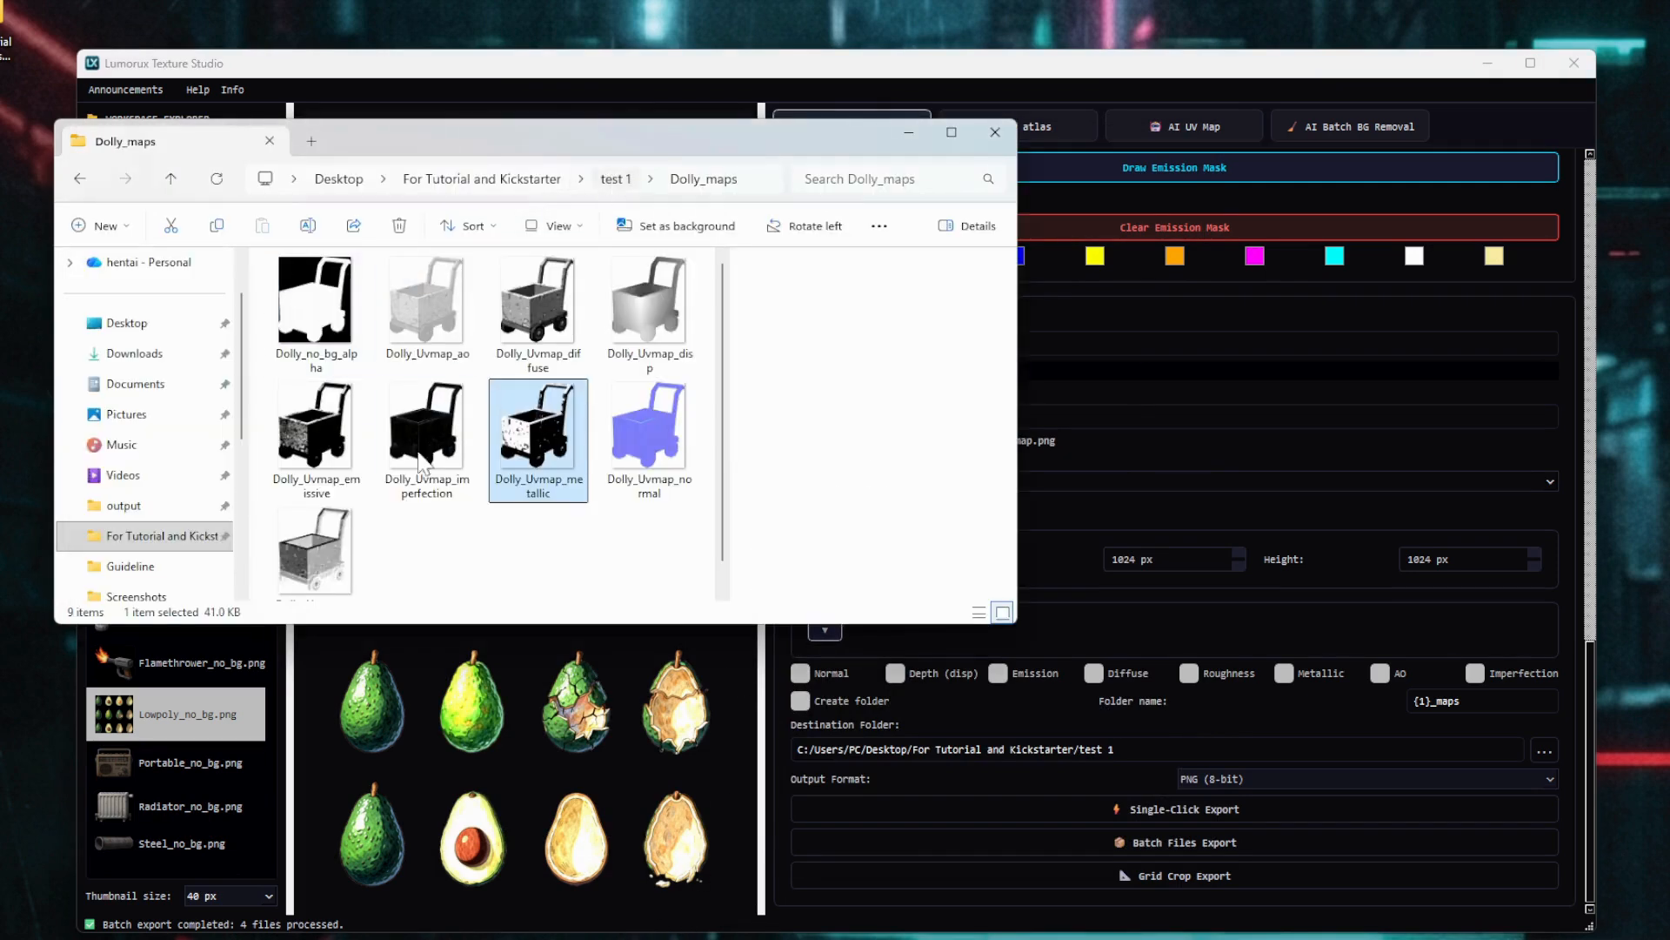
double_click(366, 454)
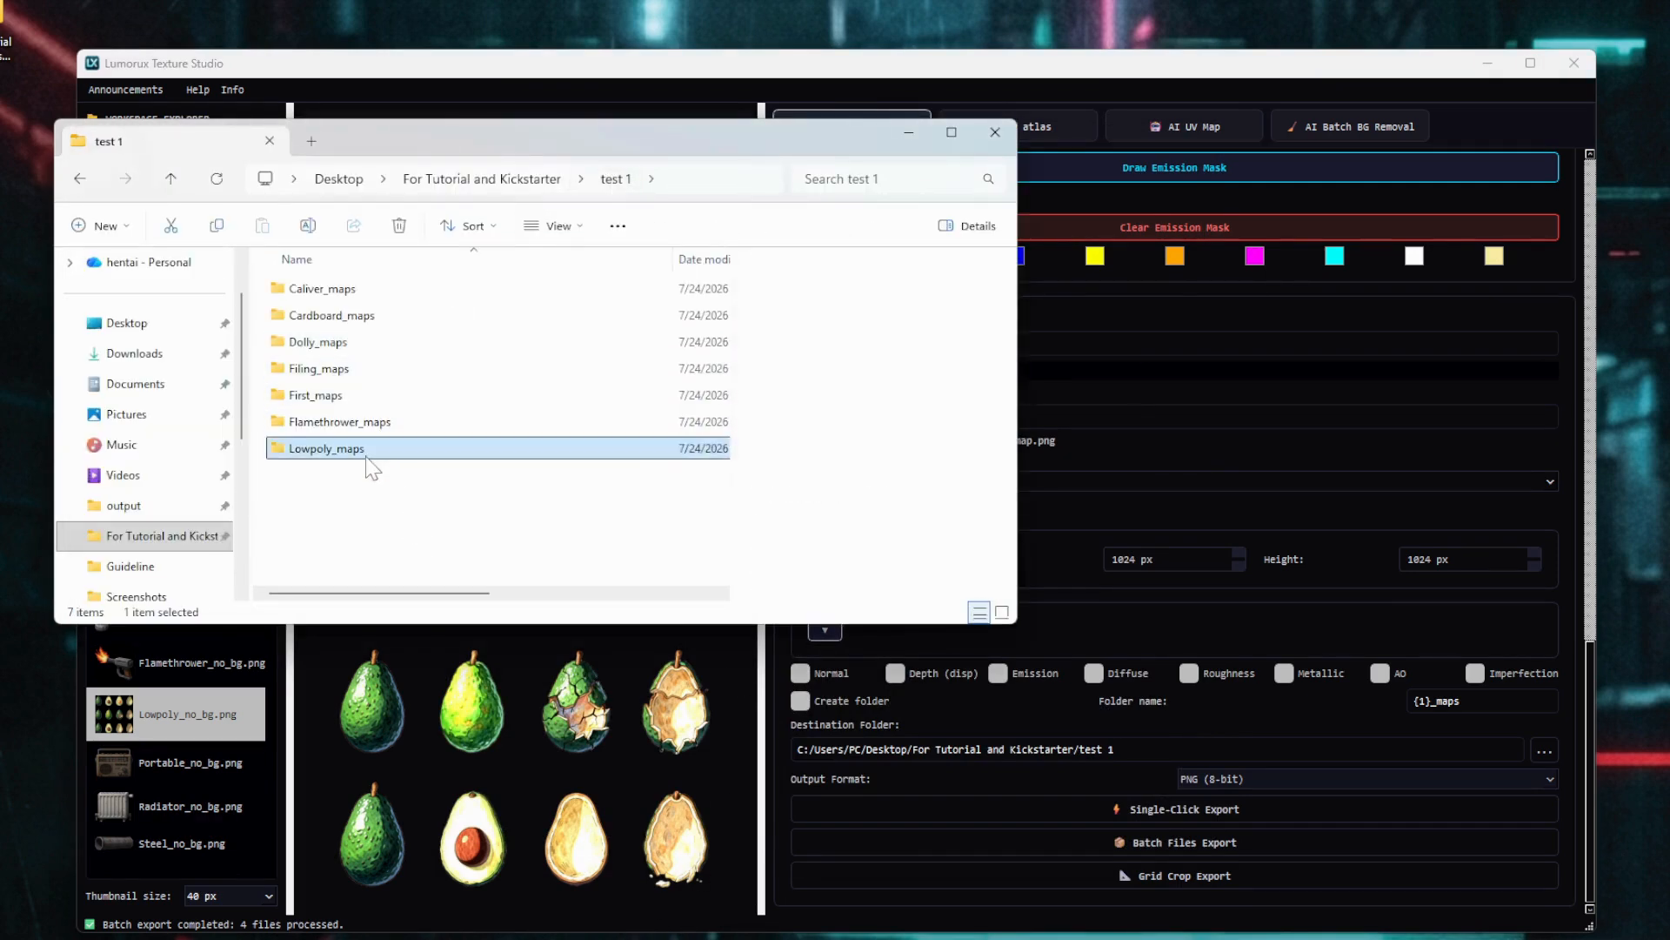
left_click(441, 409)
scroll(461, 435, "down", 10)
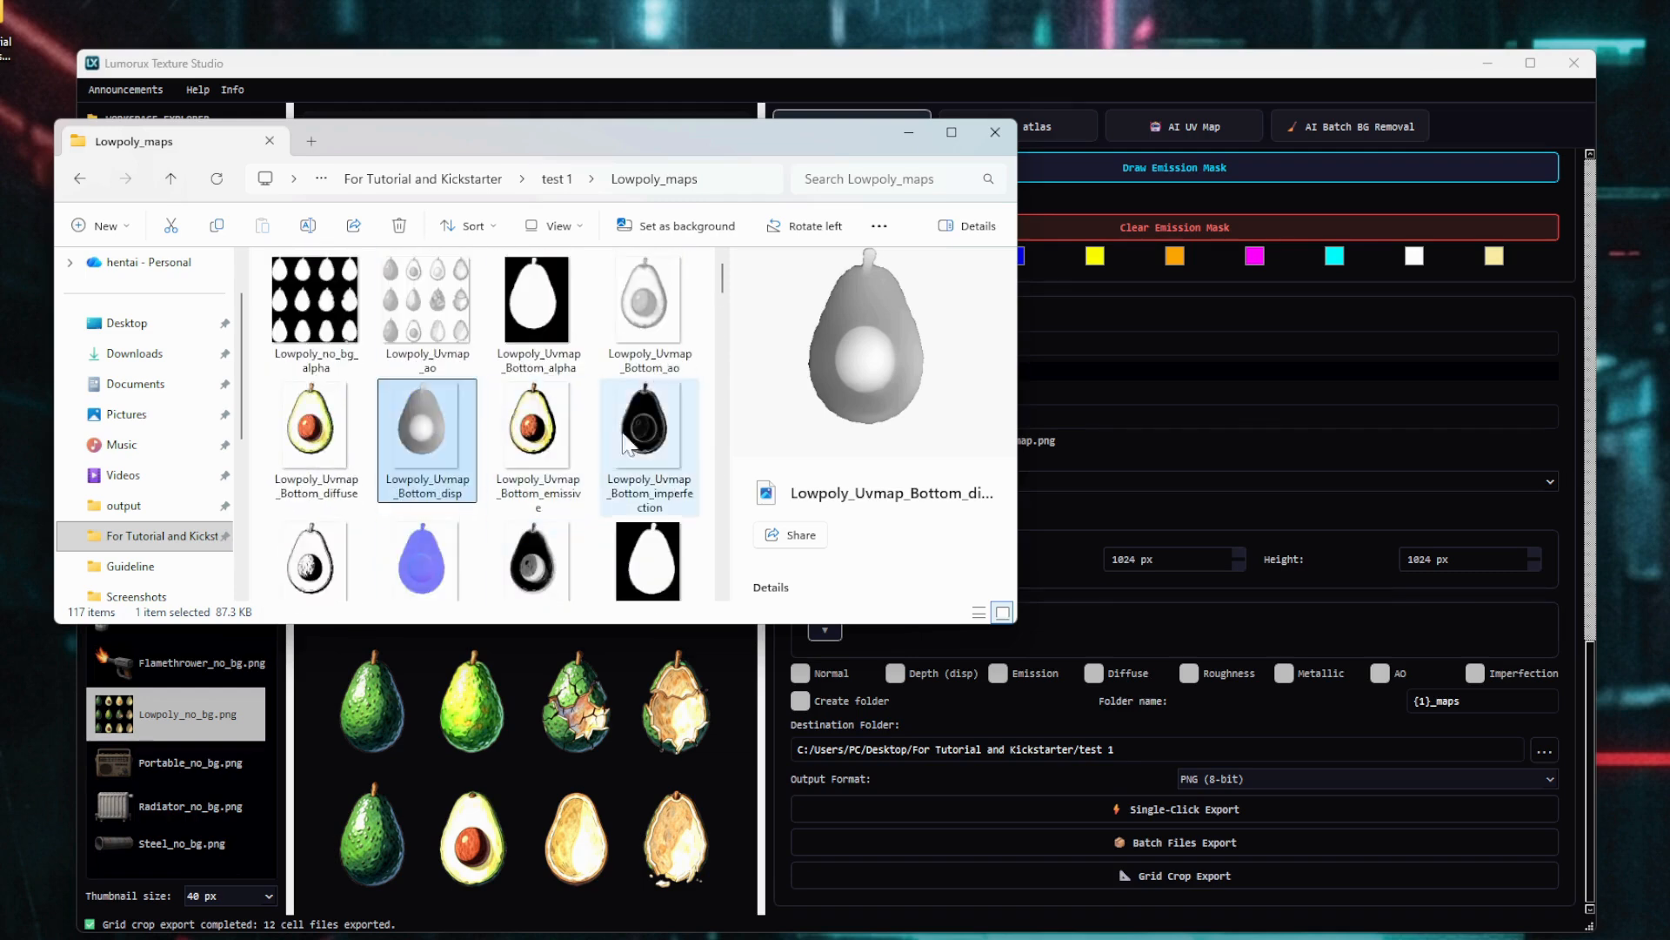
left_click(996, 131)
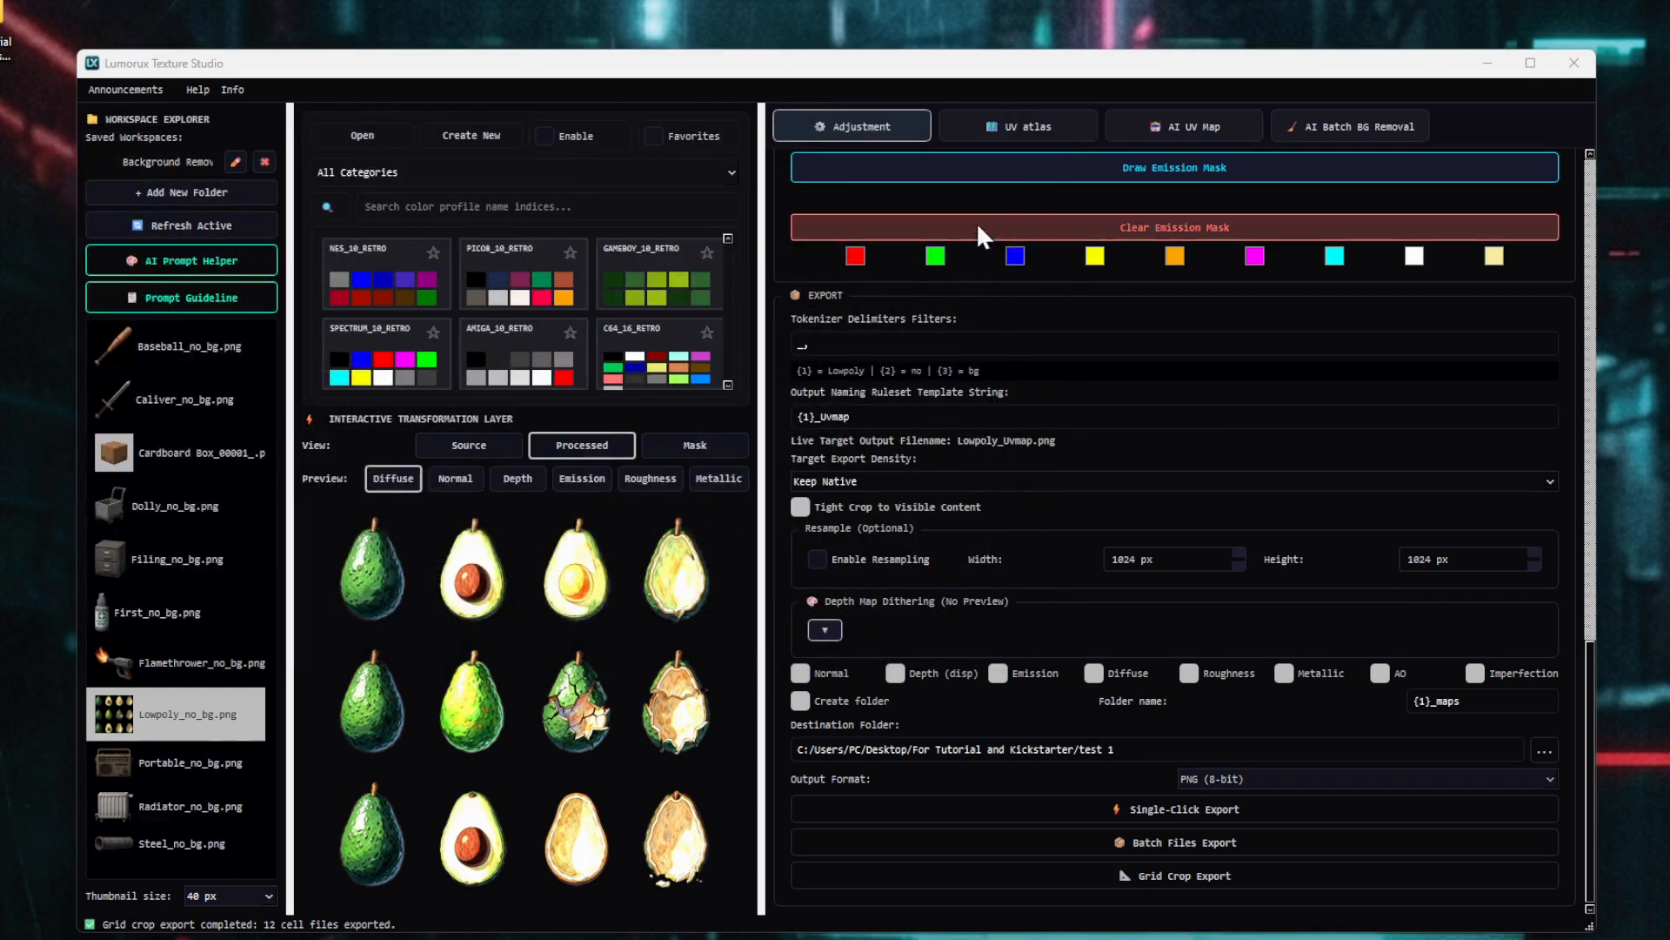
- Load Cardboard Box_00001_.png and reset its Production Labs (Global) adjustments
left_click(216, 448)
left_click(1009, 128)
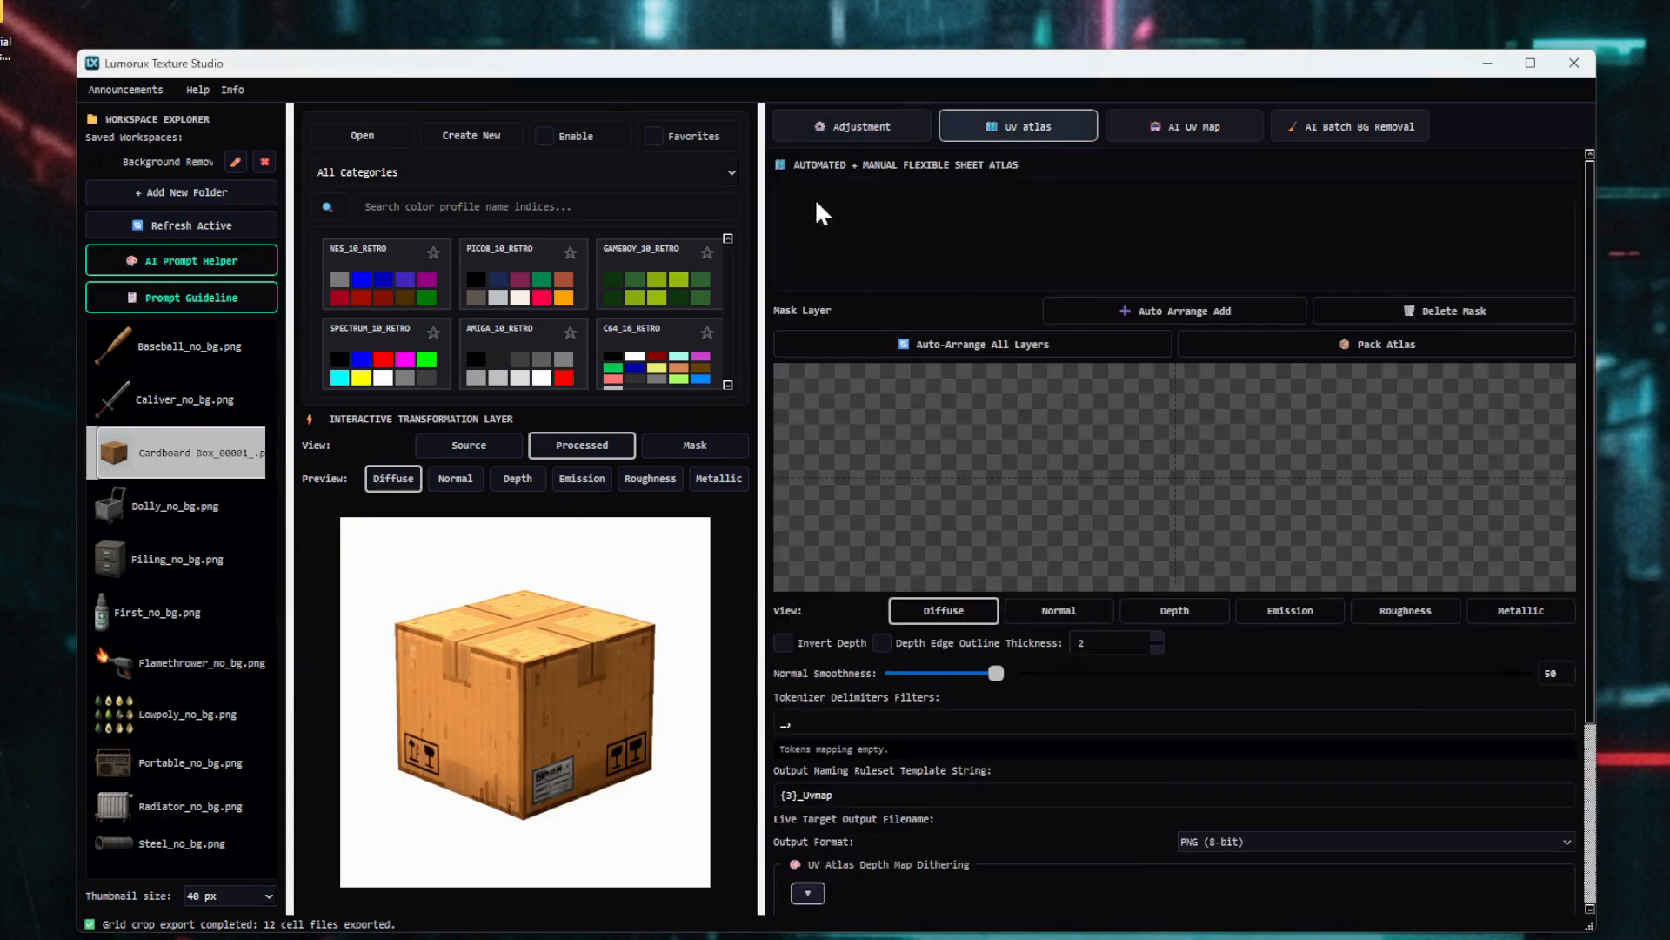
left_click(852, 127)
scroll(1040, 306, "up", 15)
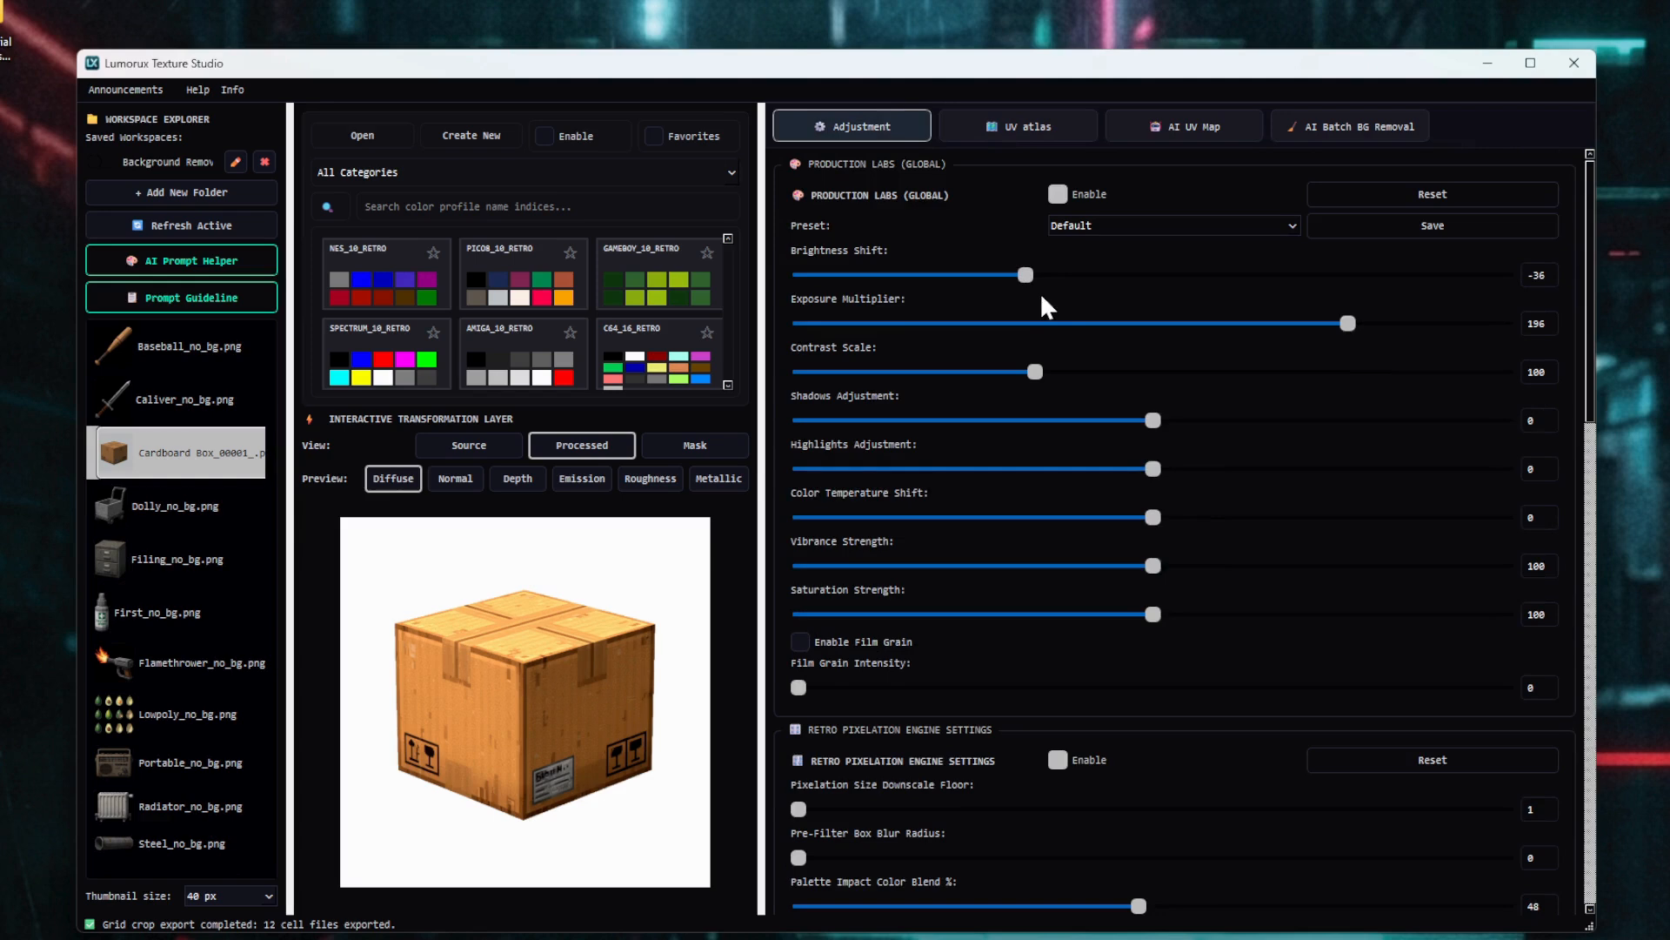
left_click(1365, 194)
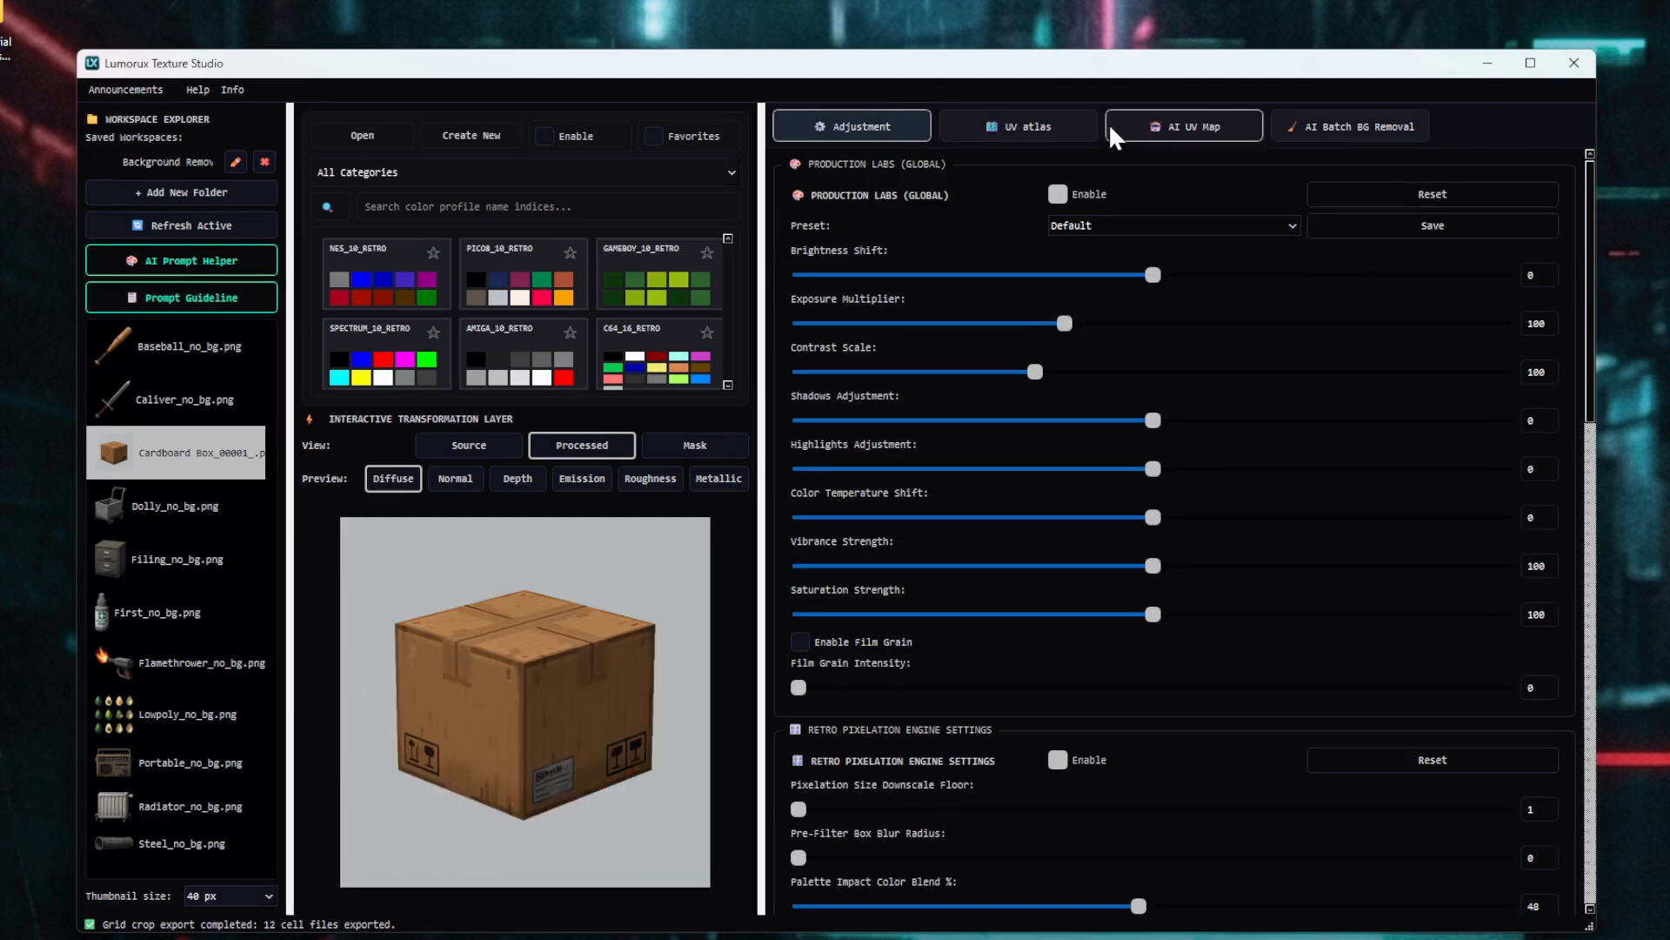
- Add a UV atlas mask layer and fit its four corners to the box's left side face
left_click(1035, 131)
left_click(1131, 313)
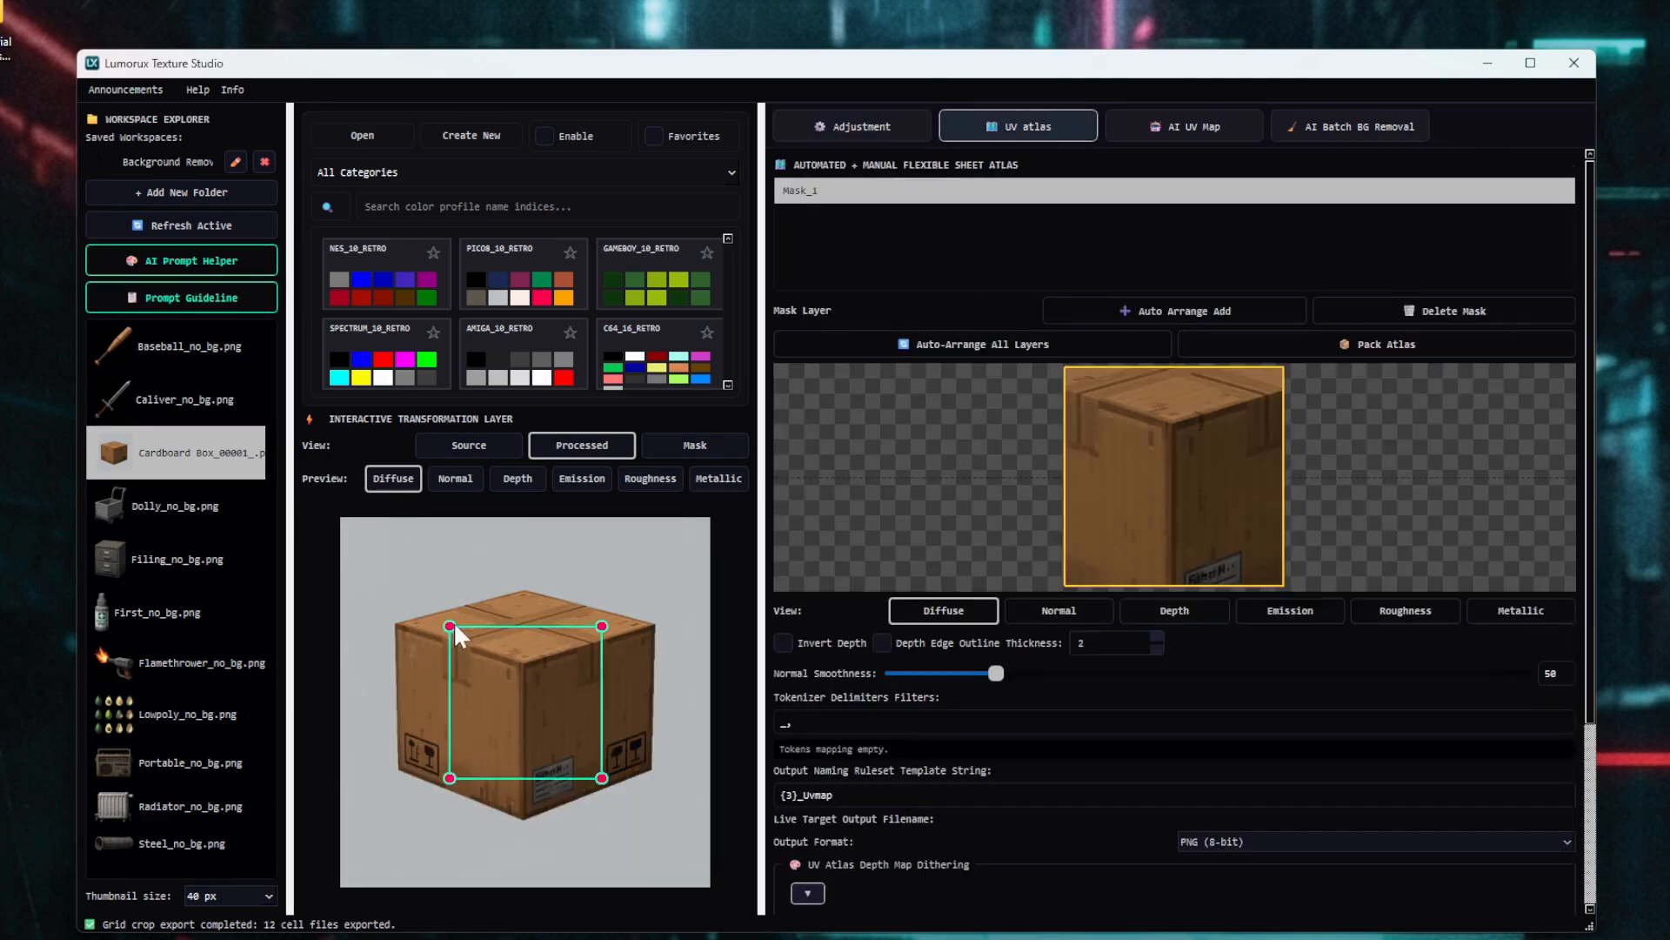
left_click_drag(450, 625, 391, 623)
left_click_drag(602, 626, 524, 663)
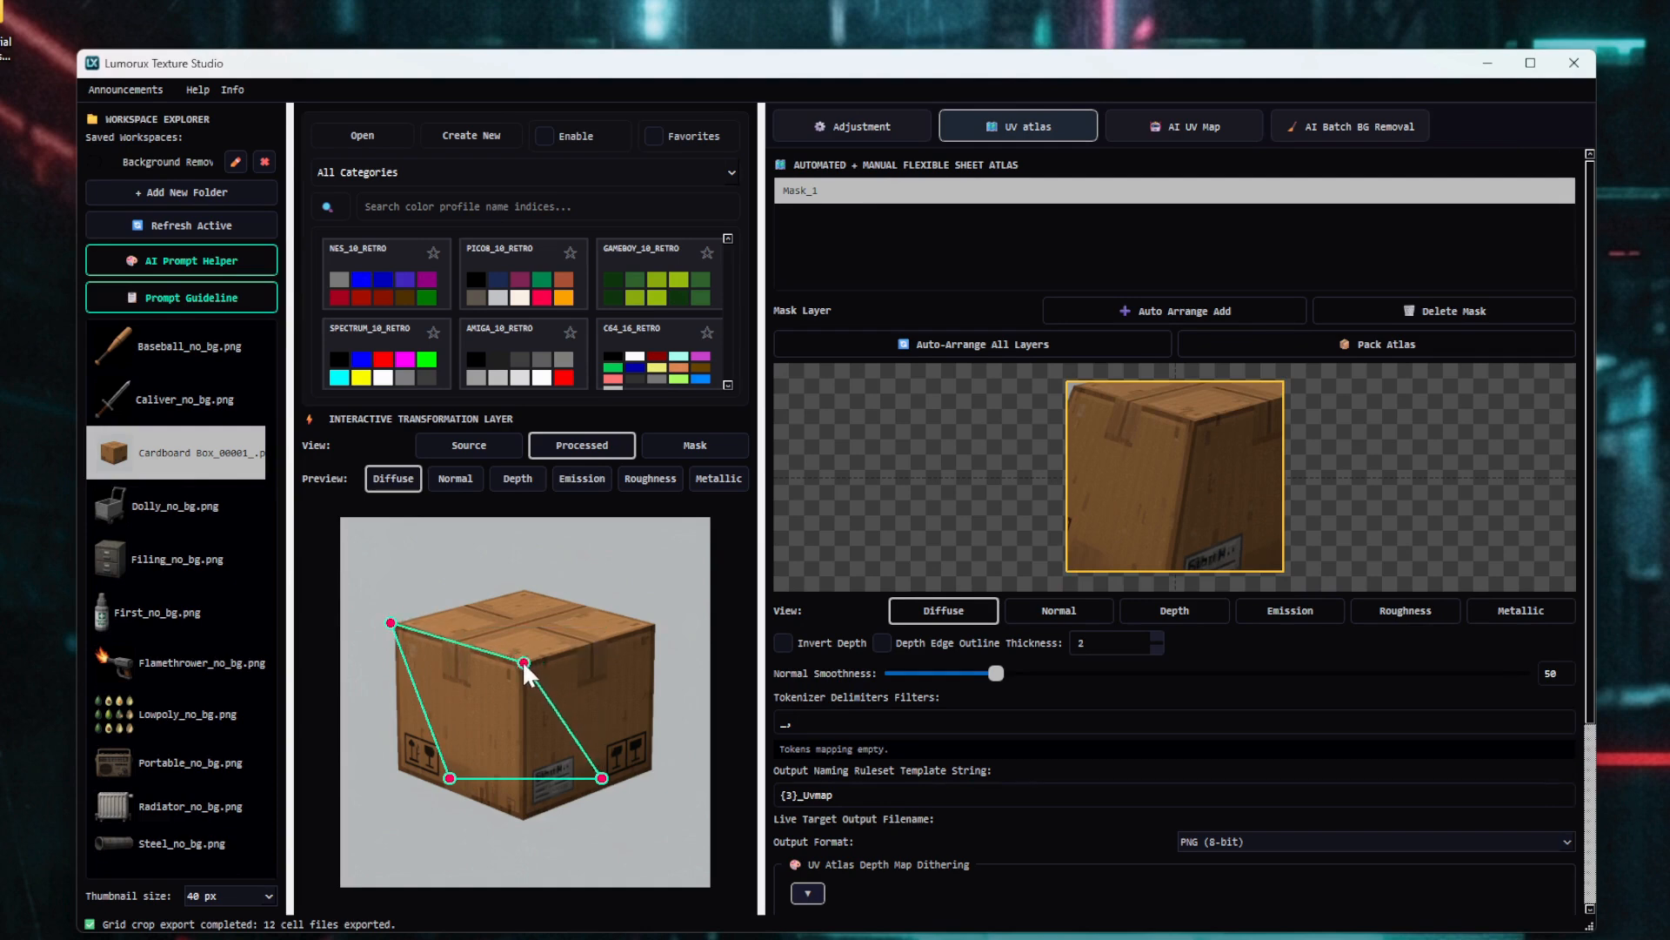
left_click_drag(450, 777, 397, 769)
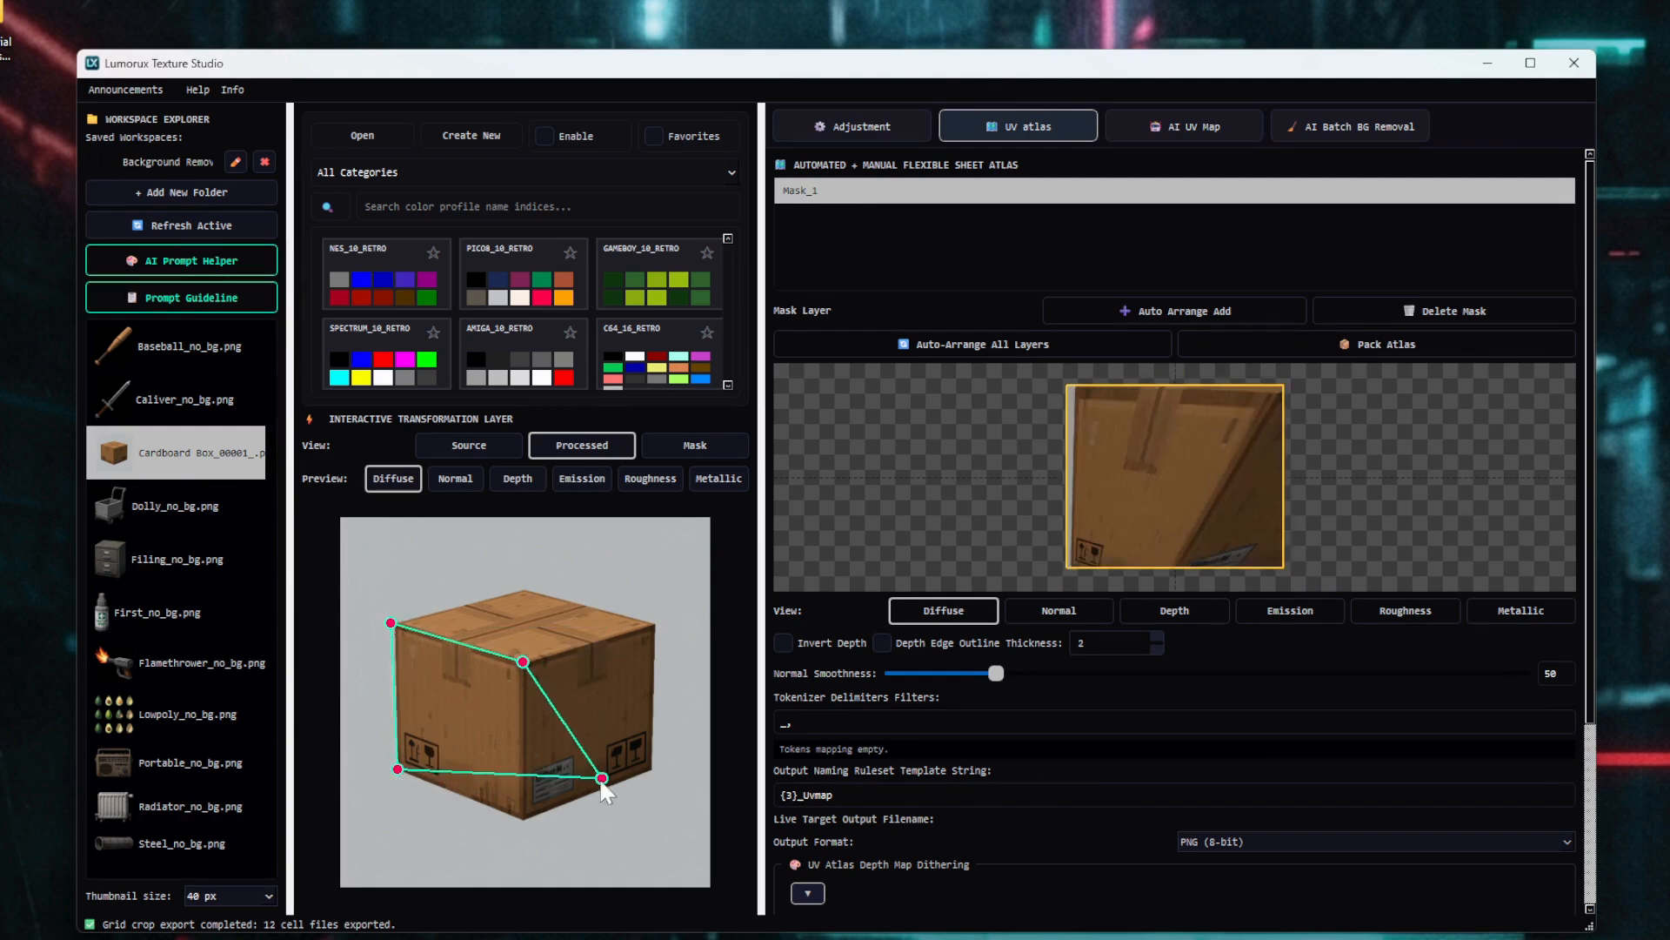
left_click_drag(602, 779, 524, 821)
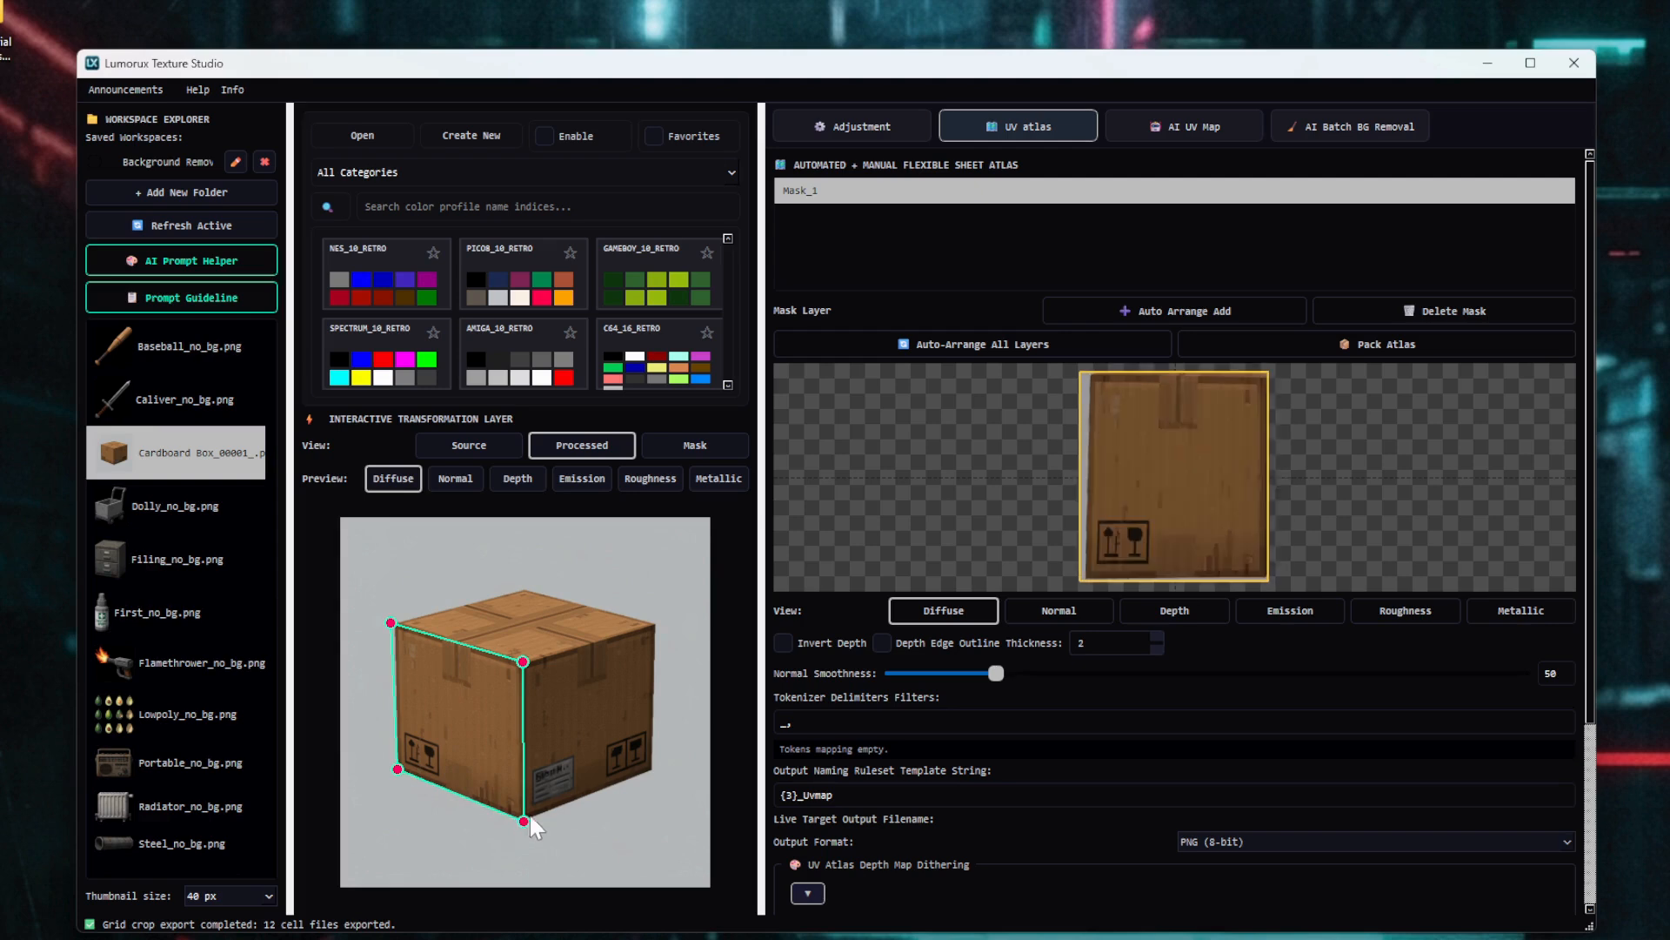
- Add a second UV atlas mask layer and fit its four corners precisely to the box's top face
left_click(1133, 326)
left_click_drag(450, 626, 523, 586)
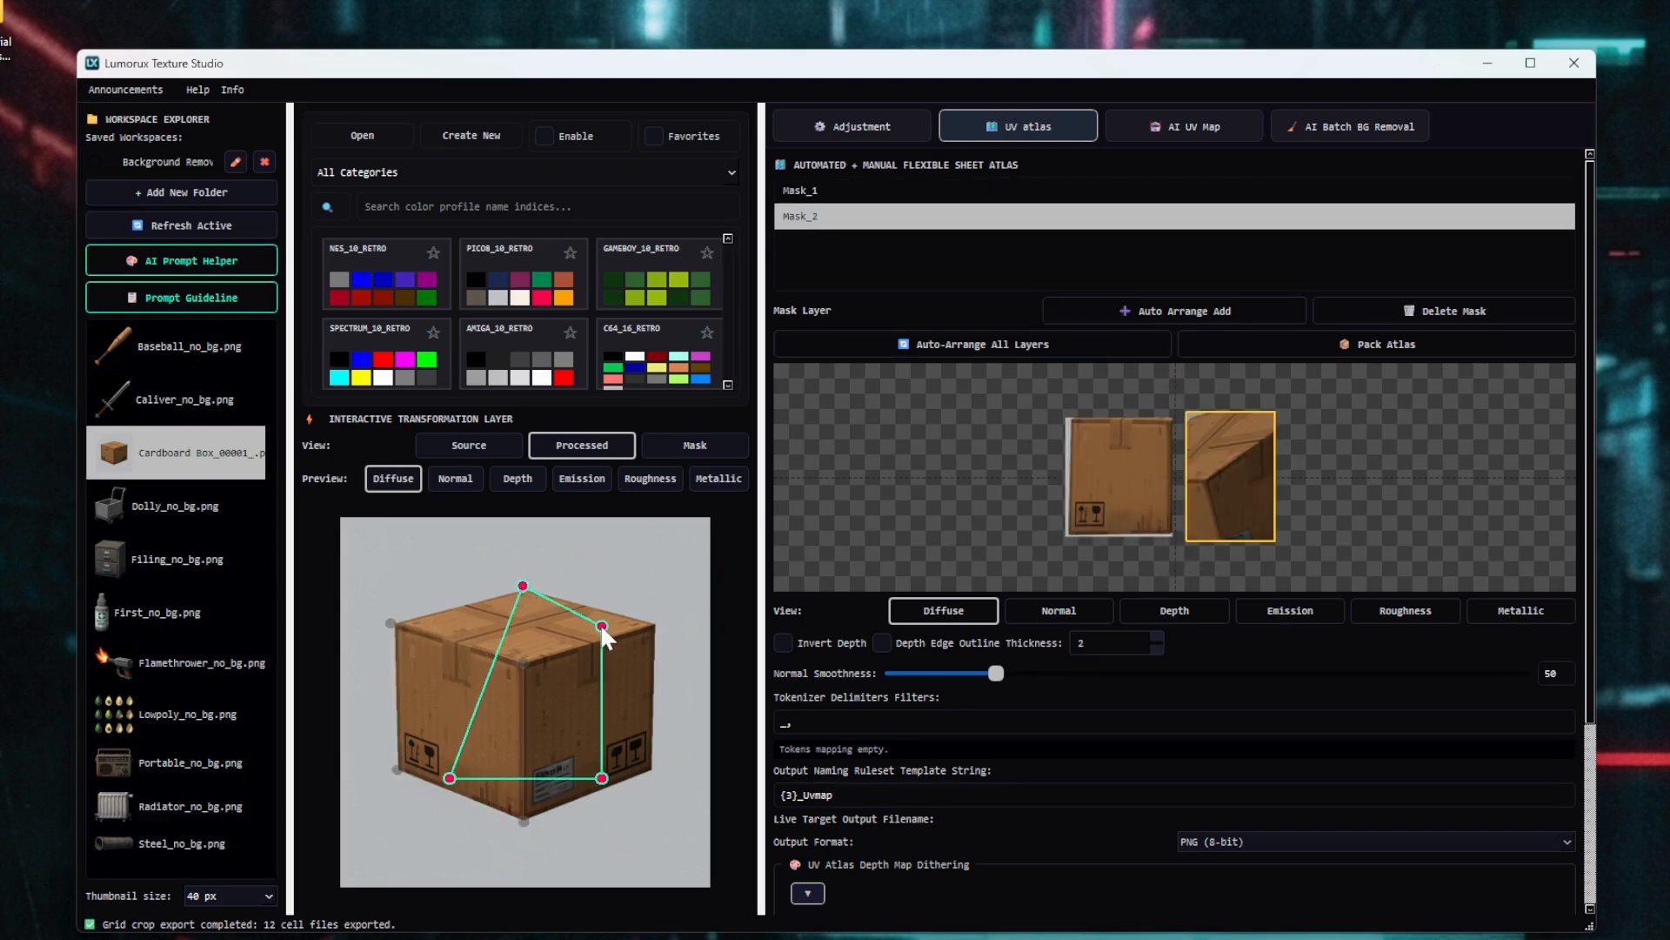
left_click_drag(603, 627, 654, 621)
left_click_drag(451, 777, 394, 627)
left_click_drag(598, 775, 522, 658)
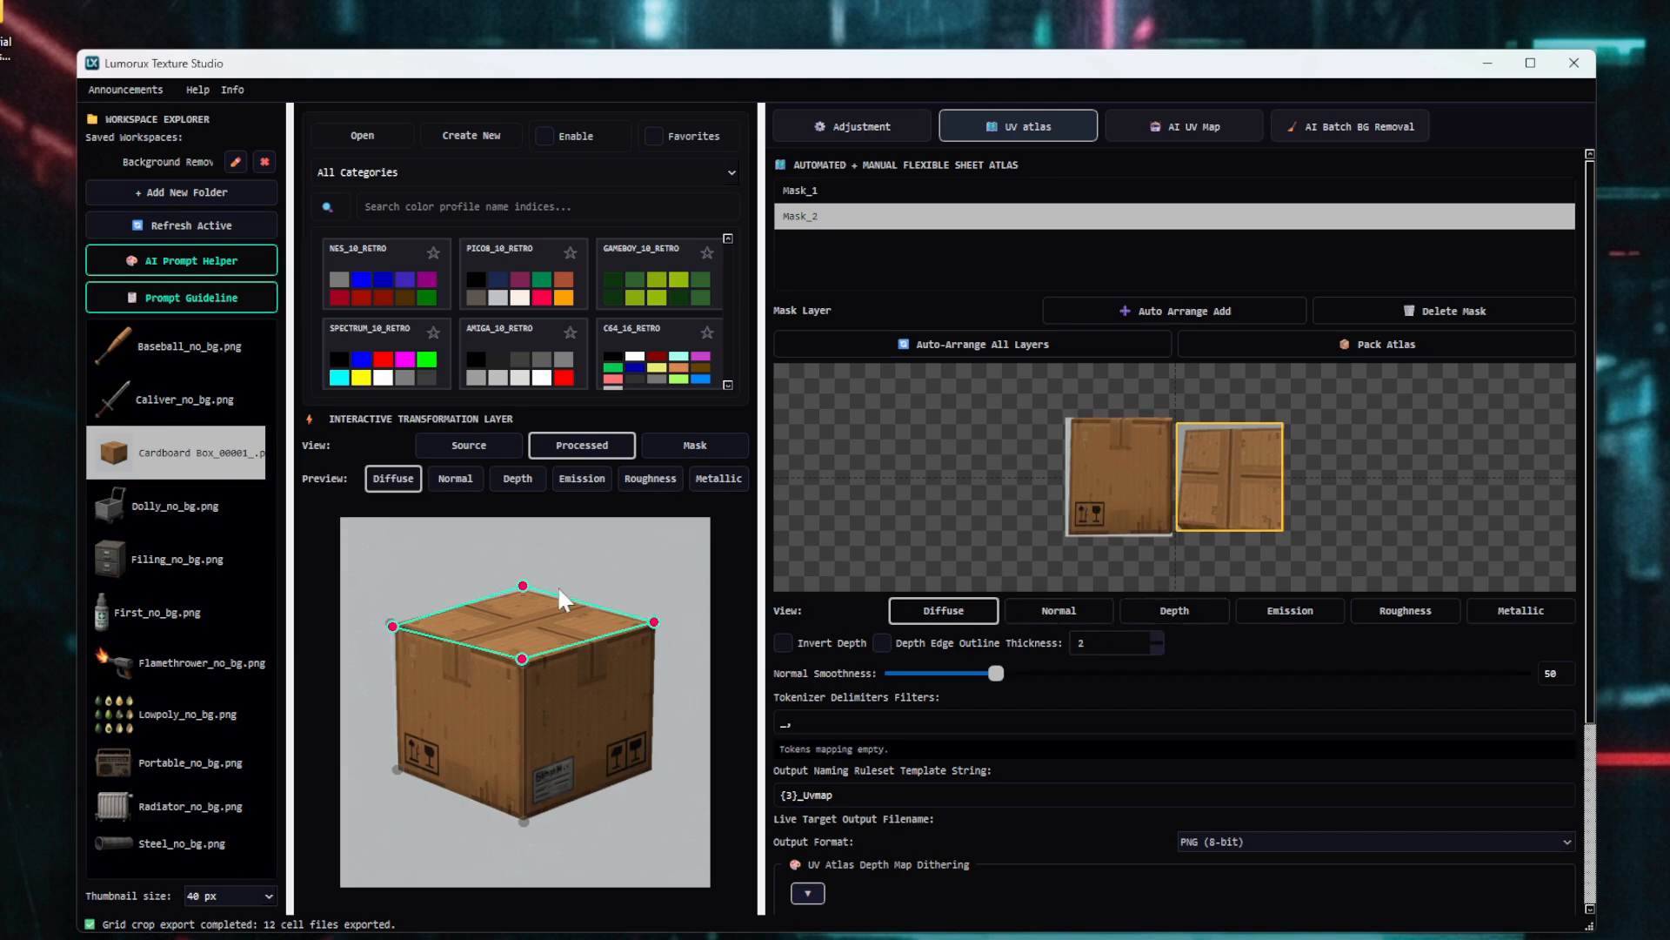
left_click_drag(527, 590, 526, 591)
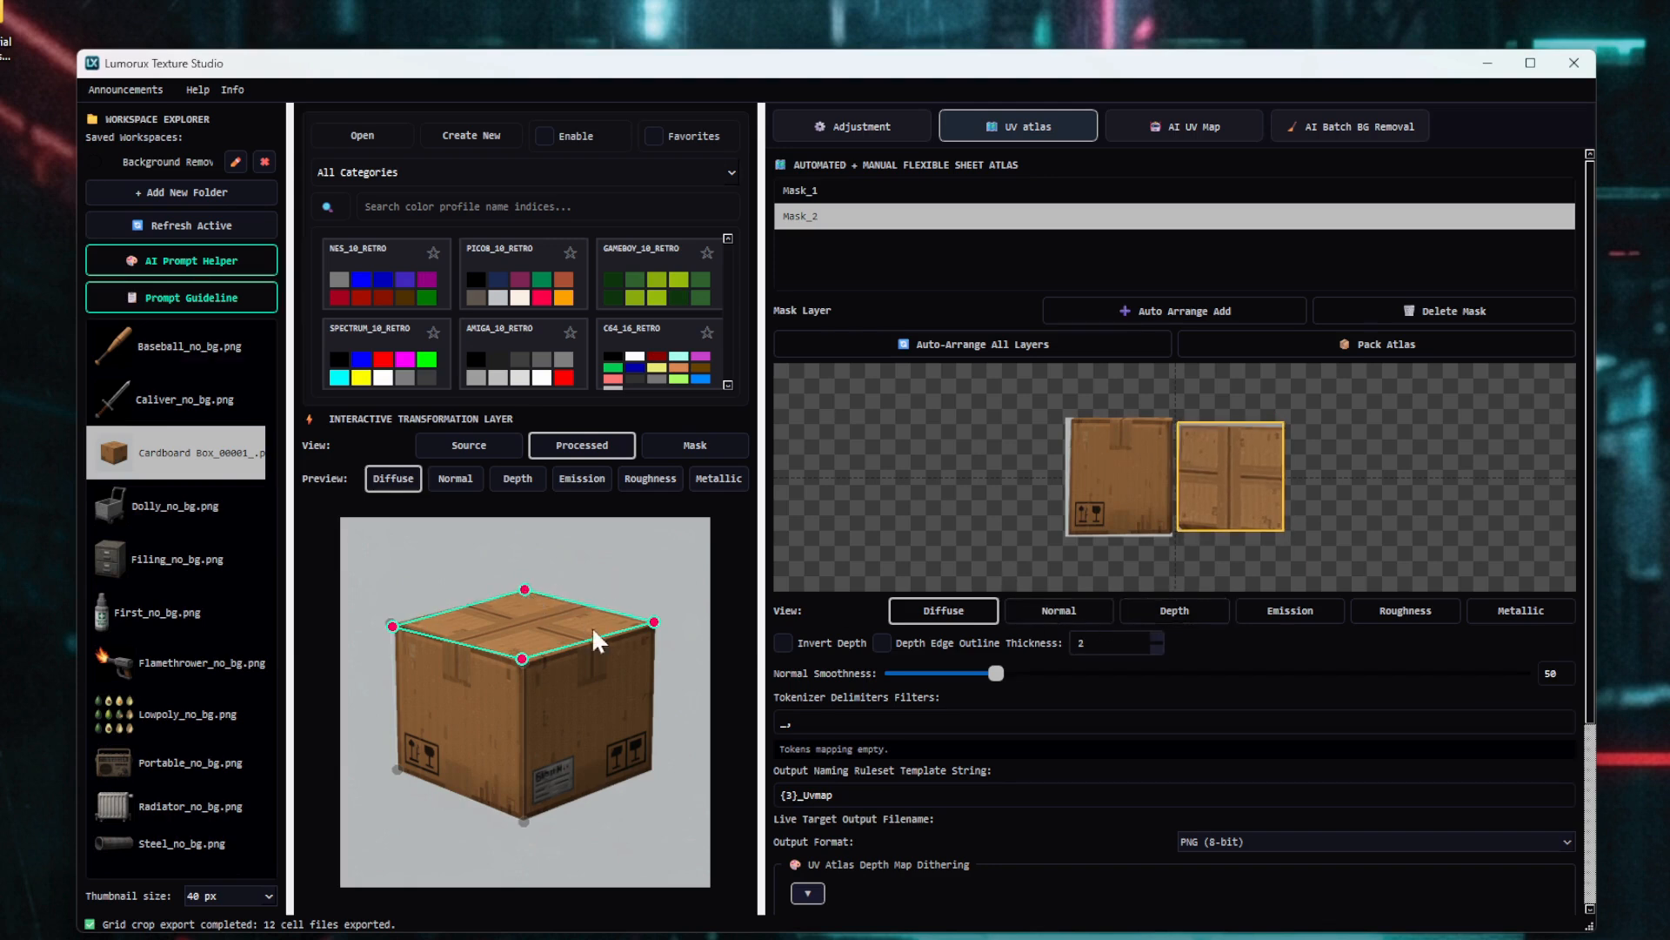
left_click_drag(653, 623, 652, 624)
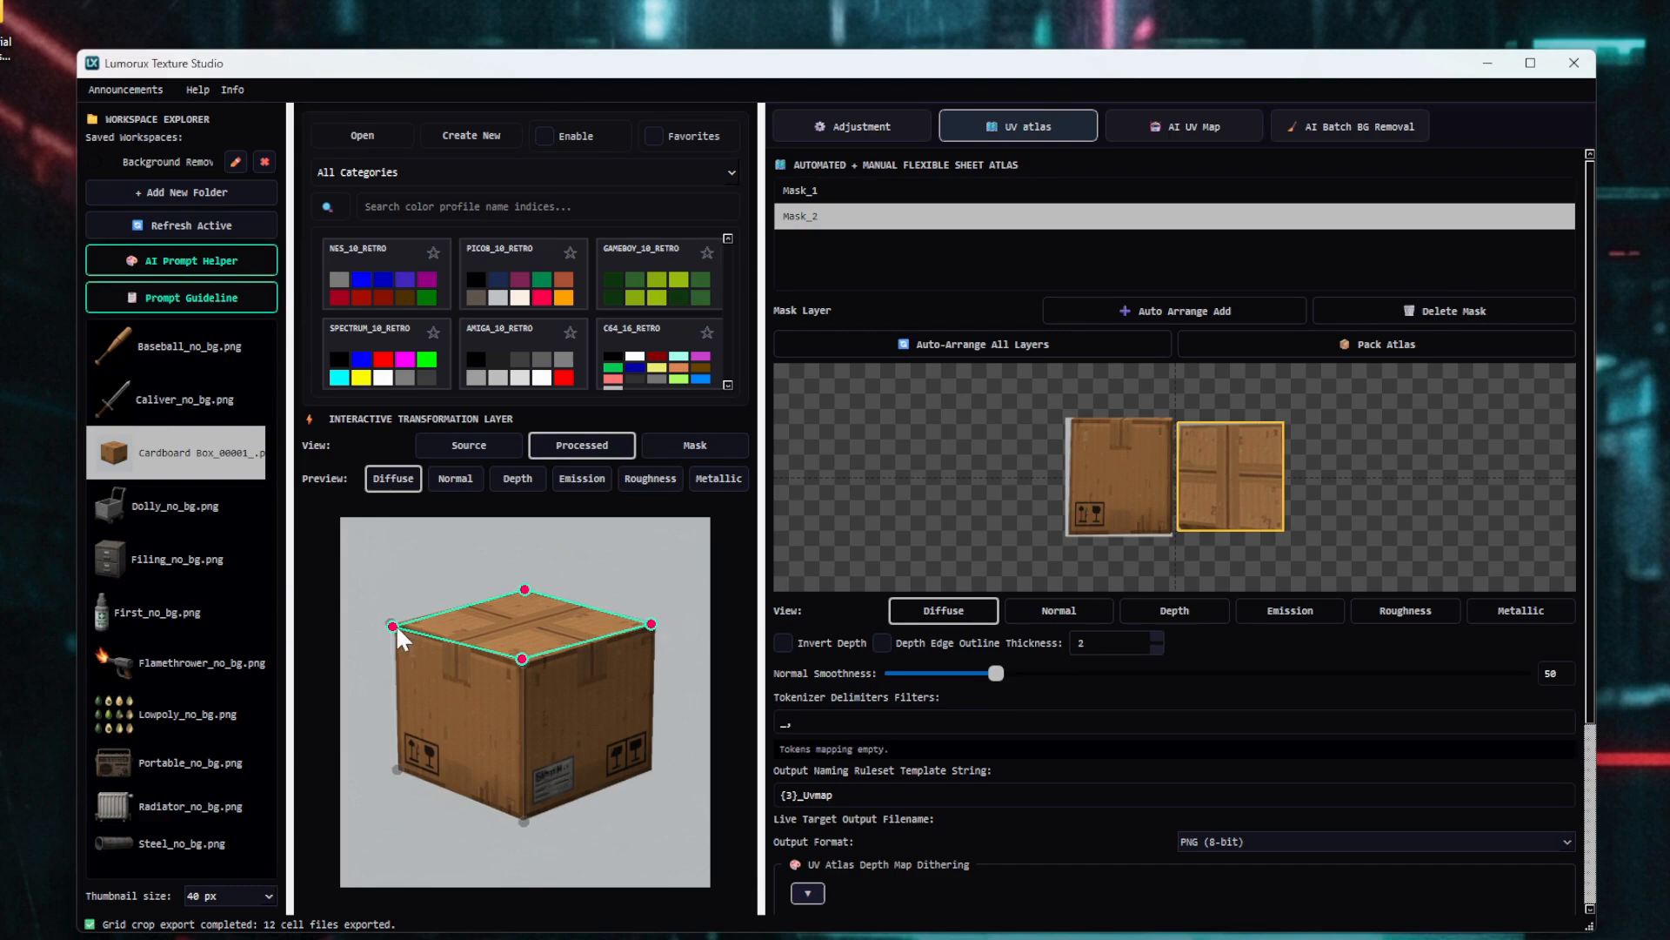
left_click_drag(397, 630, 396, 626)
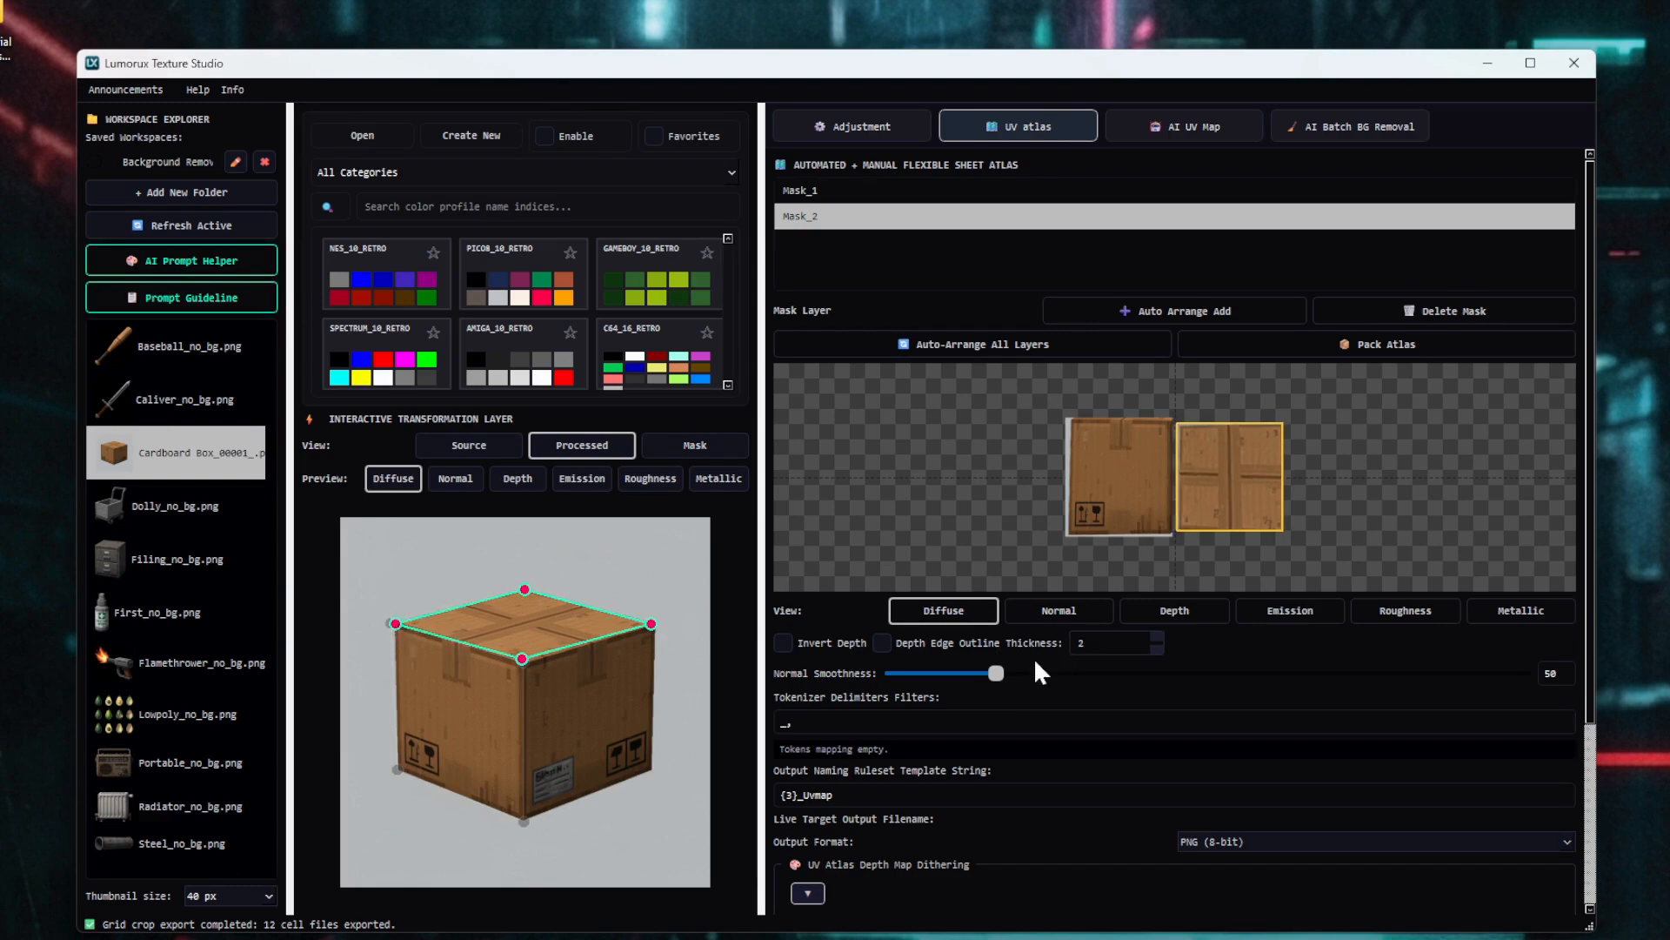
- Preview the atlas as Normal, Depth, Emission and Metallic maps, and return to the Diffuse view
scroll(1043, 677, "down", 2)
left_click(1107, 444)
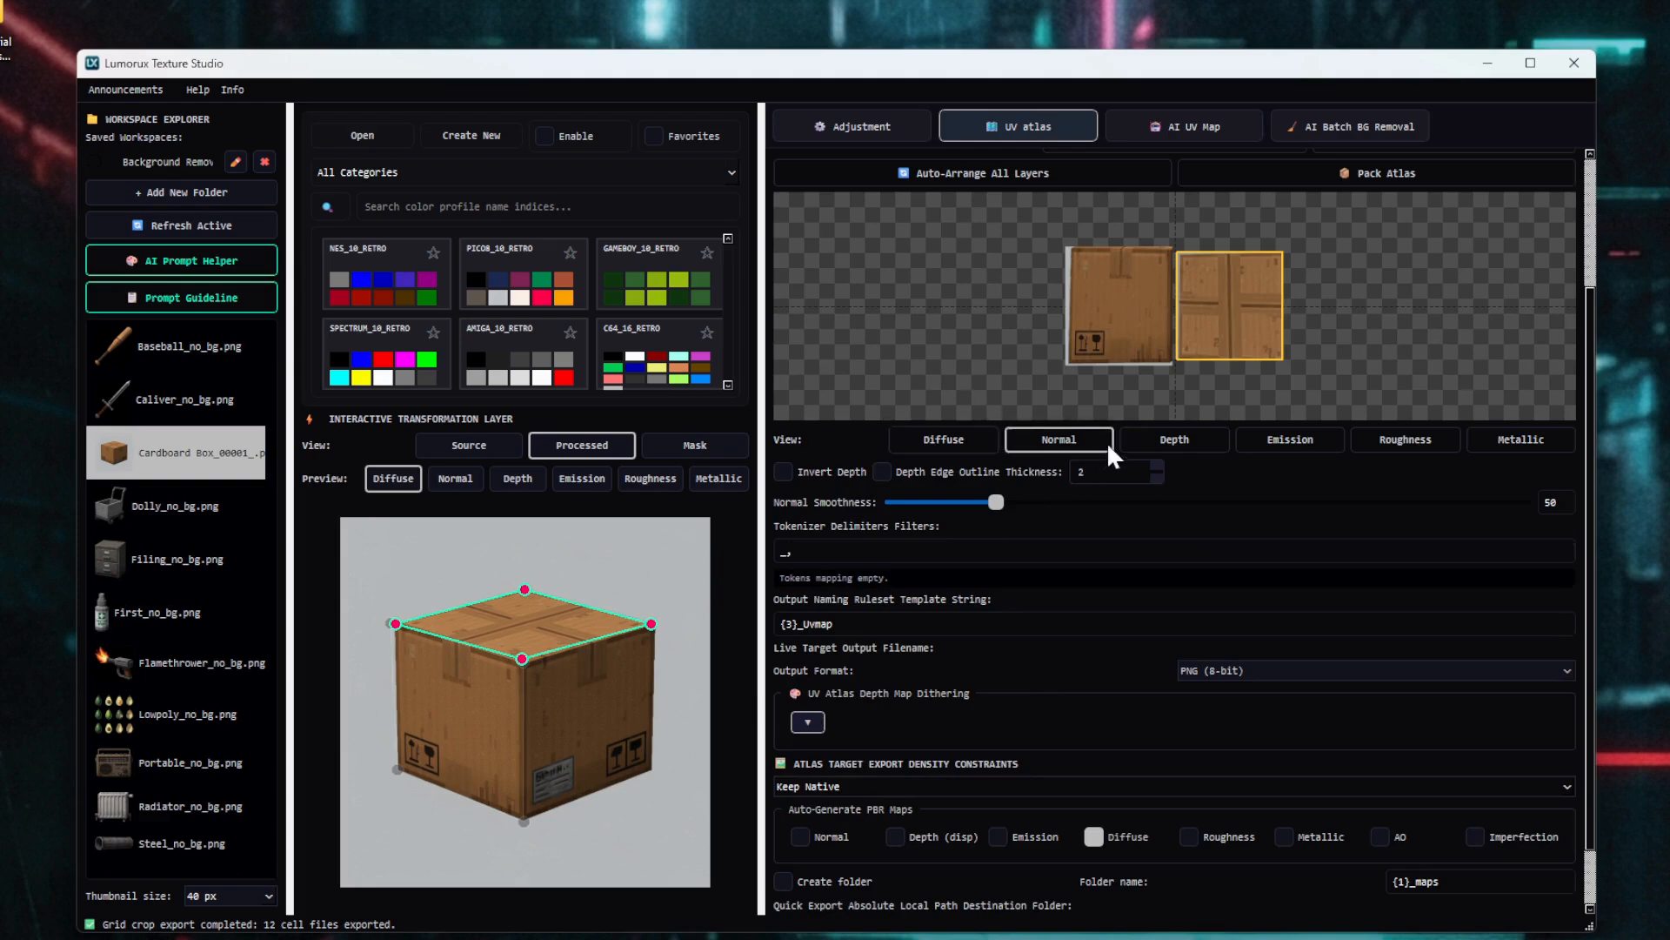
left_click(1199, 446)
left_click(1297, 444)
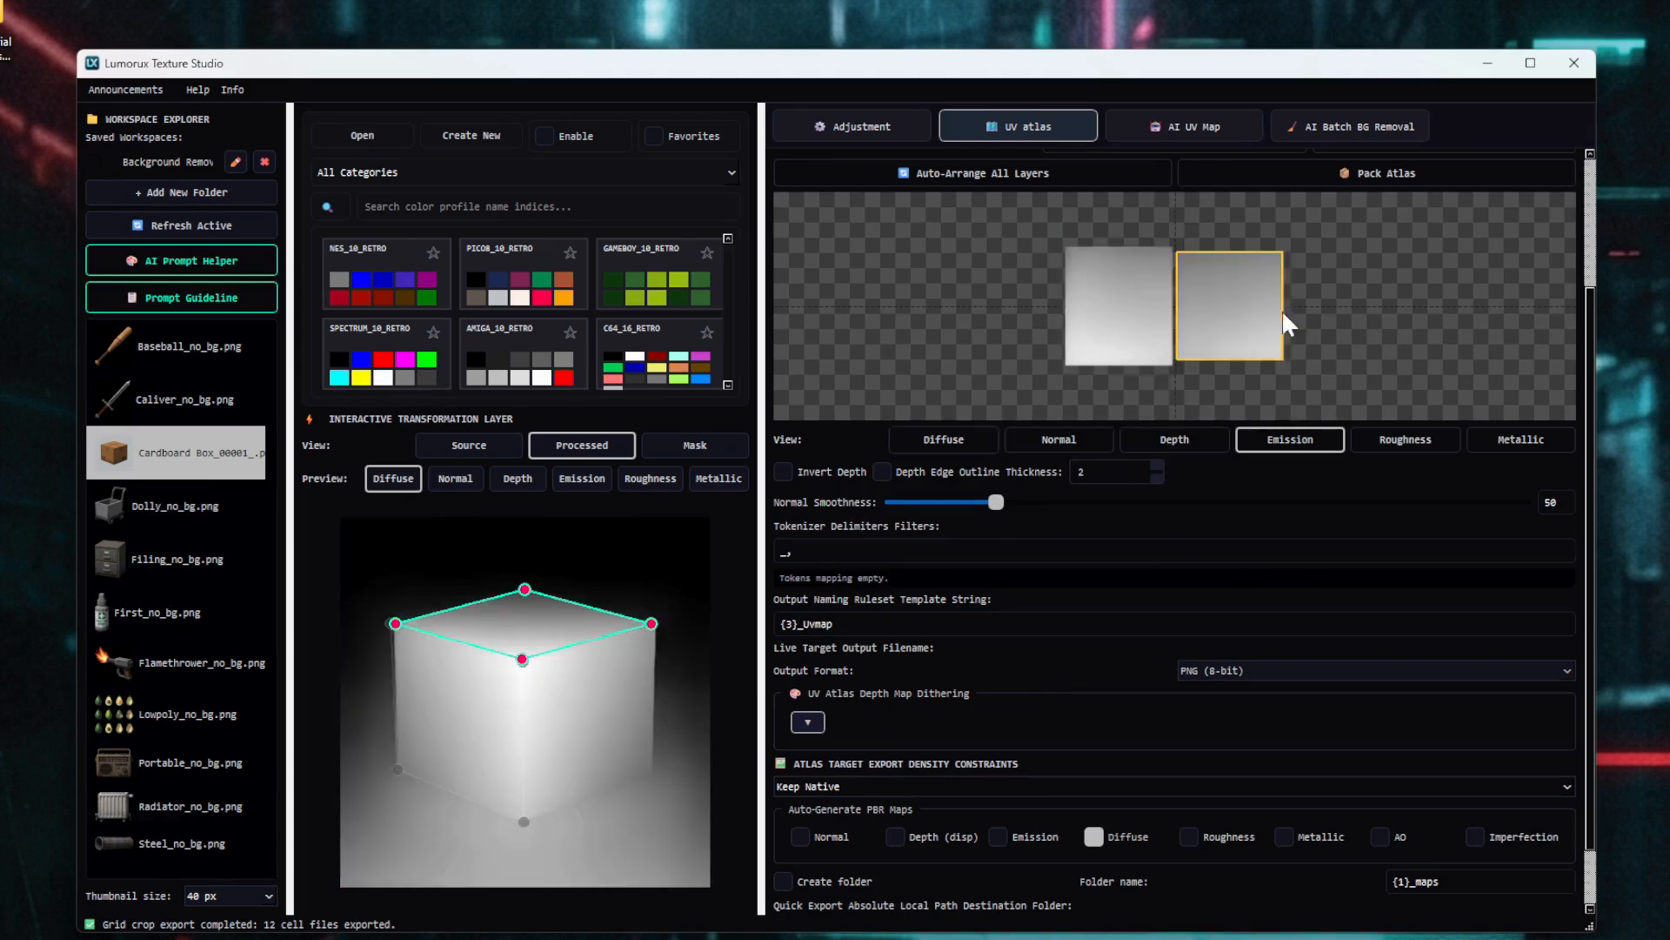
left_click(1509, 443)
left_click(927, 445)
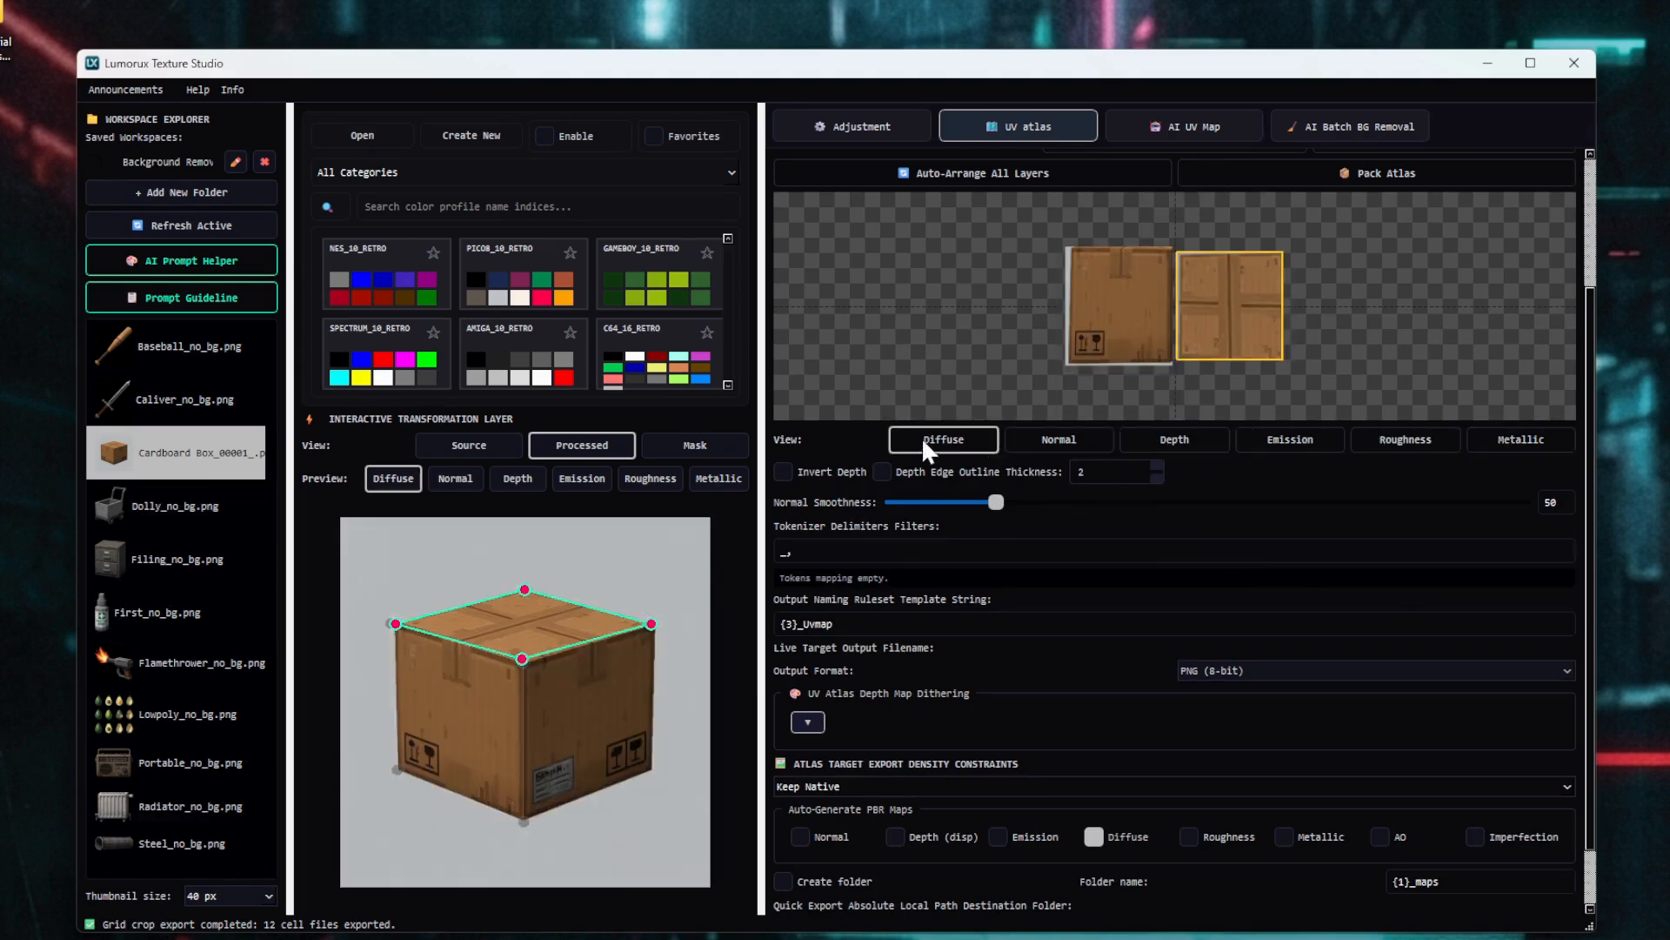
- Enable Normal, Depth (disp), Emission, Roughness, Metallic, AO and Imperfection in the atlas's auto-generated PBR maps, alongside Diffuse
scroll(863, 687, "down", 2)
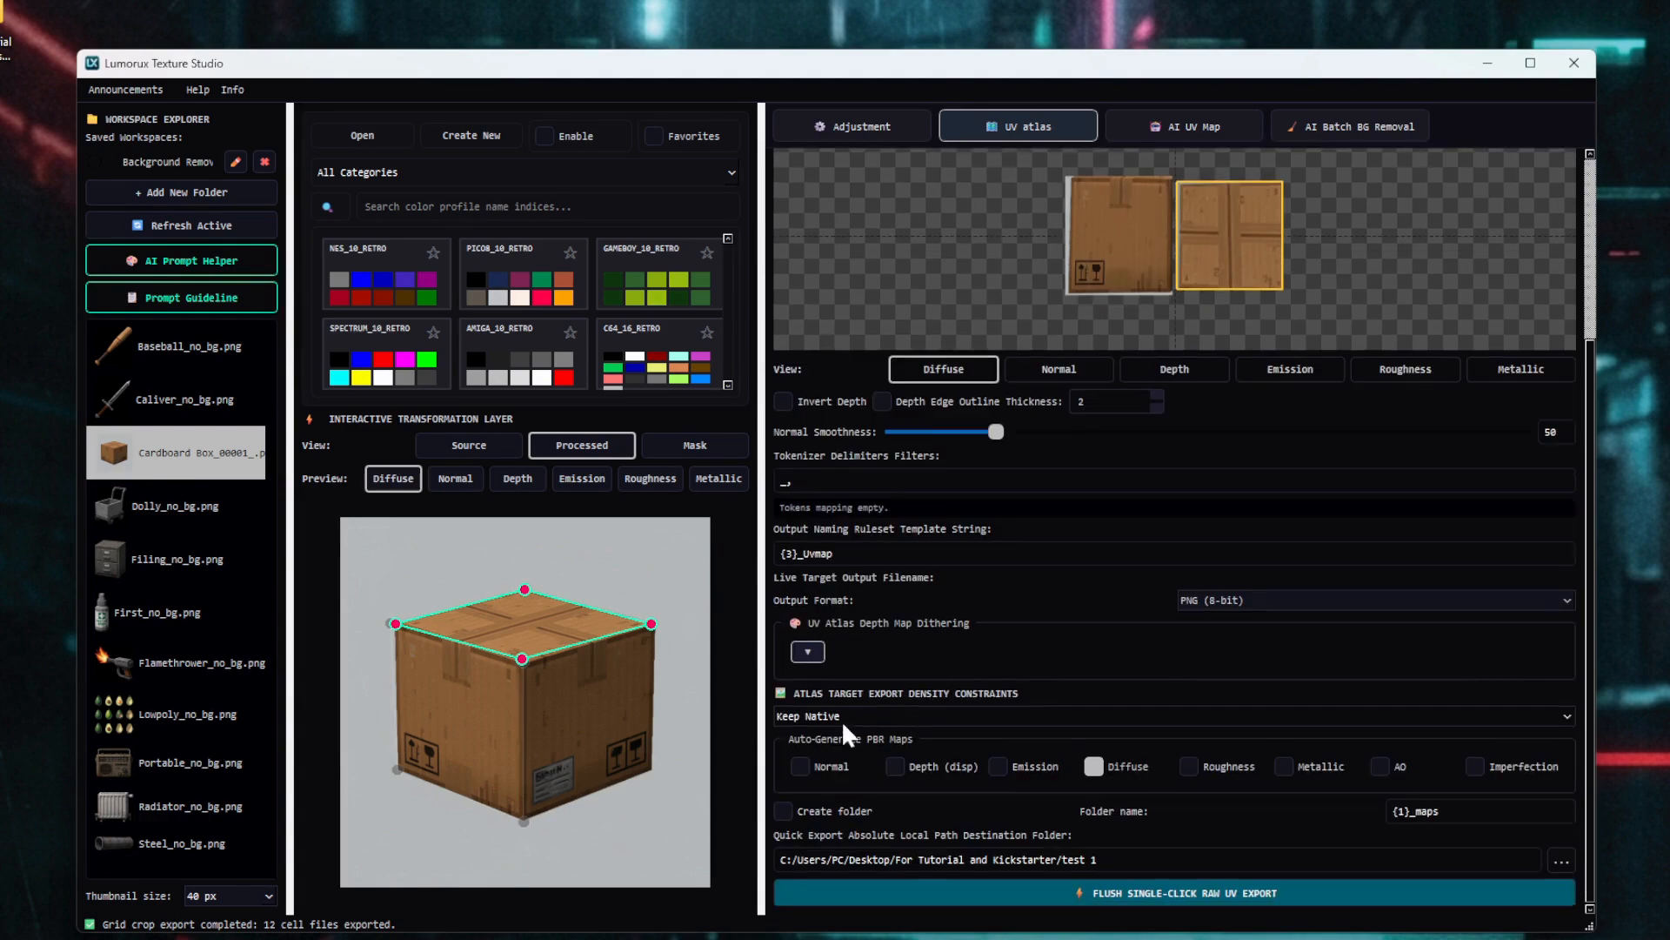
left_click(800, 765)
left_click(894, 766)
left_click(998, 766)
left_click(1188, 766)
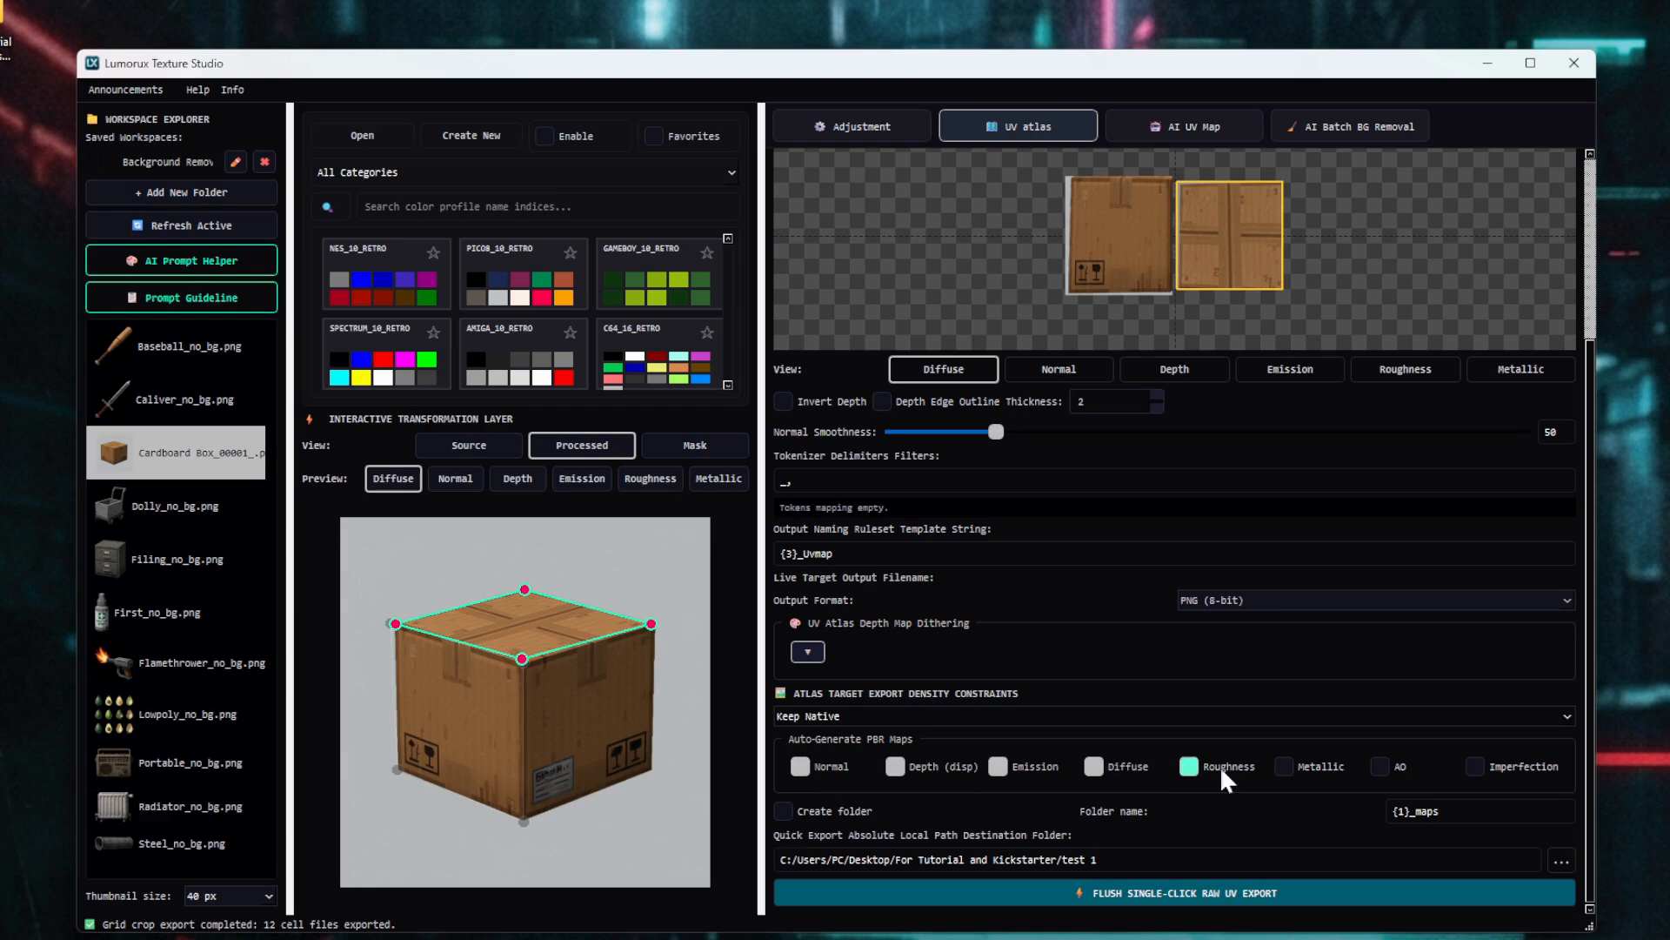
left_click(1284, 766)
left_click(1380, 766)
left_click(1474, 765)
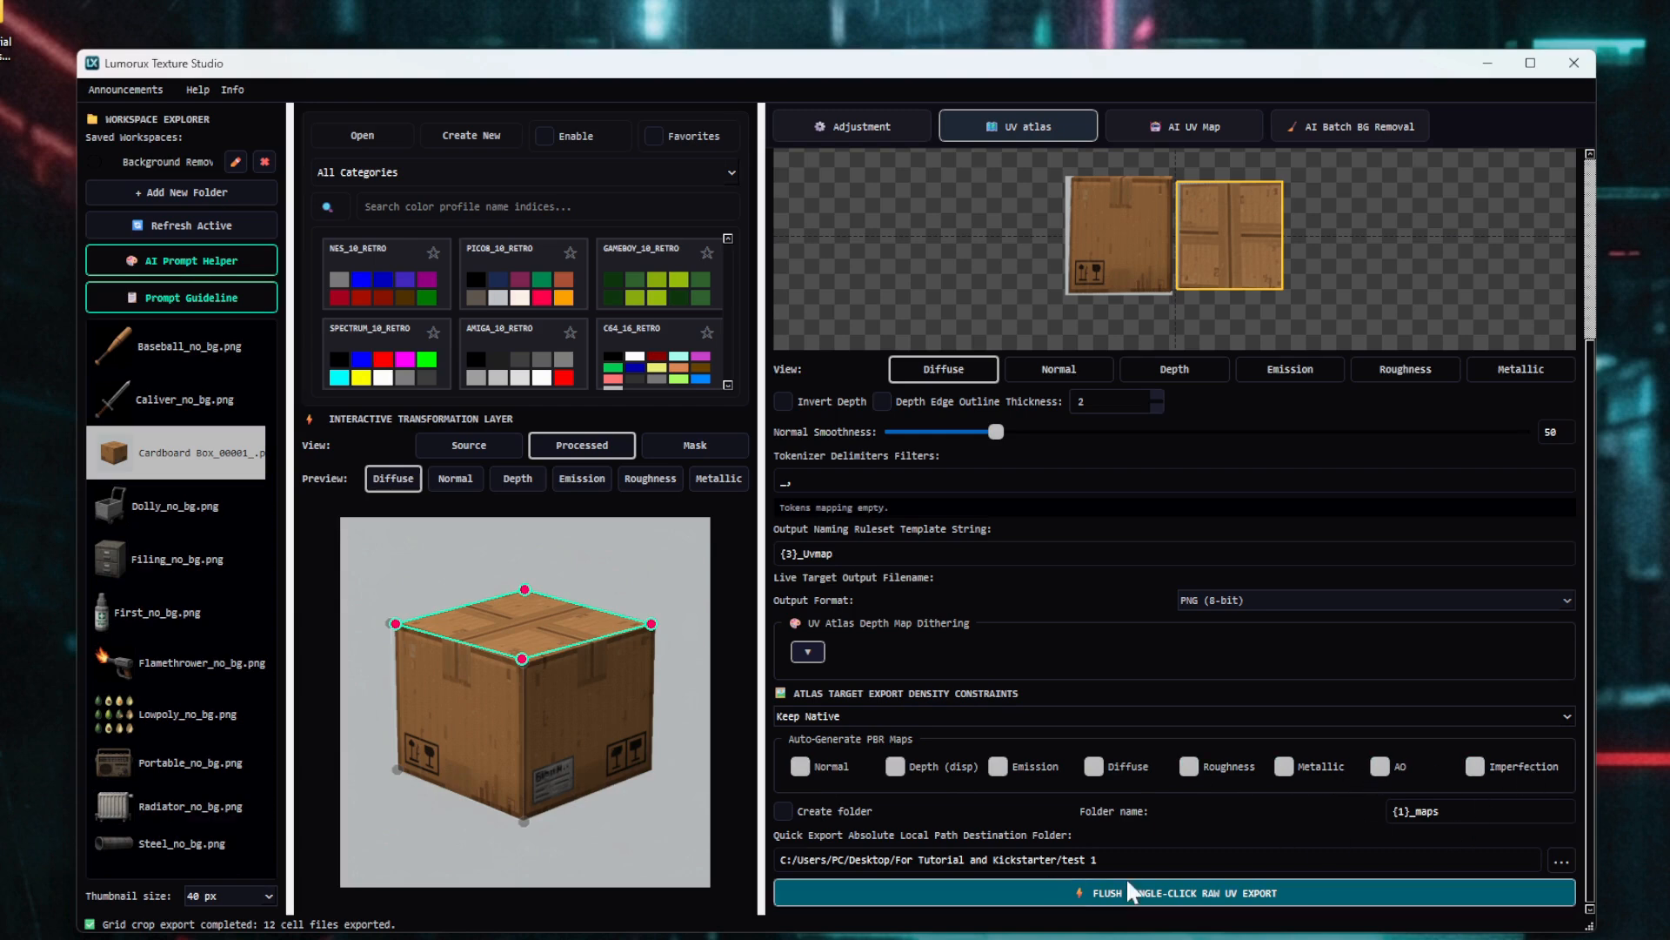
- Enable folder creation with the name {1}_maps, and run the raw UV export with the offered resample settings
left_click(783, 810)
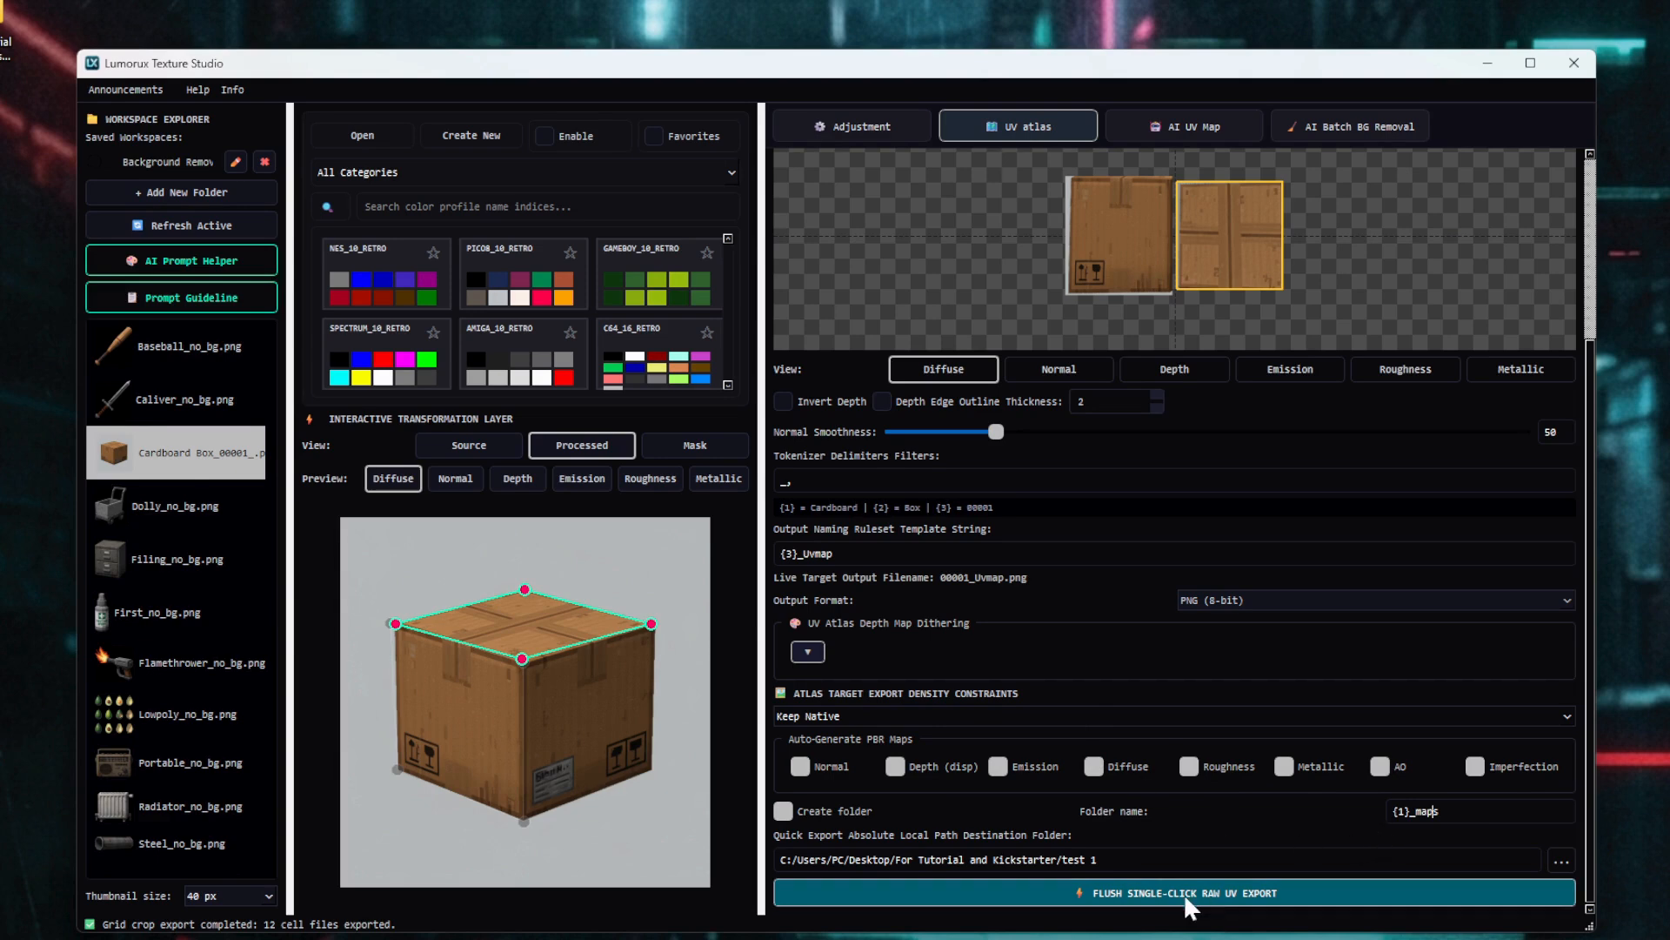
left_click(1135, 889)
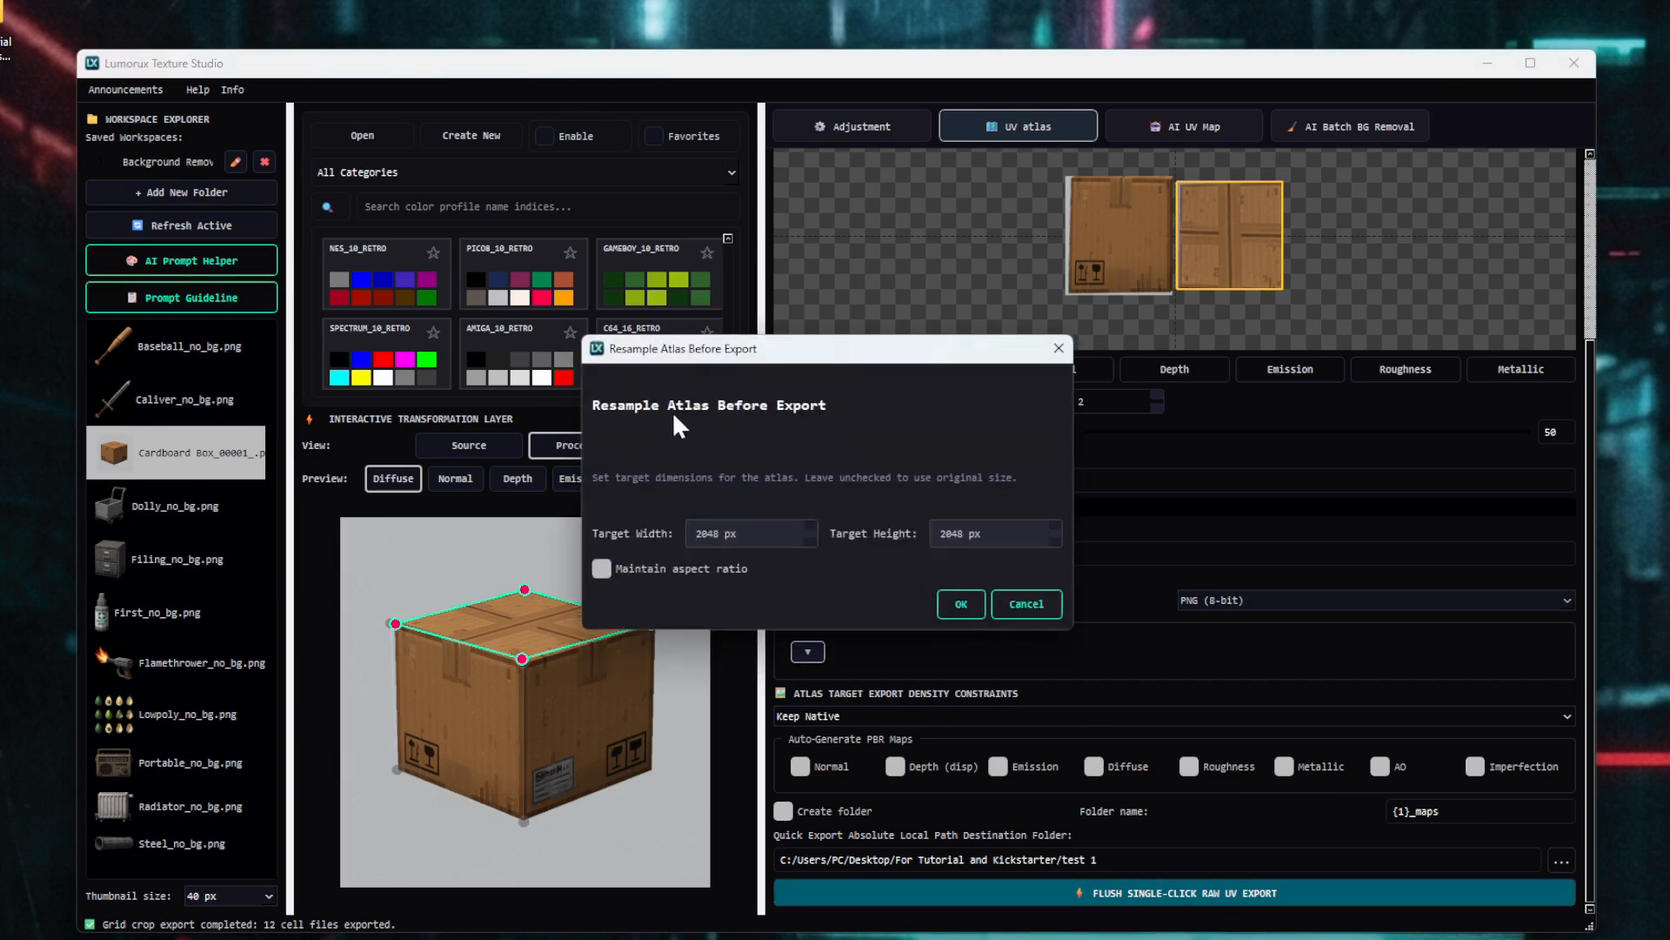
left_click(960, 603)
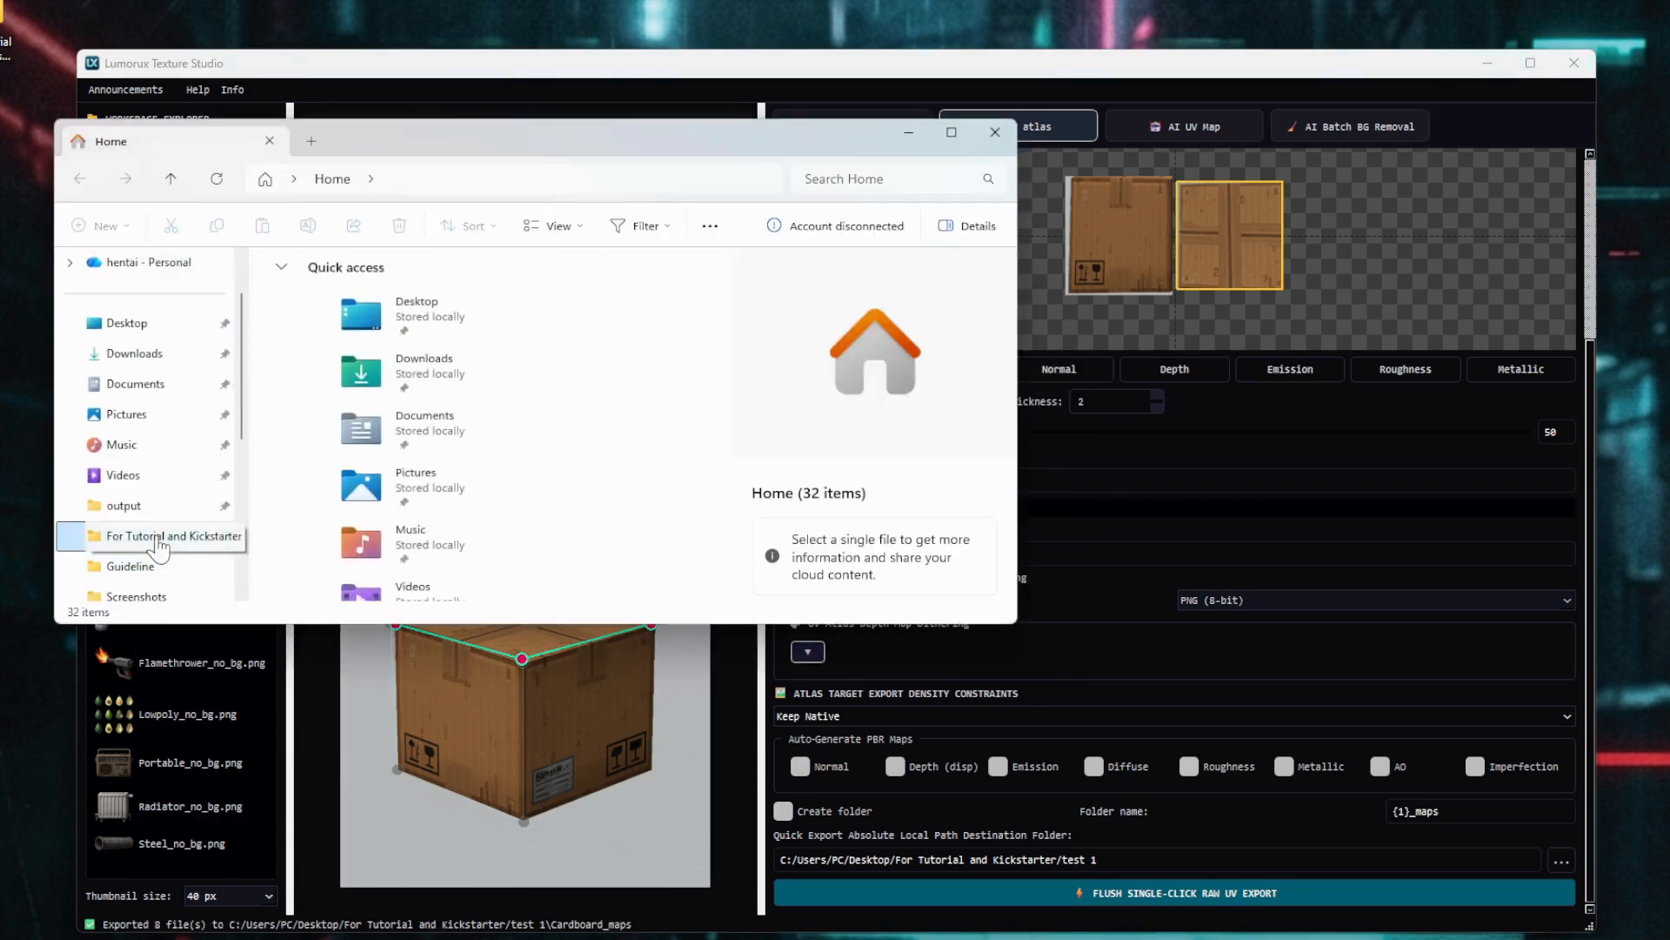
- In File Explorer, open the Cardboard_maps folder inside For Tutorial and Kickstarter > test 1
left_click(130, 536)
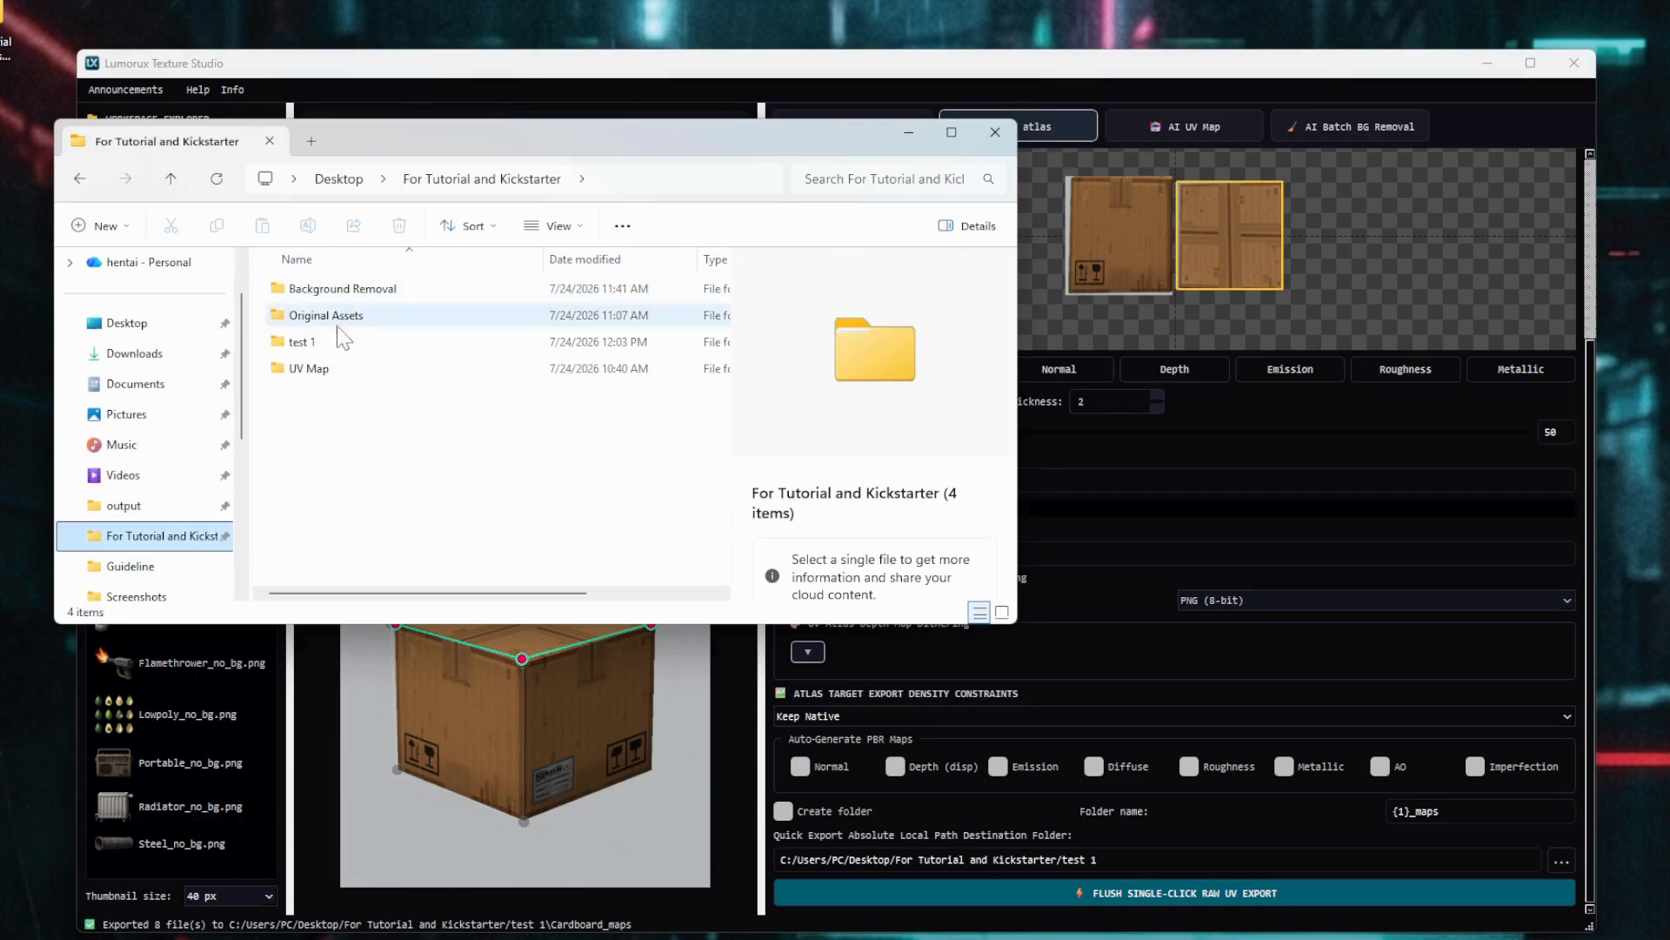
double_click(338, 341)
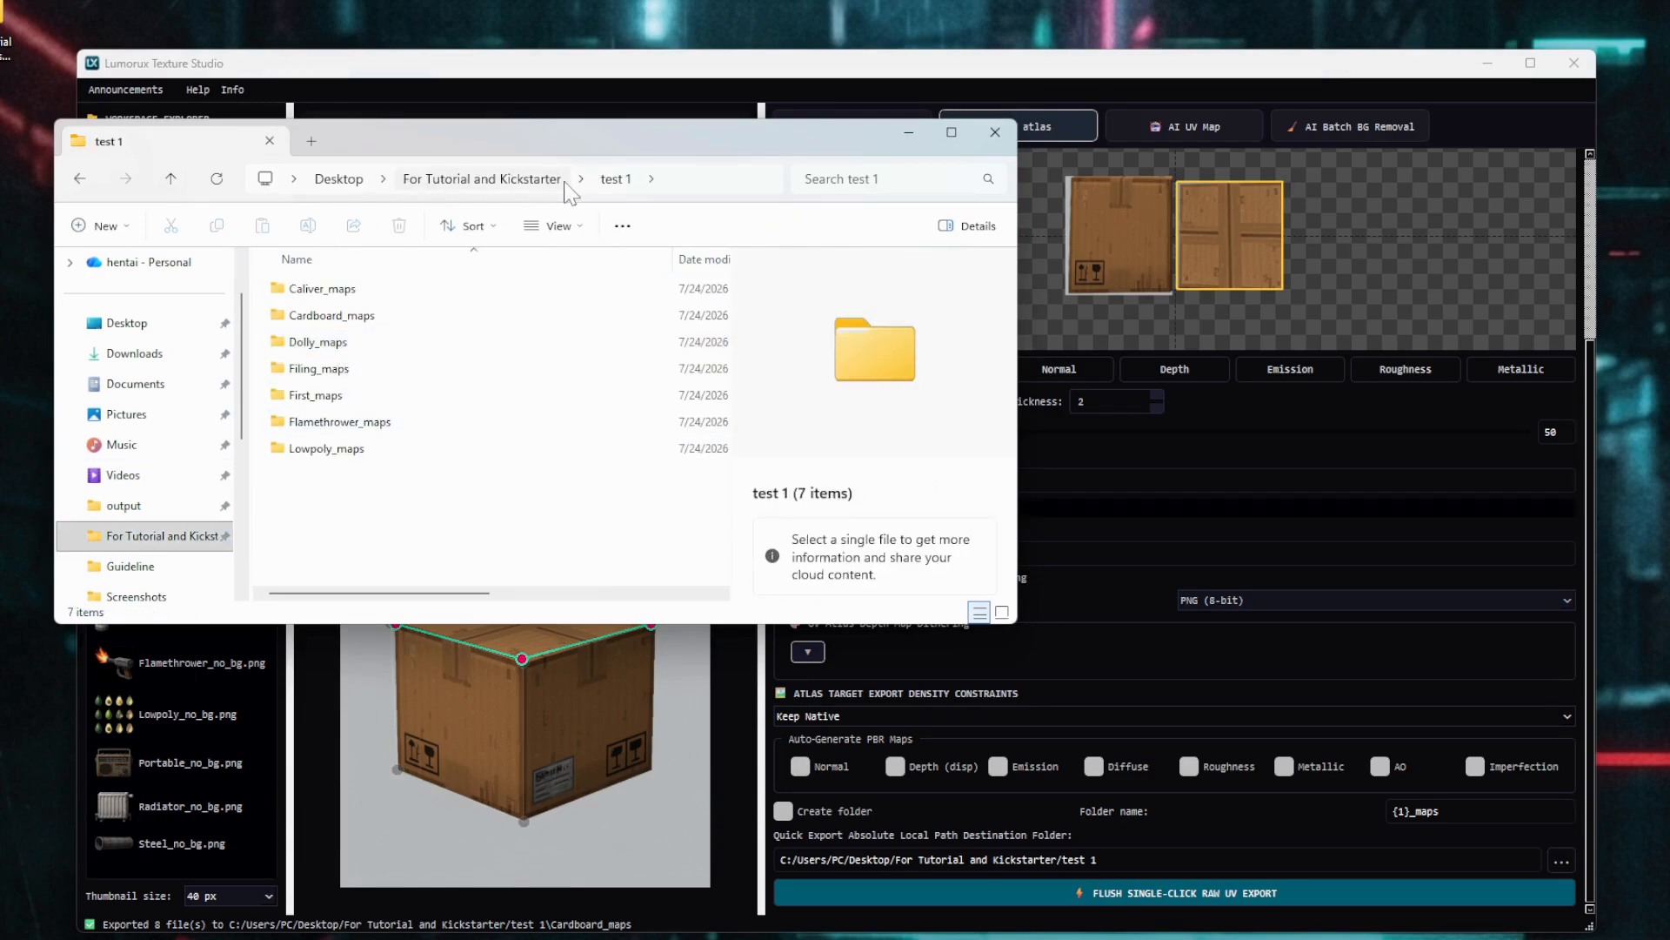
left_click(539, 183)
double_click(316, 348)
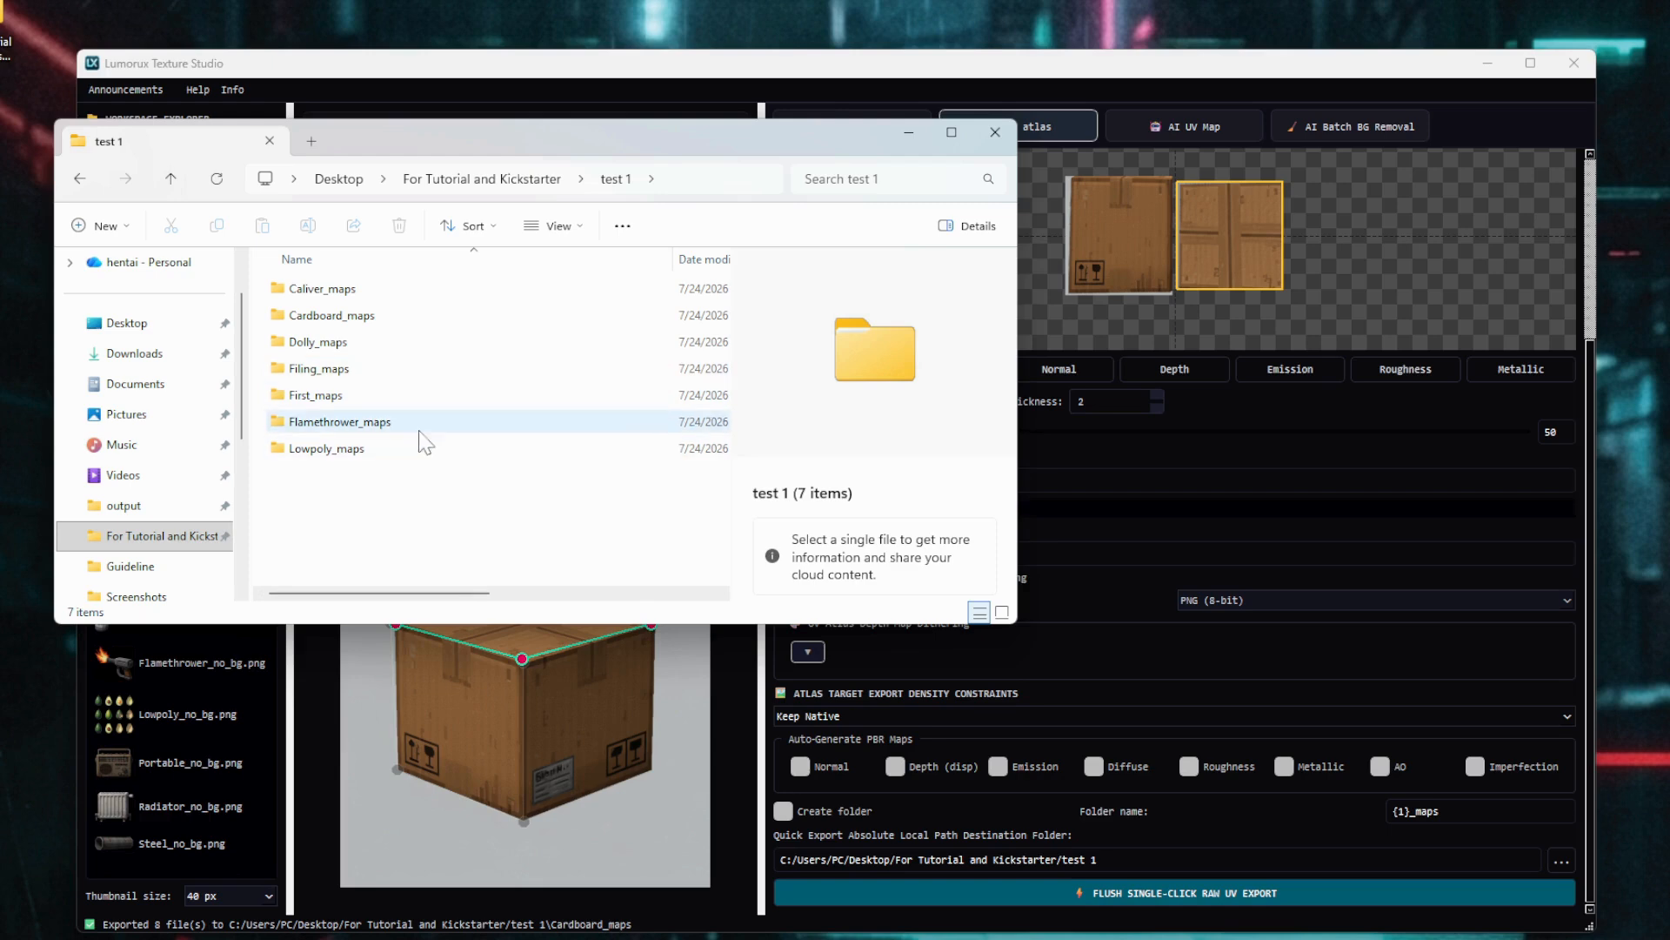
double_click(352, 319)
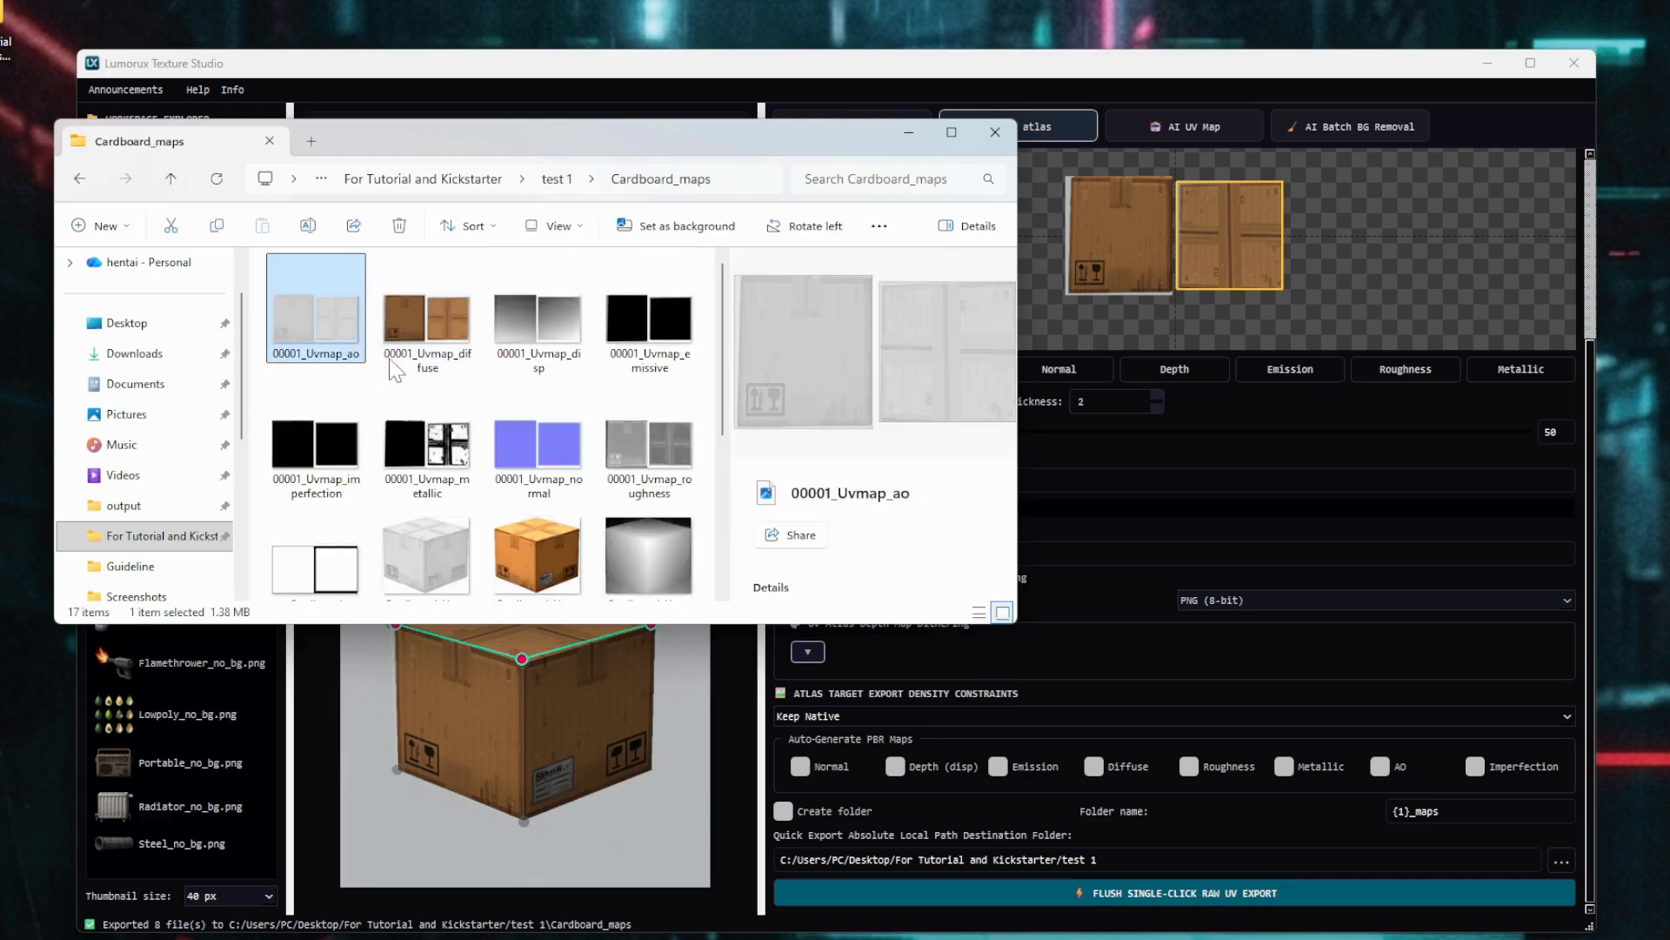
- Preview the exported 00001_Uvmap metallic, diffuse, displacement, roughness and normal maps, and return to Lumorux Texture Studio
left_click(634, 471, "shift")
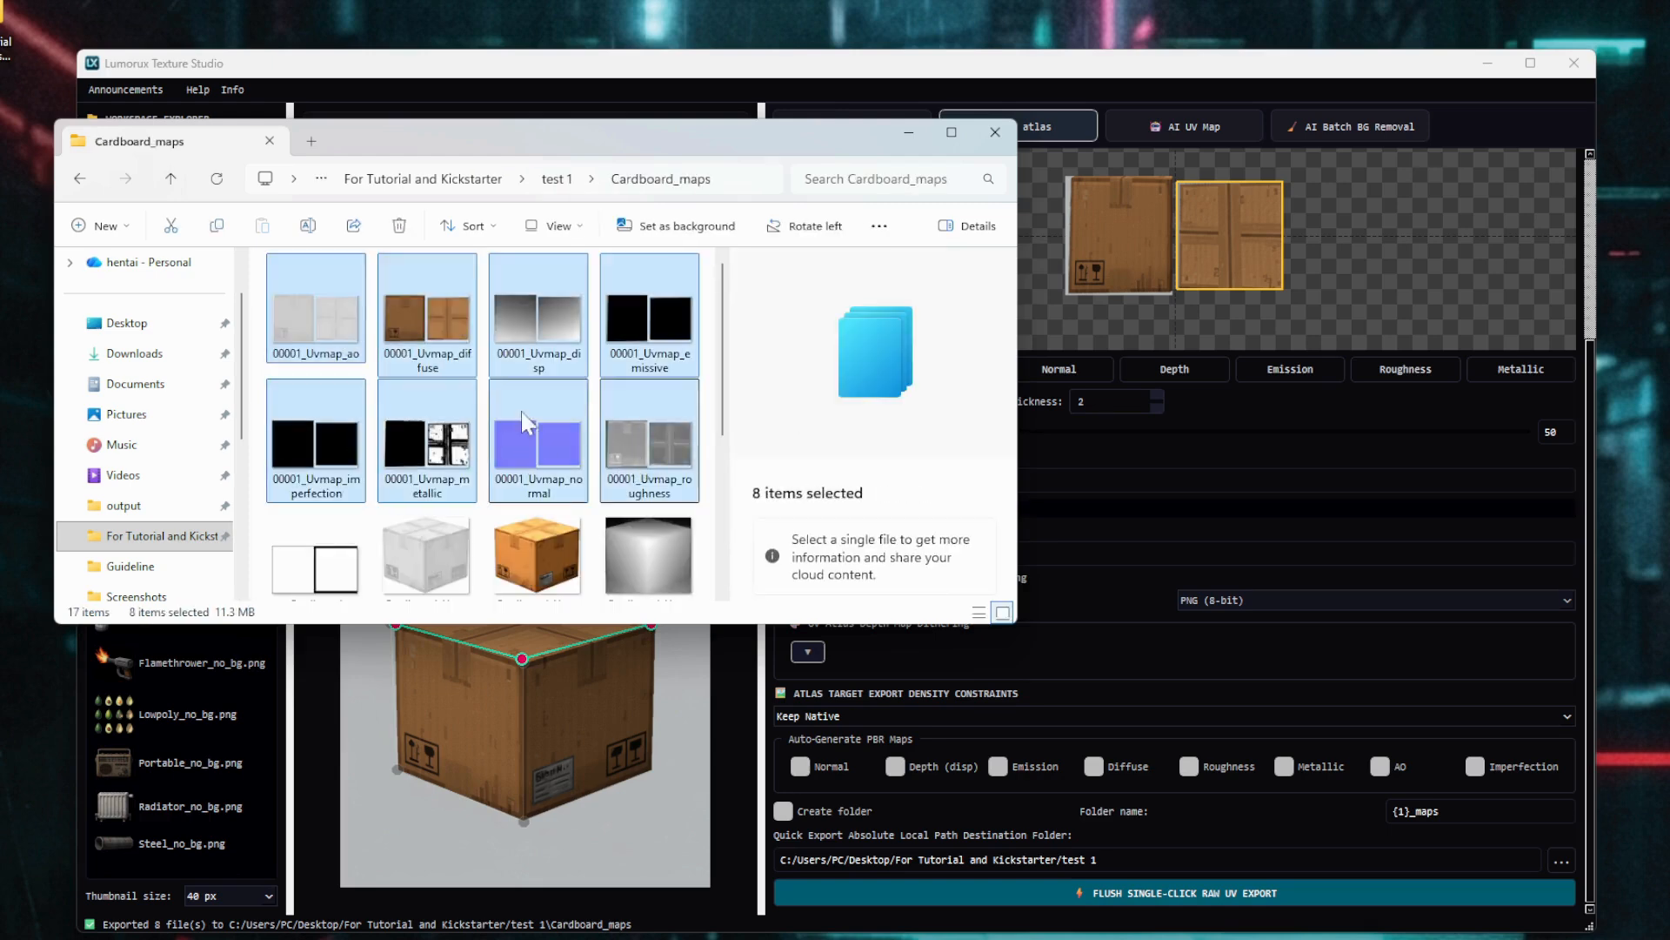
left_click(470, 455)
left_click(471, 352)
left_click(562, 355)
left_click(625, 435)
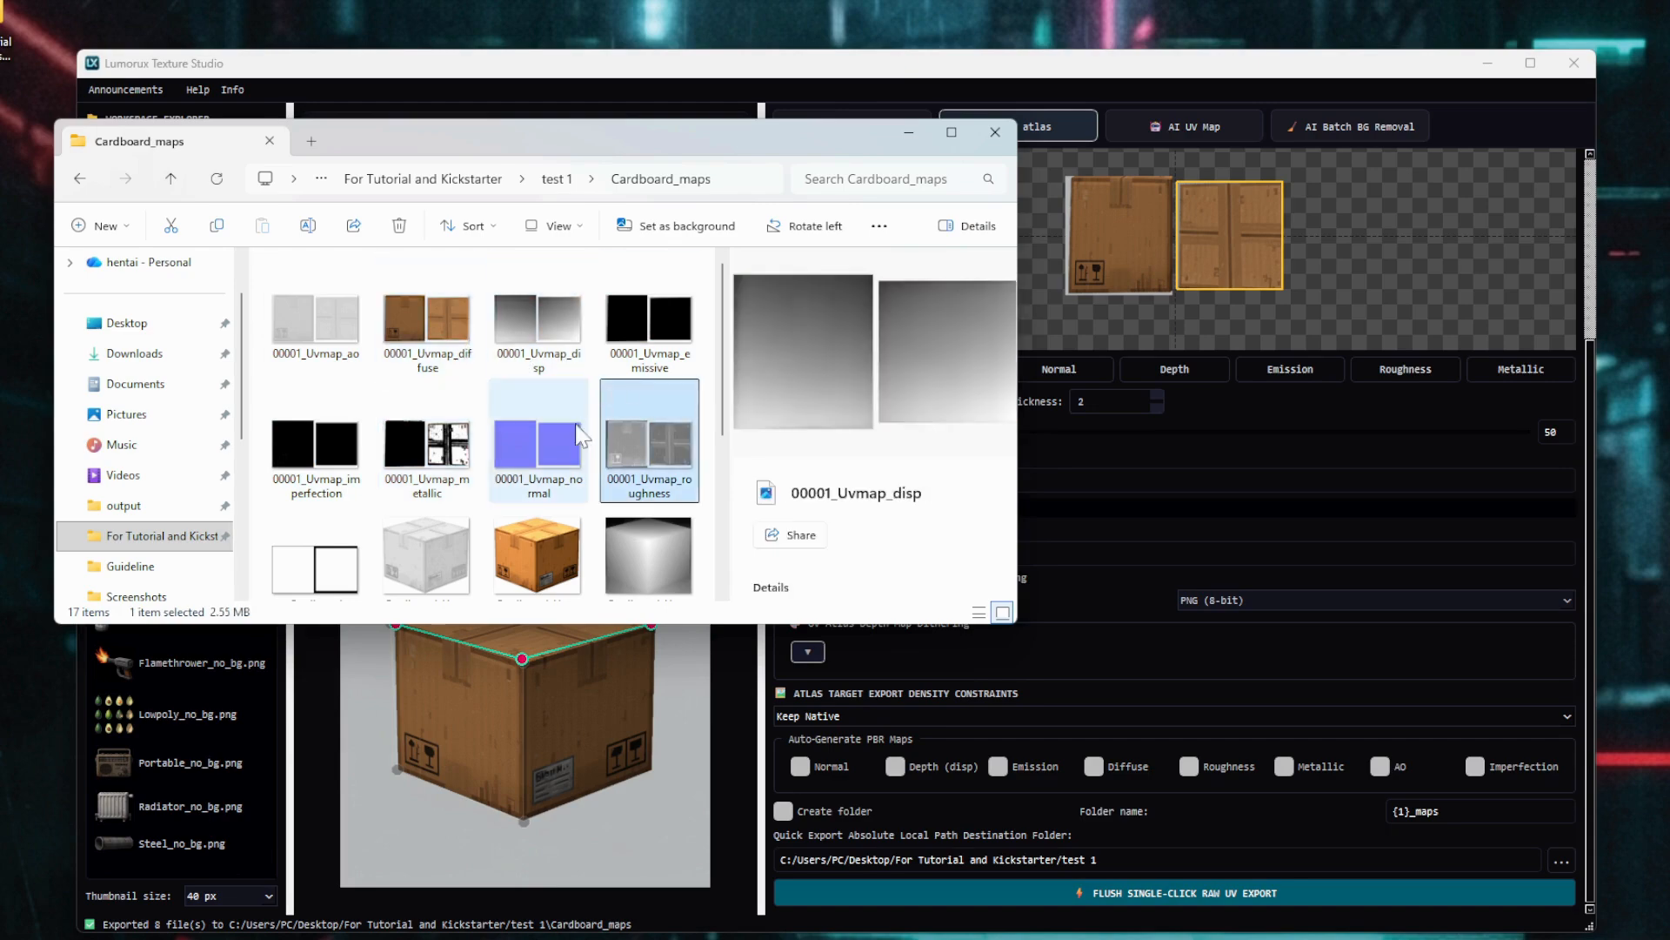
left_click(548, 436)
left_click(409, 435)
left_click(995, 132)
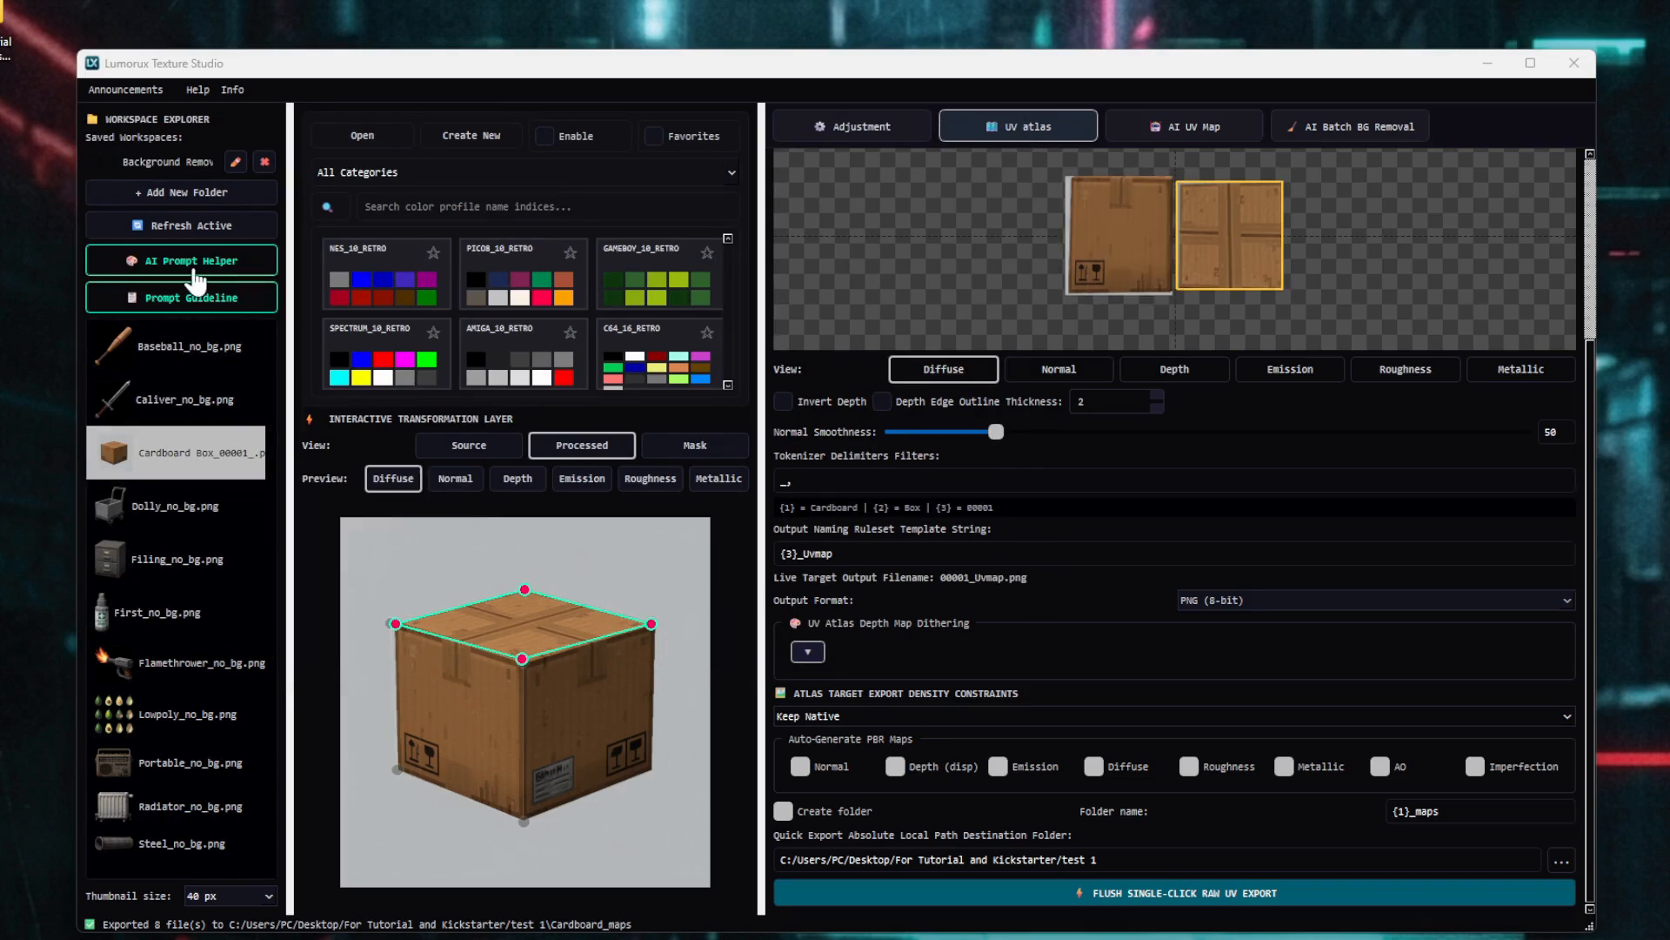
- Open the AI Prompt Helper and generate several prompts from the template "a guy walking [object]"
left_click(194, 274)
left_click_drag(379, 328, 187, 324)
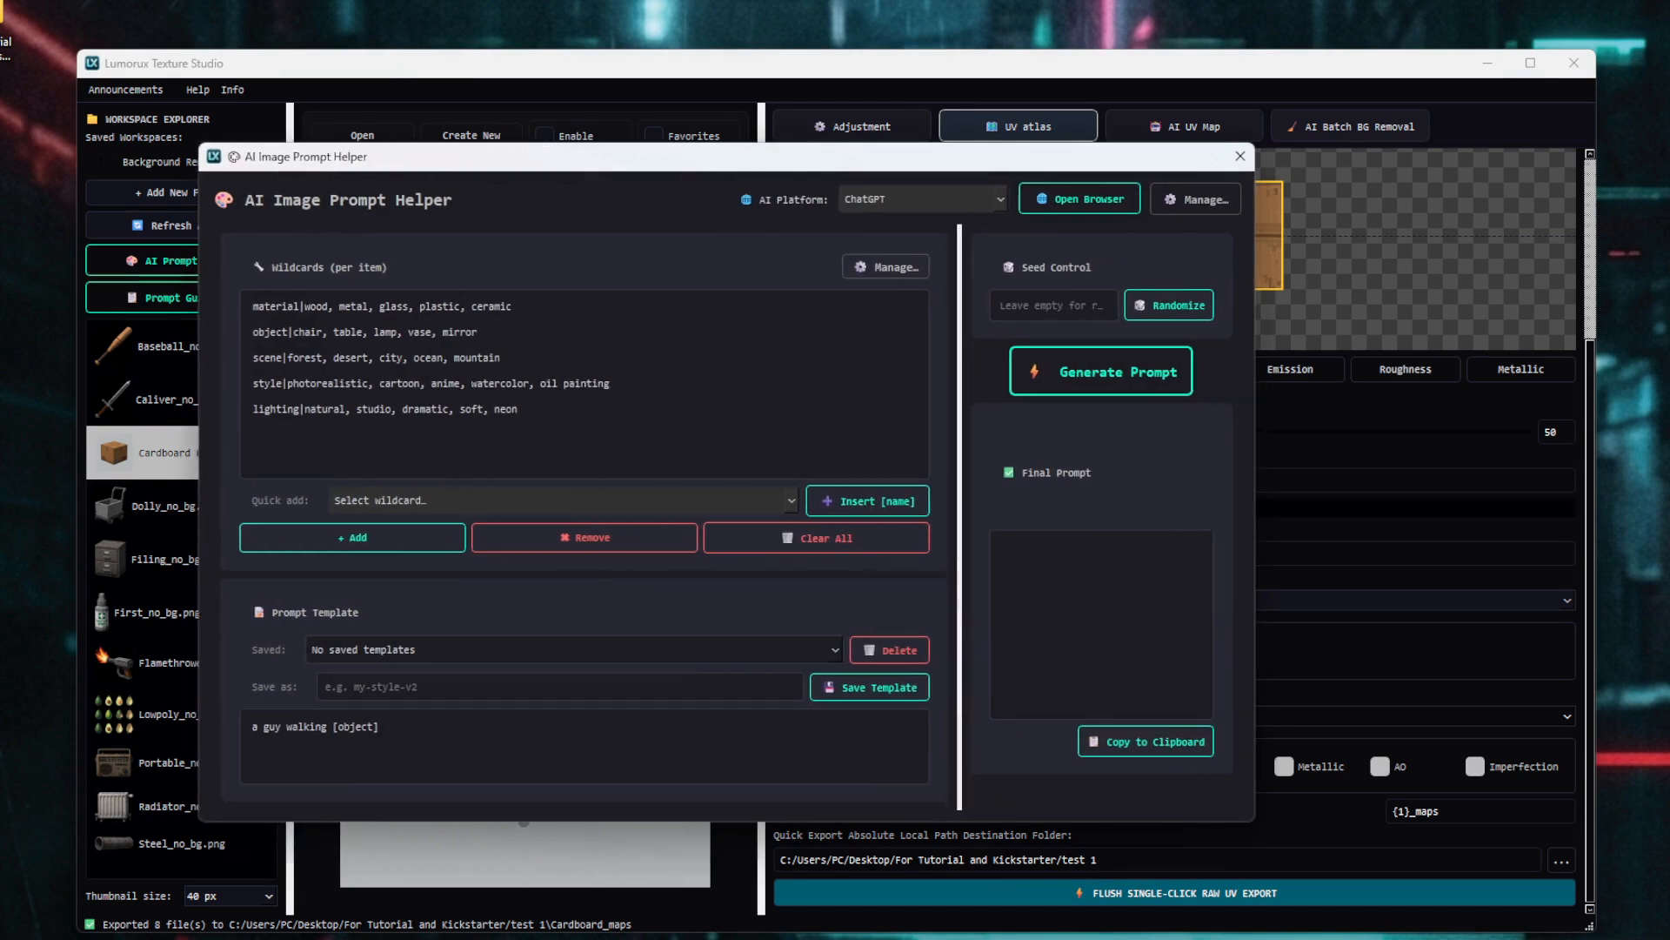
left_click_drag(381, 727, 251, 728)
left_click(382, 729)
left_click(1130, 391)
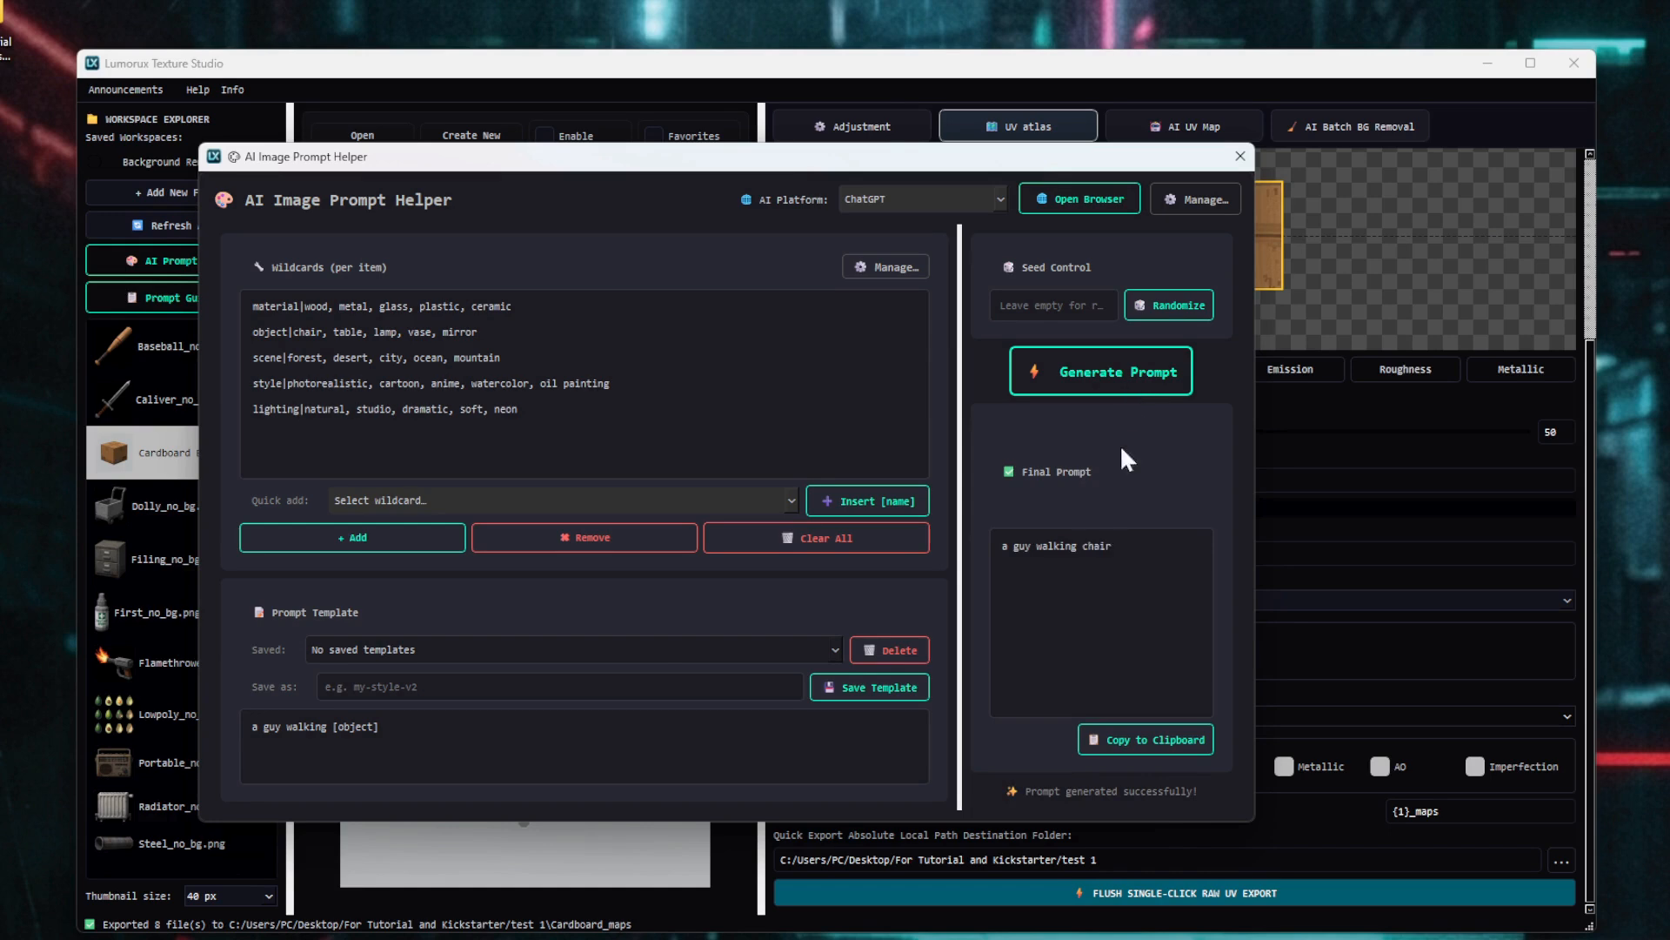
left_click(1103, 380)
left_click(1131, 383)
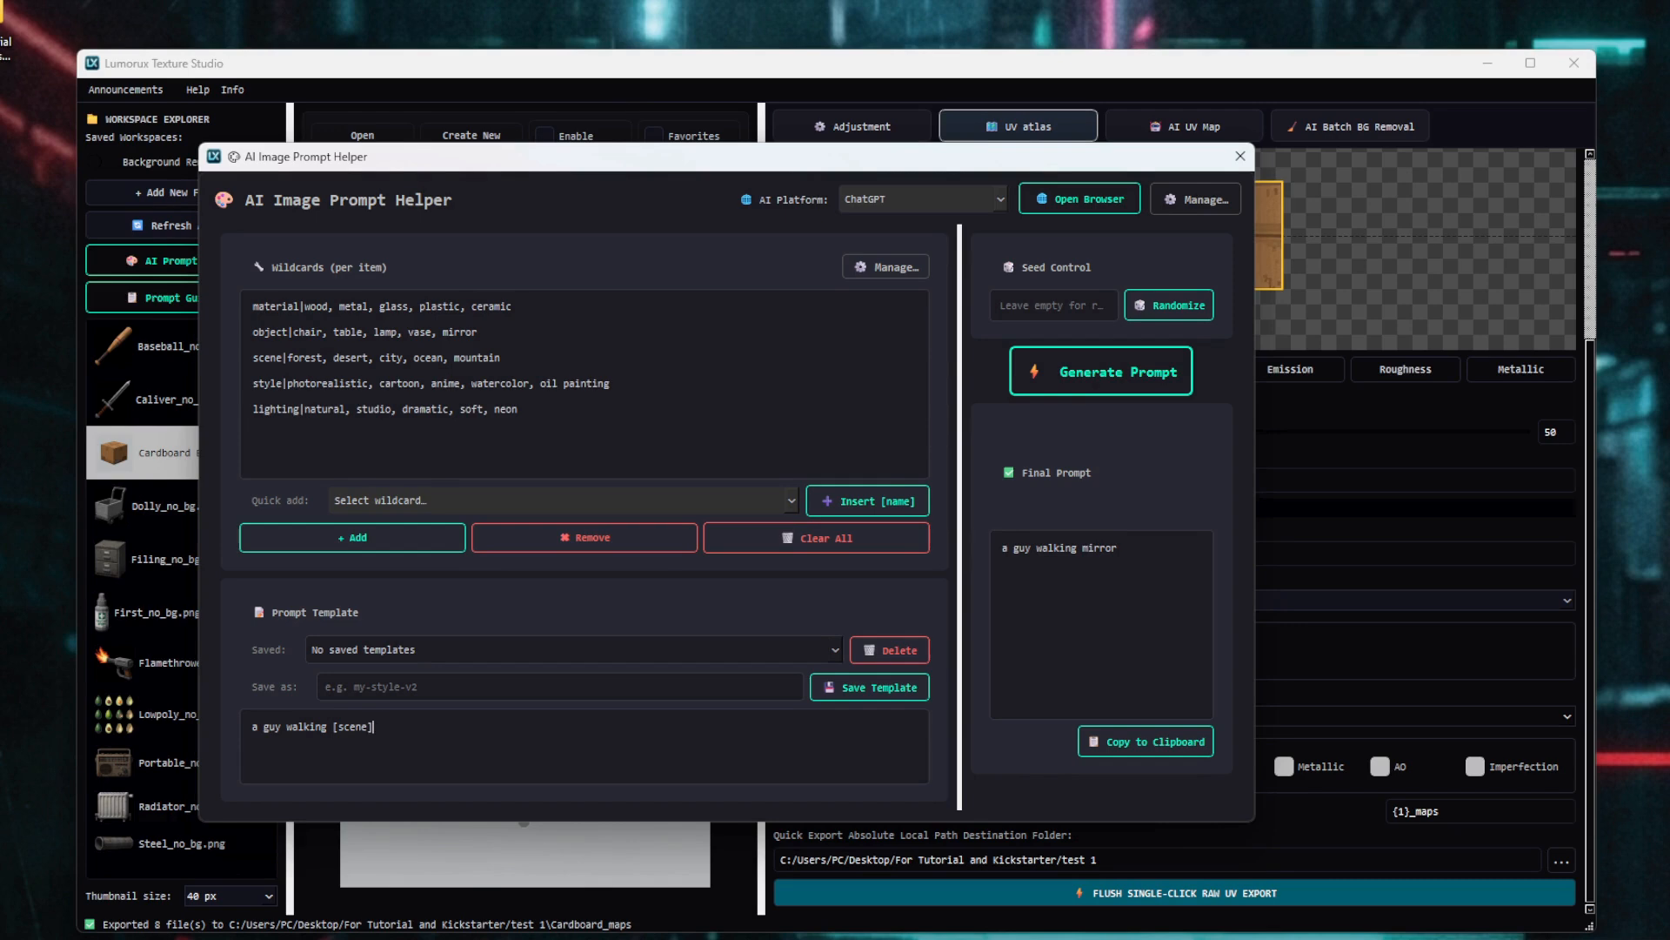
- Change the prompt template to "a guy walking [scene]" and generate prompts from the scene wildcard
left_click(1079, 382)
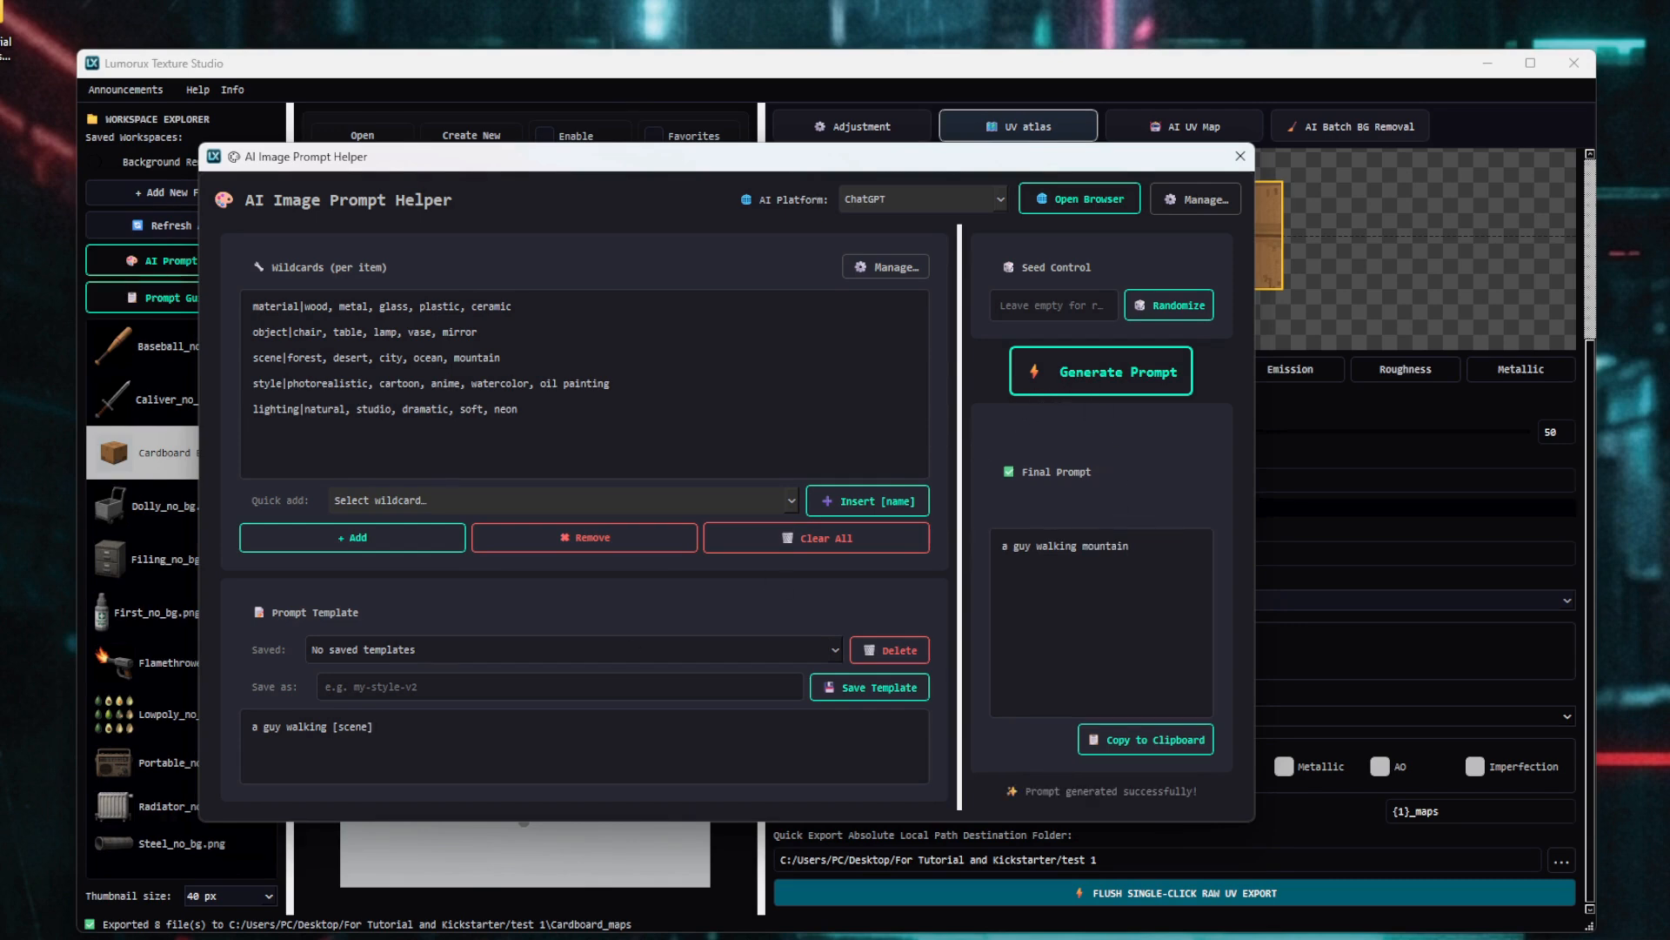
left_click(434, 358)
left_click(1057, 373)
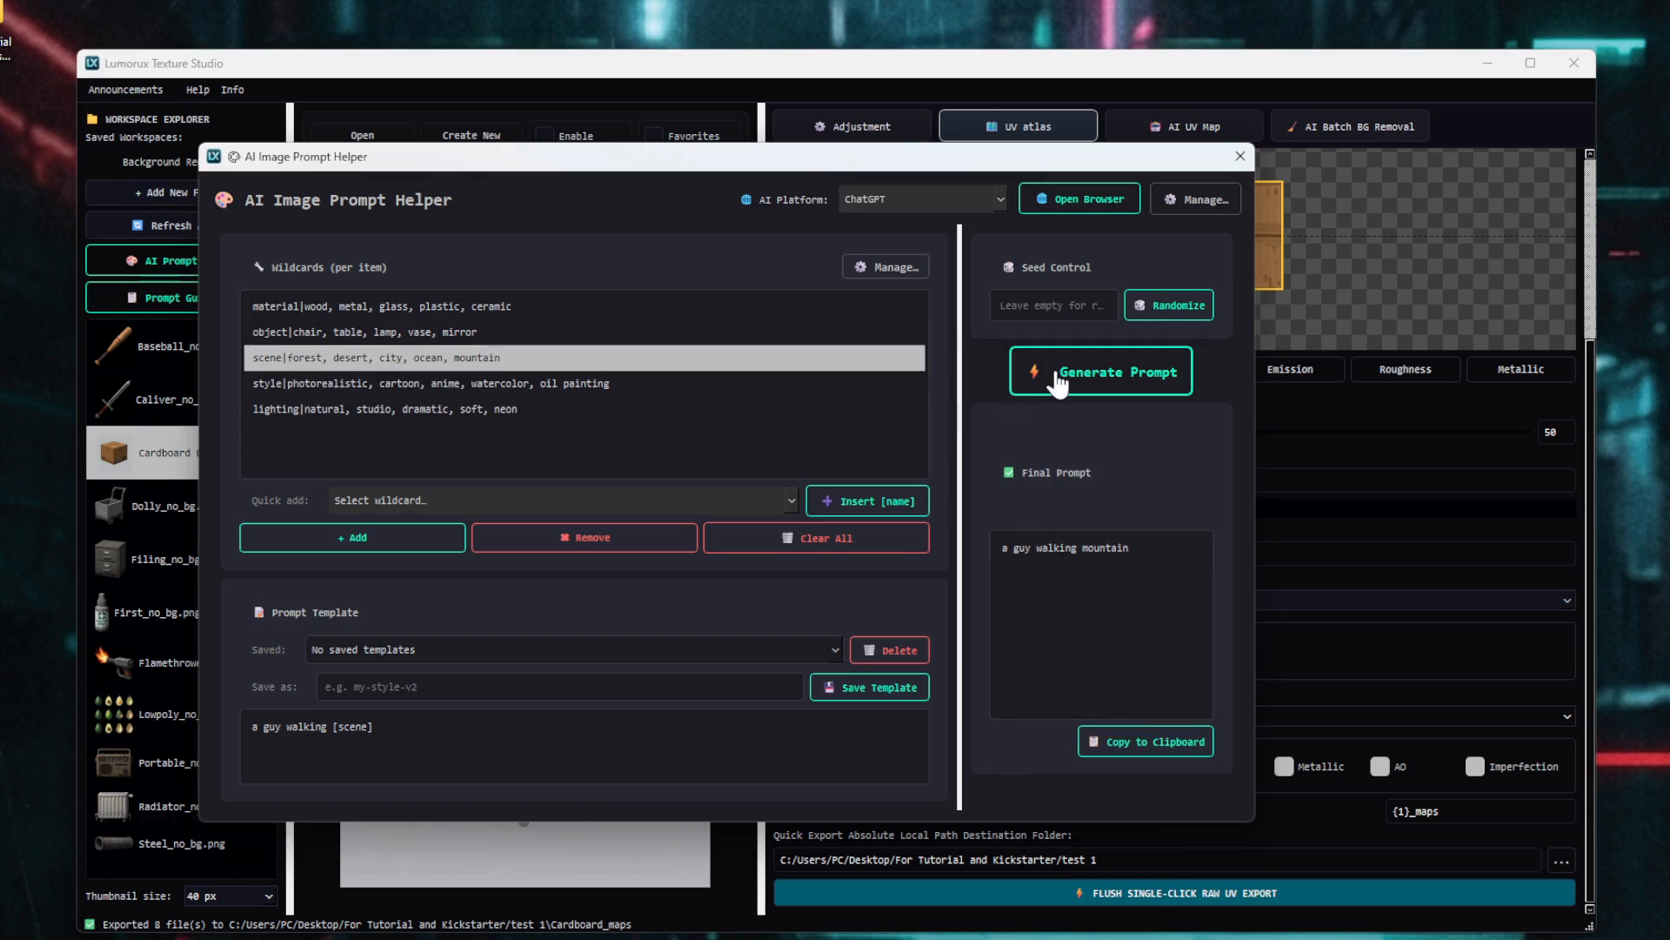
- Insert the object wildcard into the prompt template through quick add, dismissing the form for a new wildcard
left_click(774, 503)
left_click(706, 498)
left_click(545, 500)
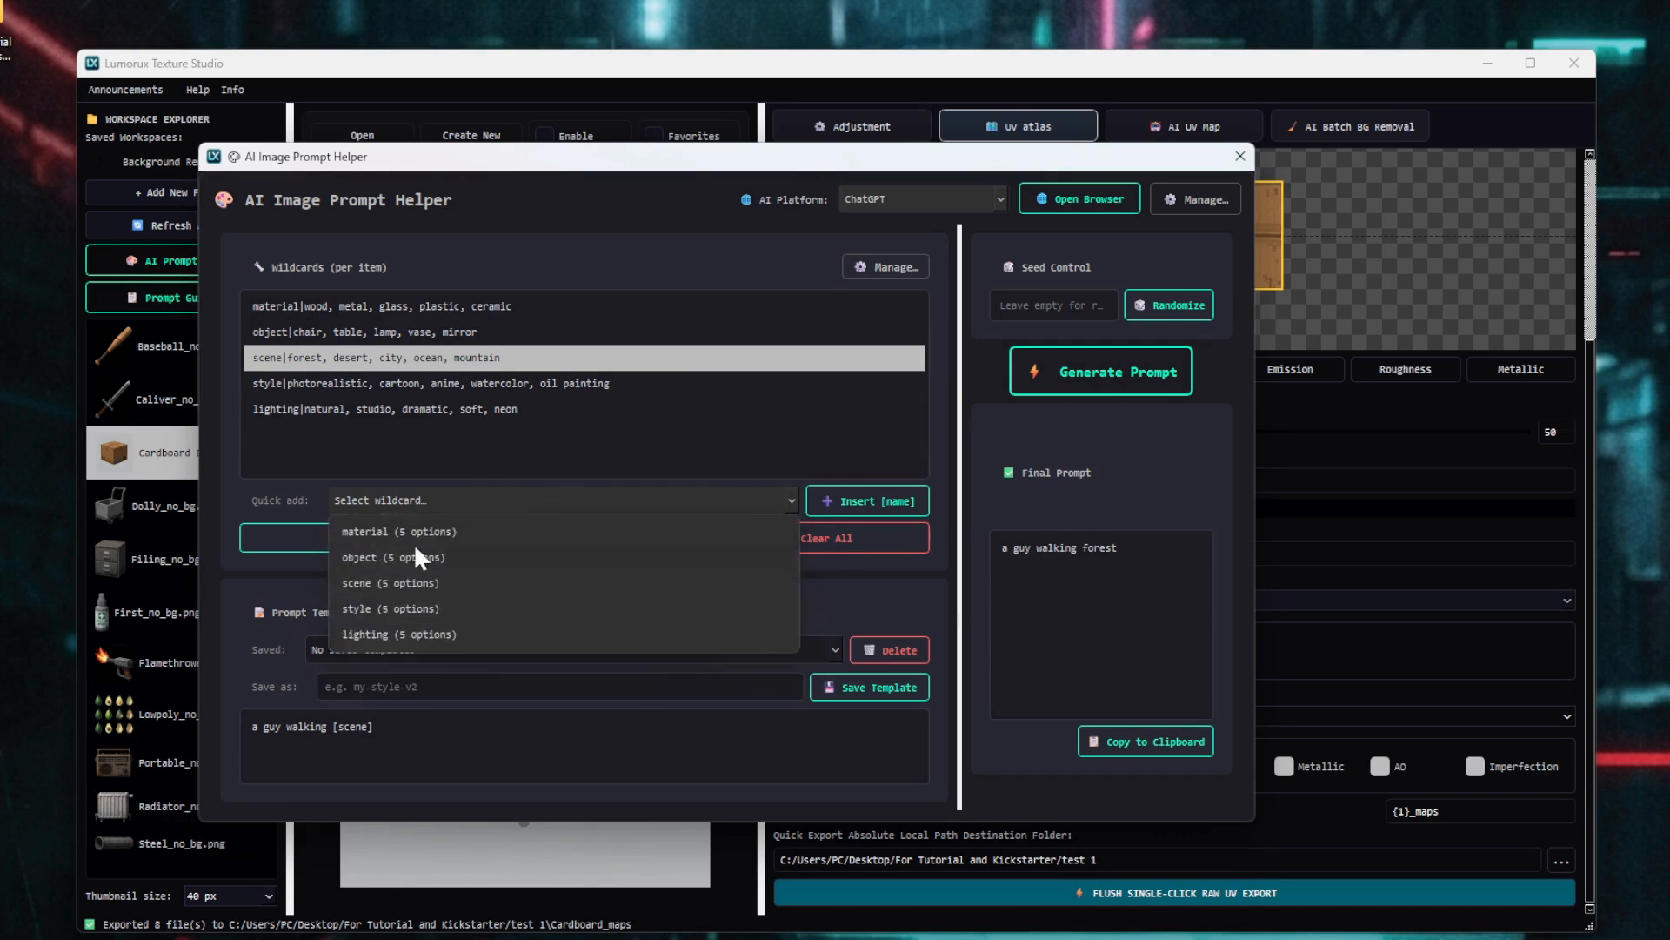
left_click(416, 557)
left_click(426, 539)
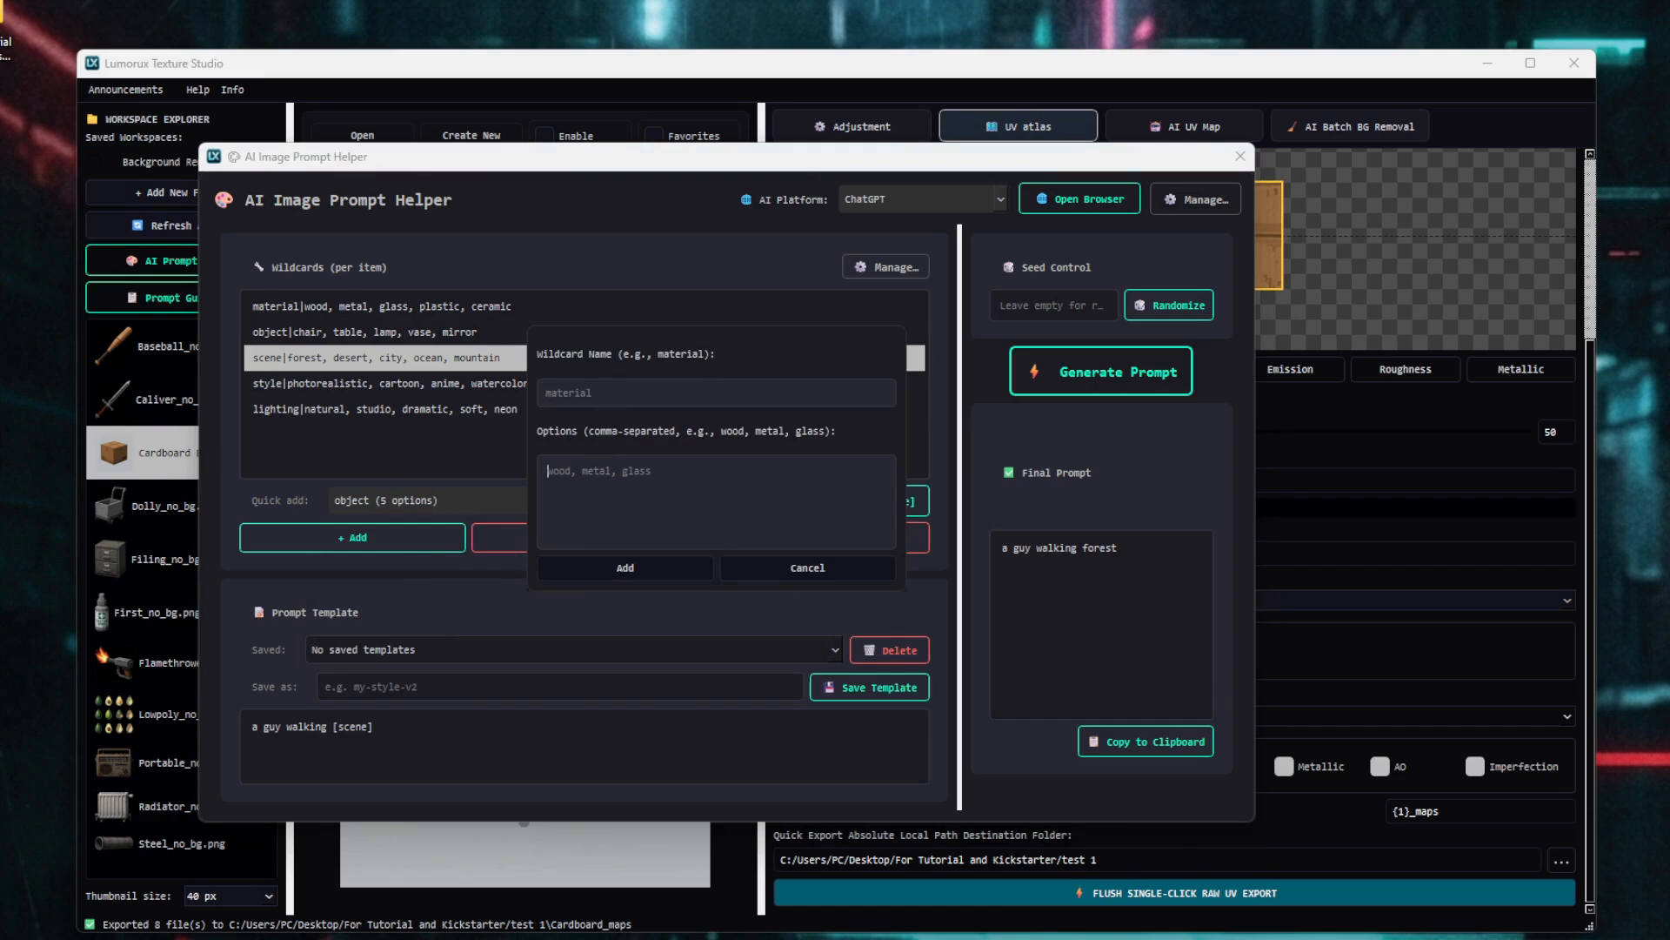
left_click(798, 568)
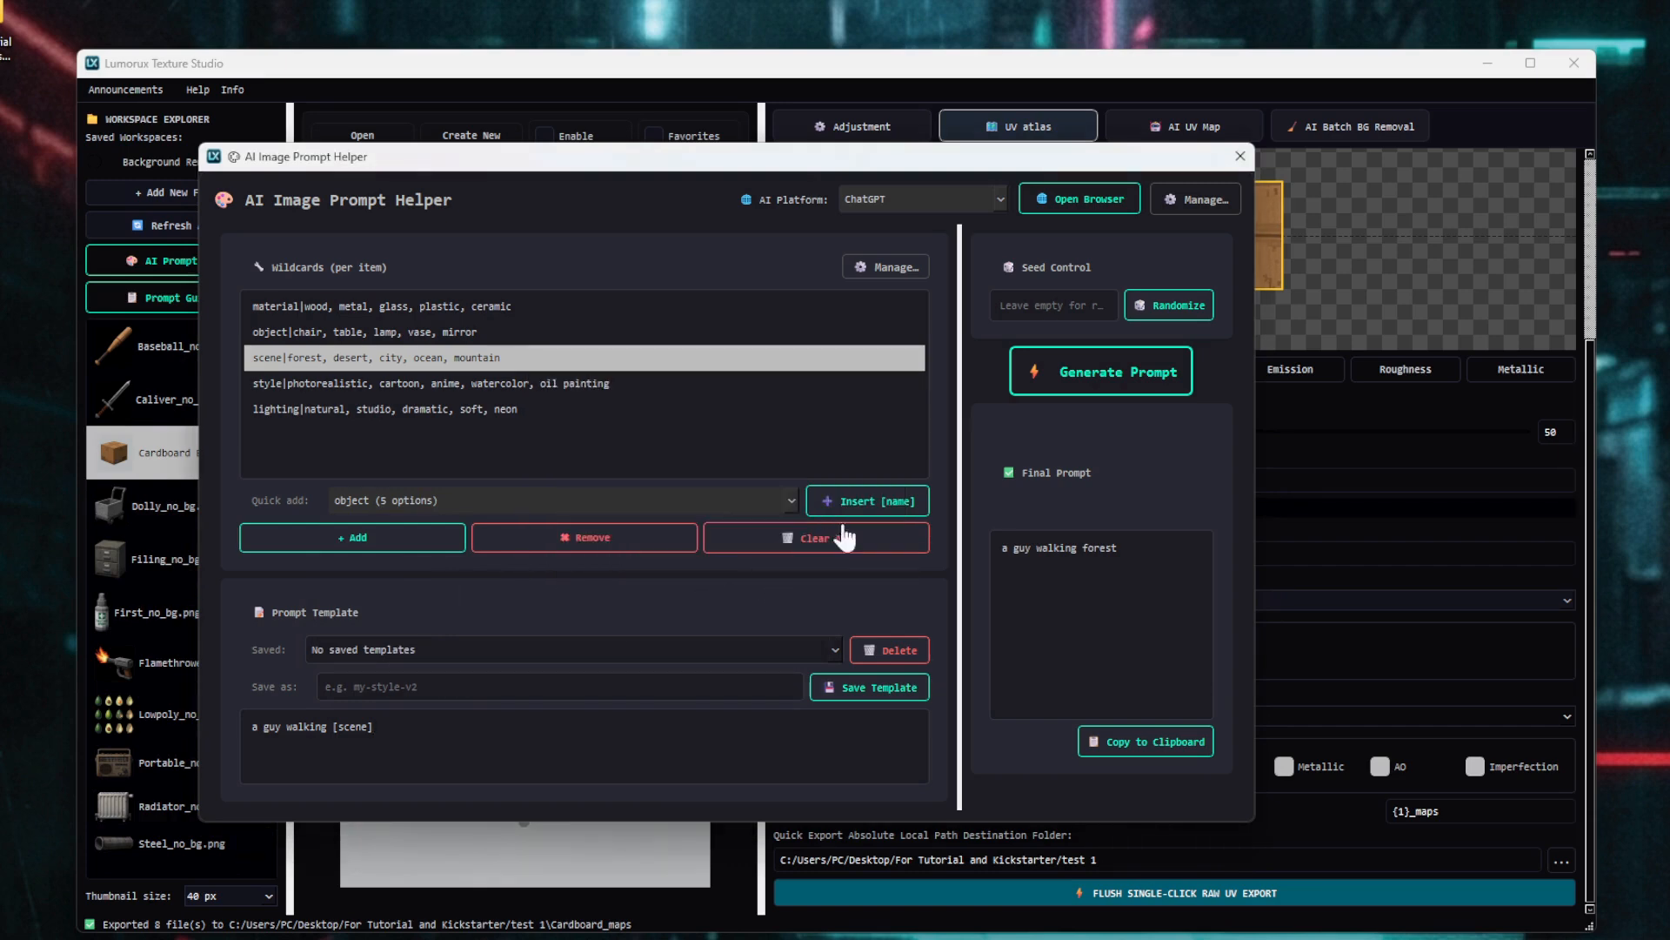
left_click(861, 503)
- Insert the style wildcard after [object] in the template and generate a prompt from all three wildcards
left_click(482, 505)
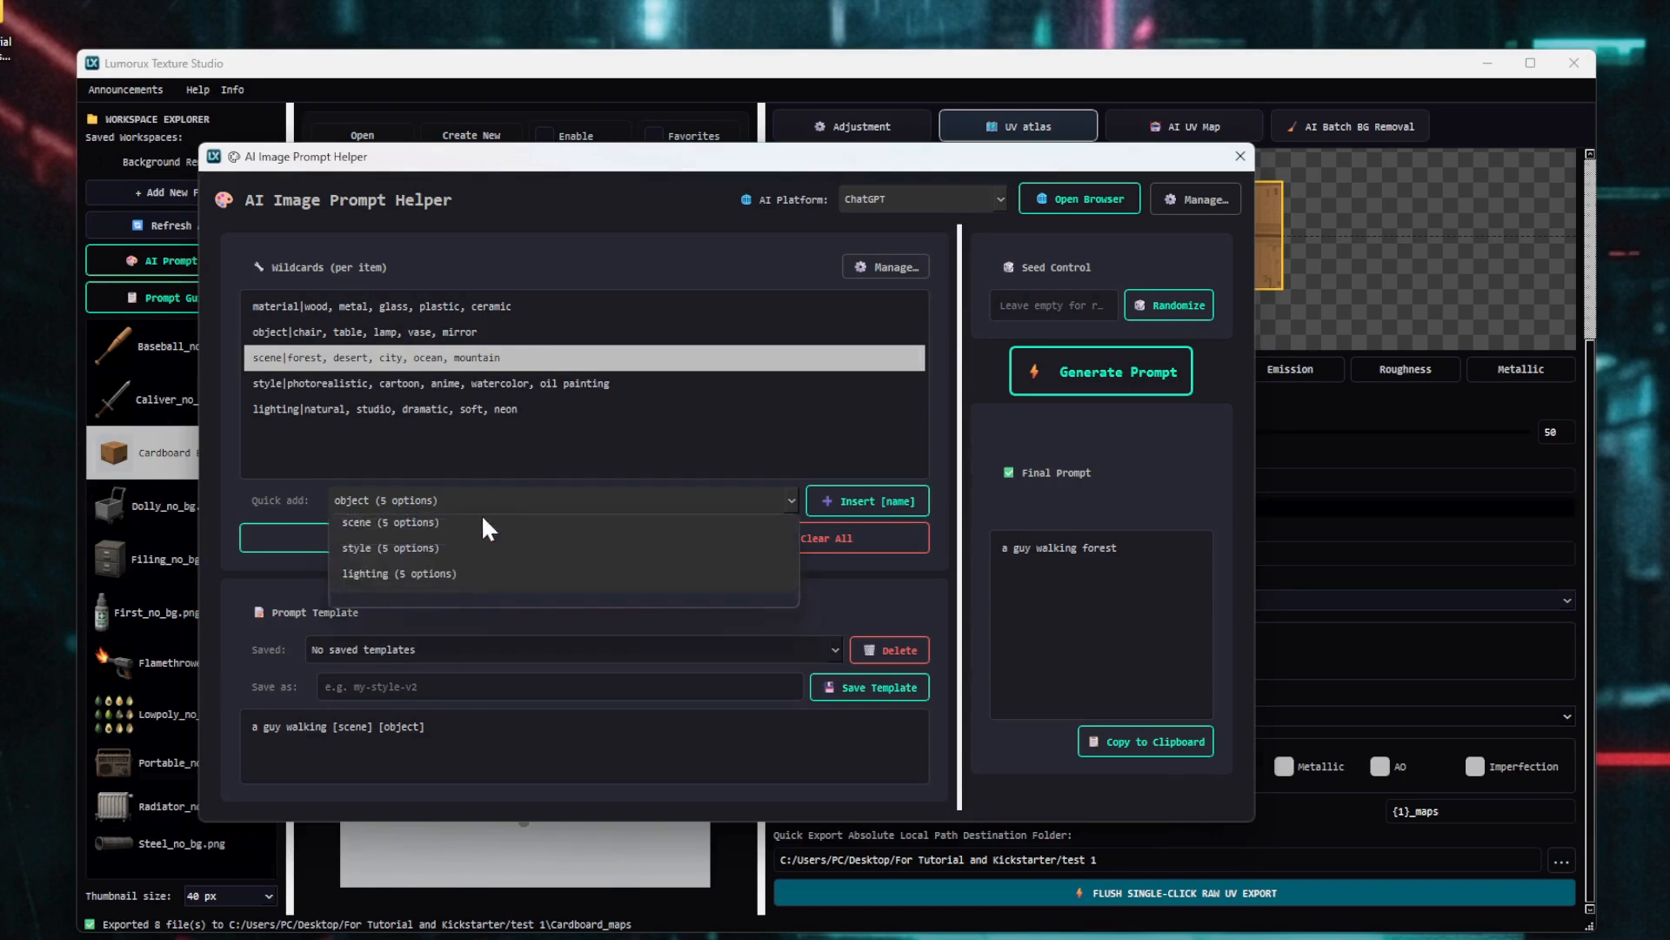
left_click(407, 609)
left_click(862, 503)
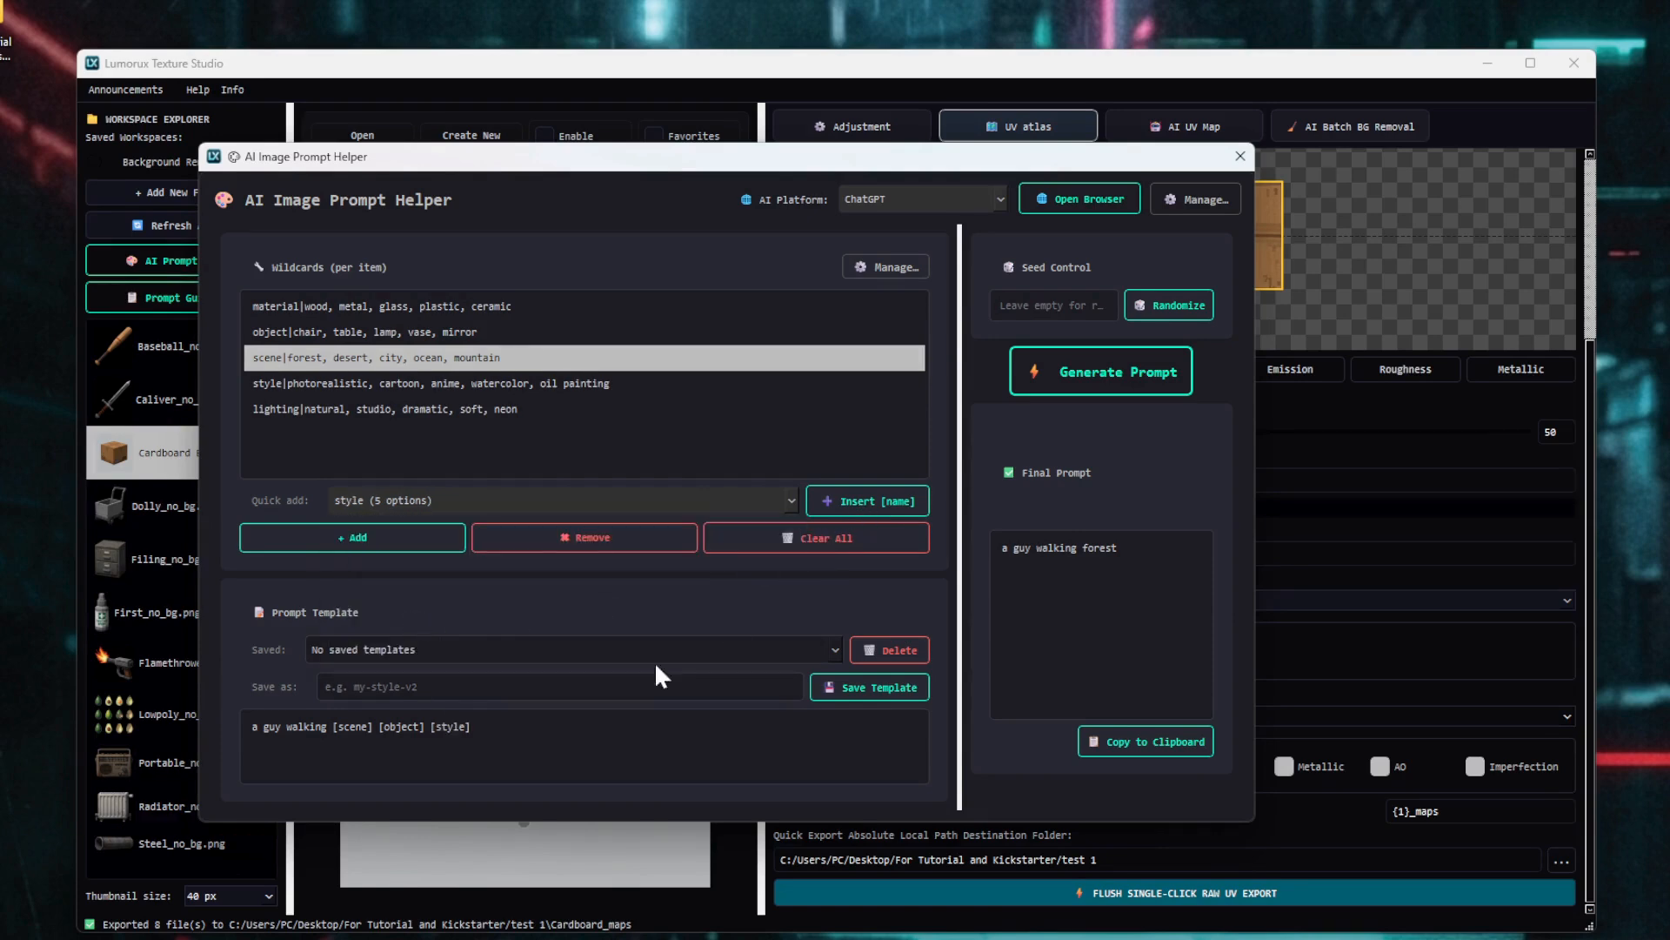
left_click(1095, 389)
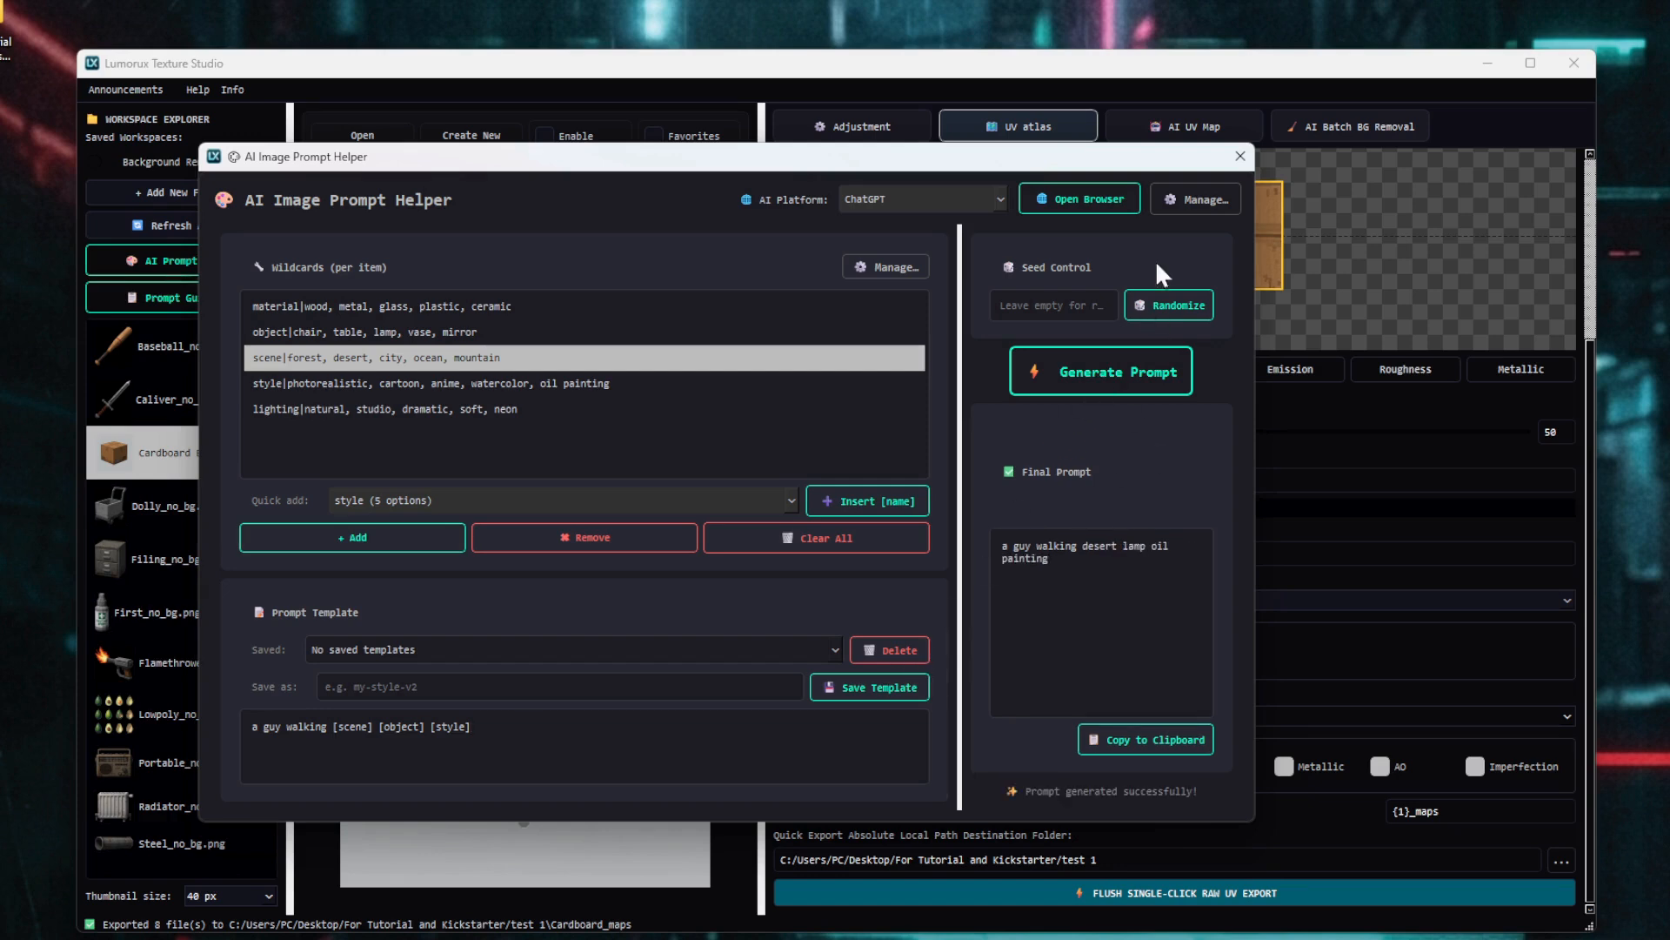
- Randomize the prompt seed and open Gemini as the AI platform in the browser
left_click(1166, 305)
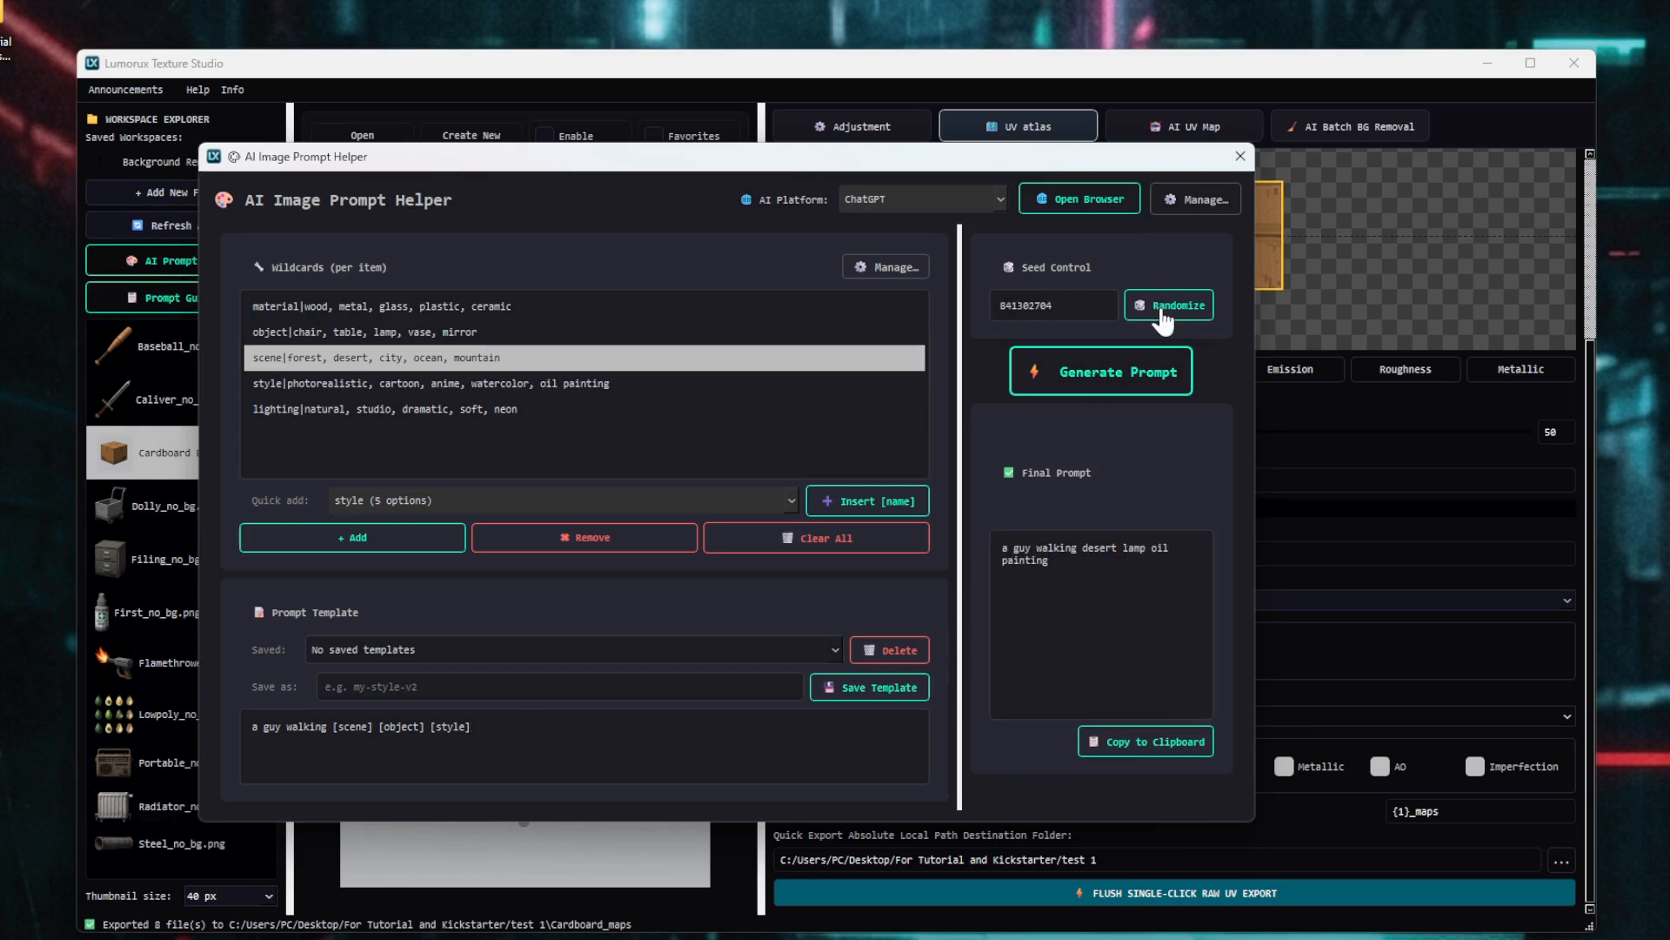
left_click(963, 199)
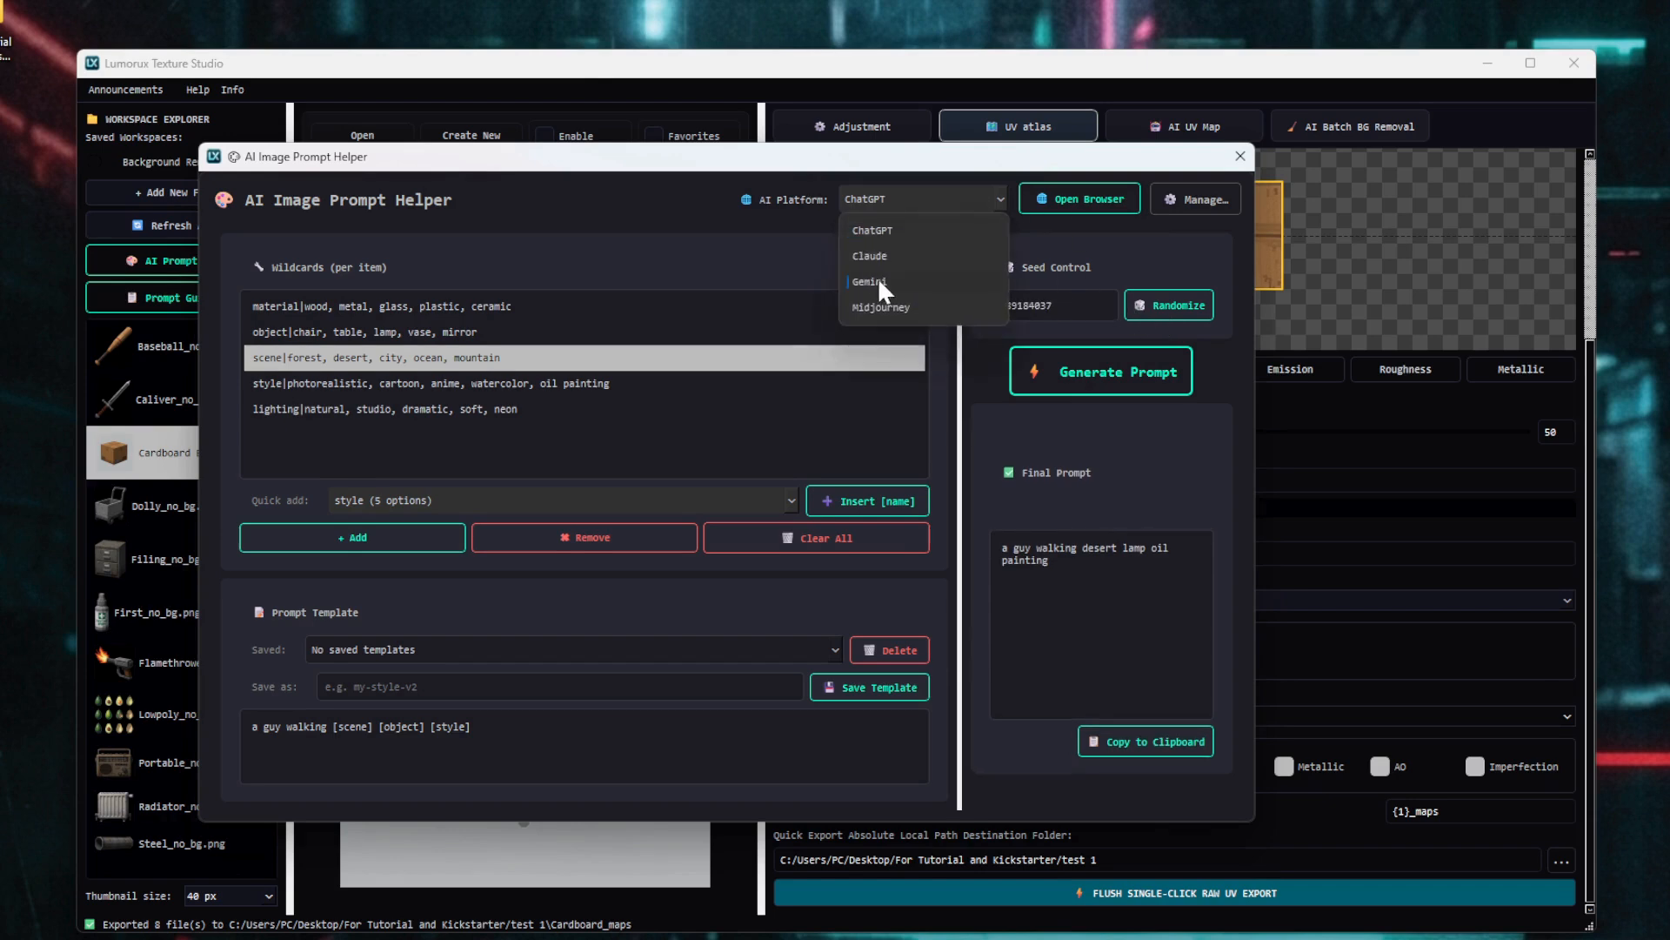
left_click(877, 279)
left_click(1044, 200)
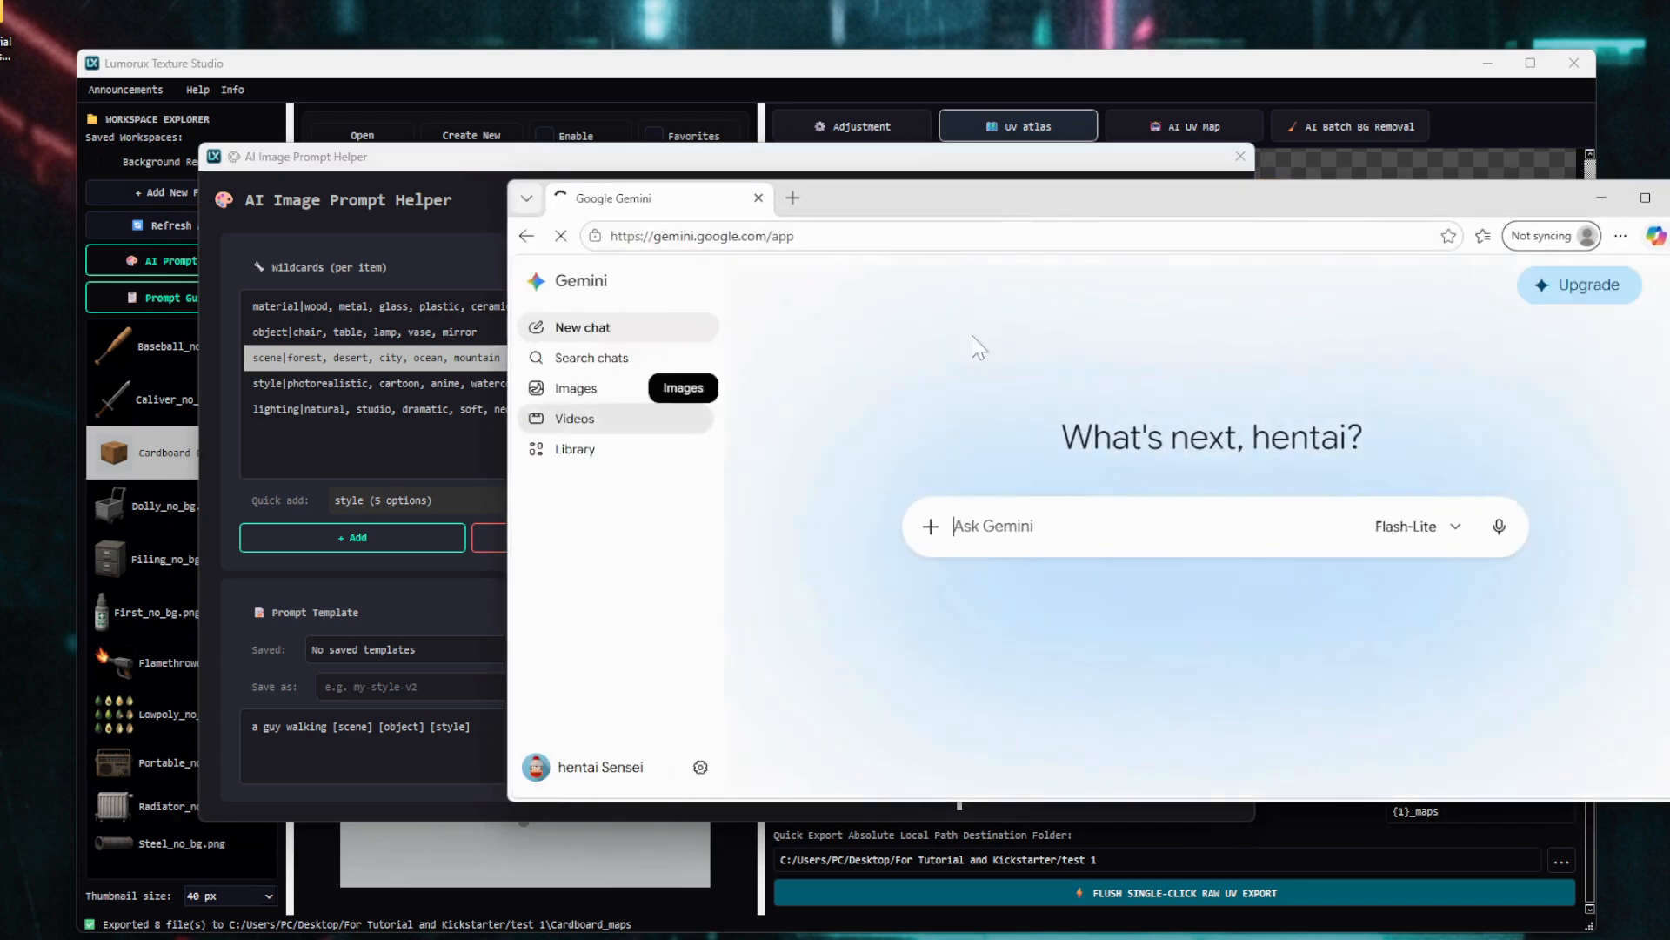
left_click_drag(1148, 202, 870, 90)
- Copy the final prompt to the clipboard and reopen Gemini, closing the browser and the AI Image Prompt Helper when done
left_click(1124, 740)
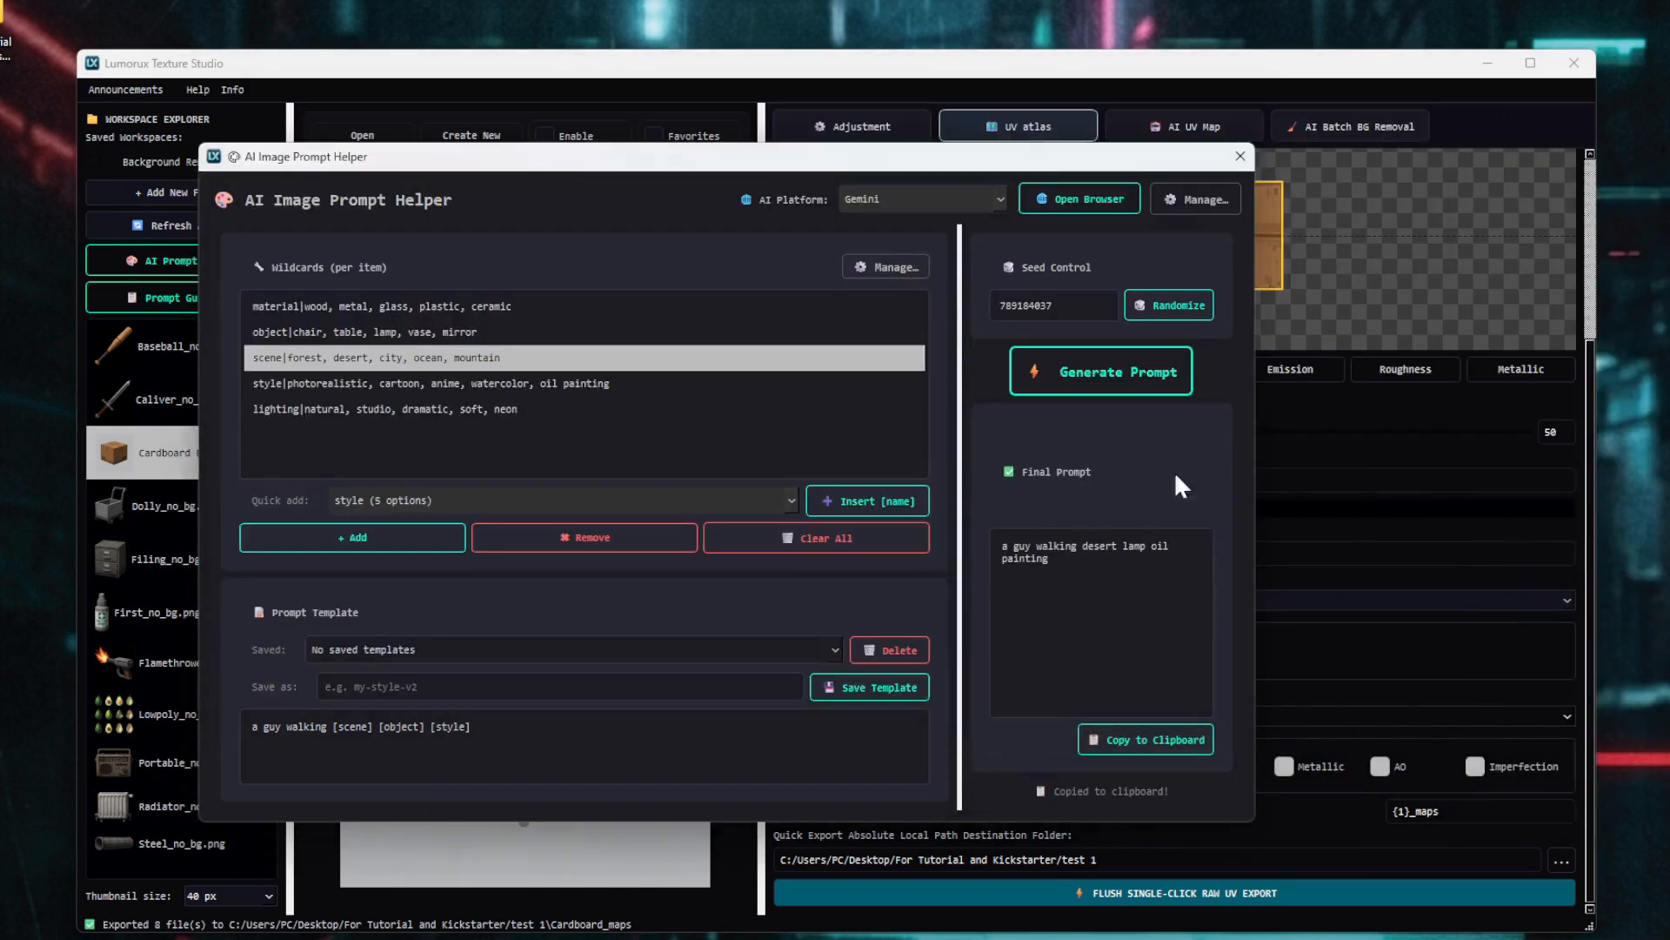
left_click(1047, 202)
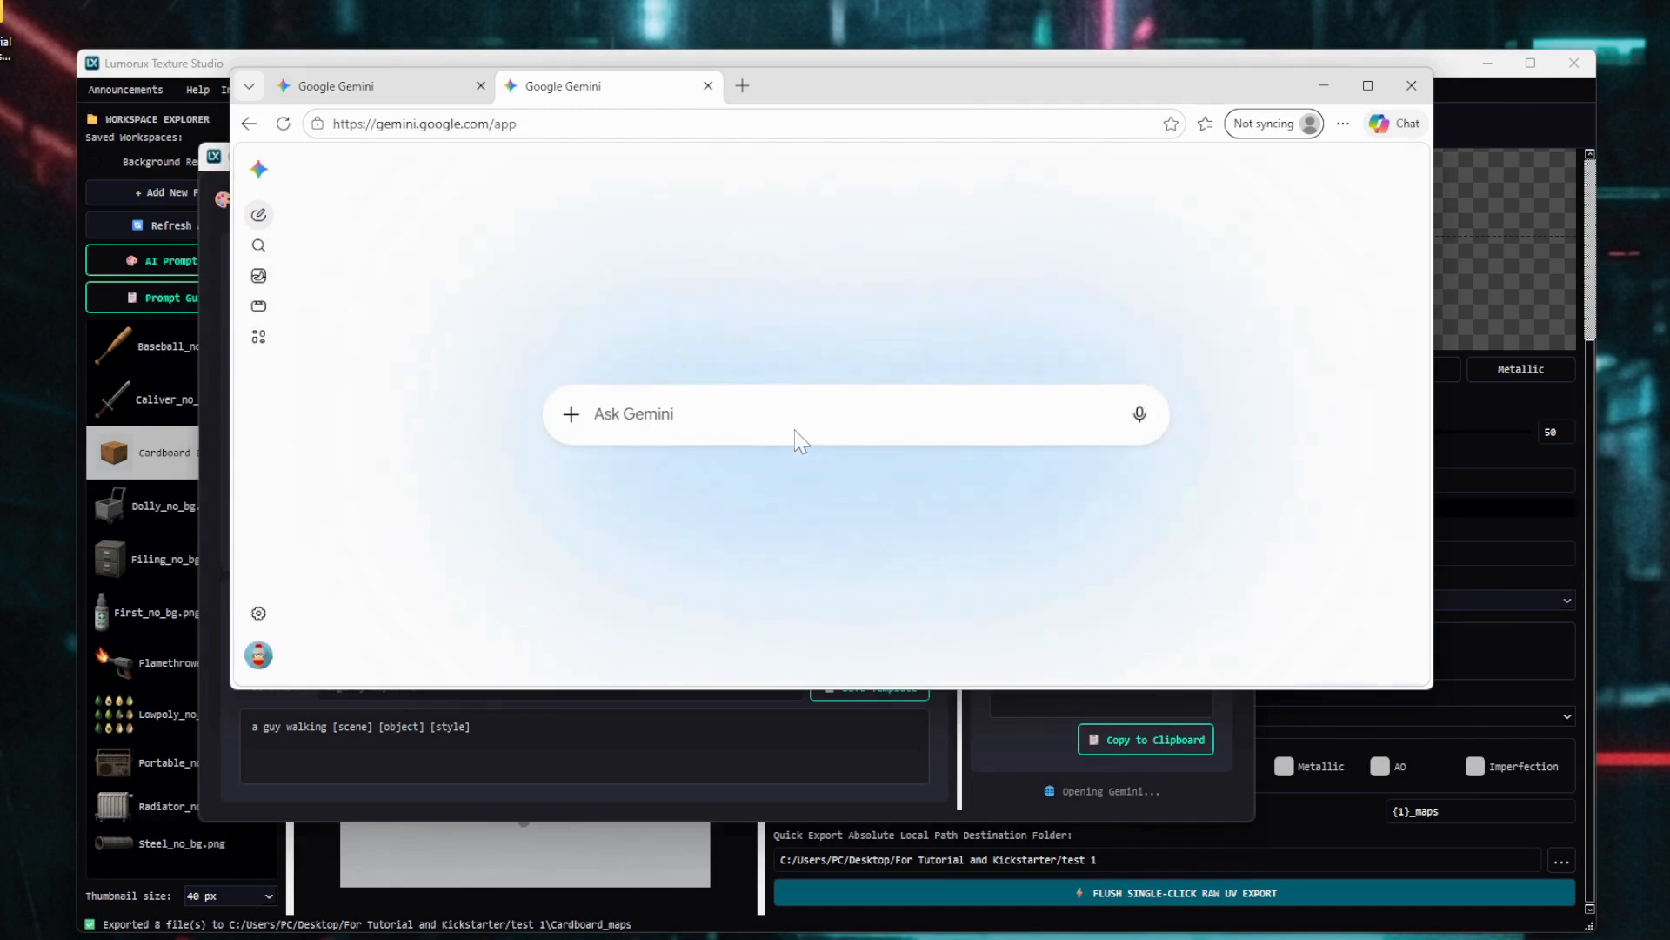
left_click(1412, 85)
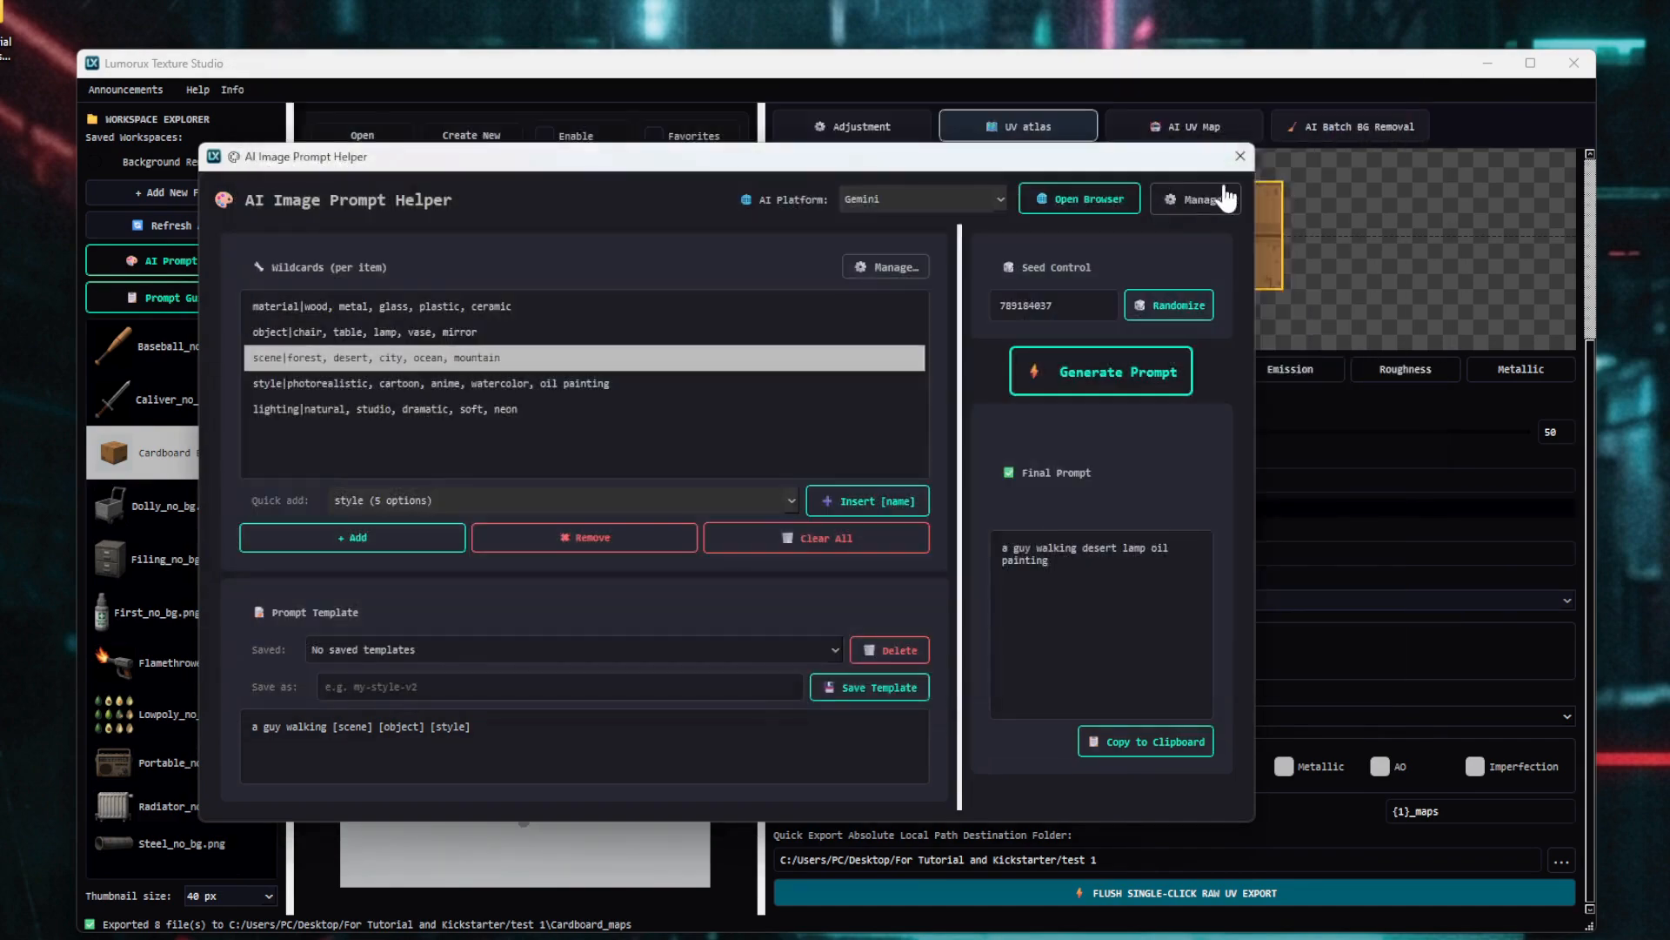
left_click(1227, 206)
- Open the Prompt Guideline and copy the reference prompt of guideline 03) The Portrait Pack
left_click(186, 299)
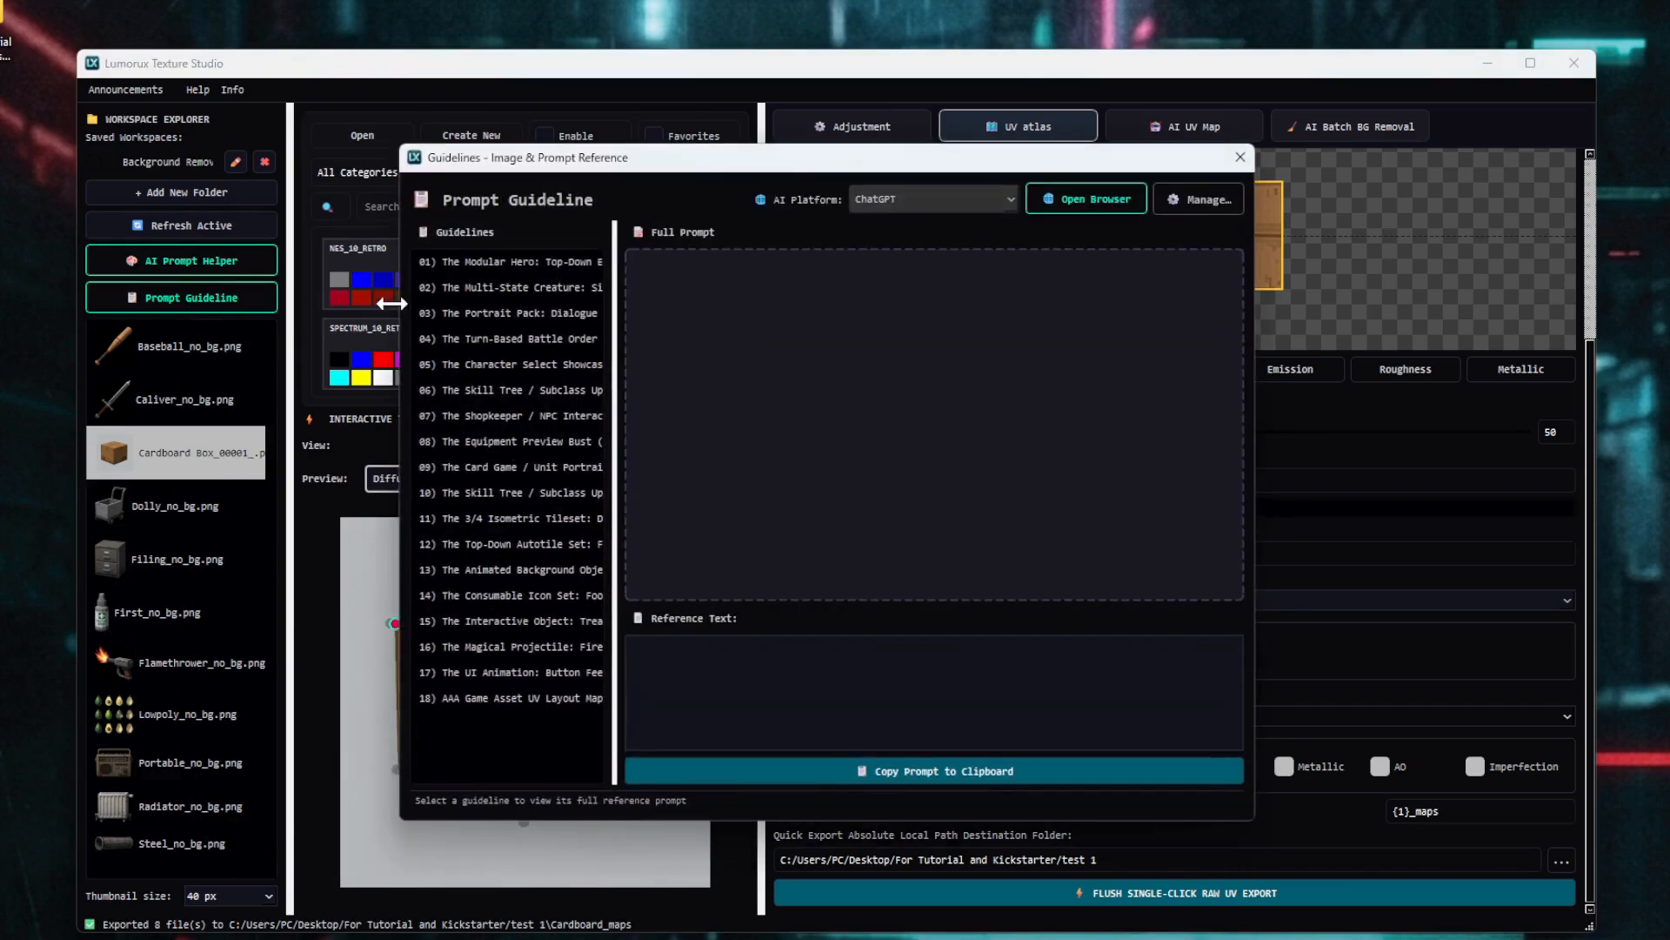
mouse_move(505, 321)
left_mouse_down()
mouse_move(518, 432)
mouse_move(504, 496)
mouse_move(504, 291)
mouse_move(499, 343)
mouse_move(515, 326)
left_mouse_up()
left_click(861, 770)
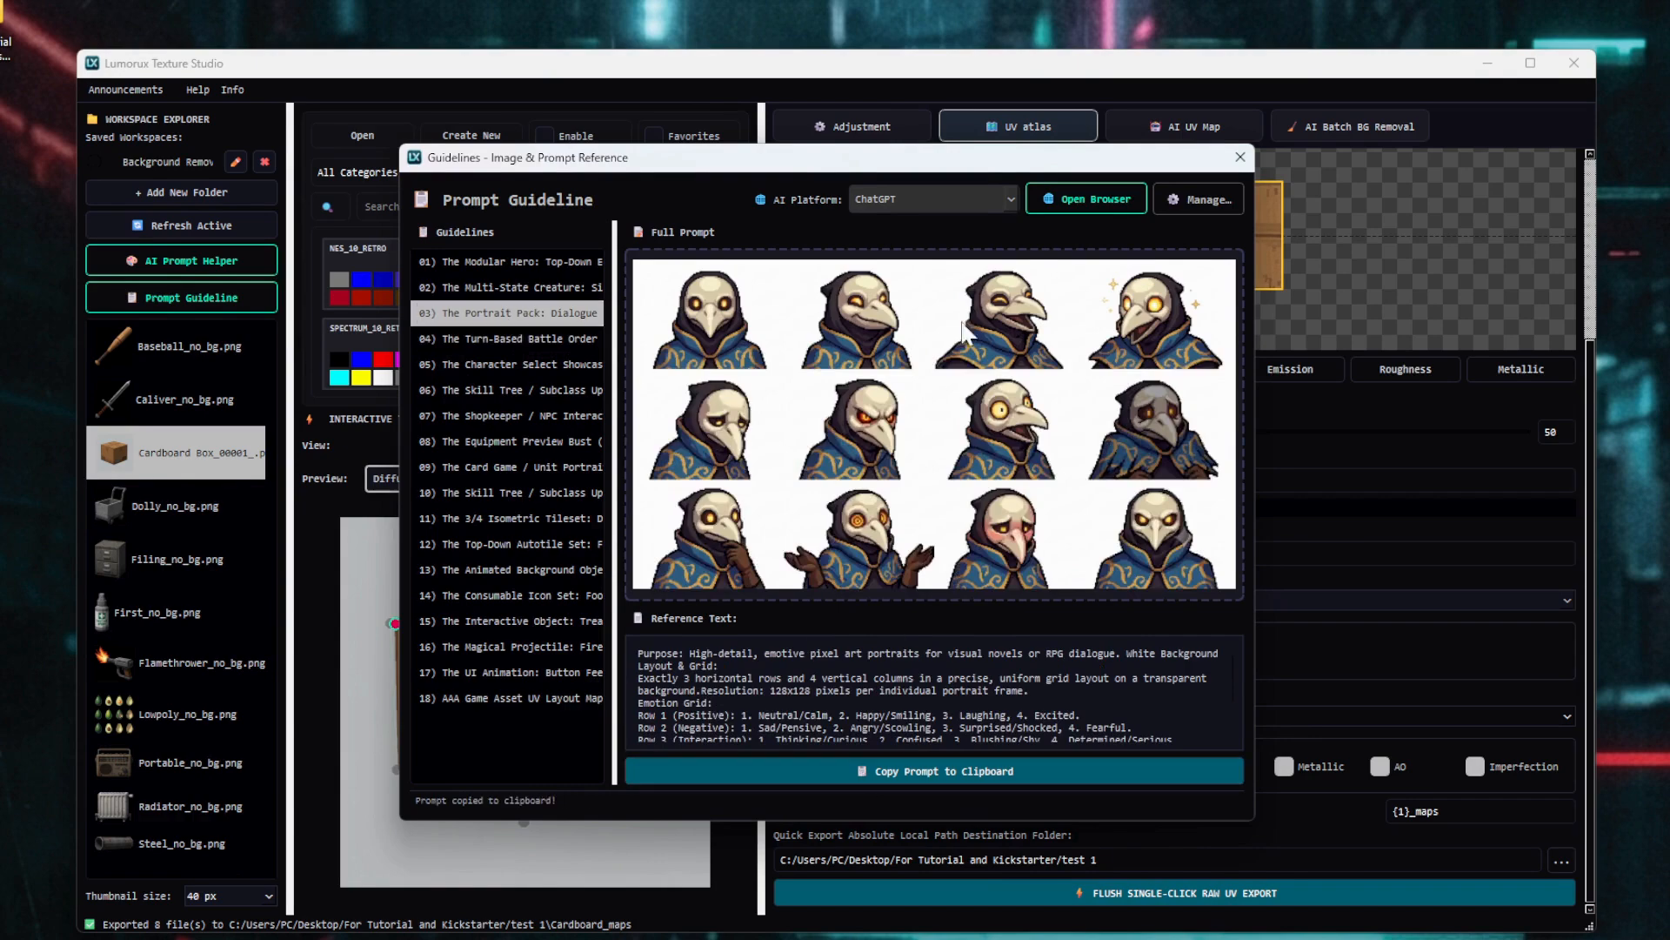
- Set the guideline's AI platform to Gemini and paste the copied prompt into its chat, closing the browser and guideline when done
left_click(922, 199)
left_click(881, 281)
left_click(1085, 199)
key("ctrl+v")
scroll(965, 396, "up", 4)
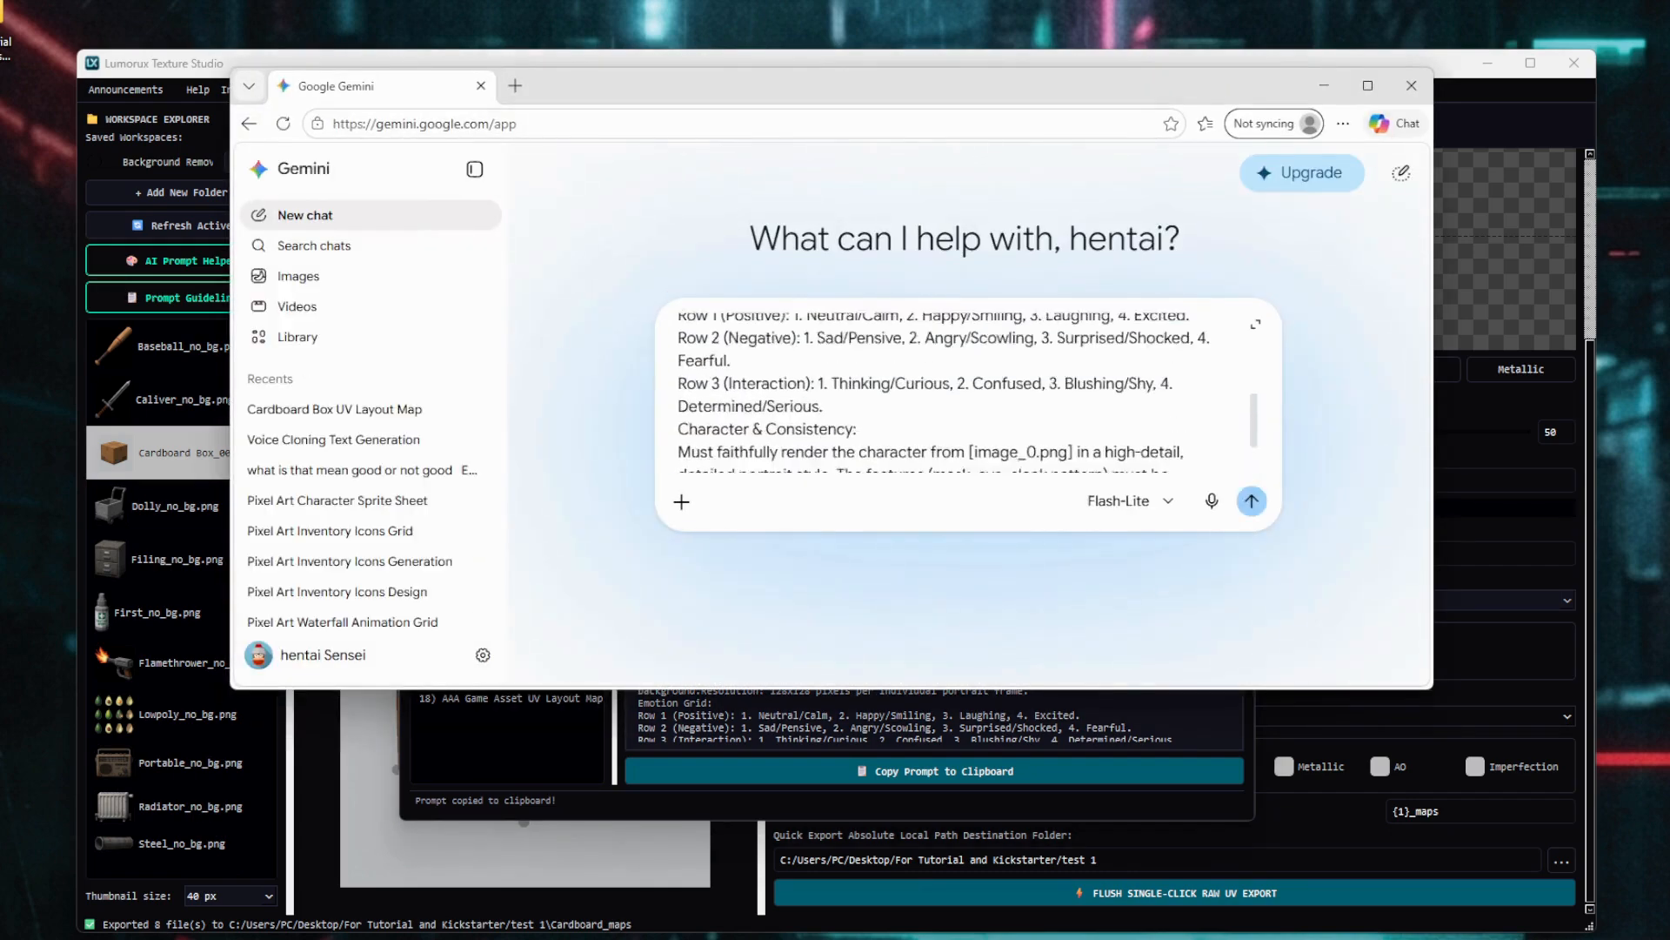
left_click(1413, 85)
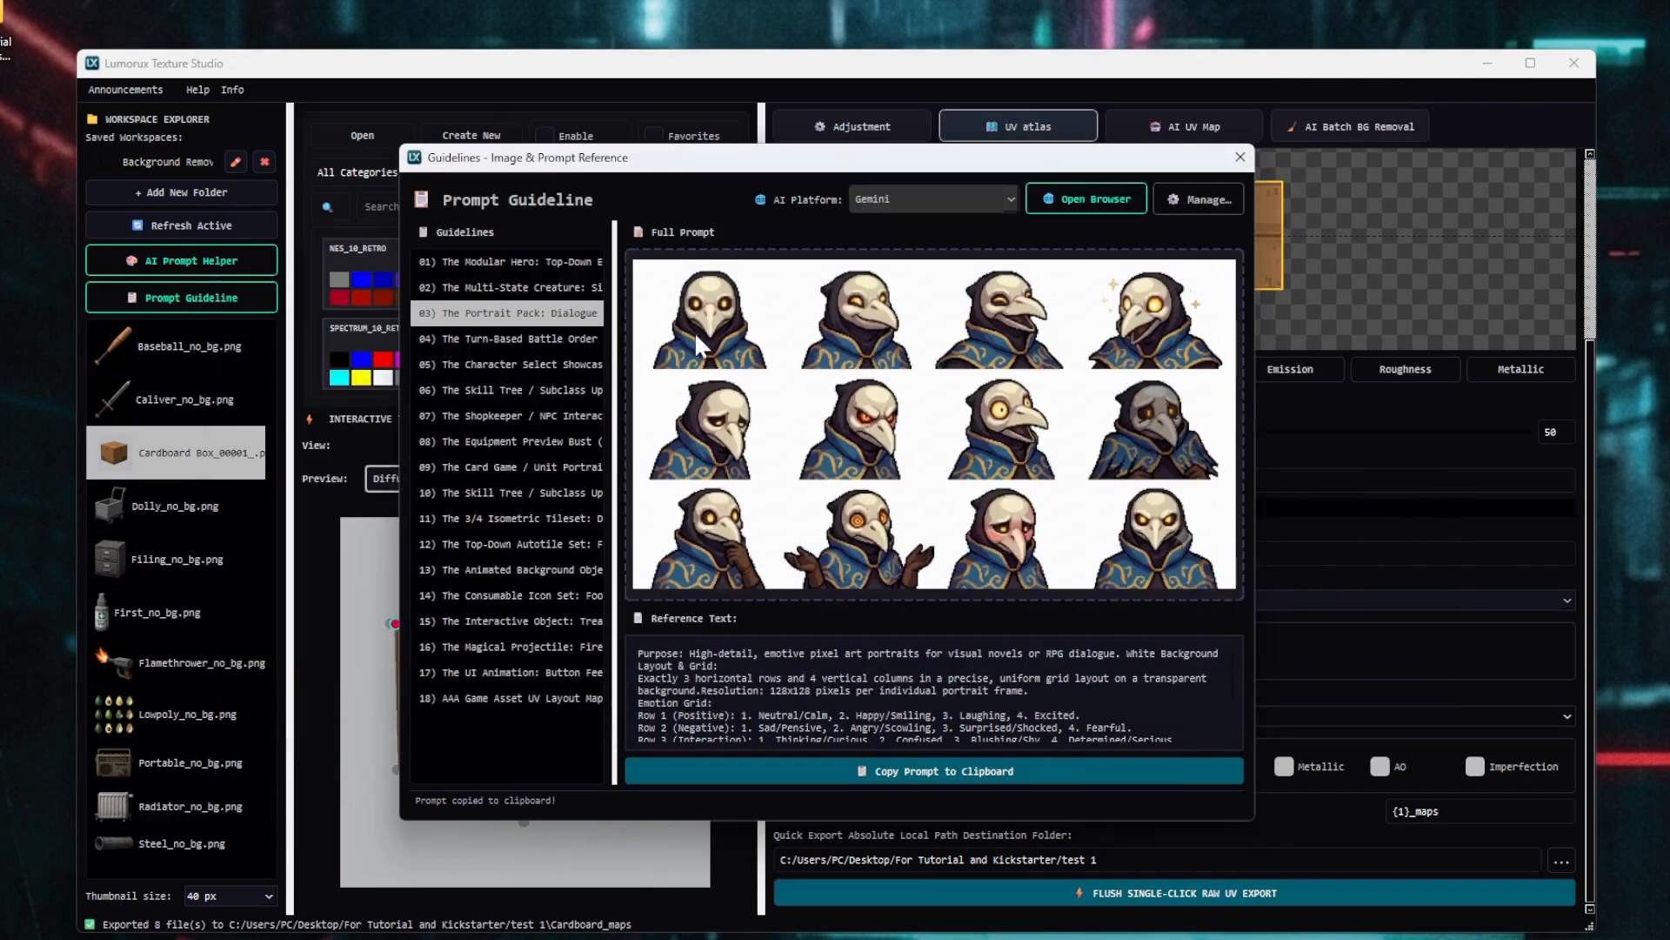
left_click(1240, 158)
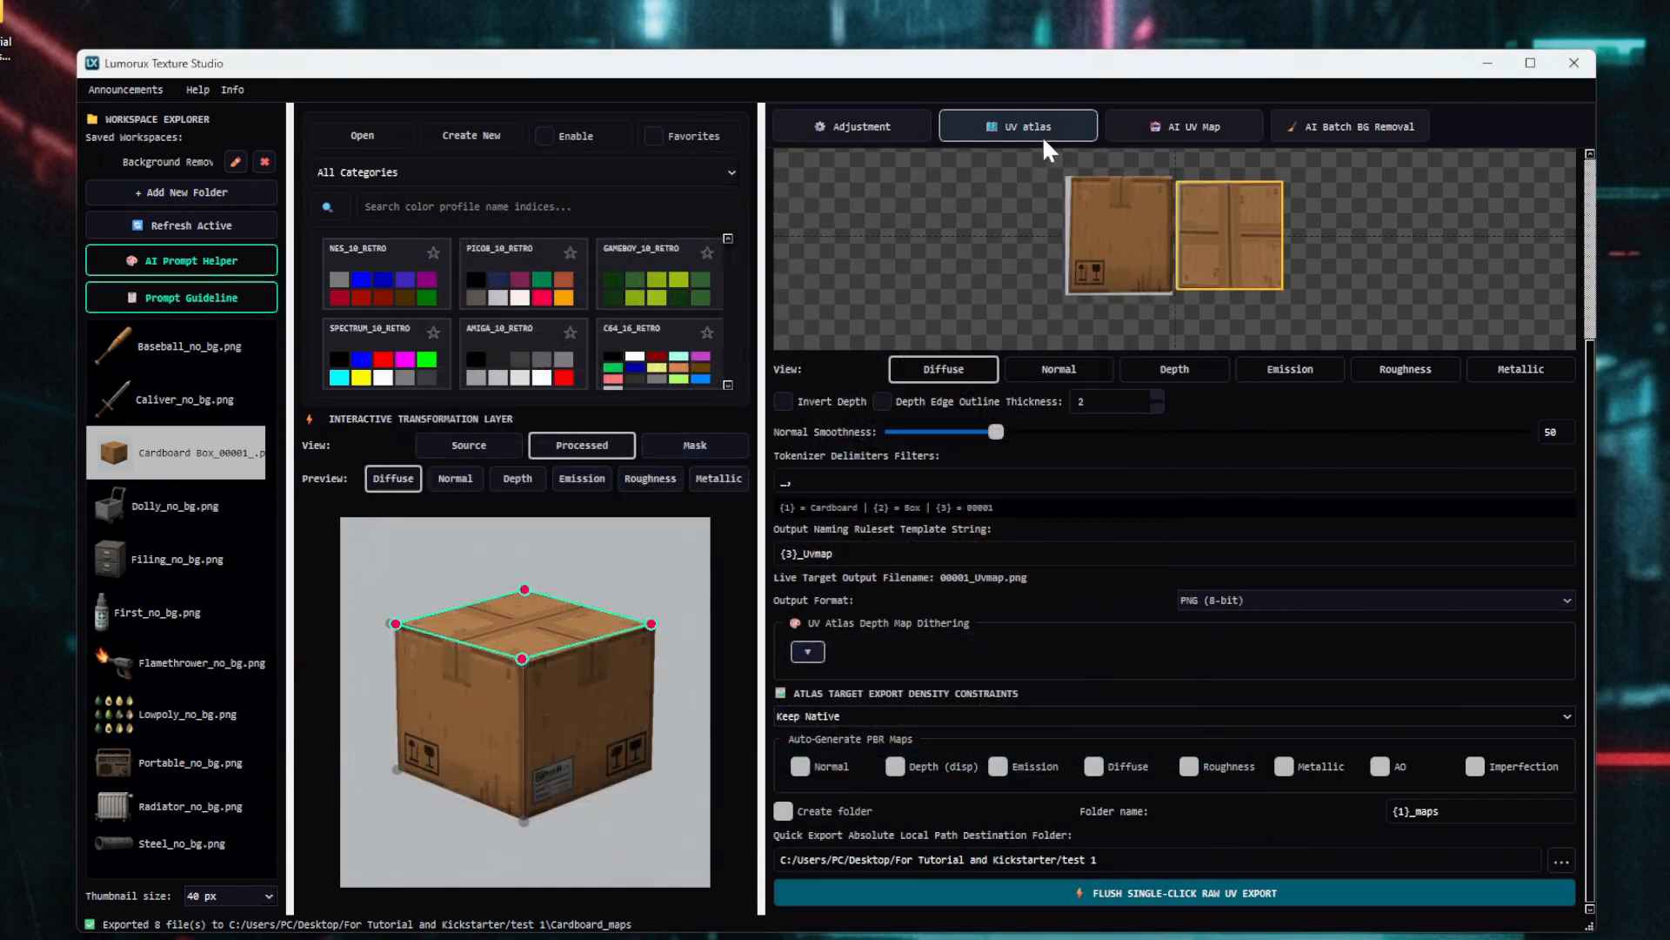
- Load the Cardboard Box image into the AI UV Map Helper and open Gemini in the browser beside it
left_click(1181, 122)
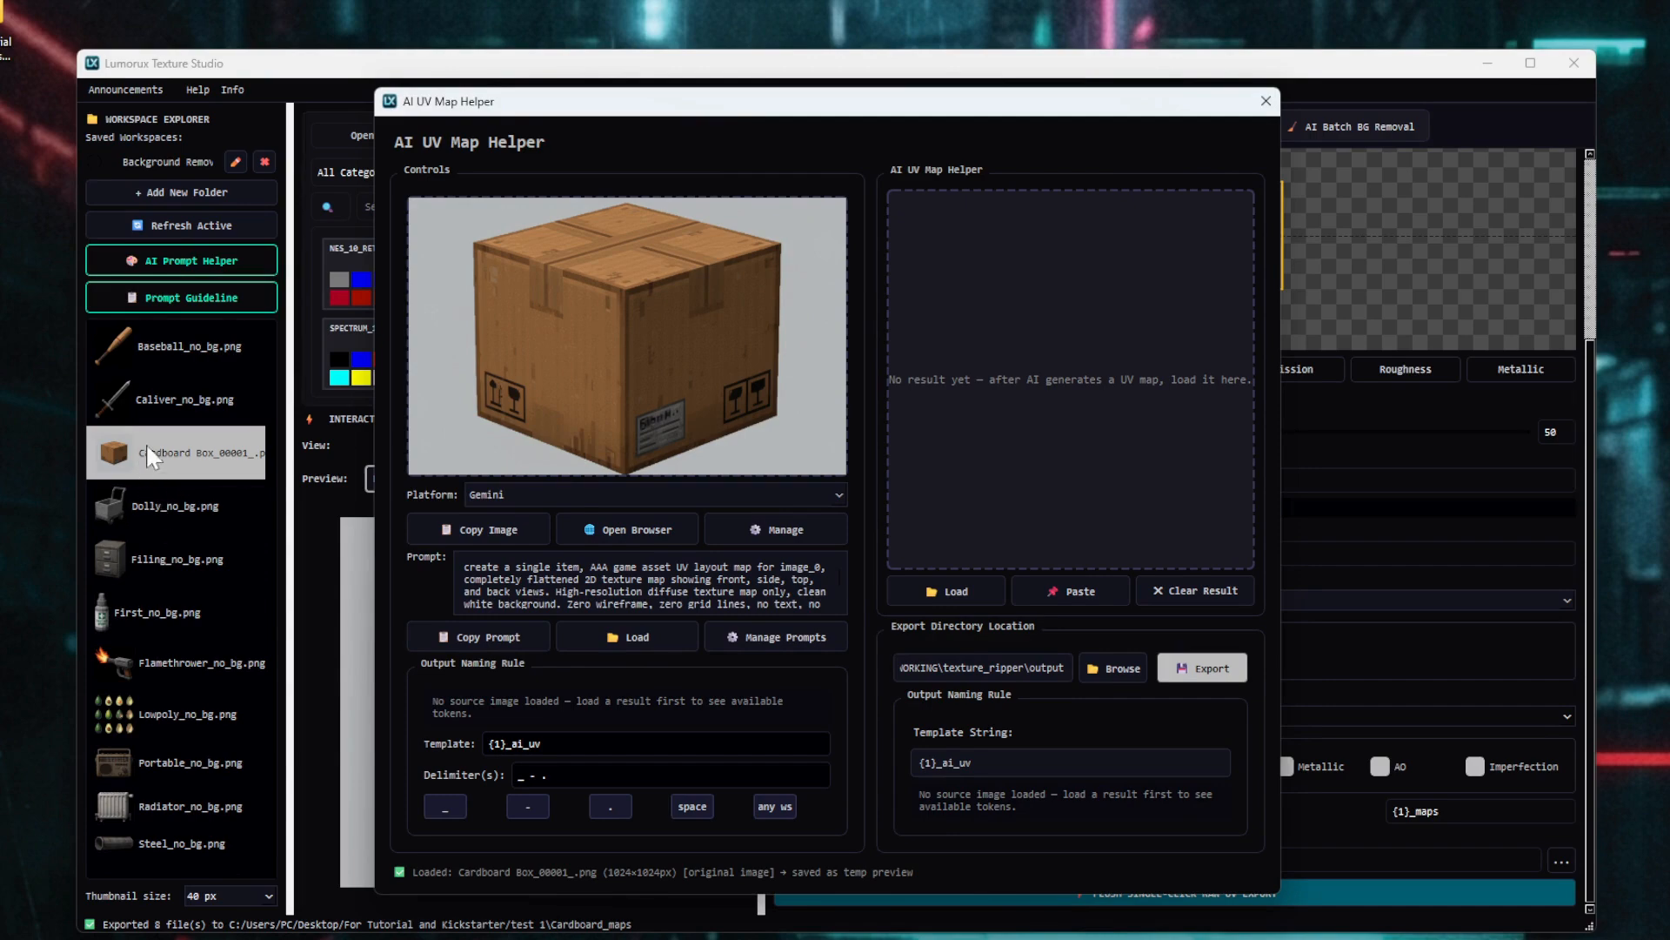
left_click(485, 537)
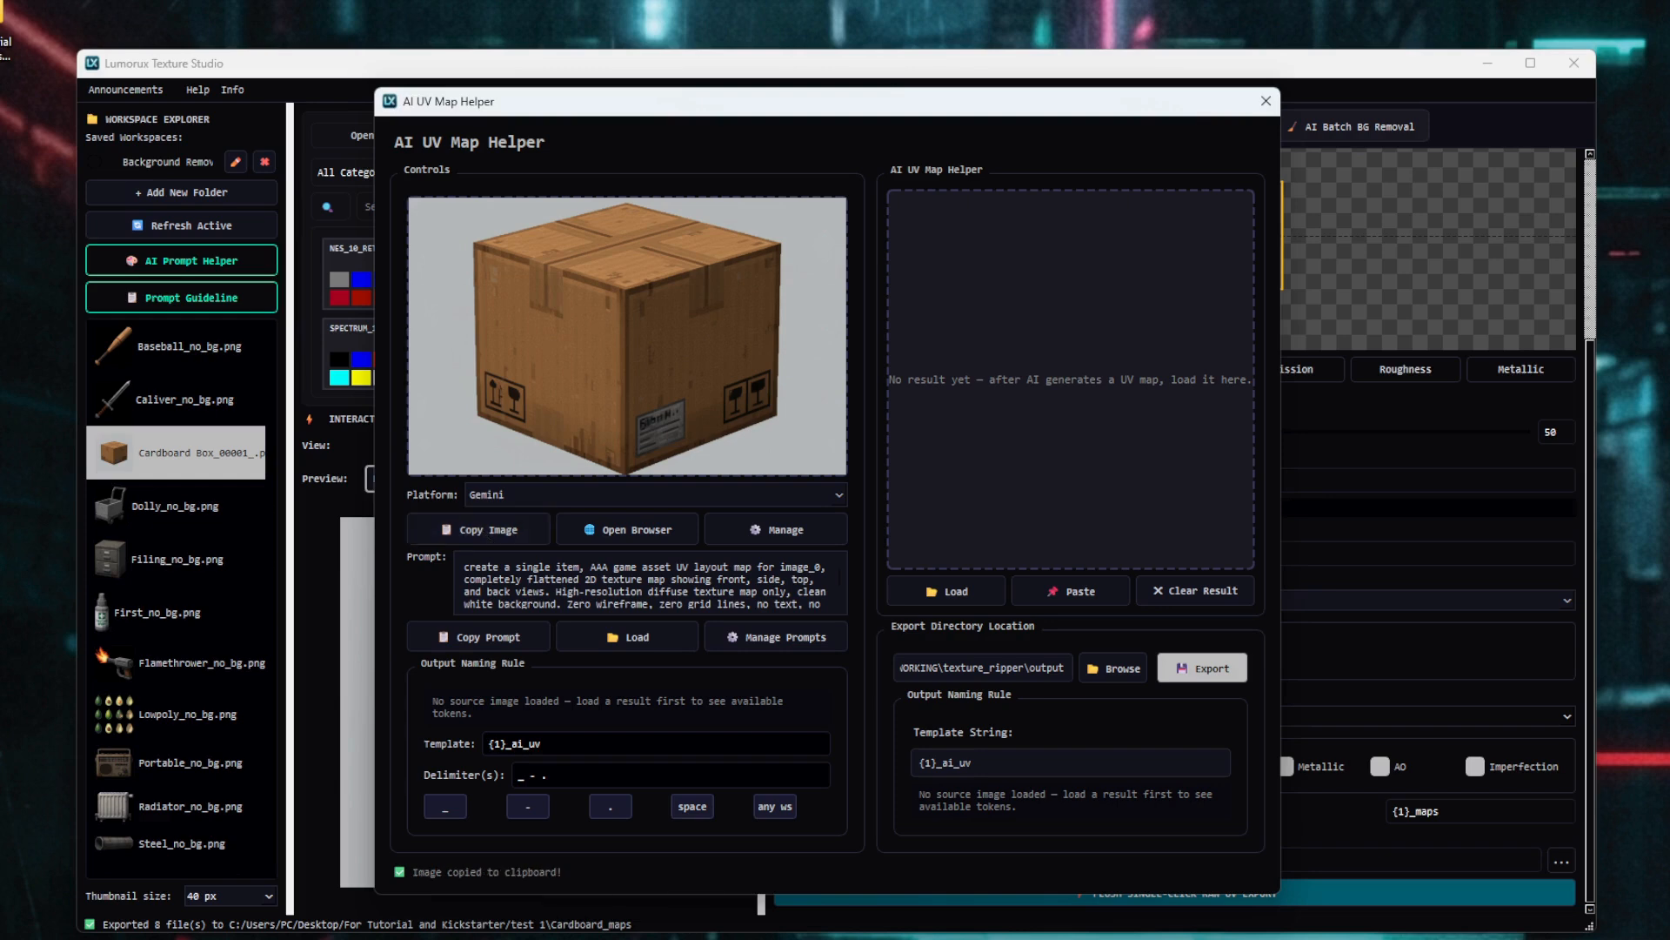
left_click(620, 532)
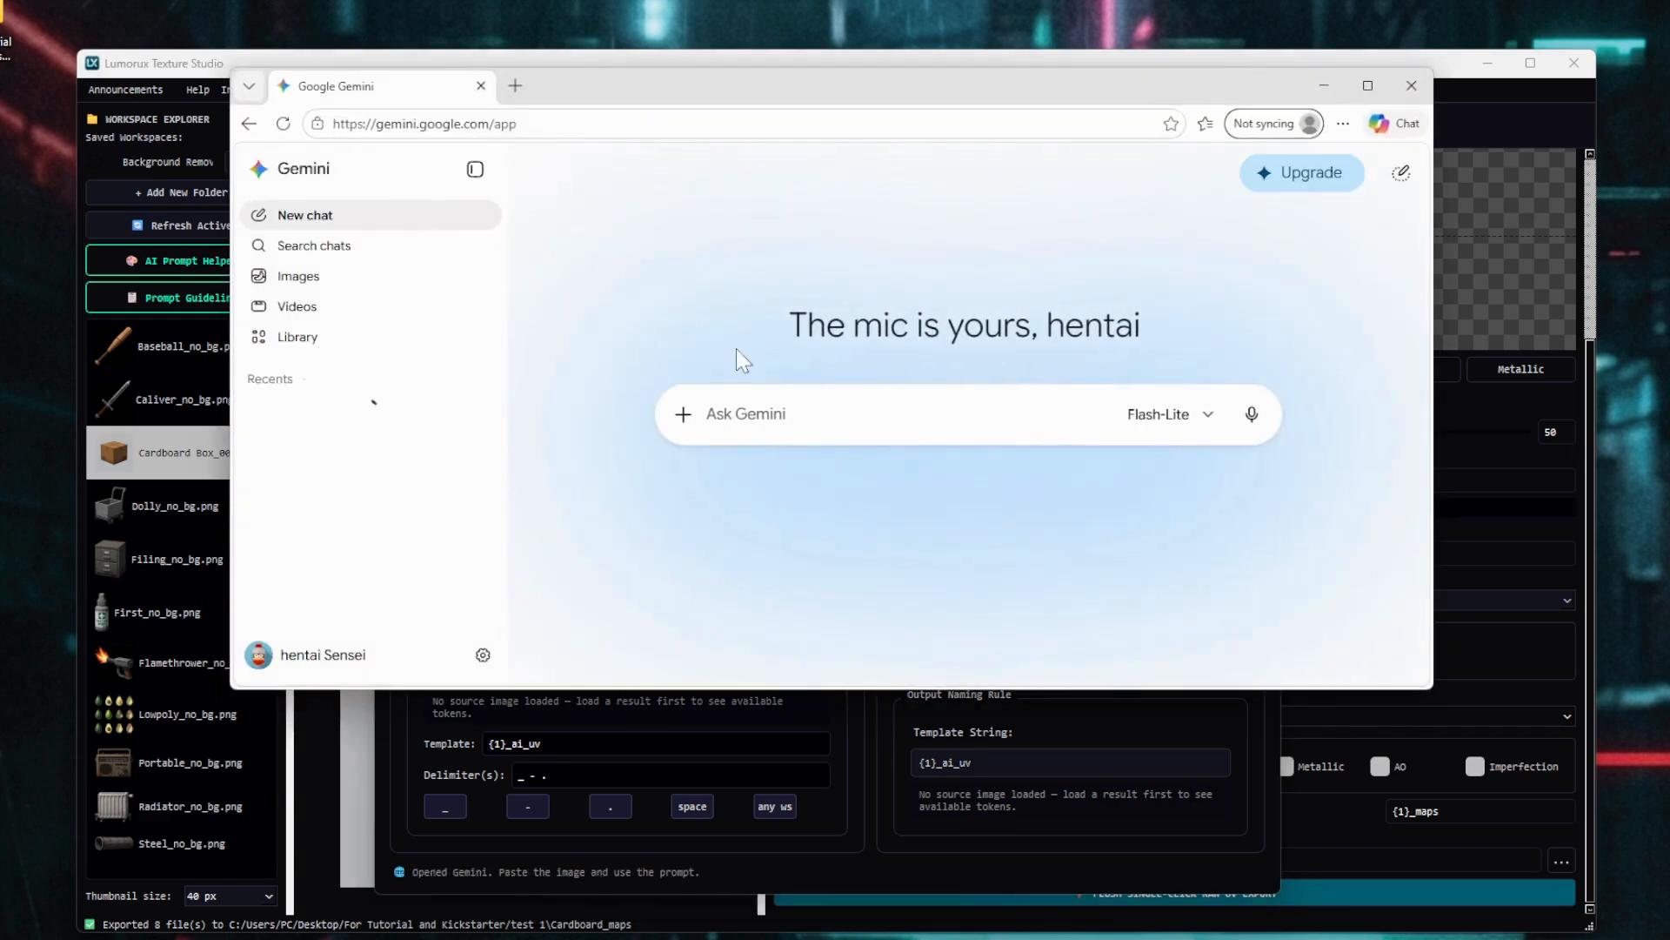
left_click_drag(661, 96, 981, 115)
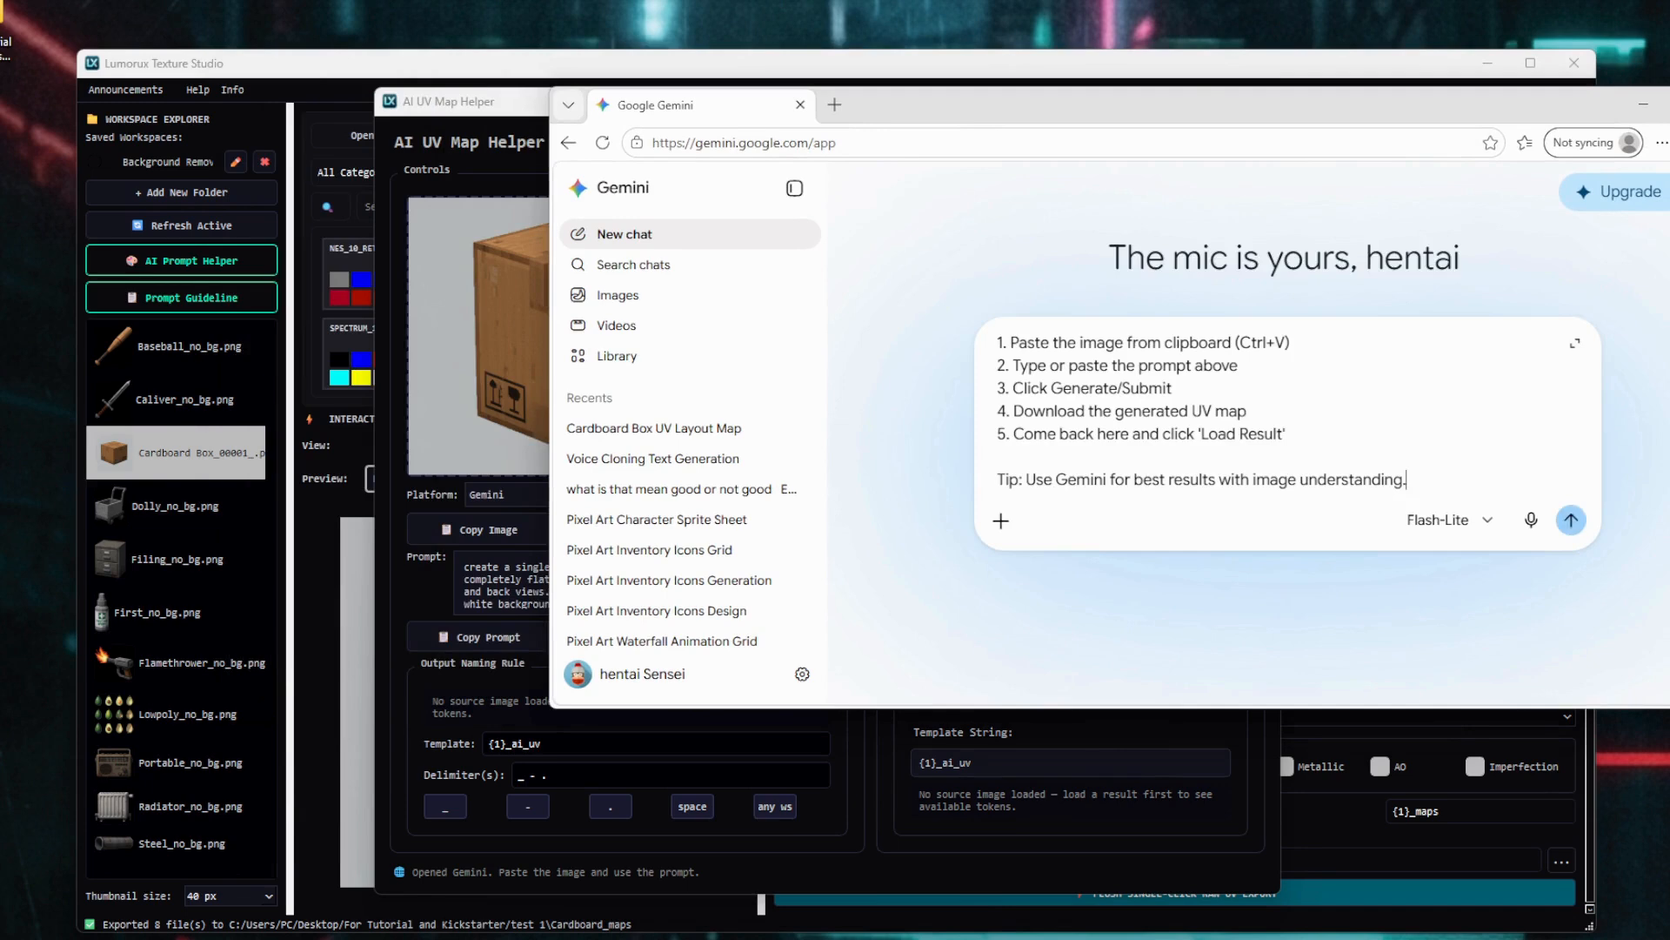
- Copy the cardboard box image from the AI UV Map Helper and paste it into the Gemini chat
left_click(487, 530)
left_click(1268, 479)
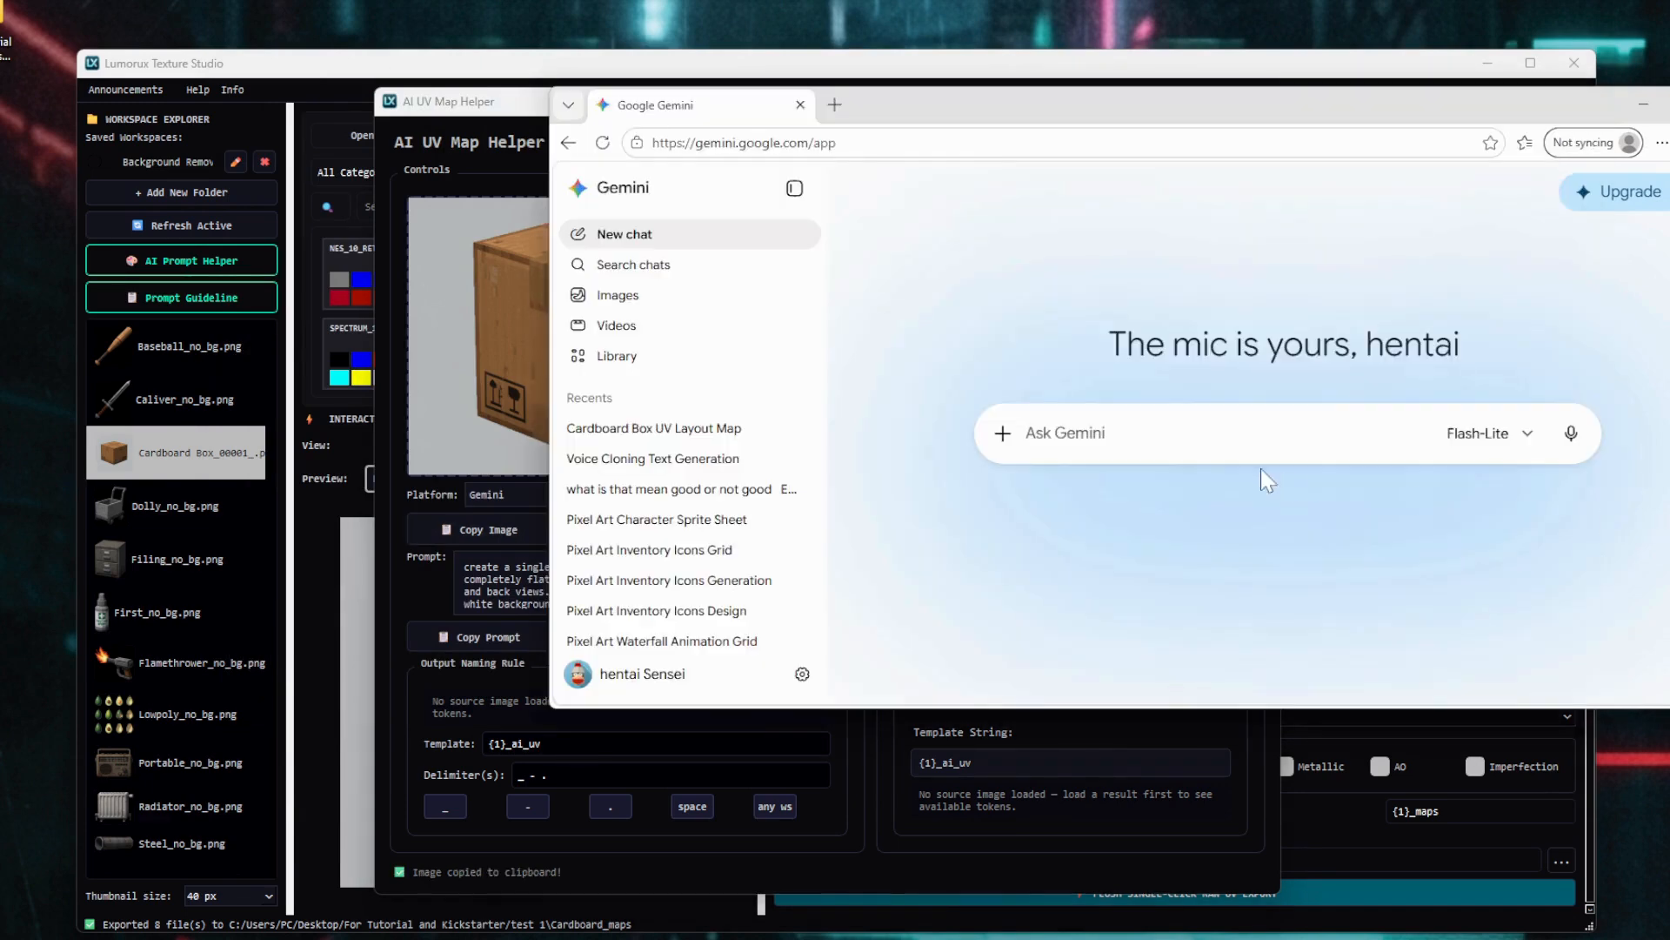
key("ctrl+v")
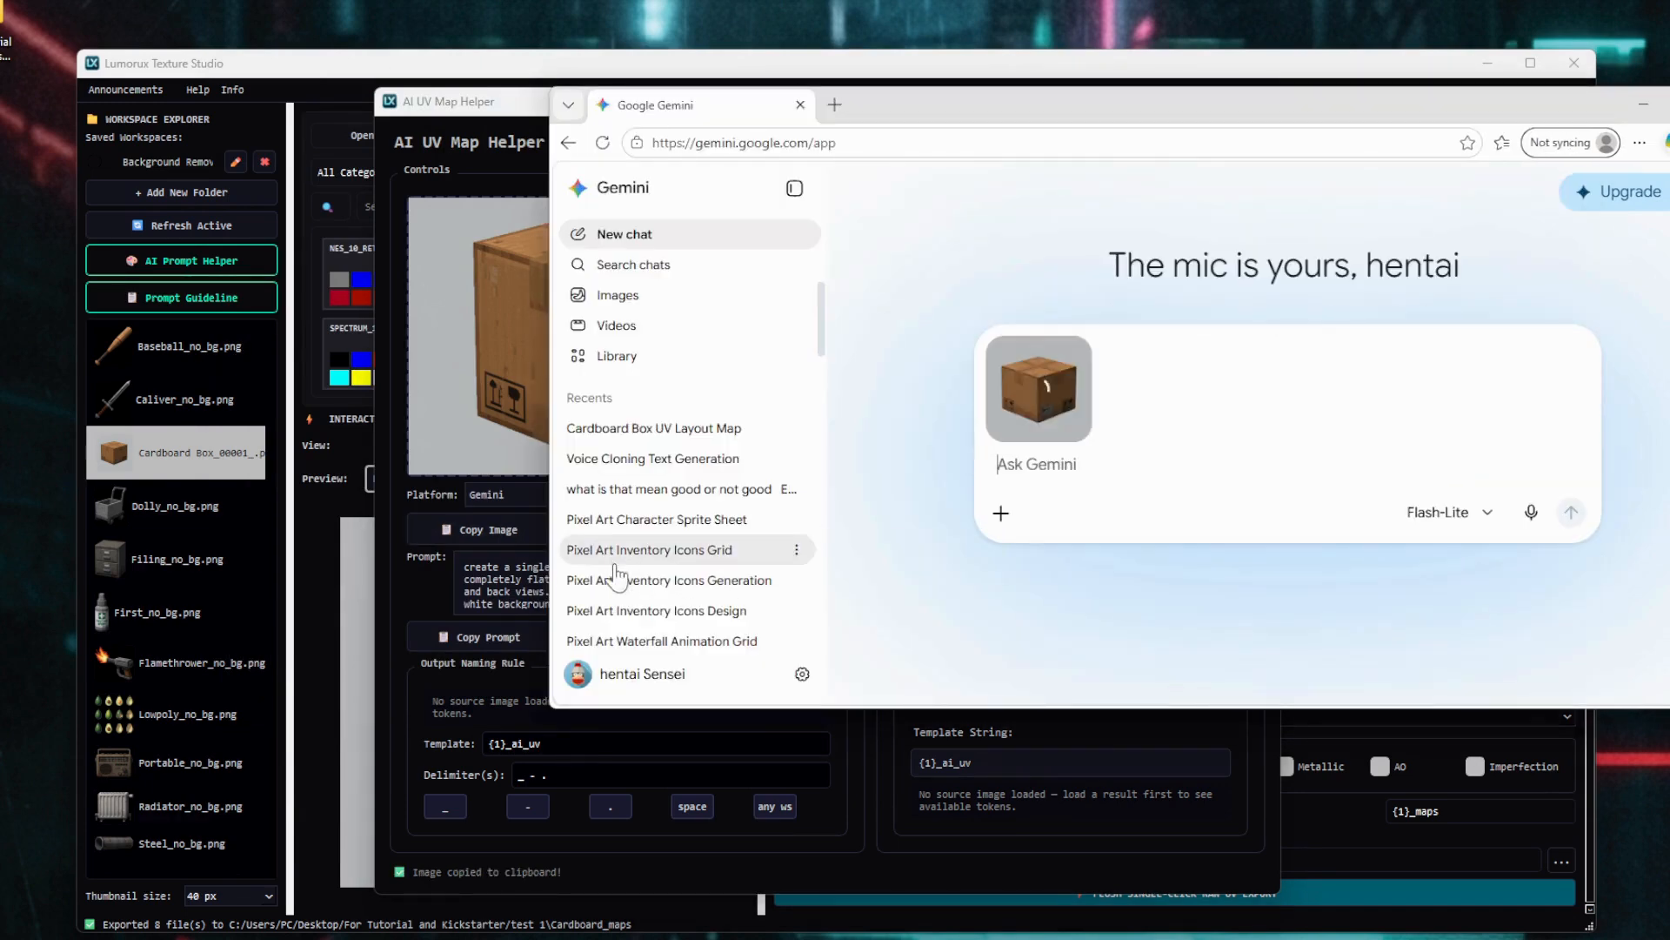
- Copy the helper's UV layout prompt, paste it below the box image in Gemini and submit the request
left_click(517, 640)
key("alt+Tab")
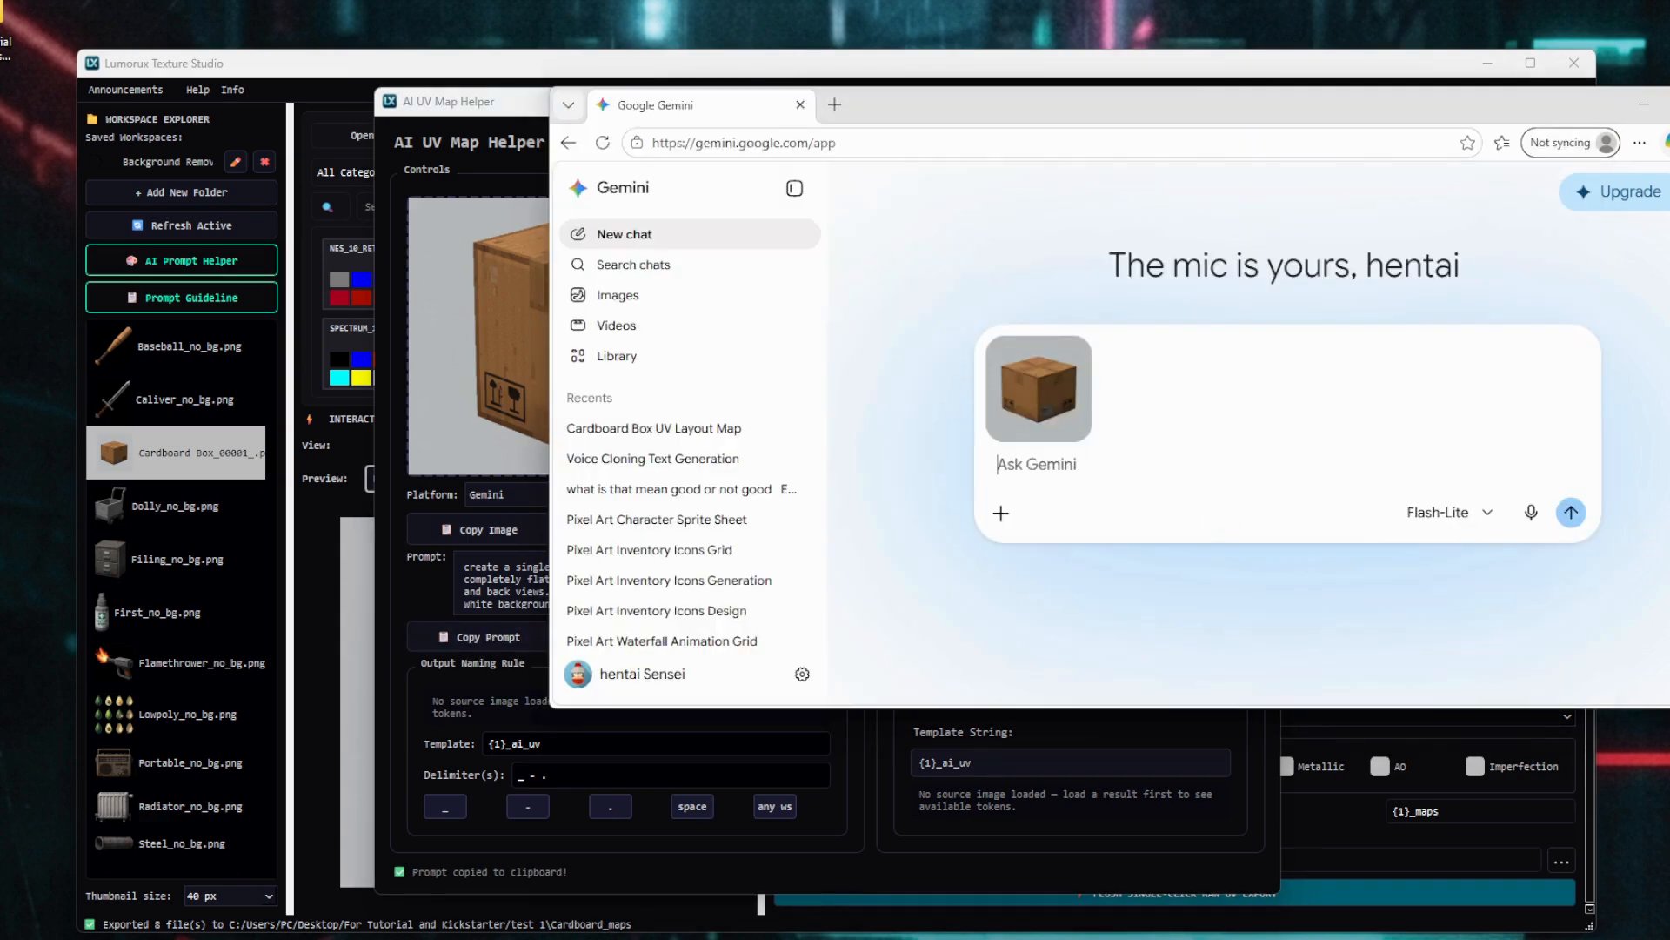
key("ctrl+v")
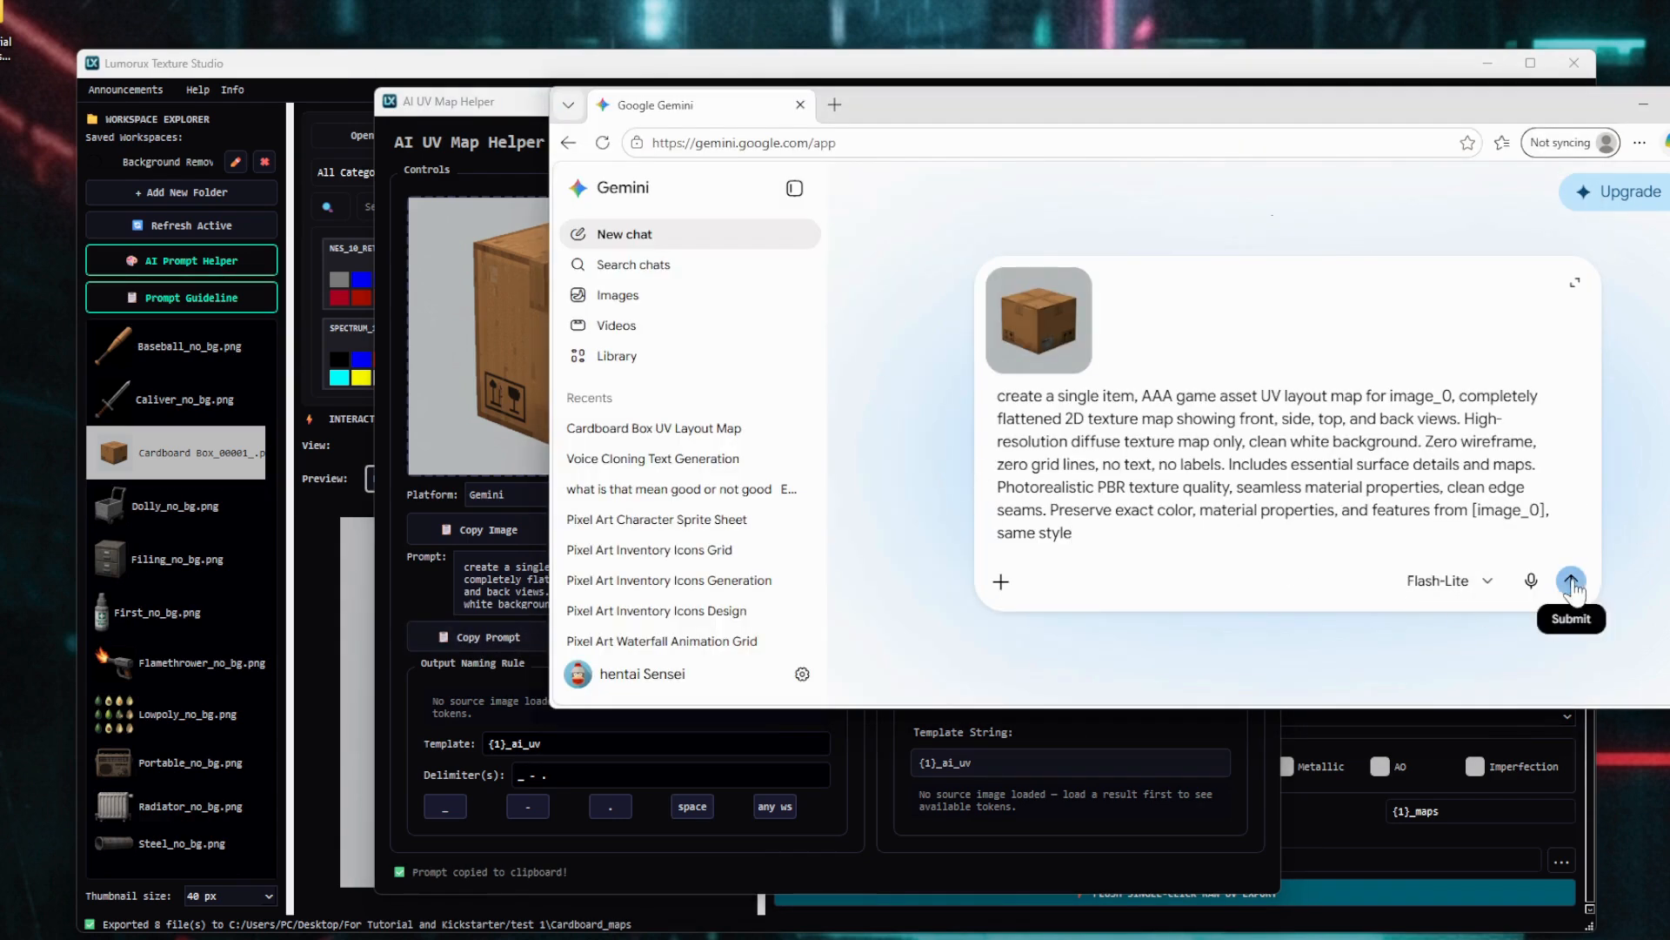
left_click(1570, 581)
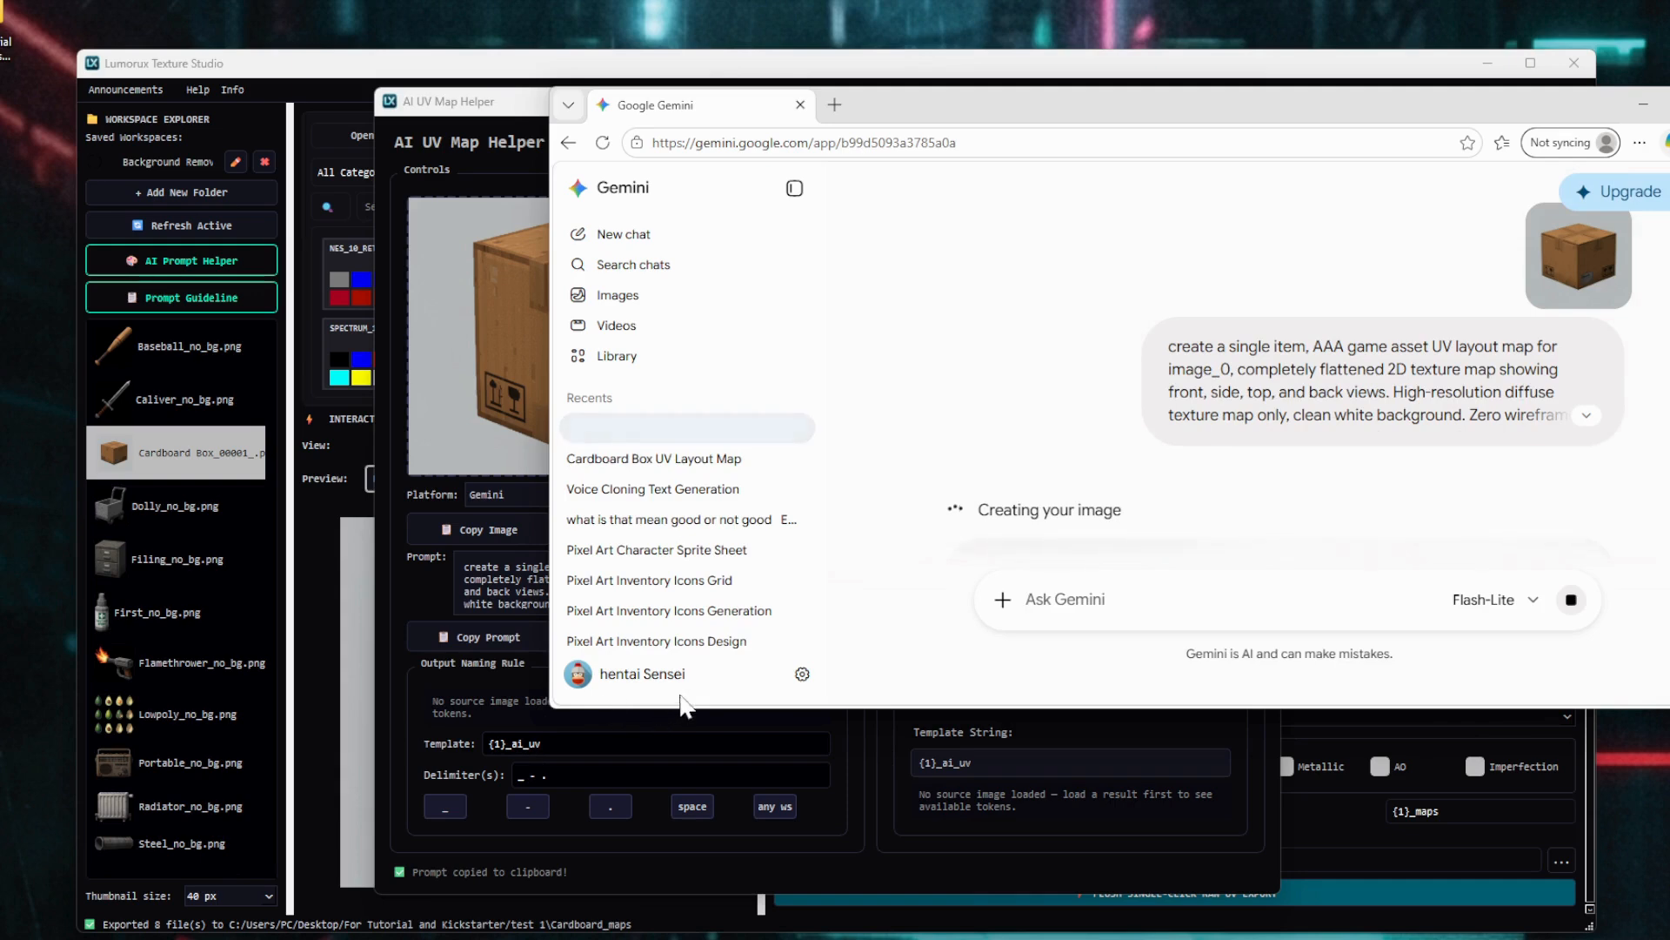
- Examine the UV layout image generated in Gemini and return to the AI UV Map Helper
left_click(510, 715)
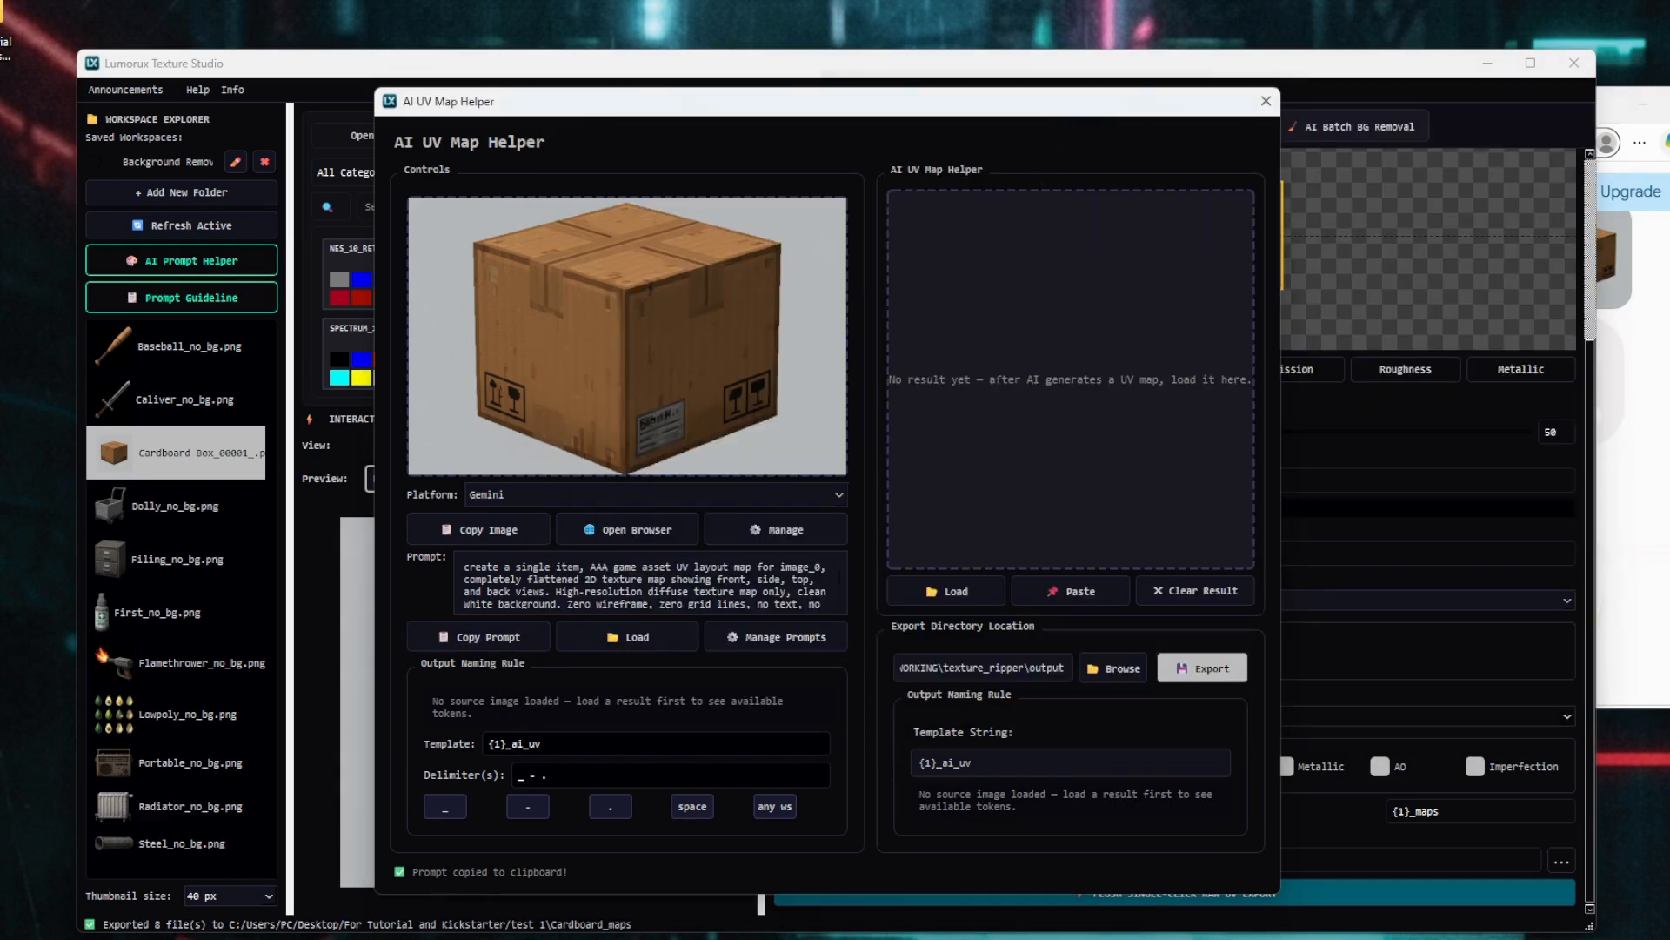
left_click(1637, 352)
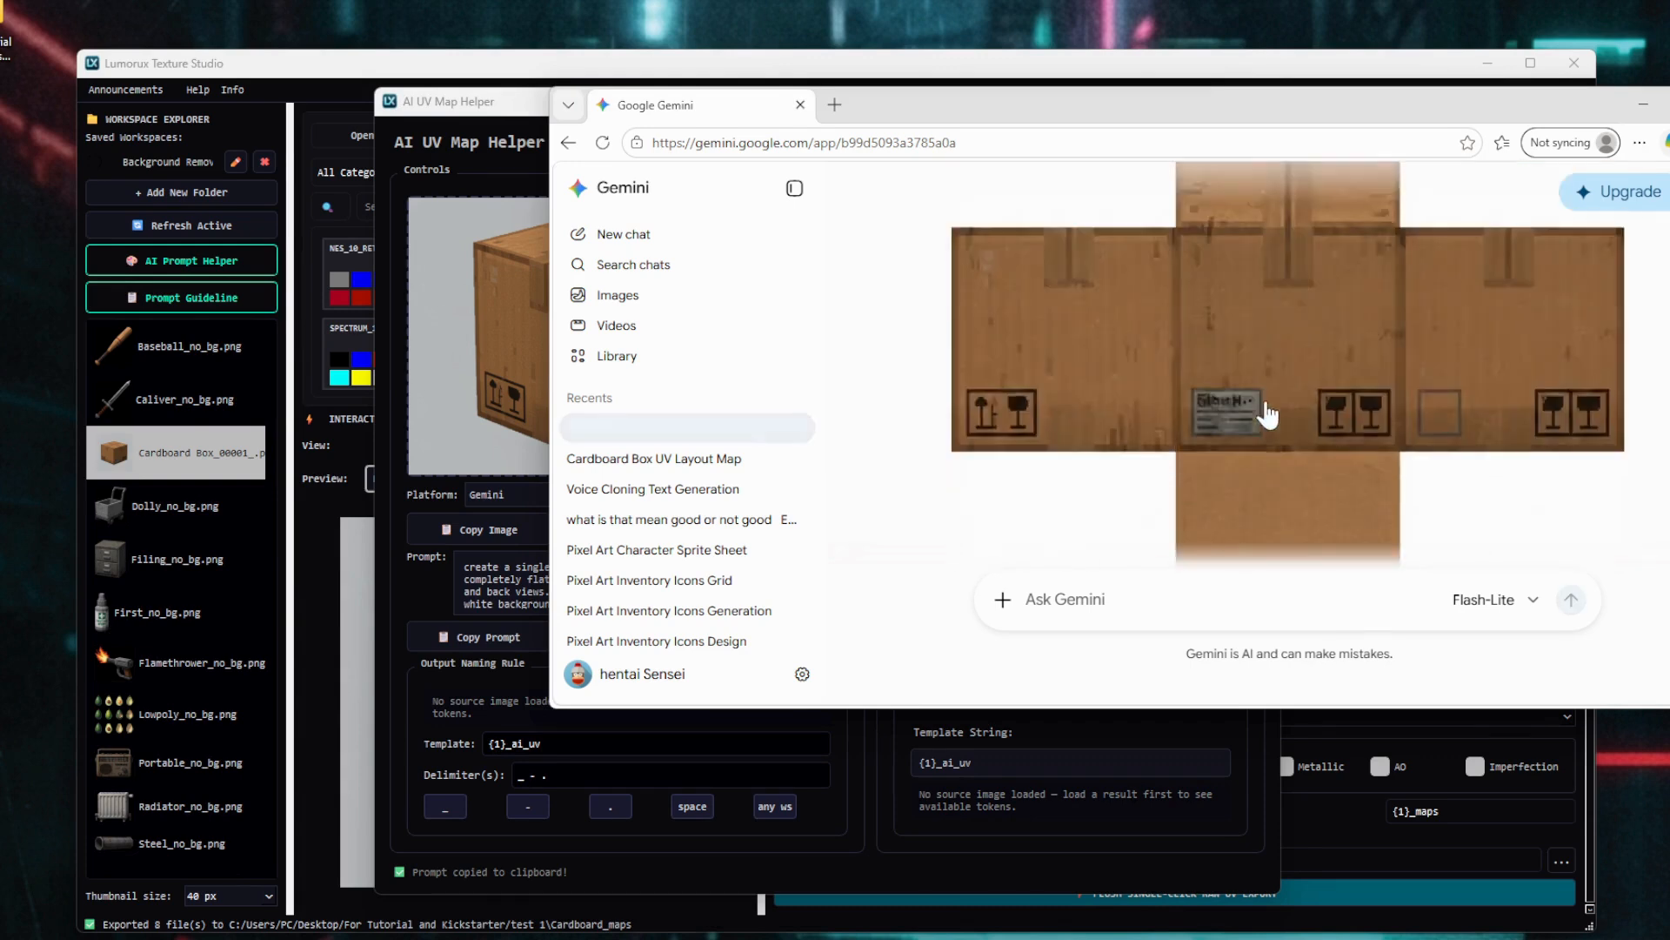
left_click(1556, 416)
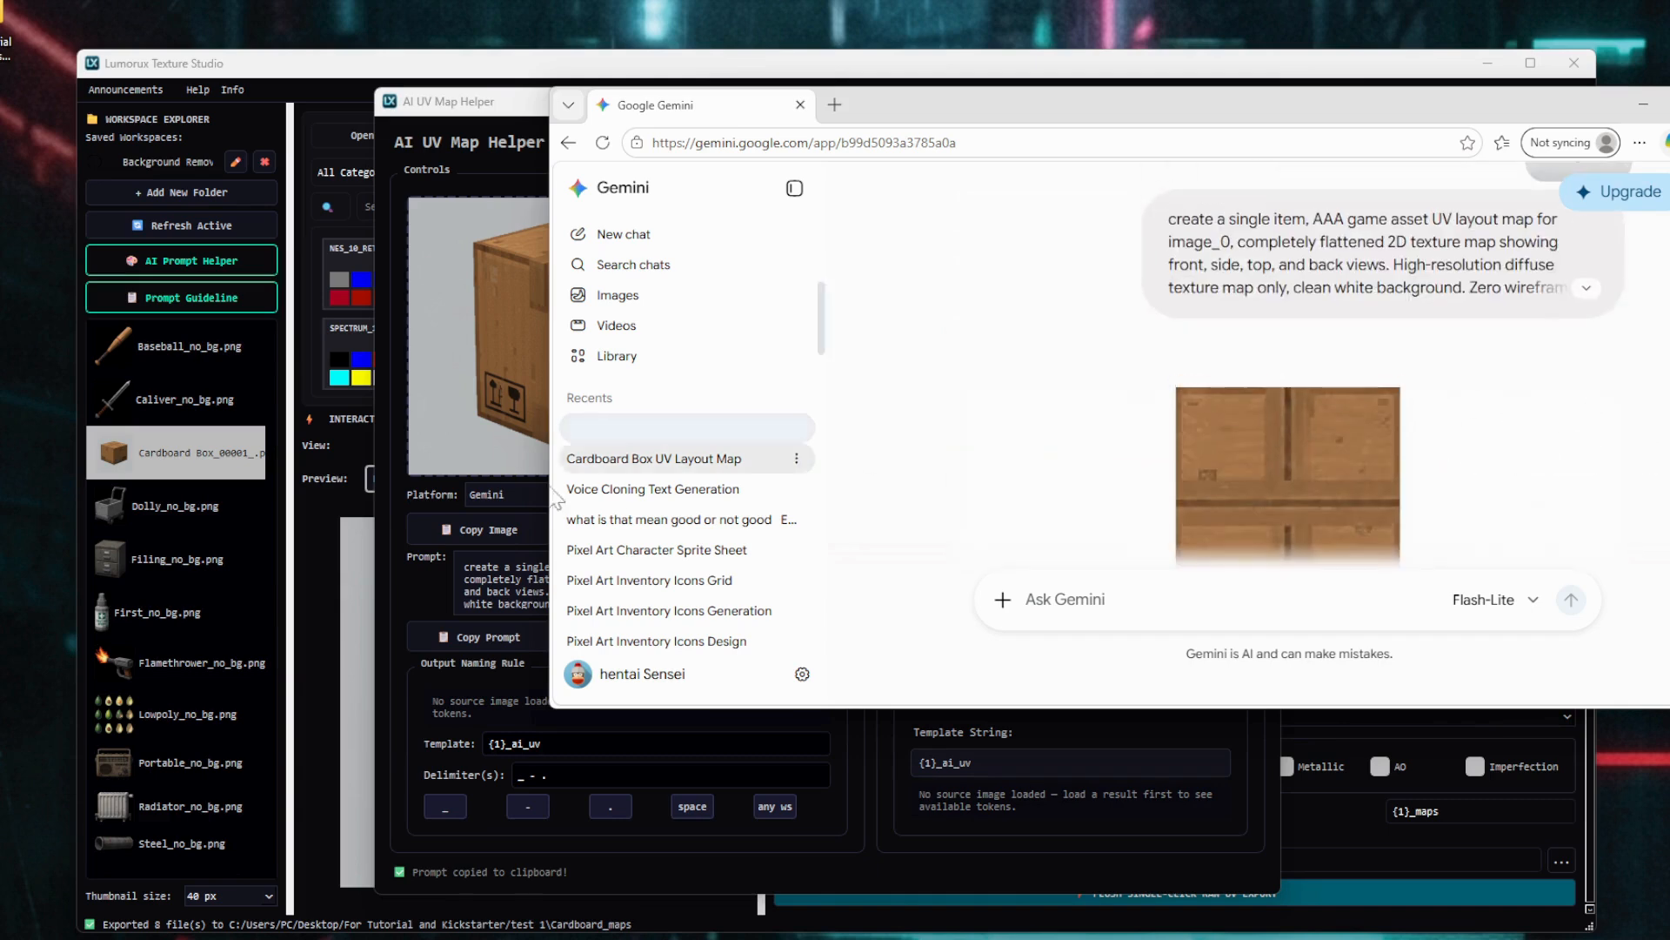
left_click(421, 509)
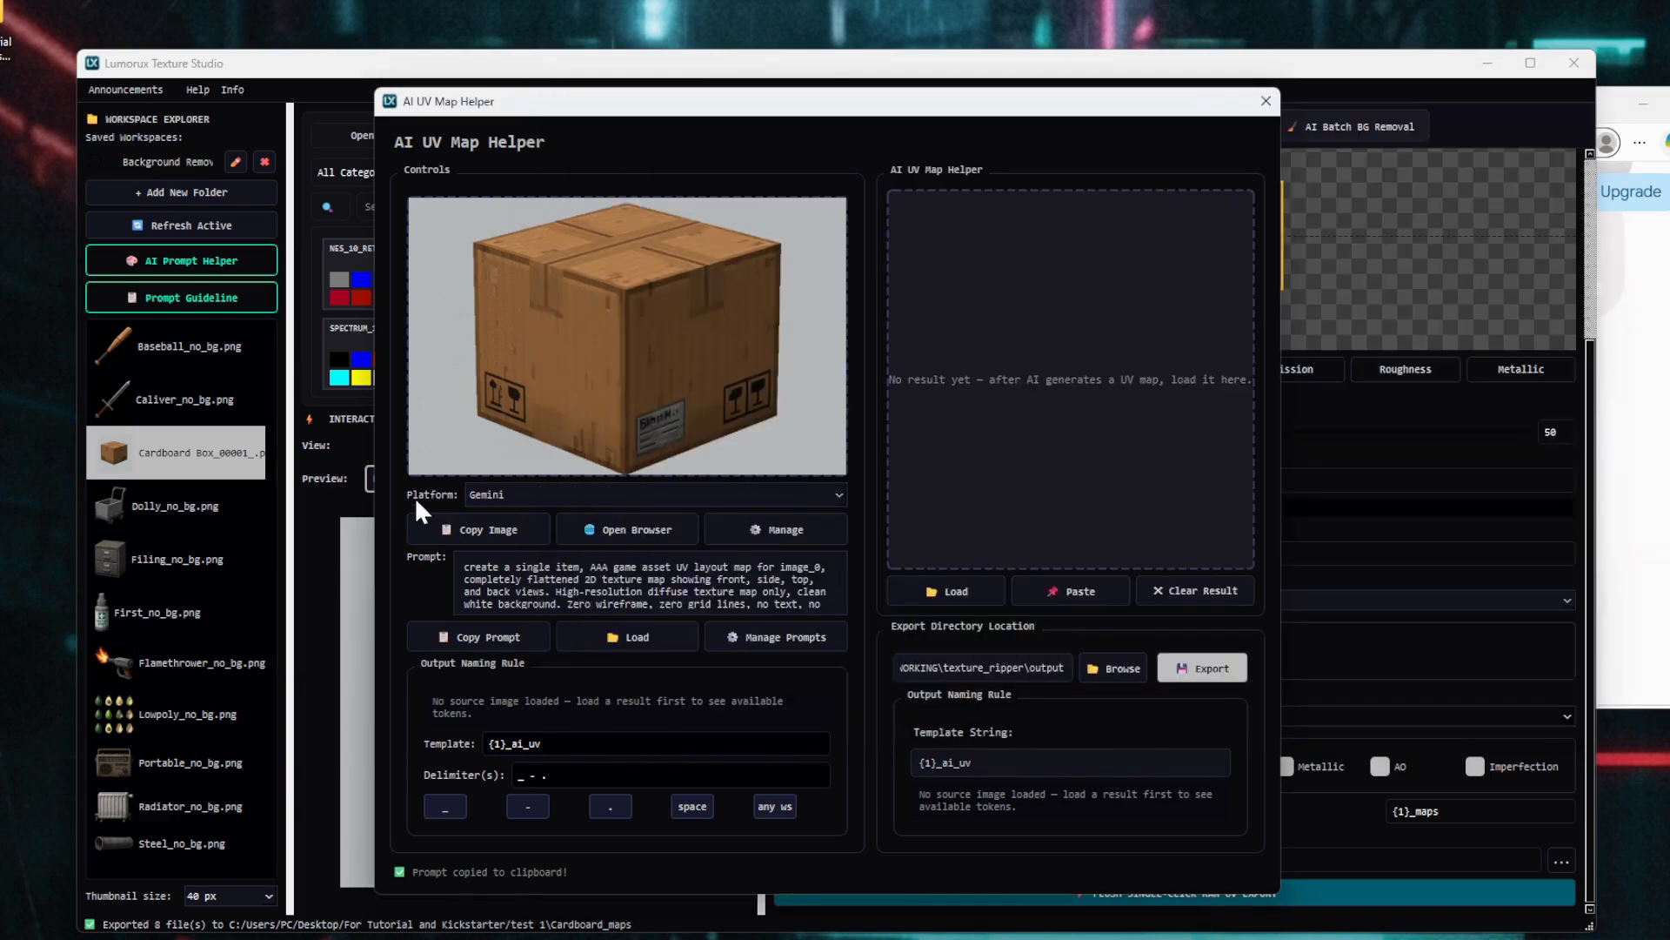
- Paste the generated UV layout into the AI UV Map Helper and export it to the UV Map folder
left_click(1076, 601)
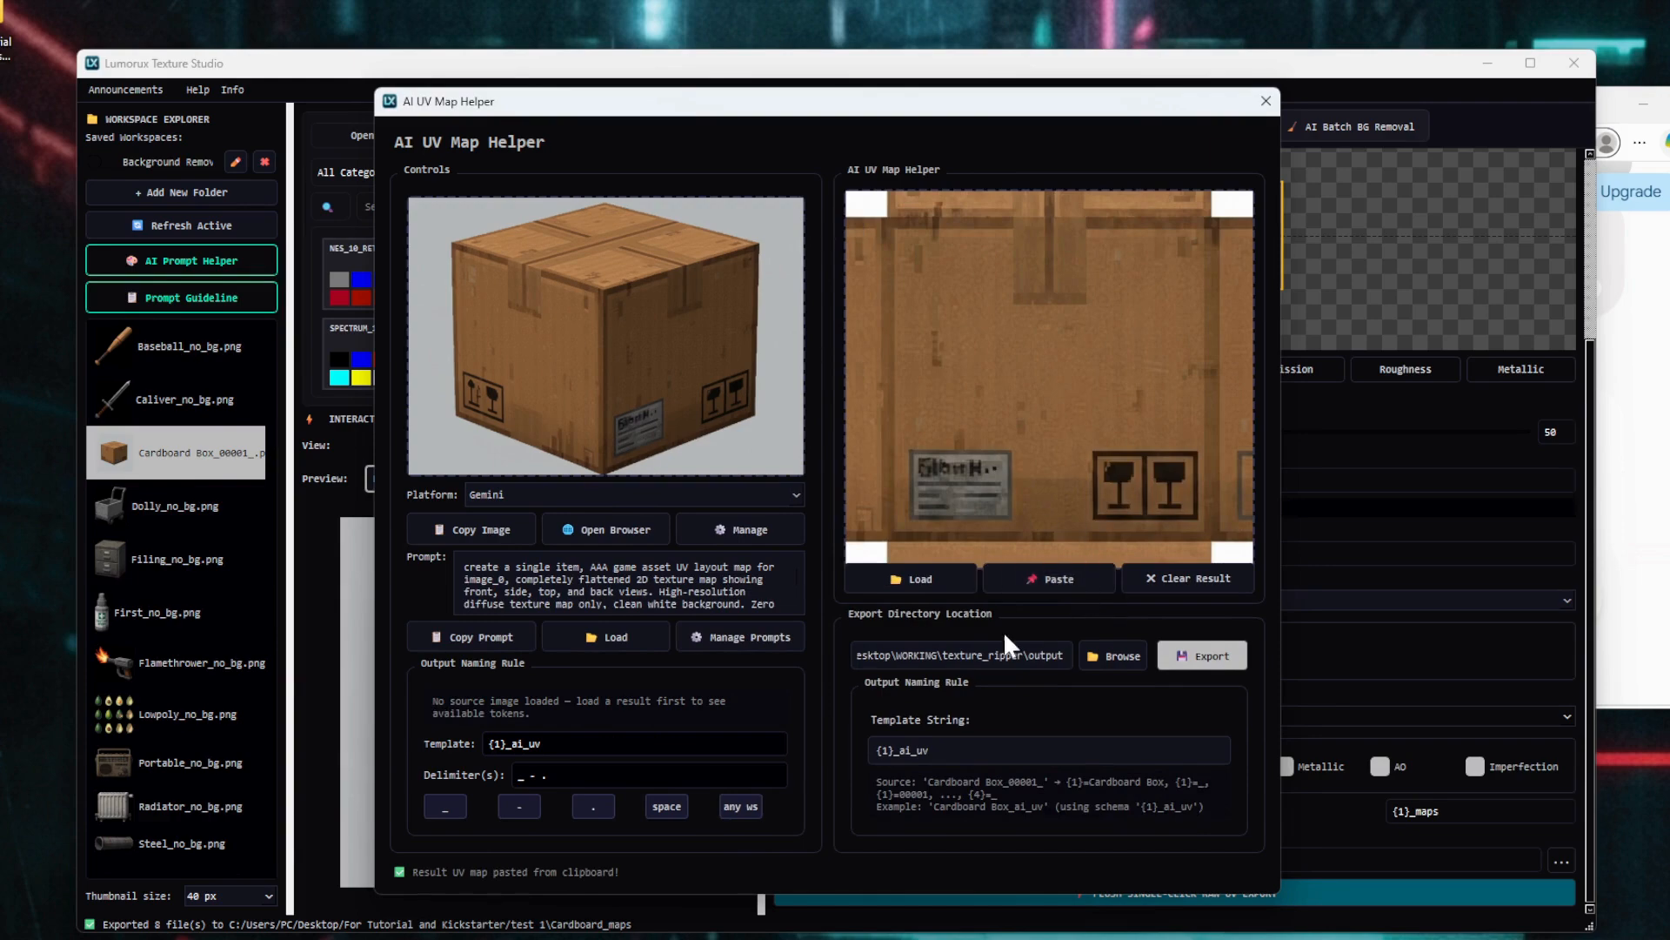
left_click(1110, 665)
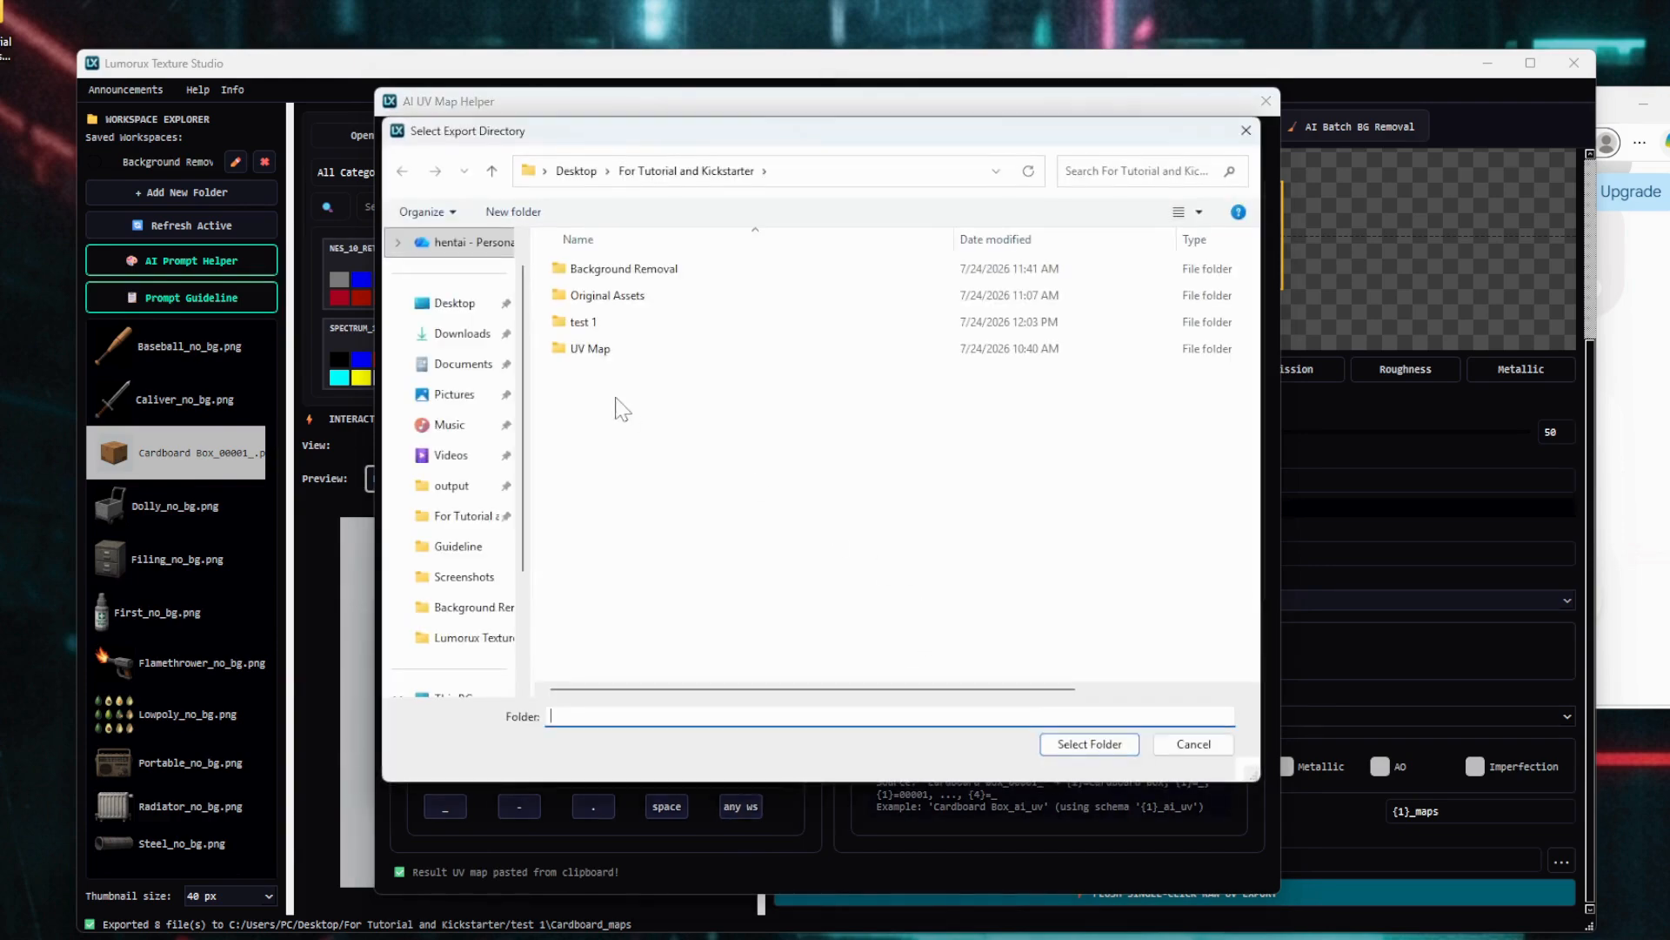
double_click(595, 348)
left_click(1090, 745)
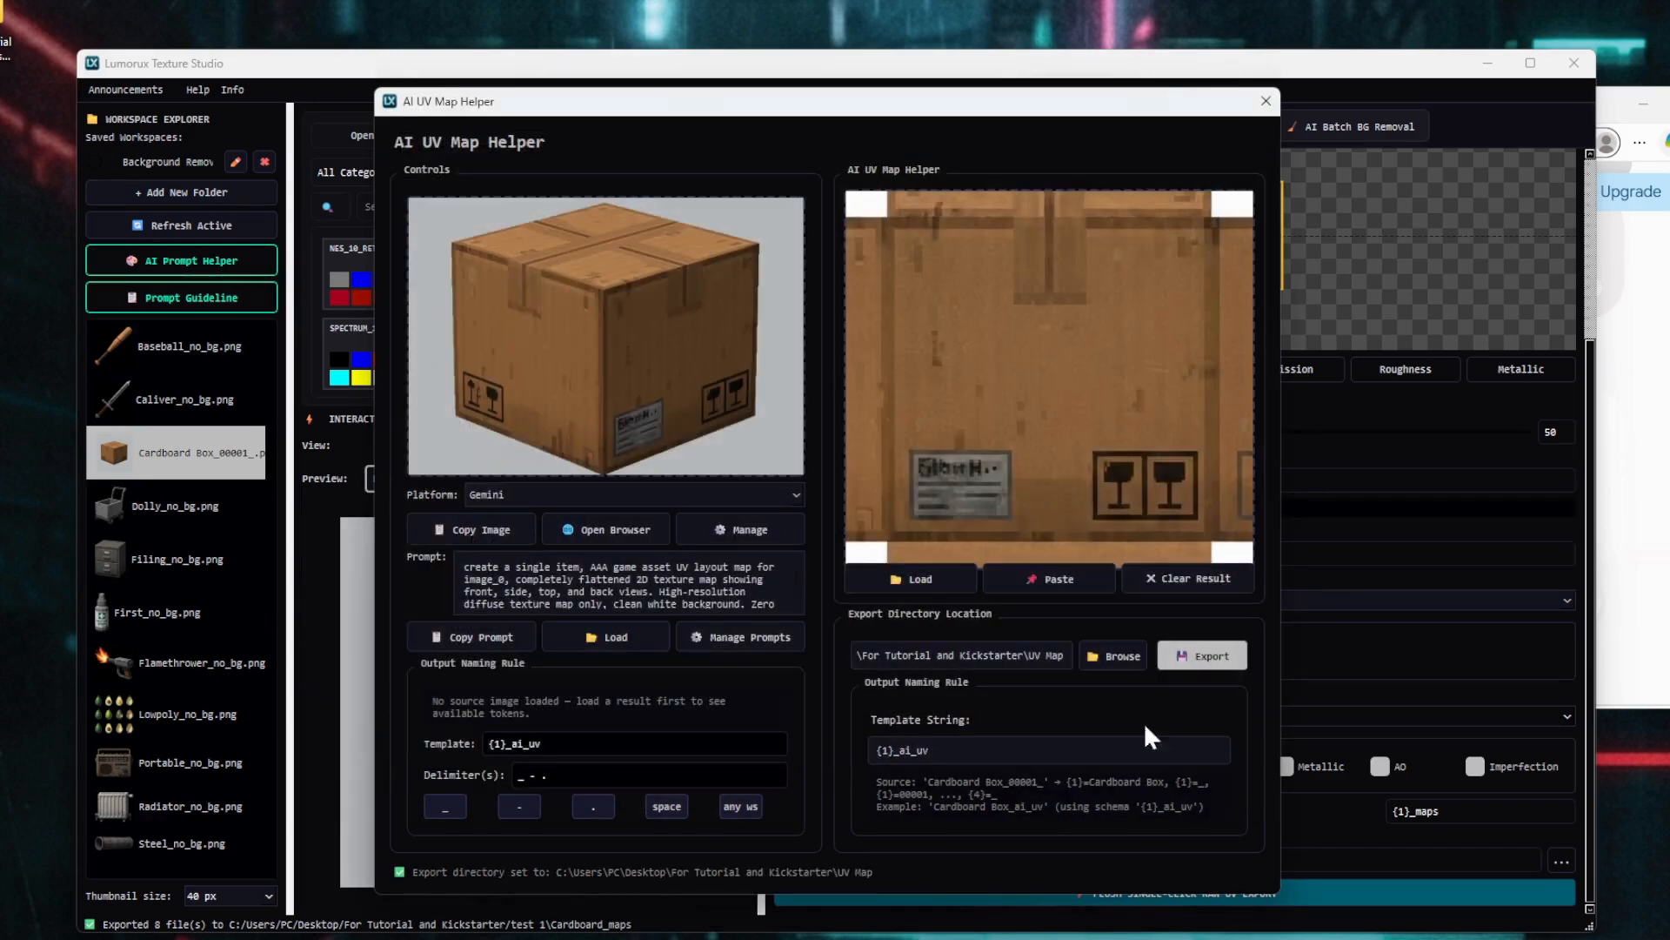
left_click(1173, 657)
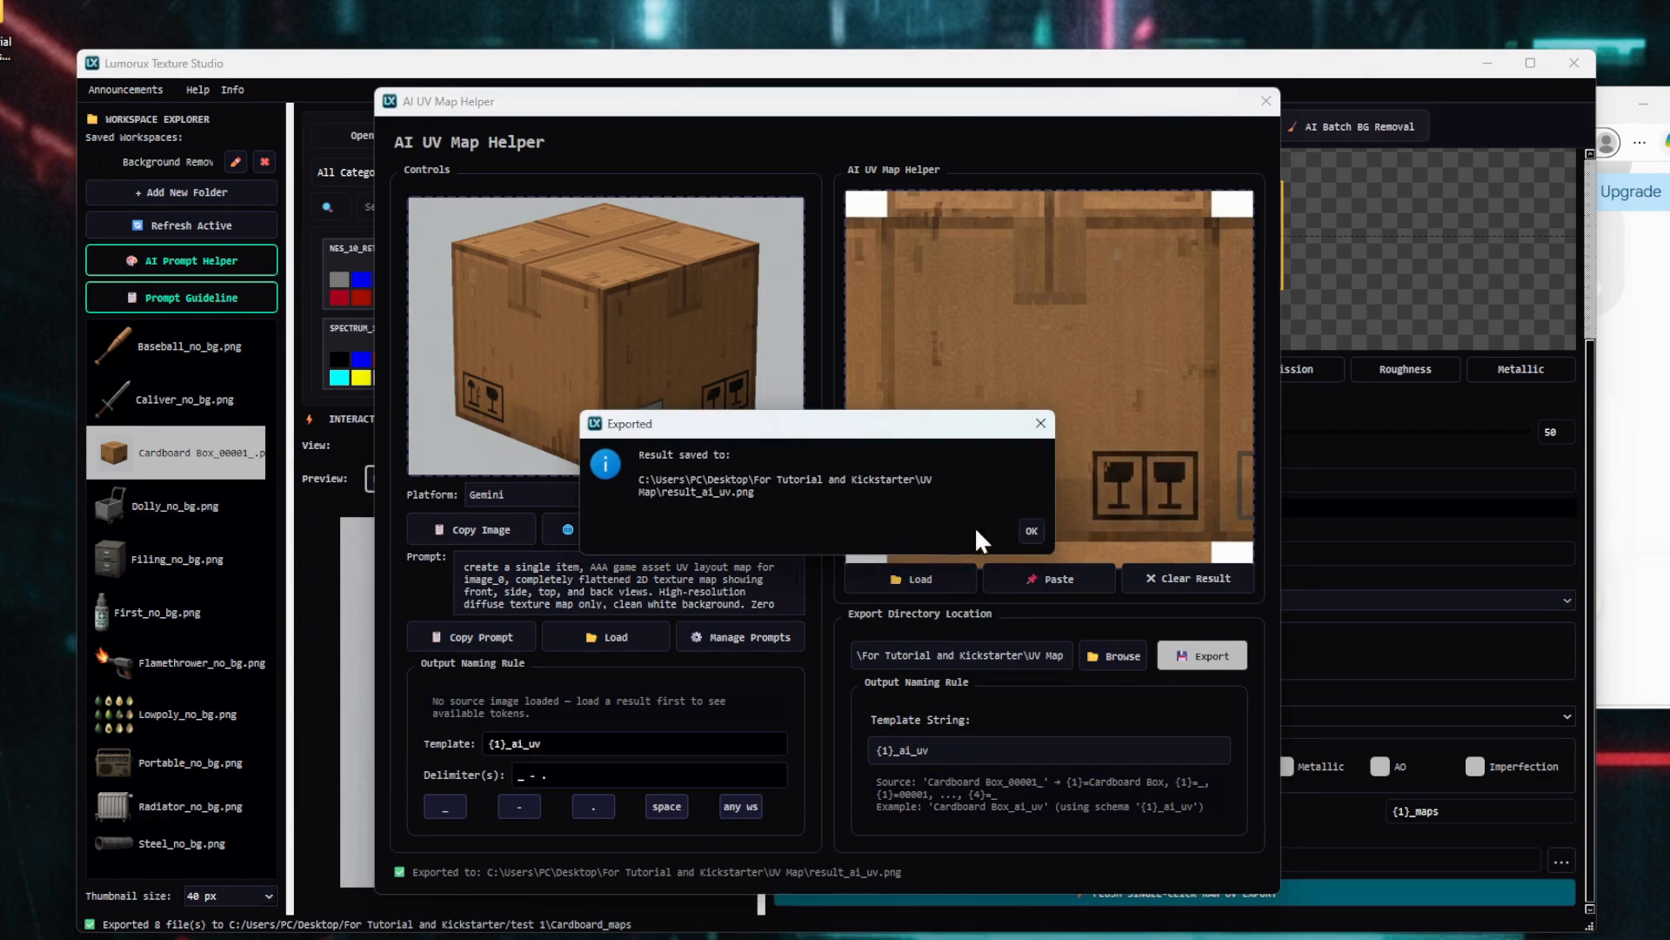
left_click(1023, 528)
- Check the exported result_ai_uv image in the UV Map folder, and close the AI UV Map Helper
key("super+e")
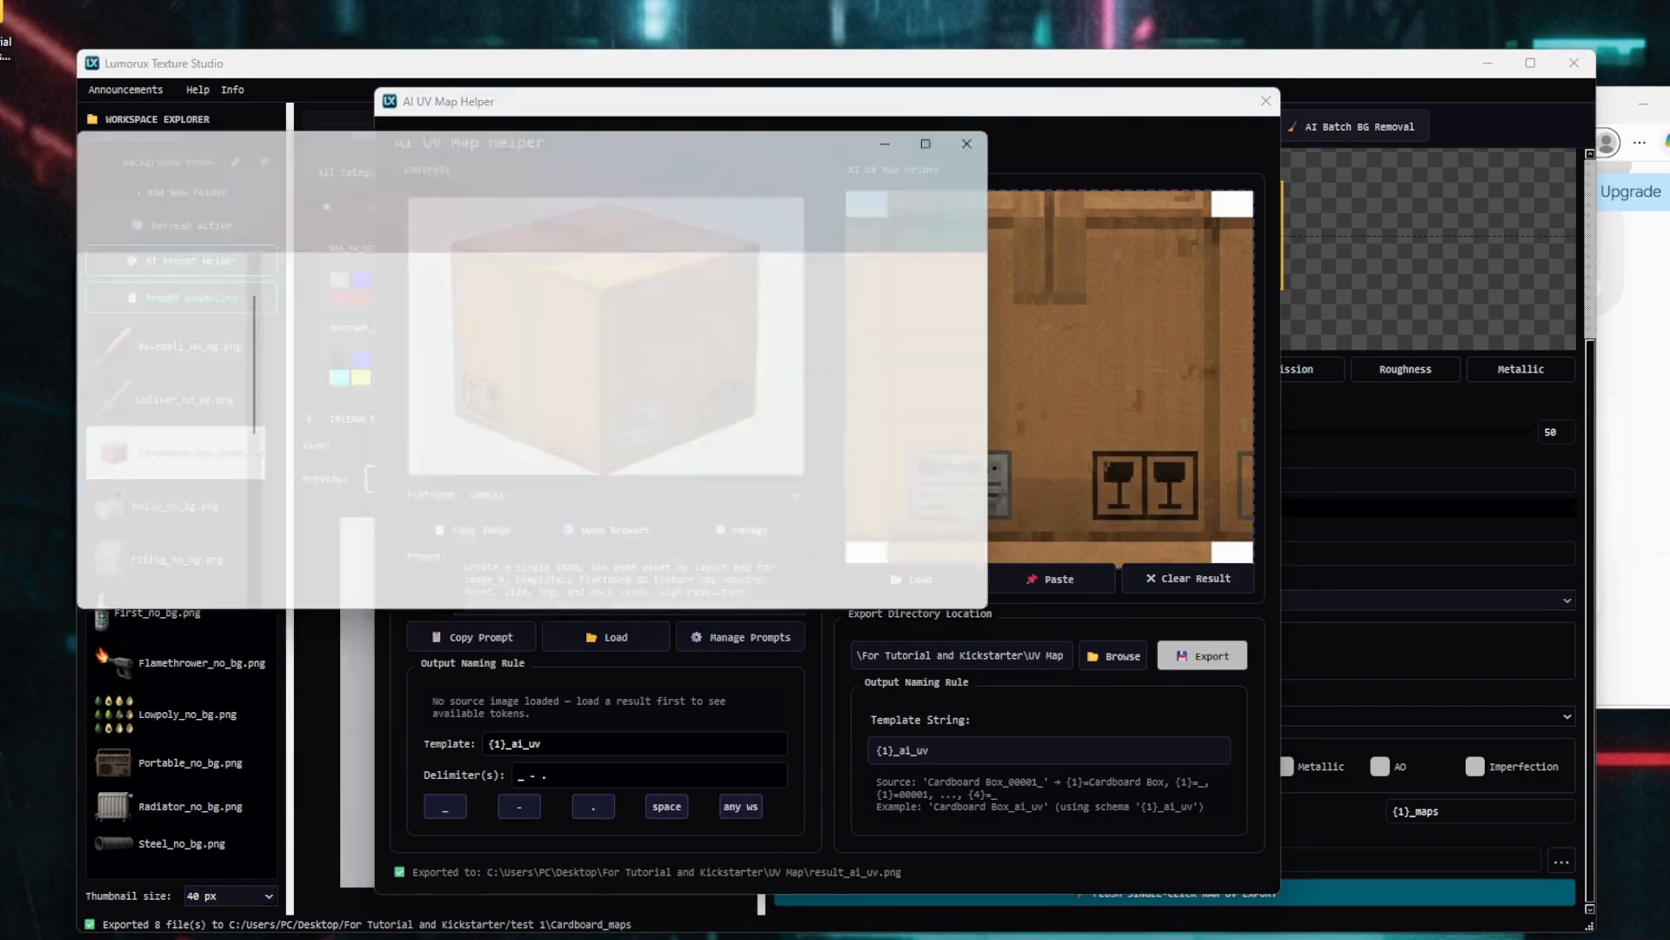
left_click(161, 536)
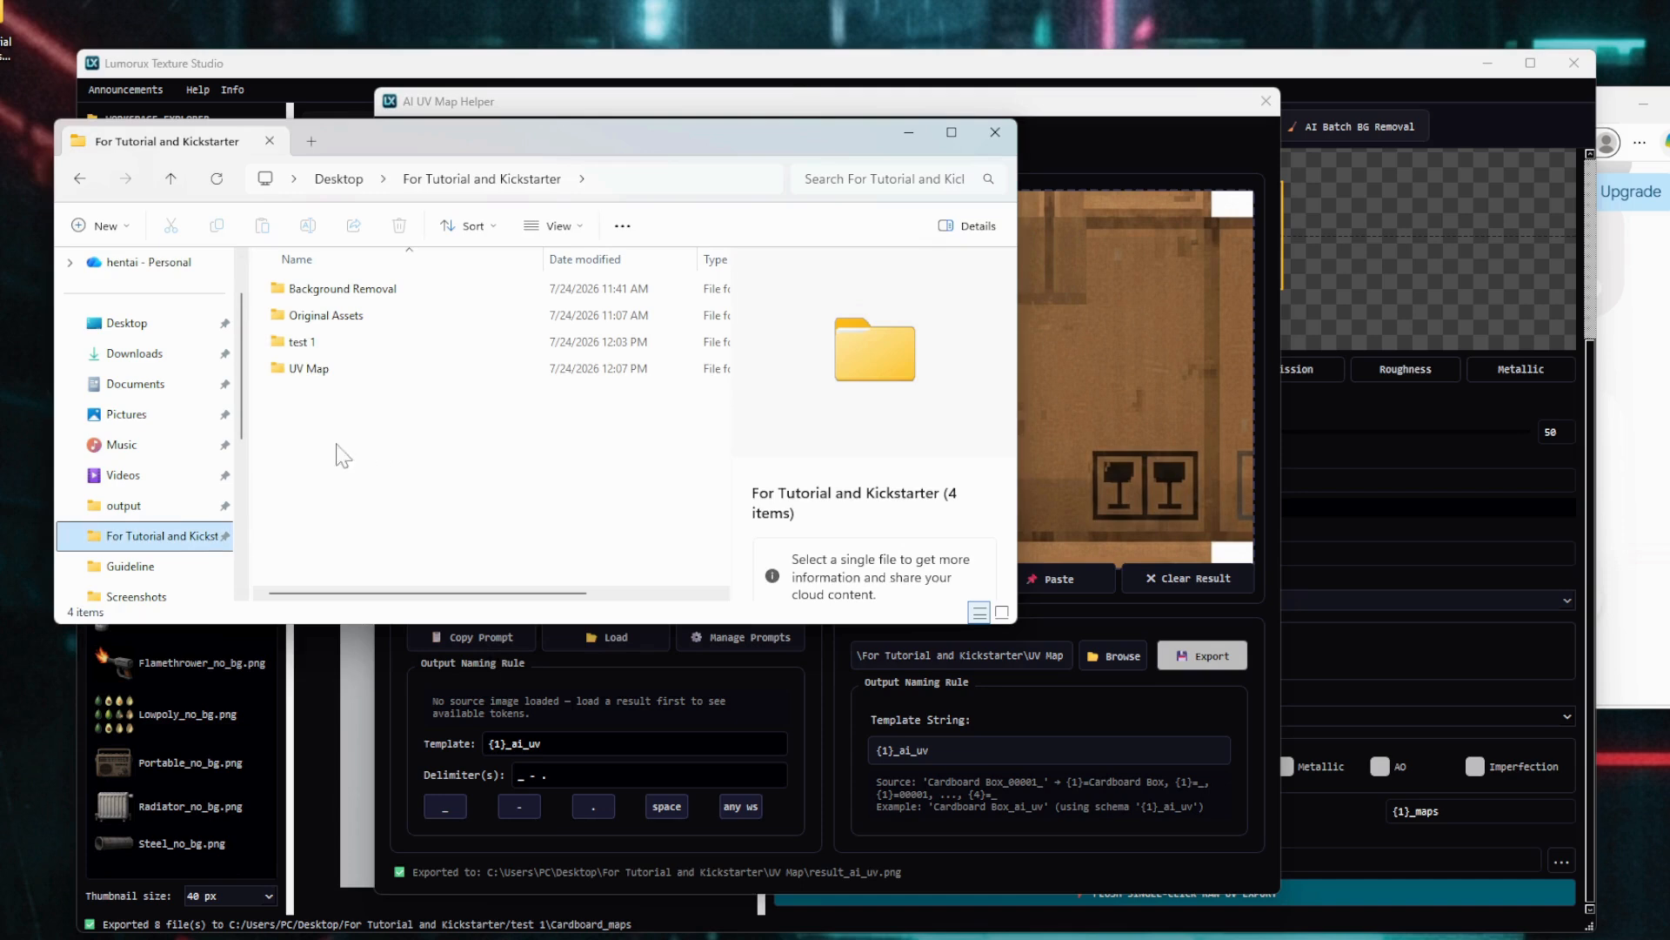
left_click(335, 341)
double_click(321, 369)
left_click(426, 347)
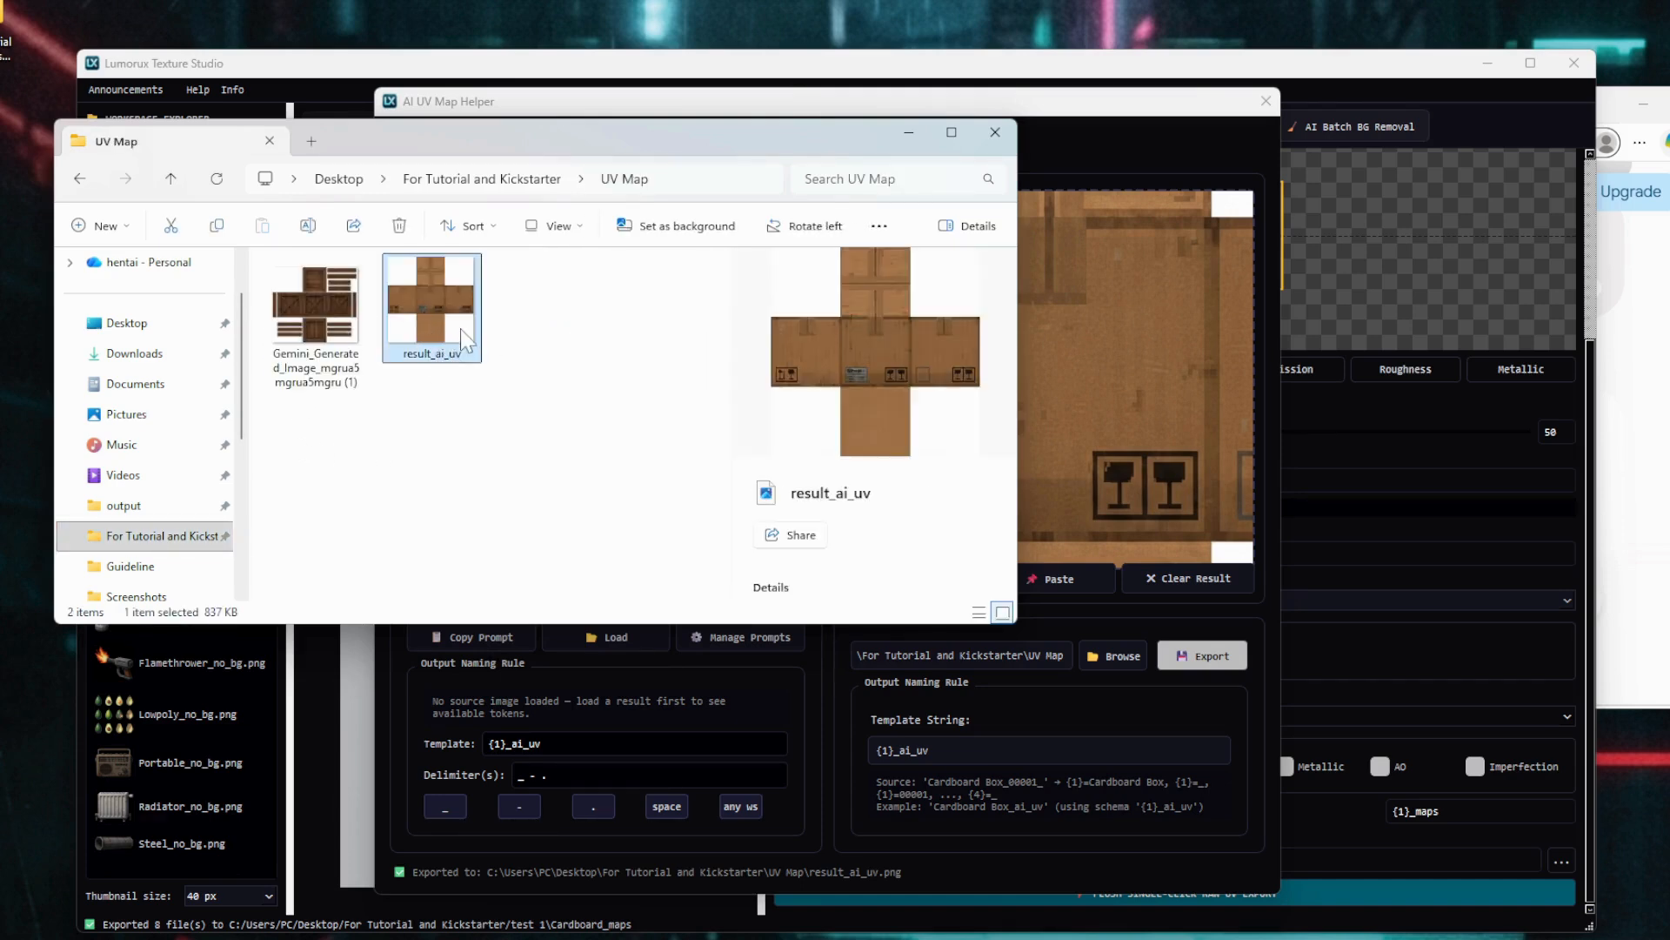
left_click(994, 132)
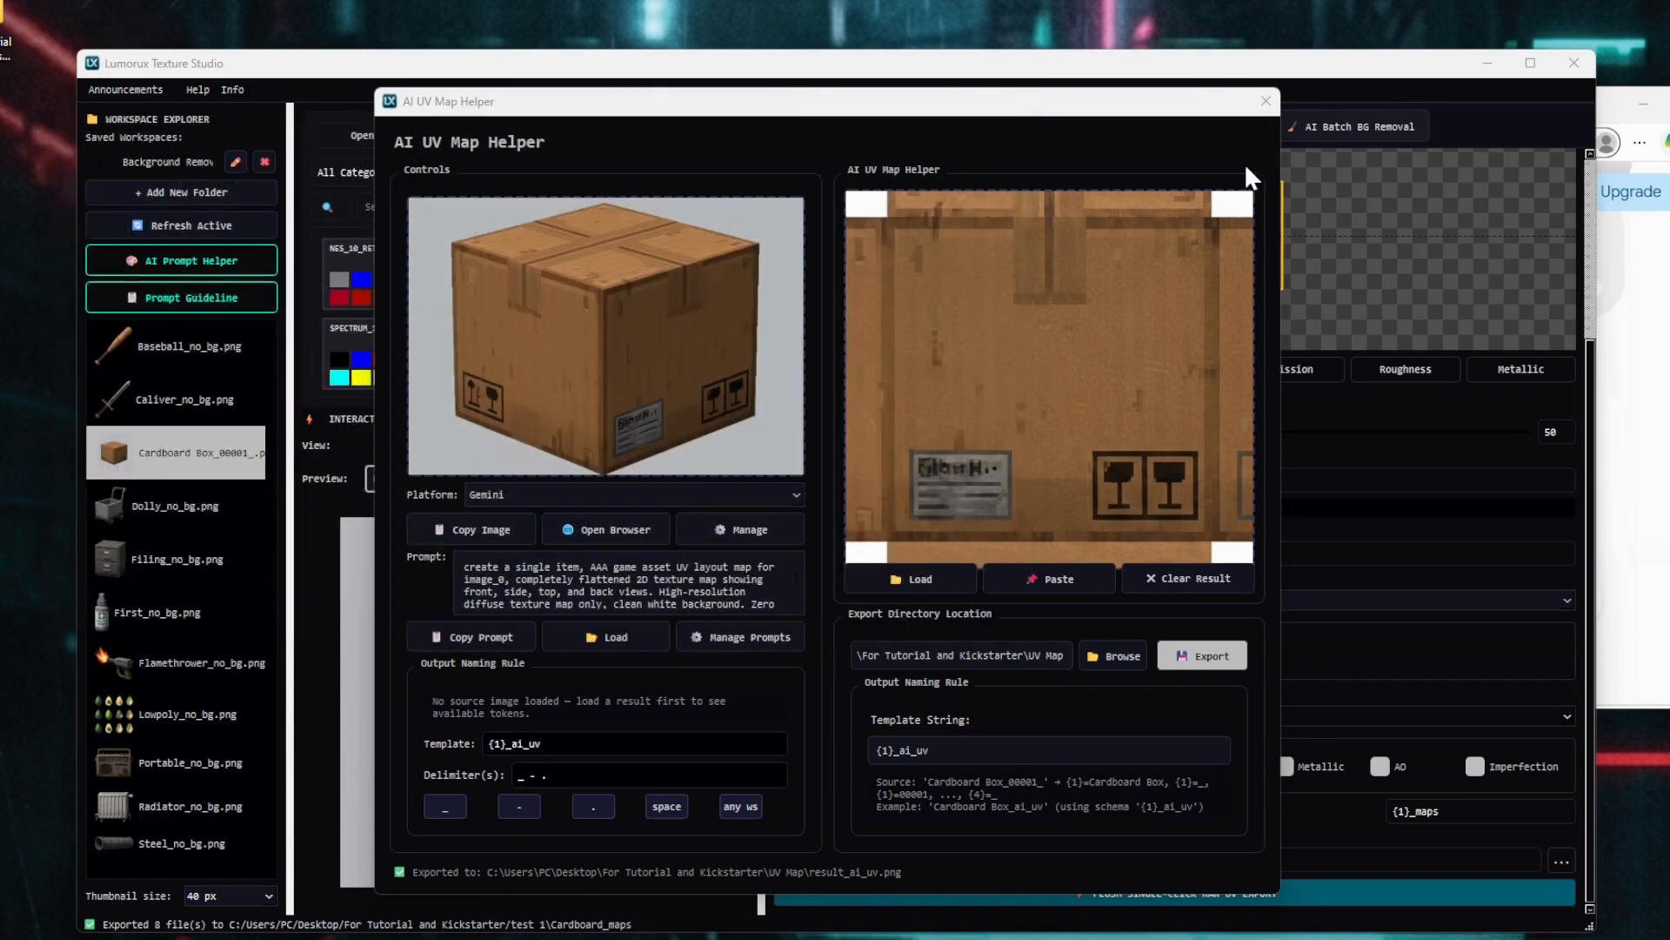
left_click(1265, 101)
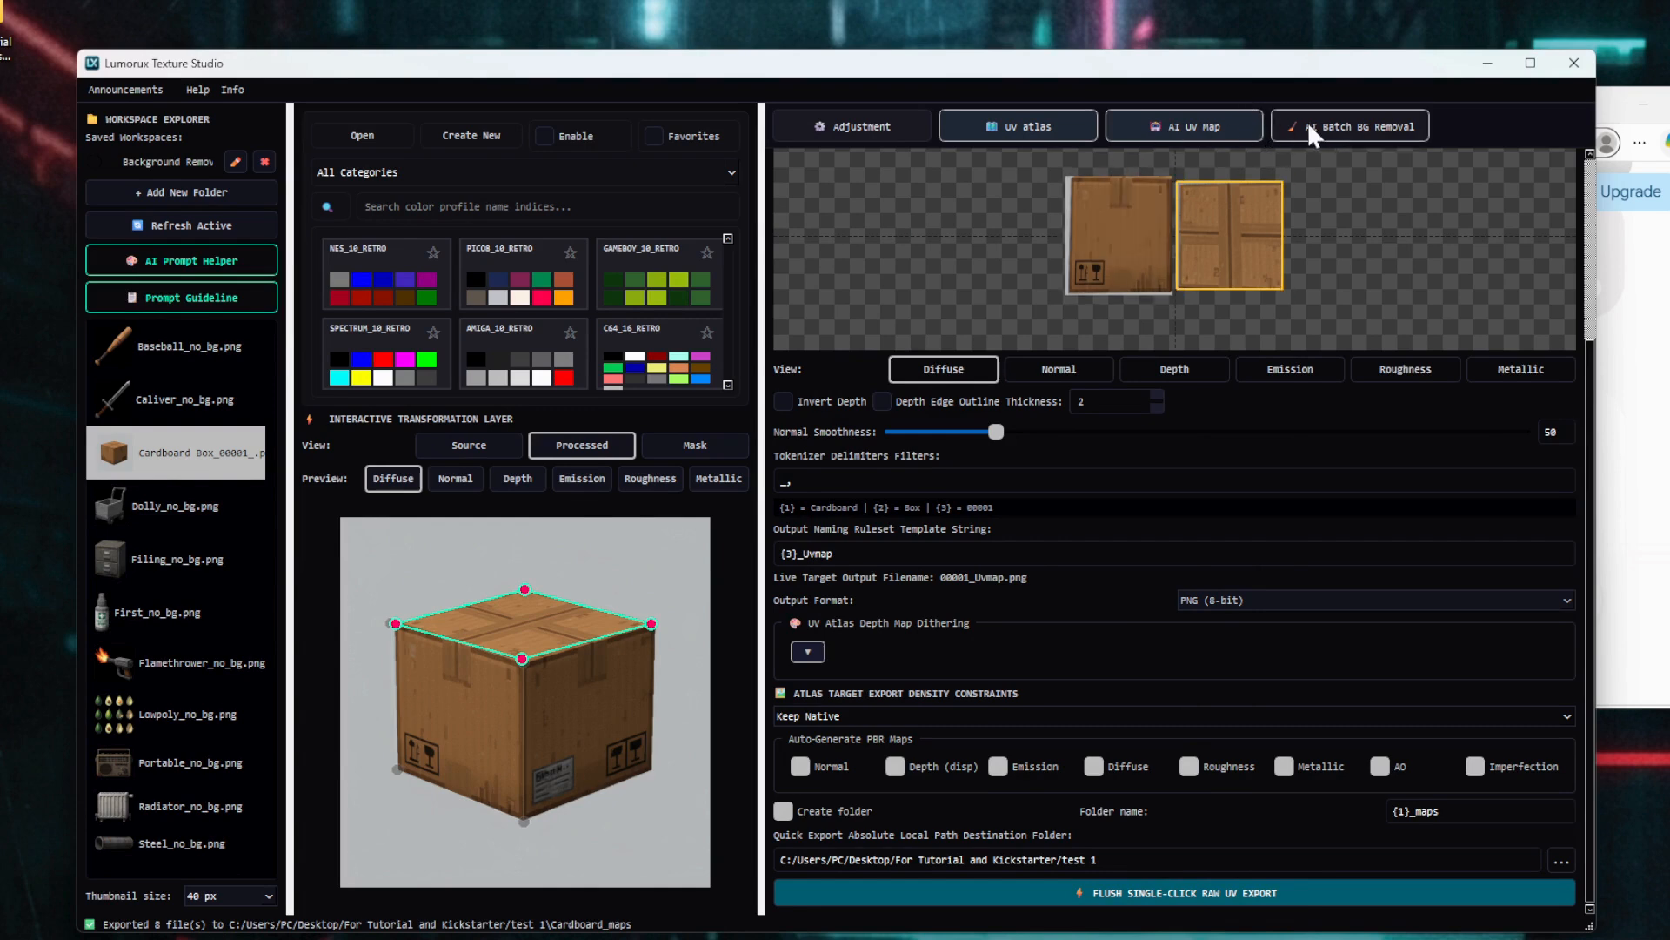
- Open AI Batch BG Removal and look through the source images in the Original Assets folder
left_click(1364, 136)
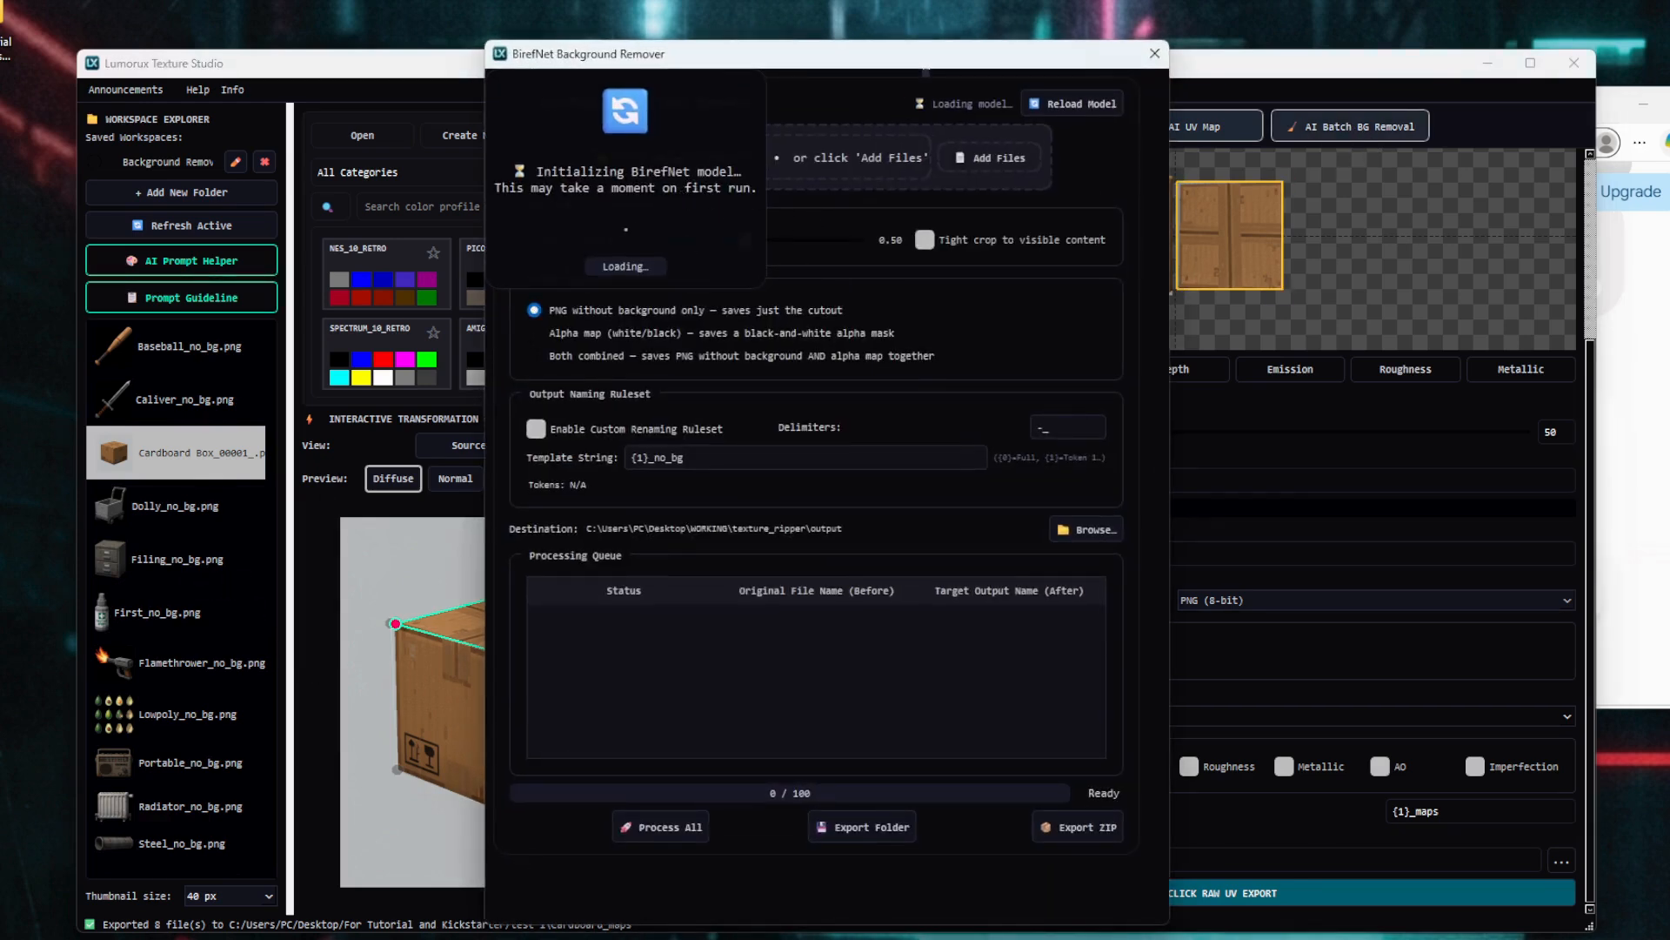
key("super+e")
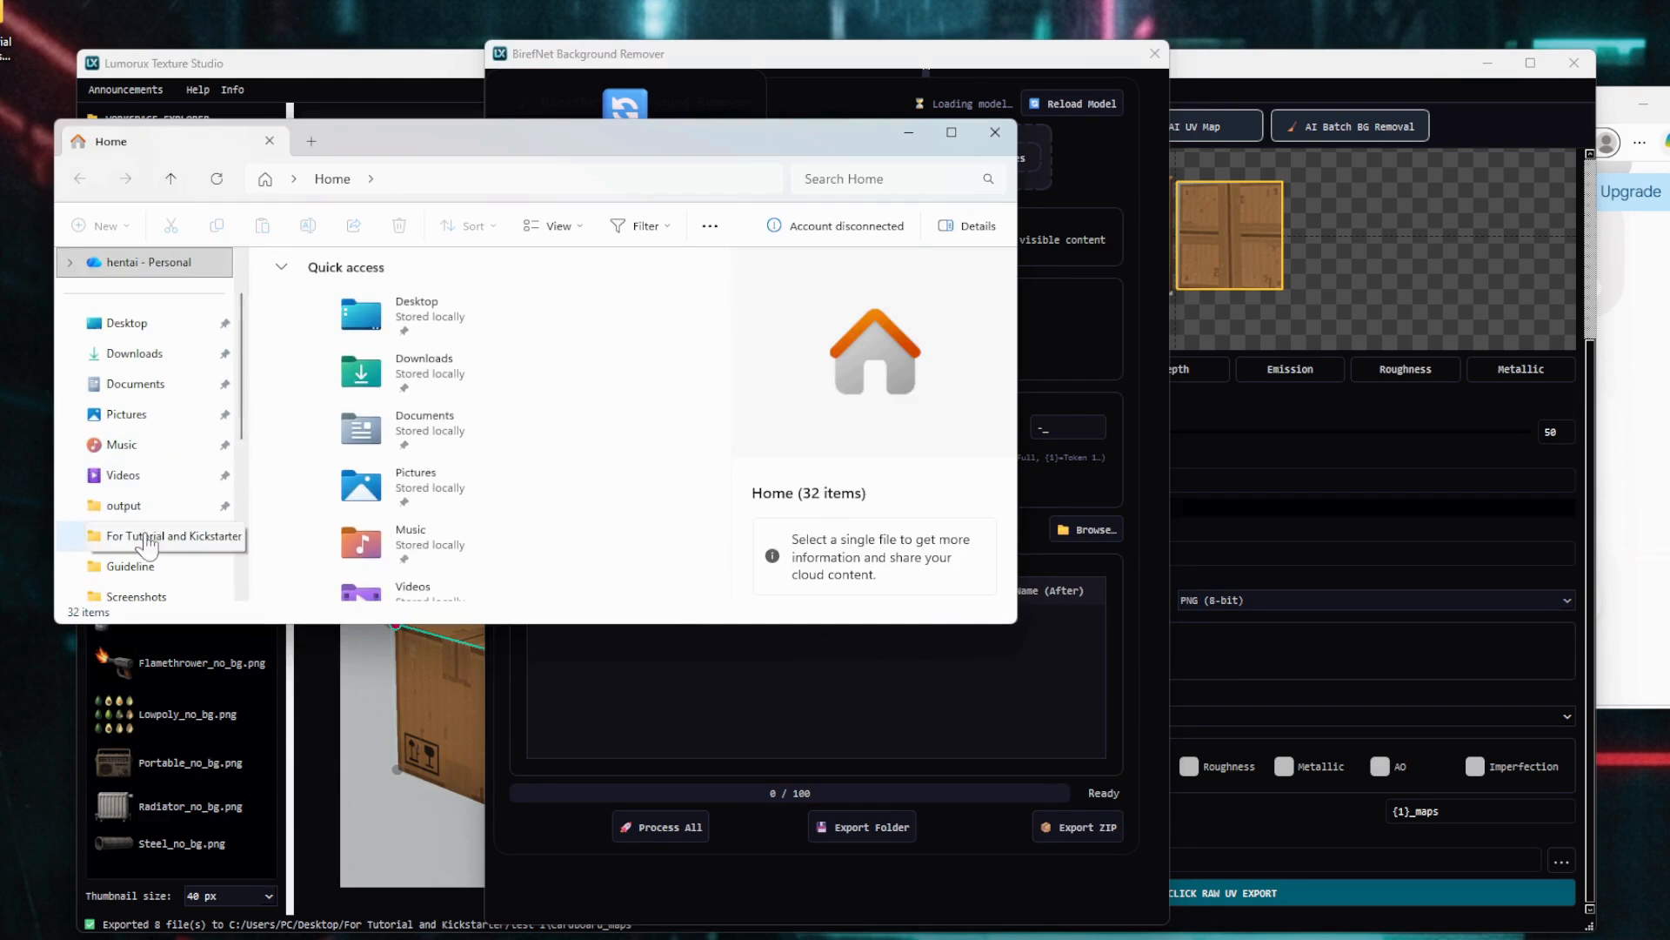
left_click(147, 539)
double_click(352, 314)
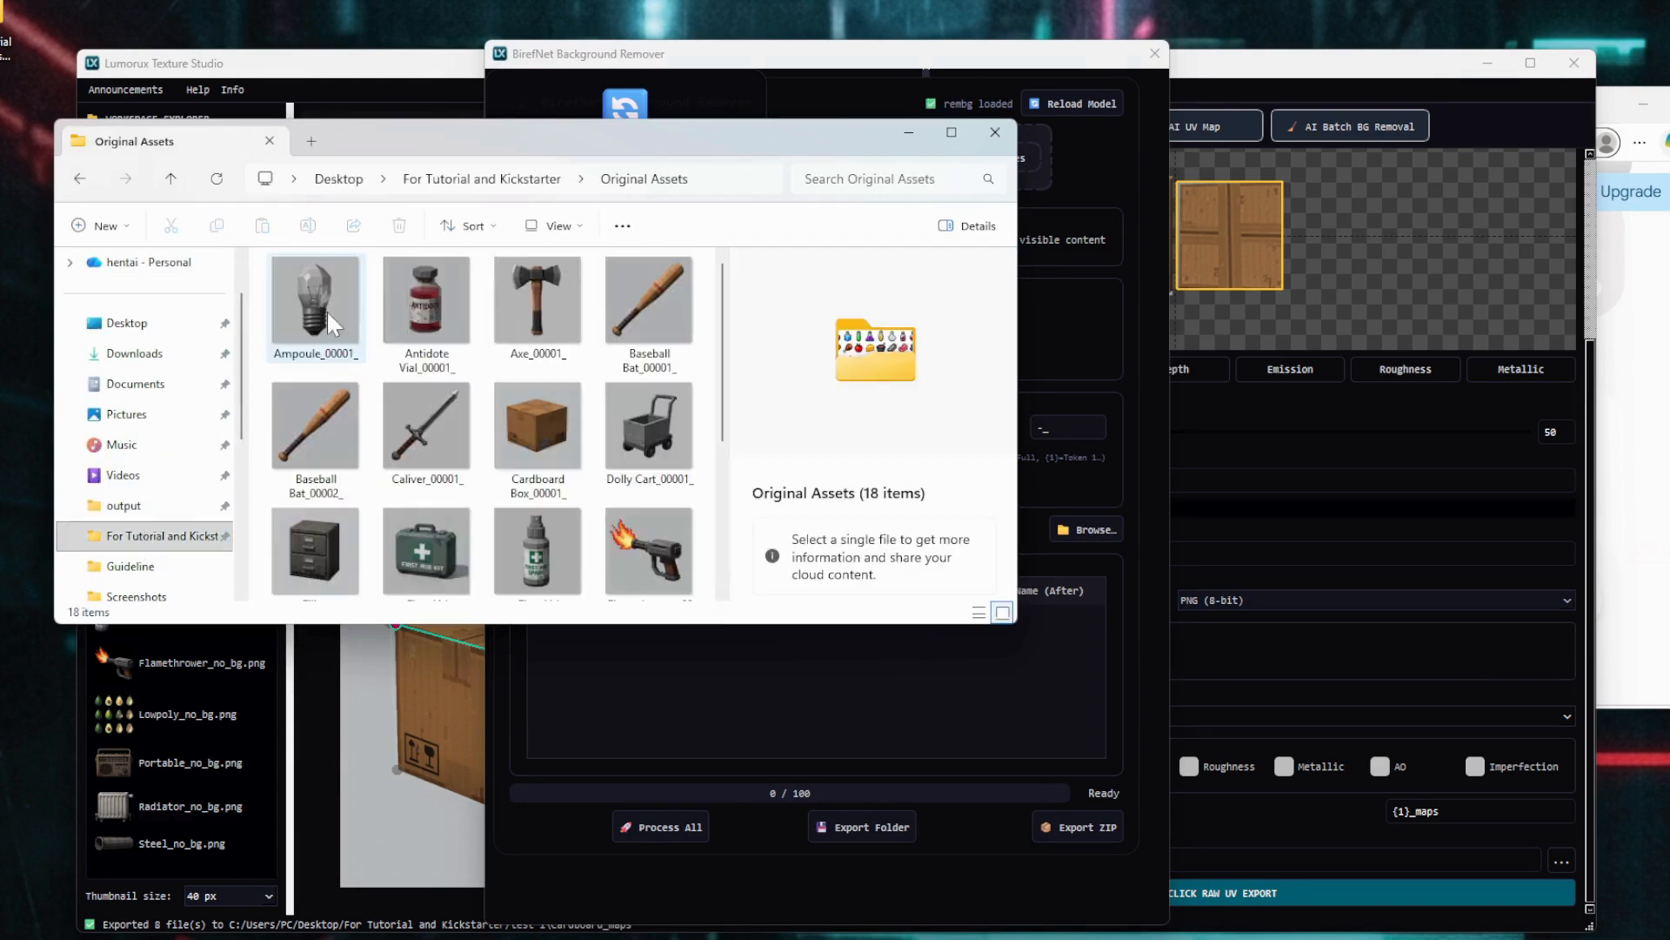
left_click(326, 309)
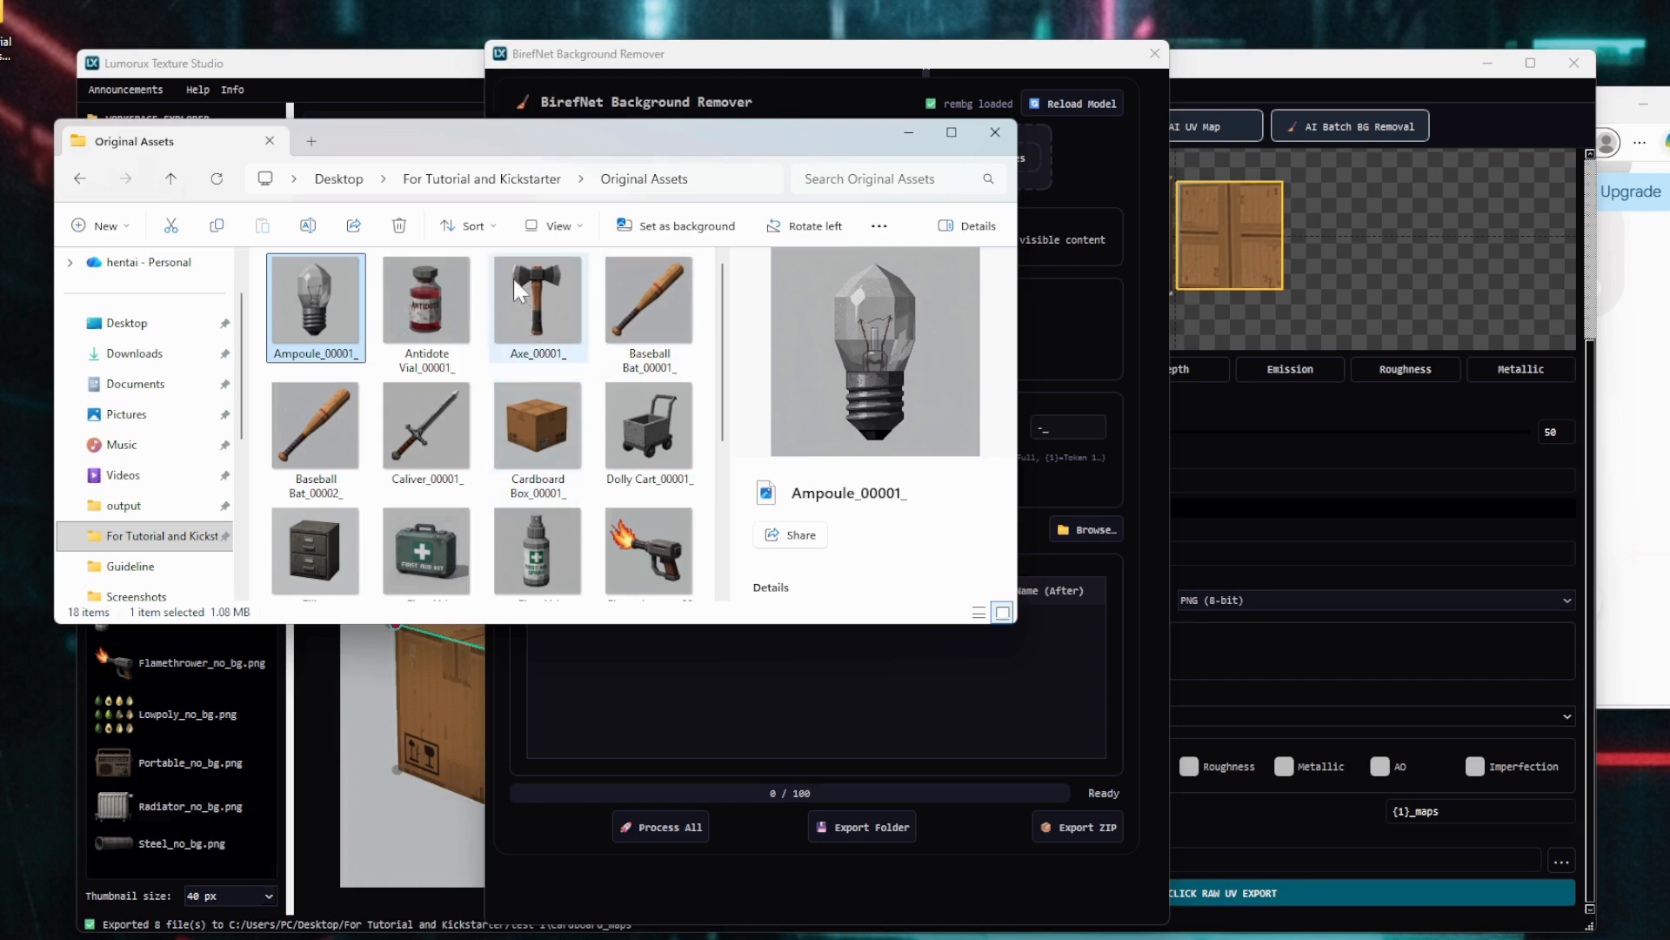
left_click_drag(628, 142, 590, 282)
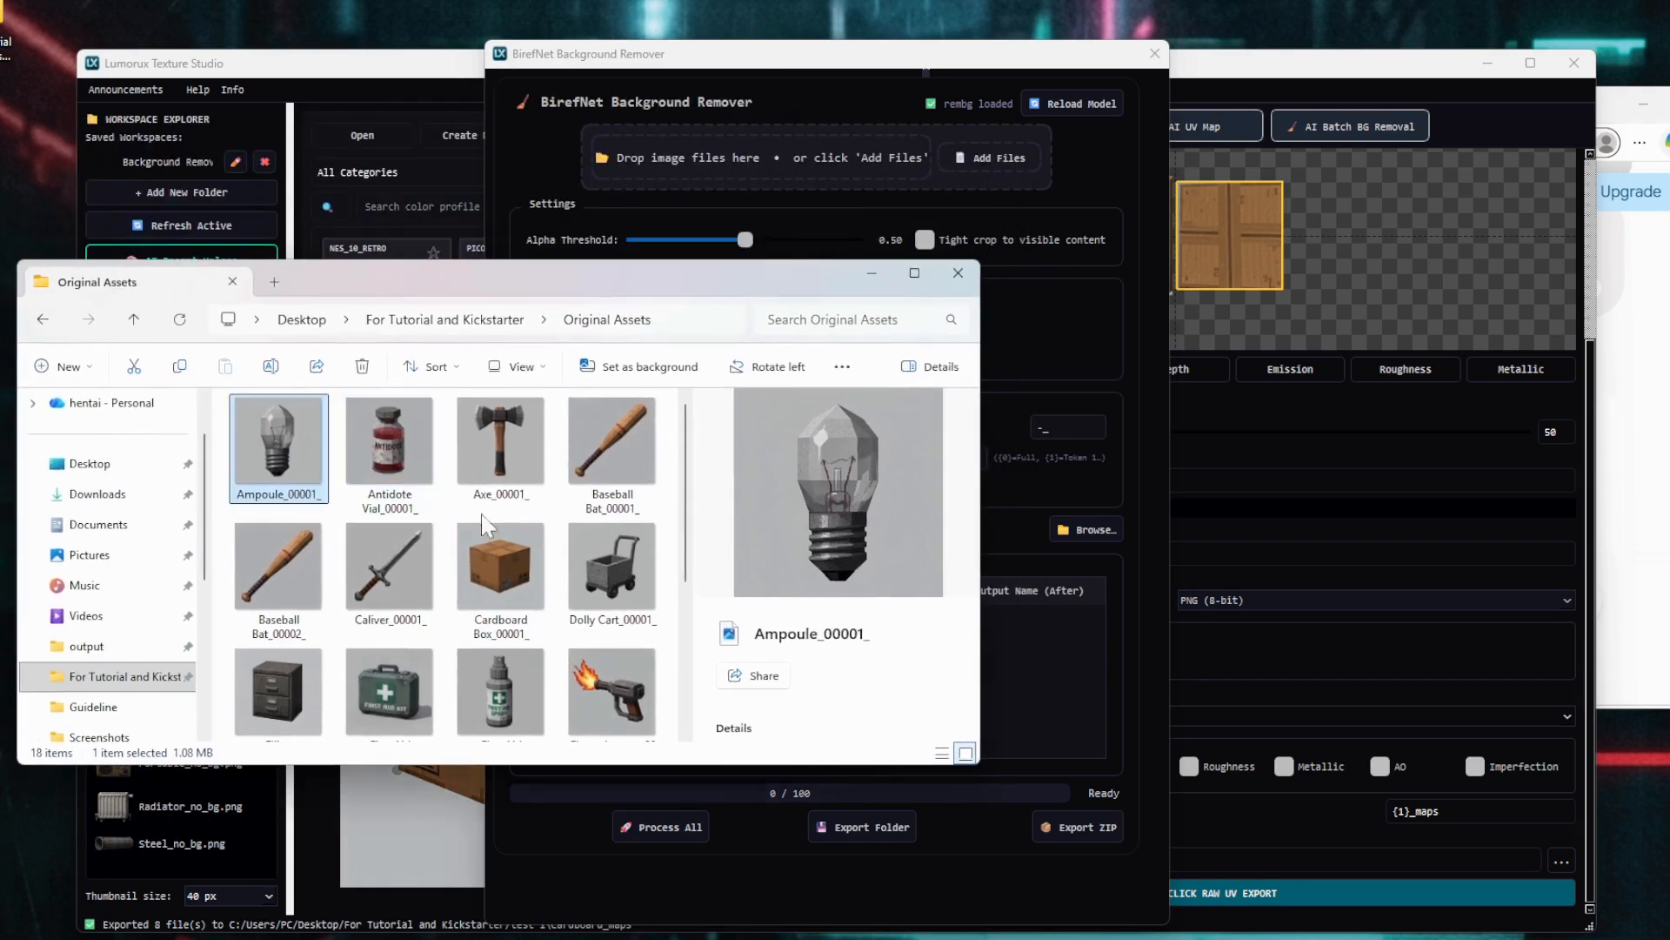
left_click(392, 440)
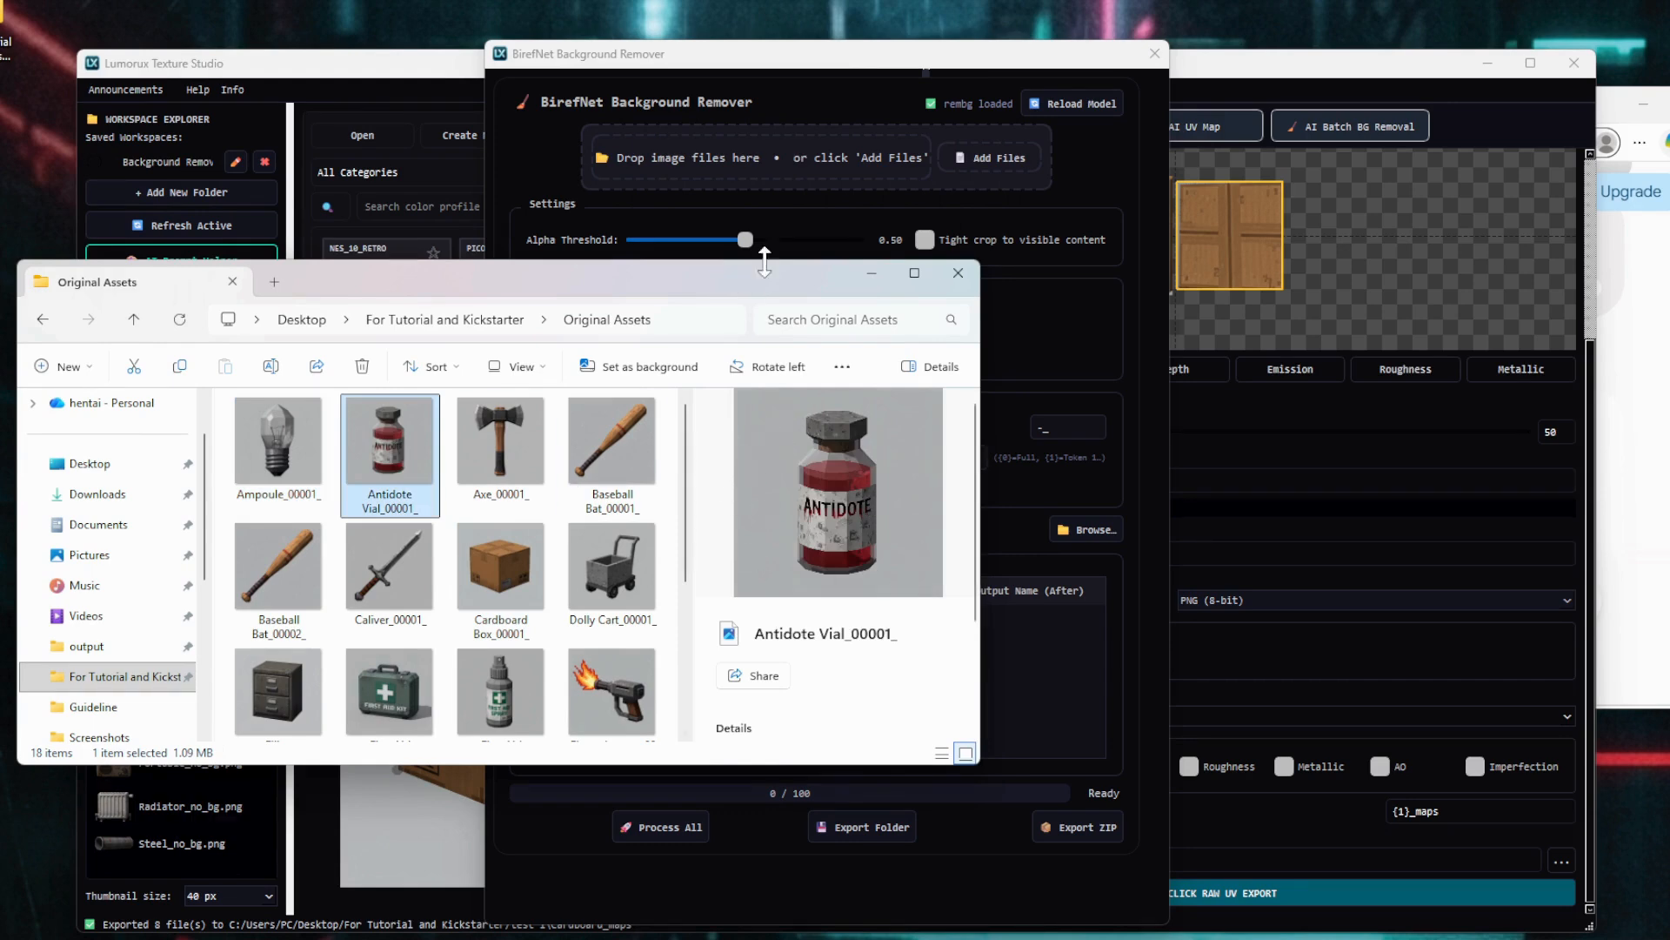
left_click(489, 322)
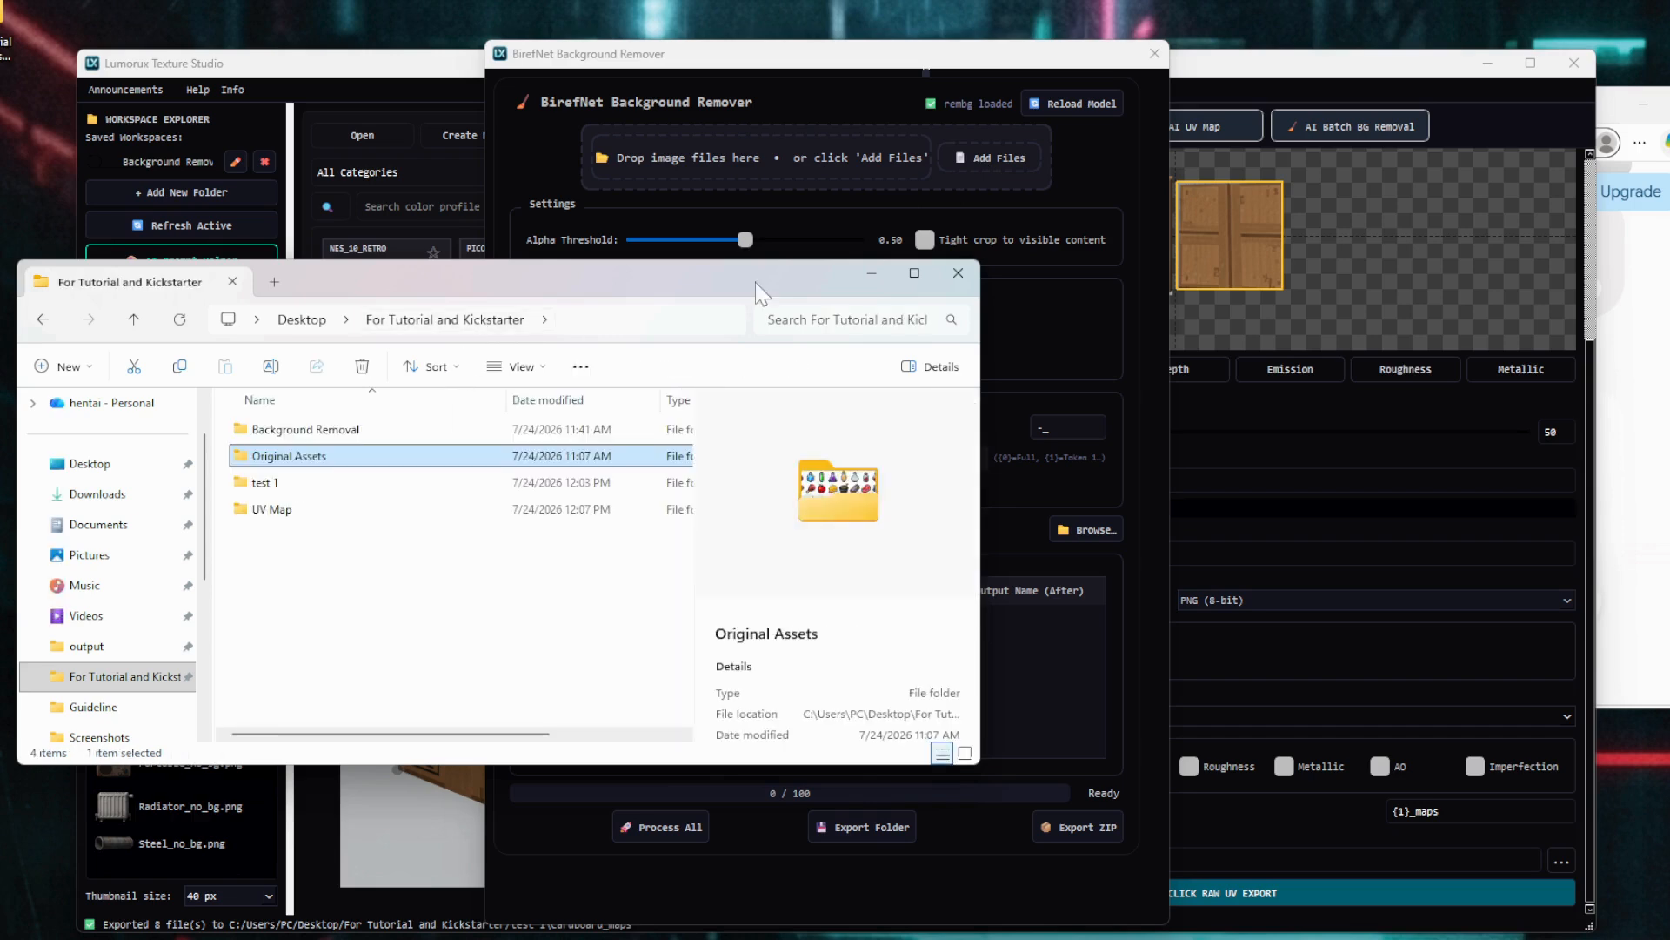
- Add the Ampoule_00001_, Antidote Vial_00001_, Axe_00001_ and Dolly Cart_00001_ images from Original Assets to the background removal queue
left_click(986, 159)
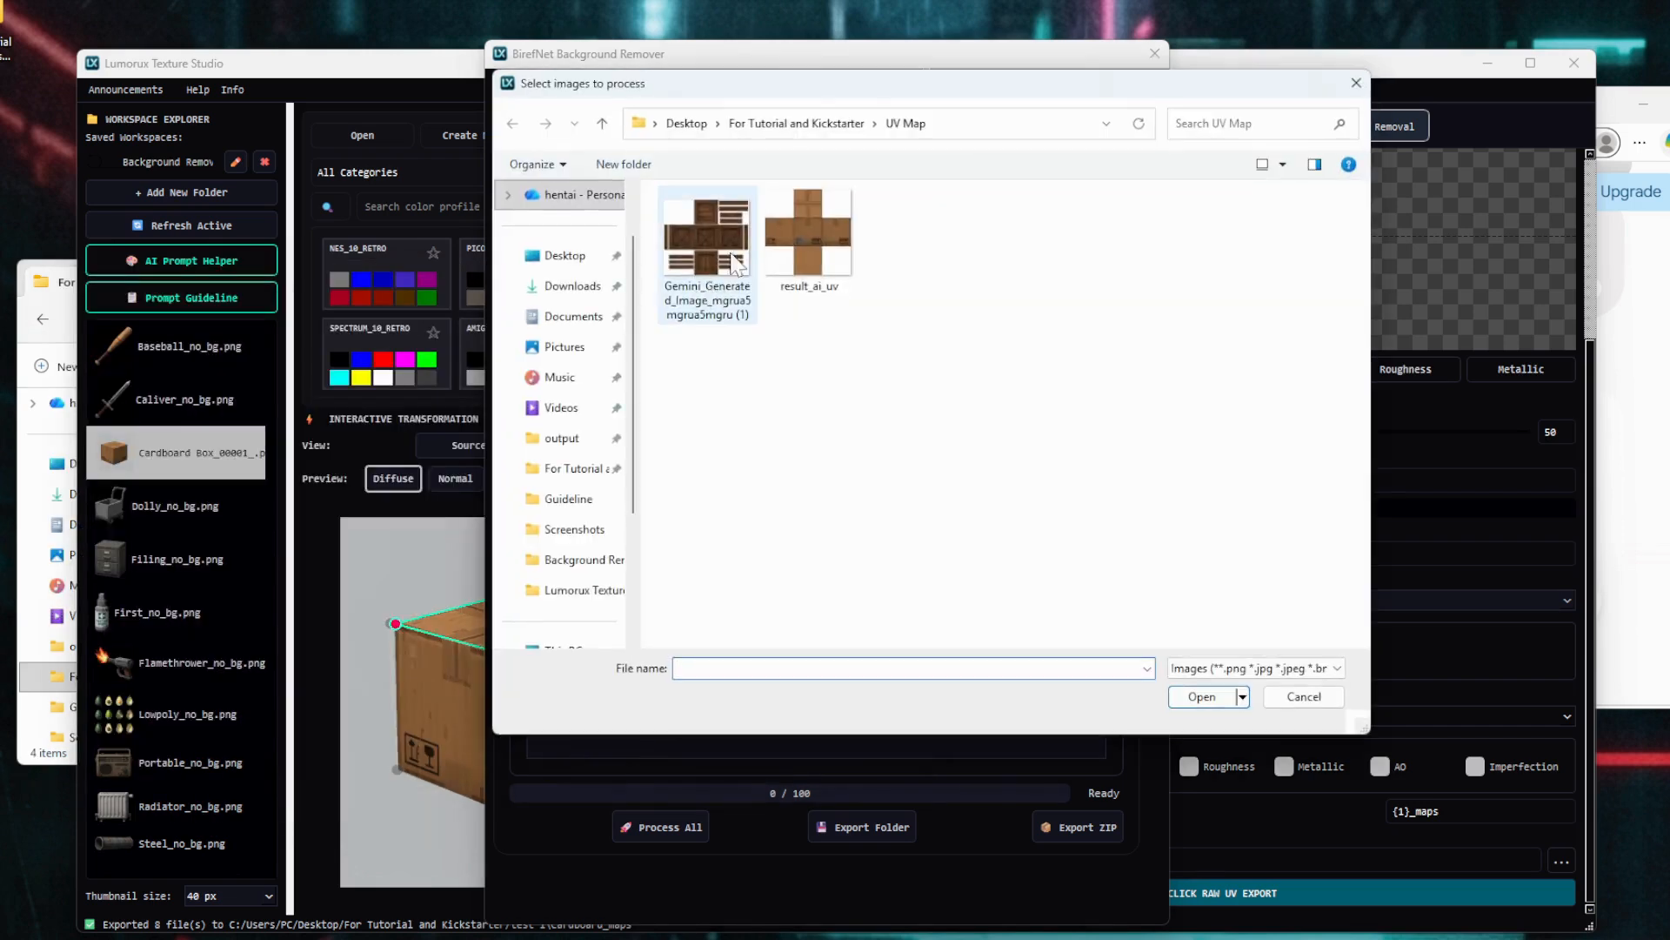
left_click(800, 123)
double_click(688, 222)
left_click(705, 233)
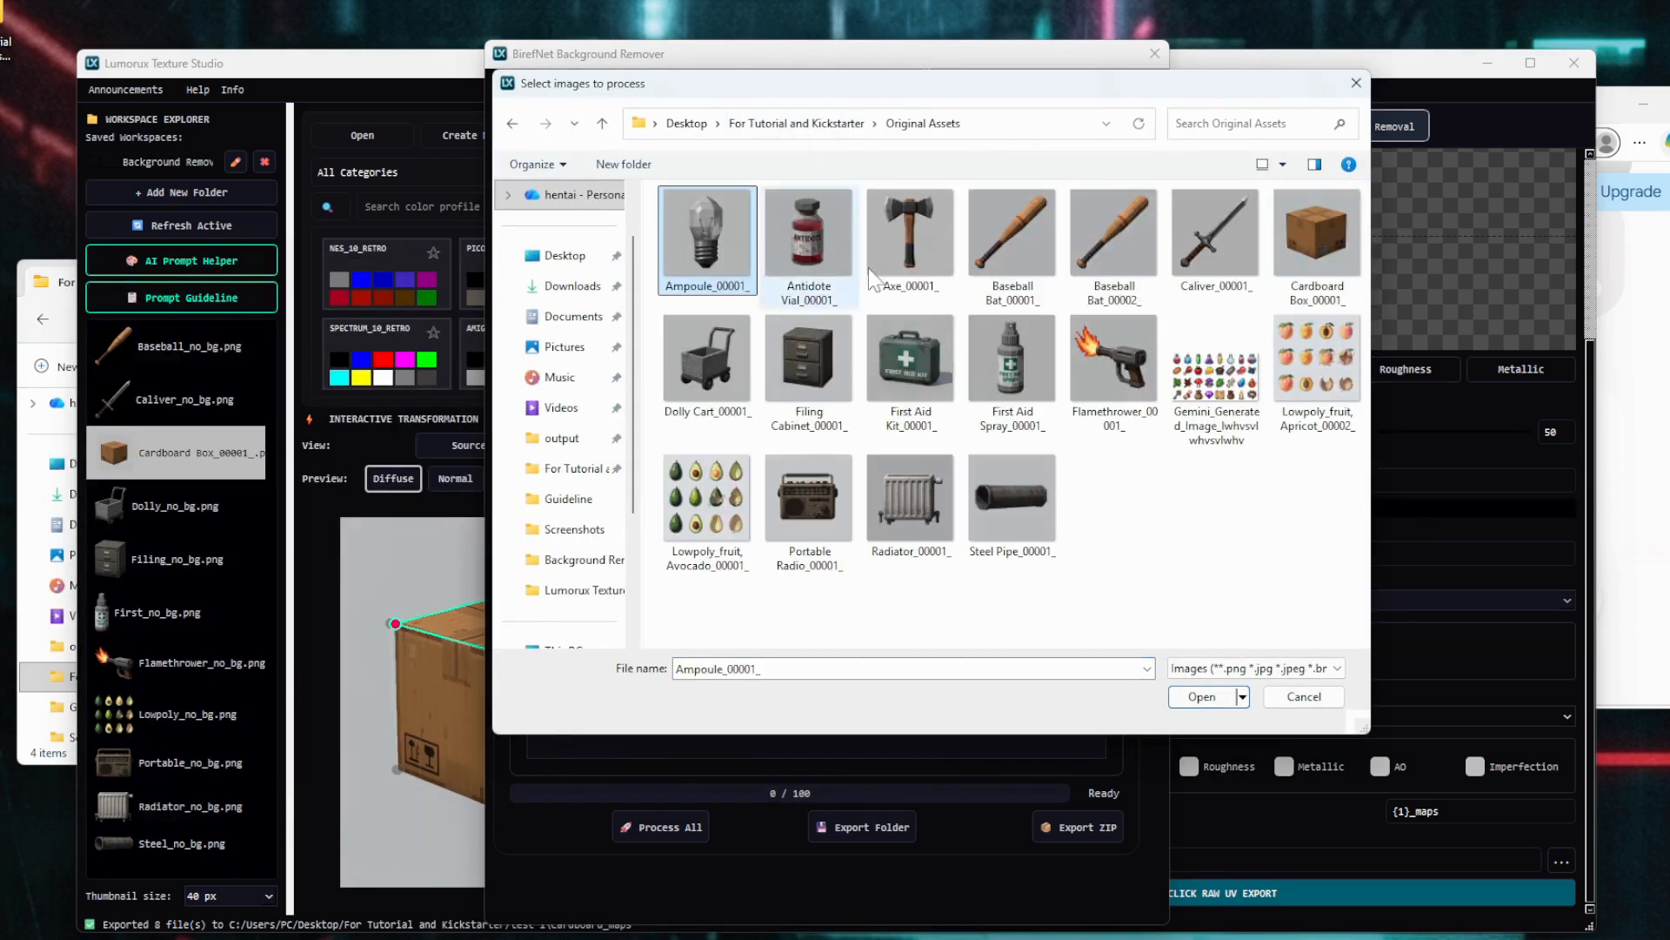
left_click(1096, 269, "shift")
left_click(911, 257)
left_click(707, 252, "shift")
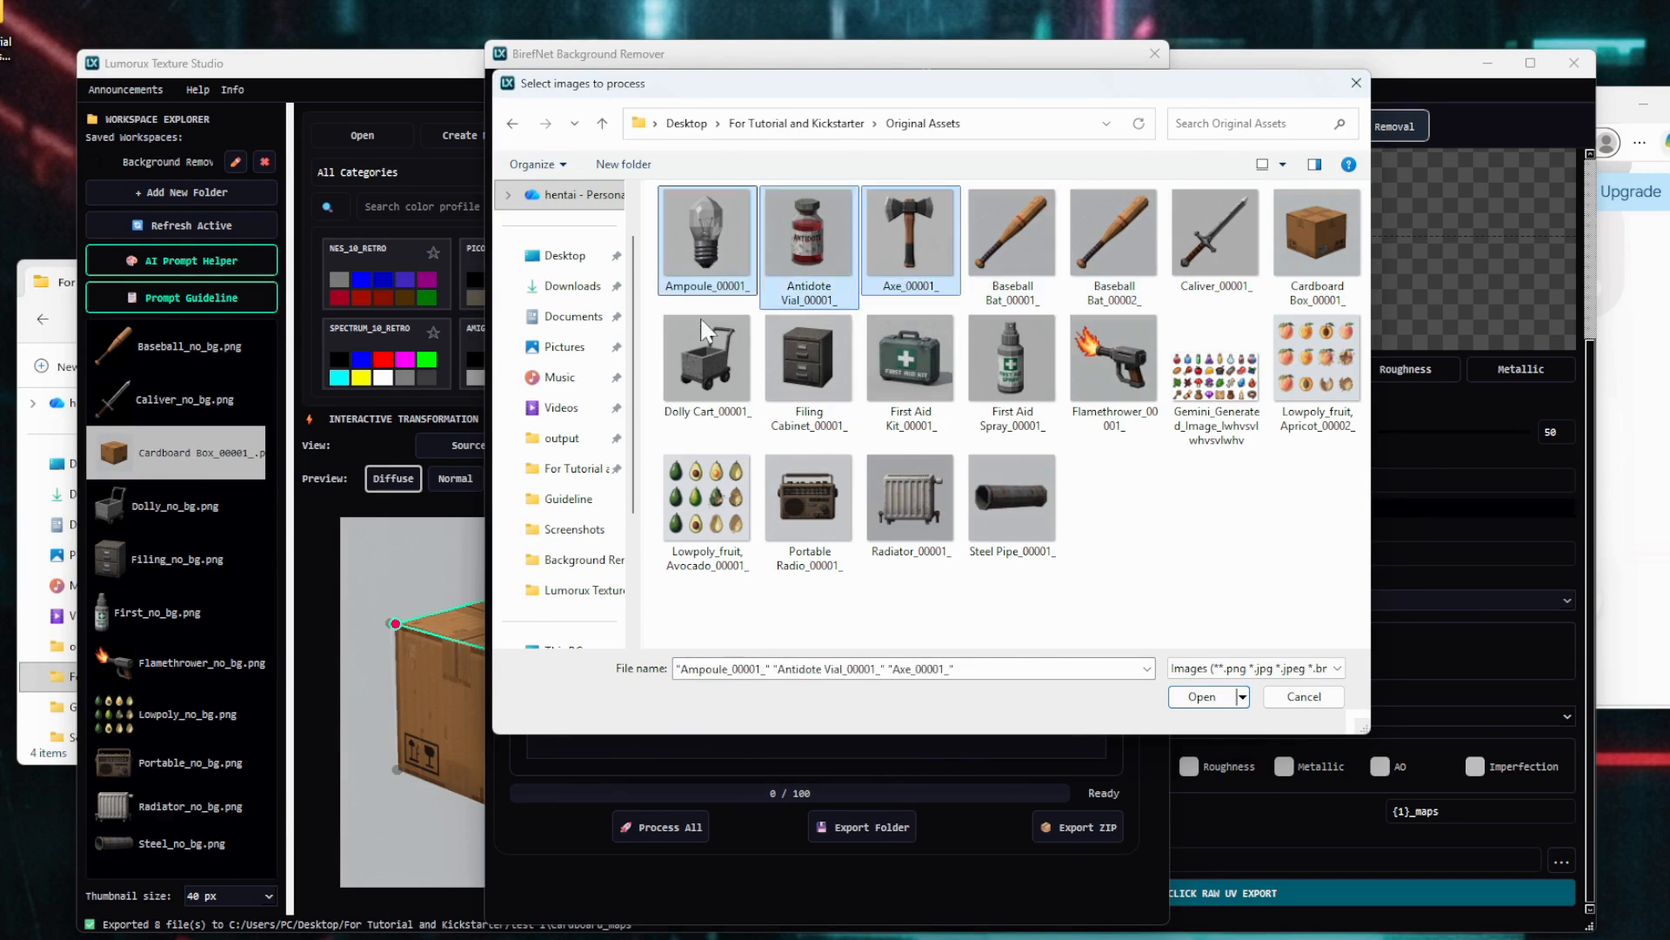
left_click(715, 372, "ctrl")
left_click(1201, 696)
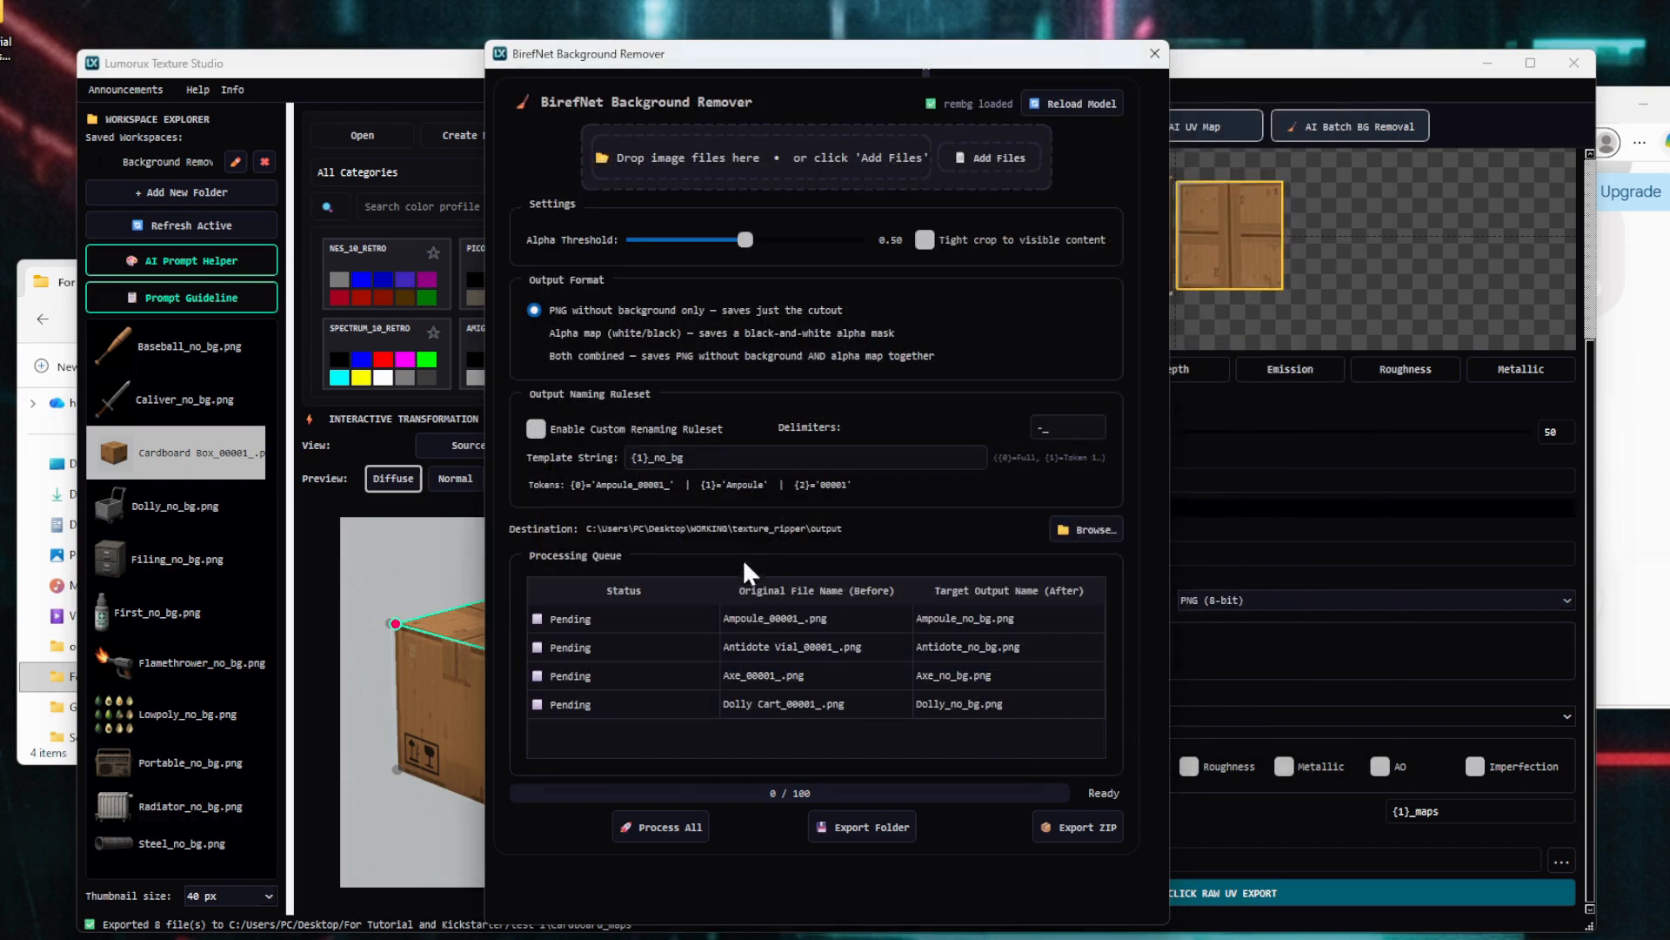
- Set the output format to Both combined and the destination to a new folder "Background TEst 1" in For Tutorial and Kickstarter
left_click(534, 355)
left_click(667, 457)
left_click(1087, 529)
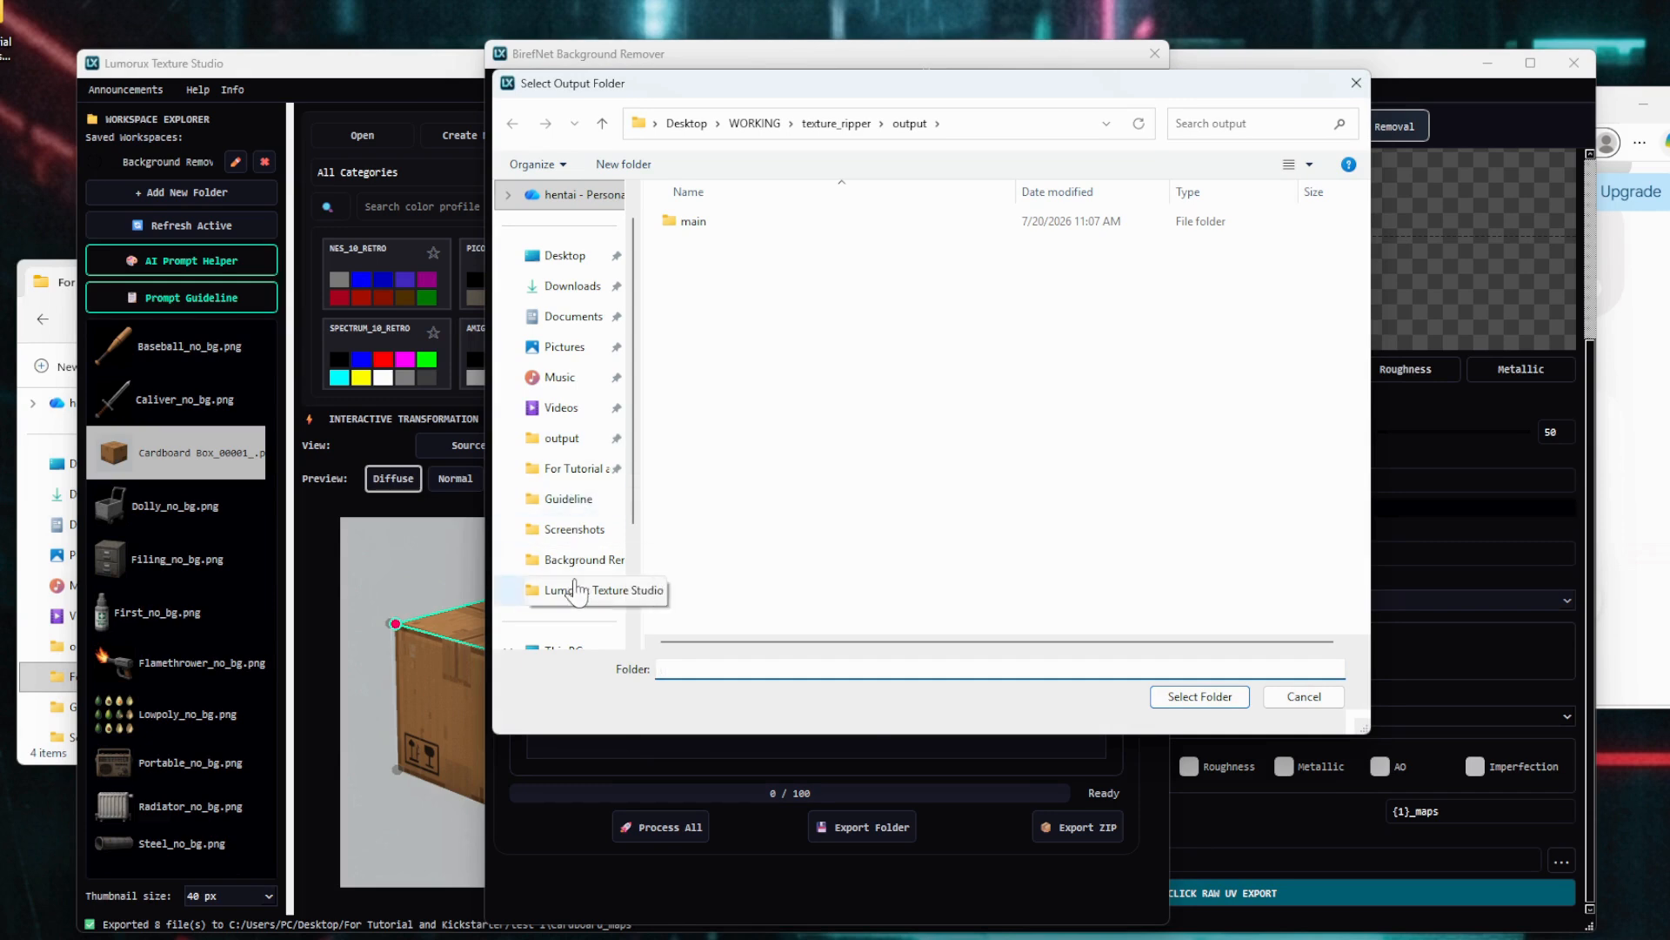
left_click(574, 590)
left_click(570, 559)
left_click(570, 468)
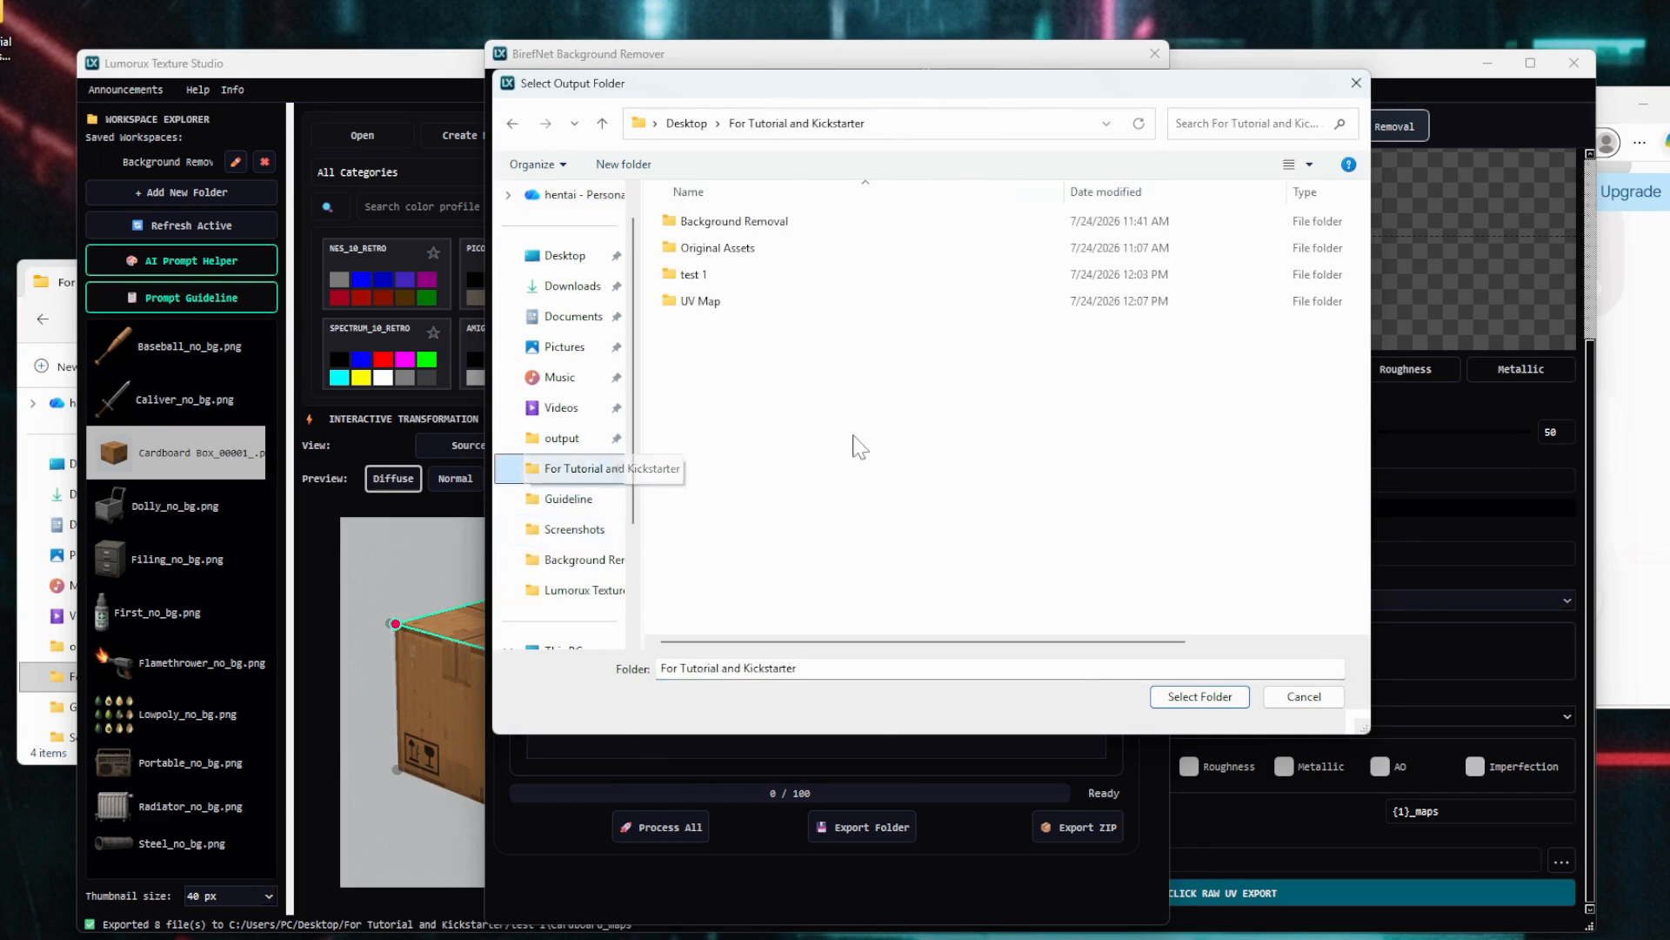
right_click(859, 447)
mouse_move(951, 728)
left_click(1135, 724)
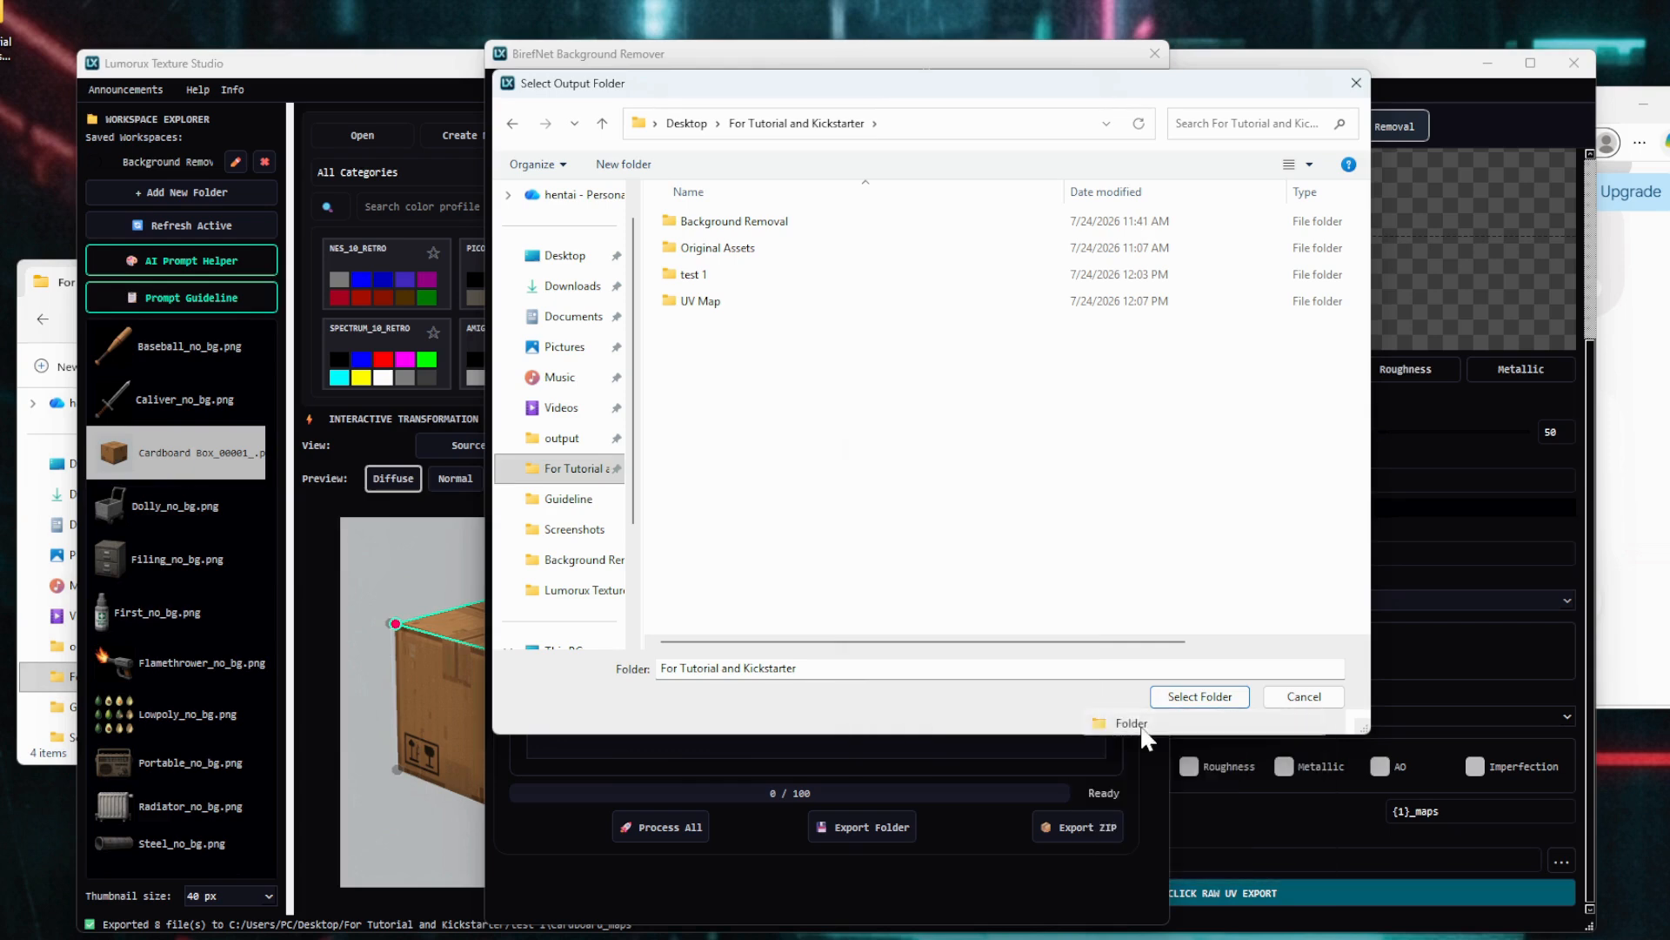
type("Background TEst 1")
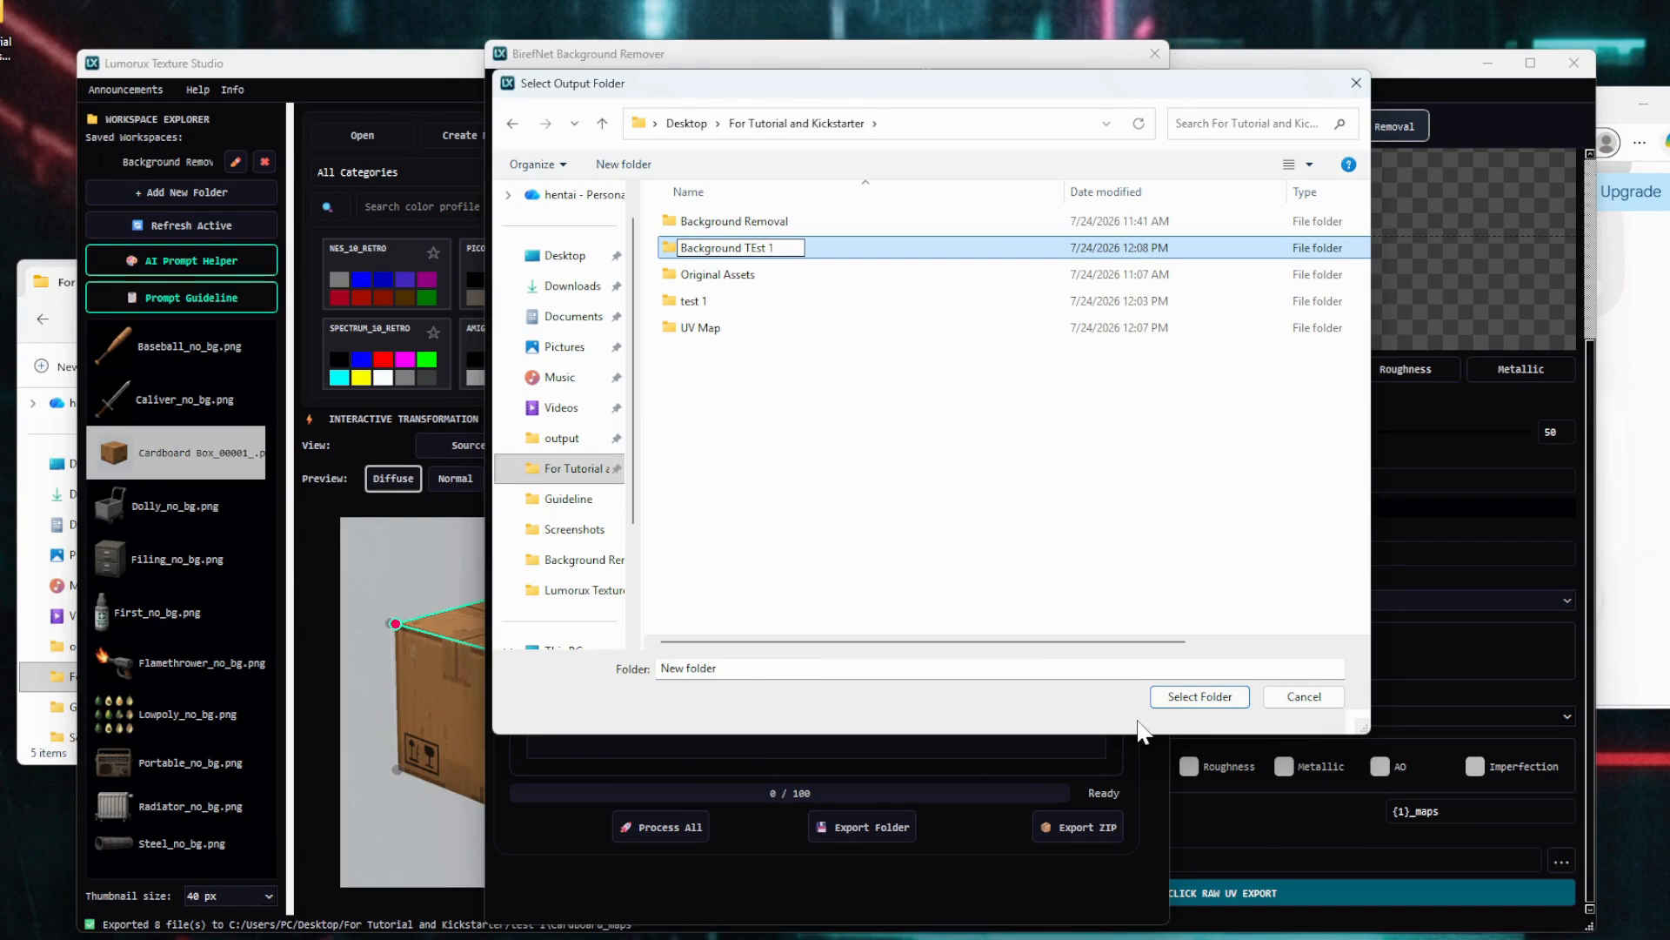
key("Return")
left_click(1192, 696)
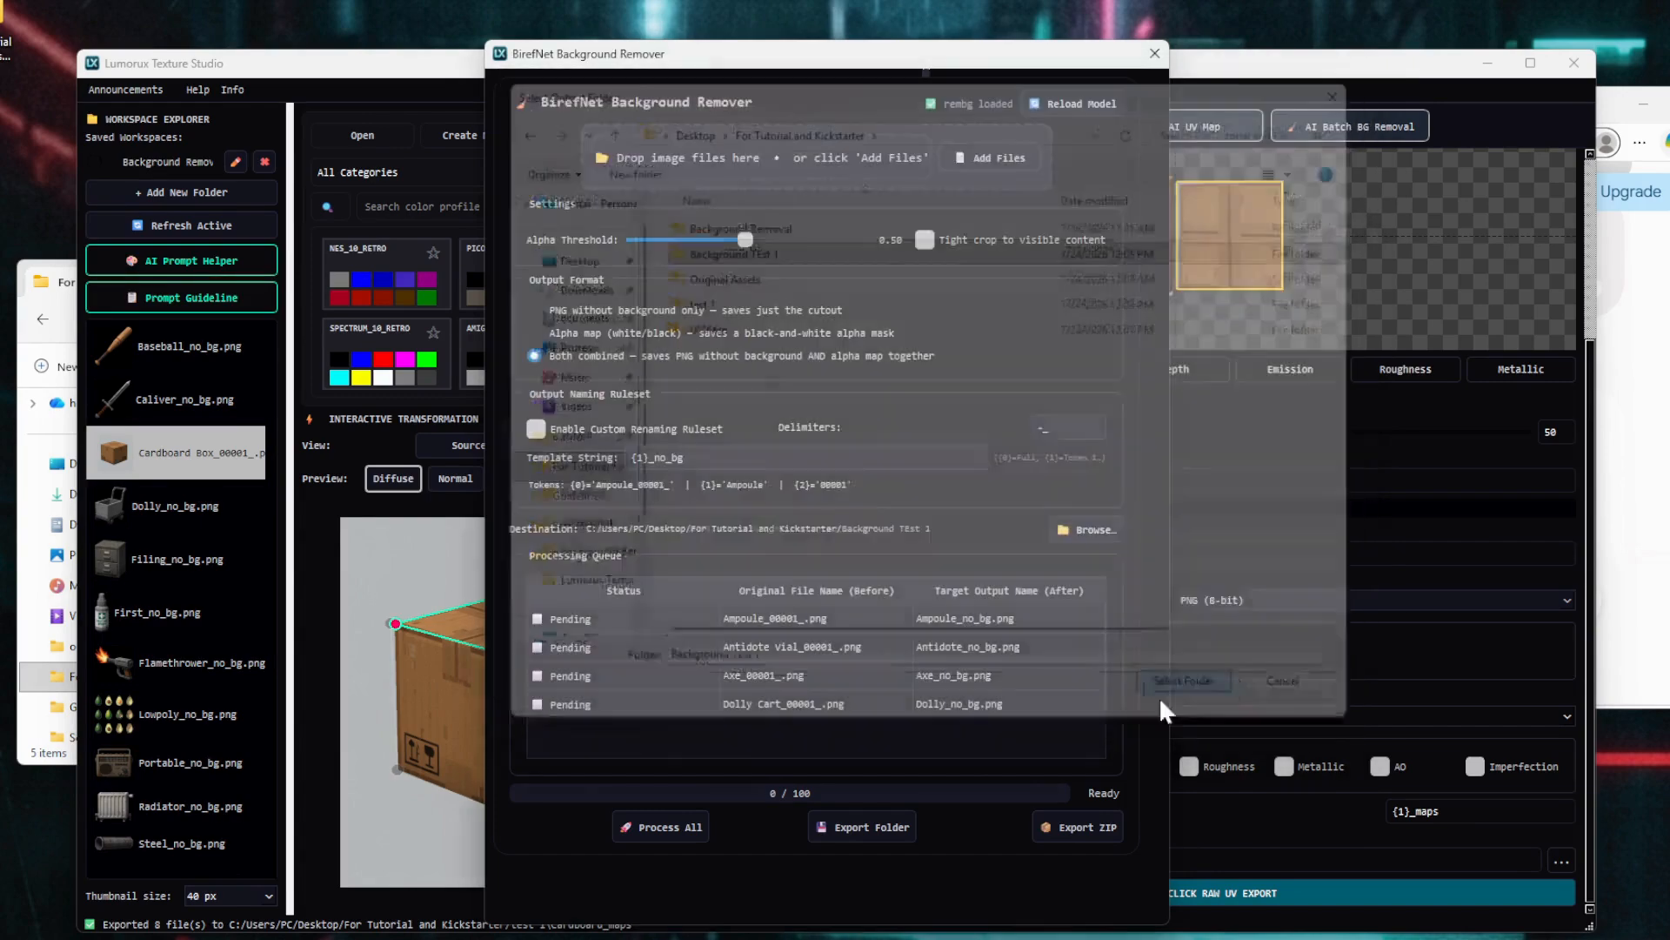
- Process all queued images to remove their backgrounds and export the results to the destination folder
left_click(659, 827)
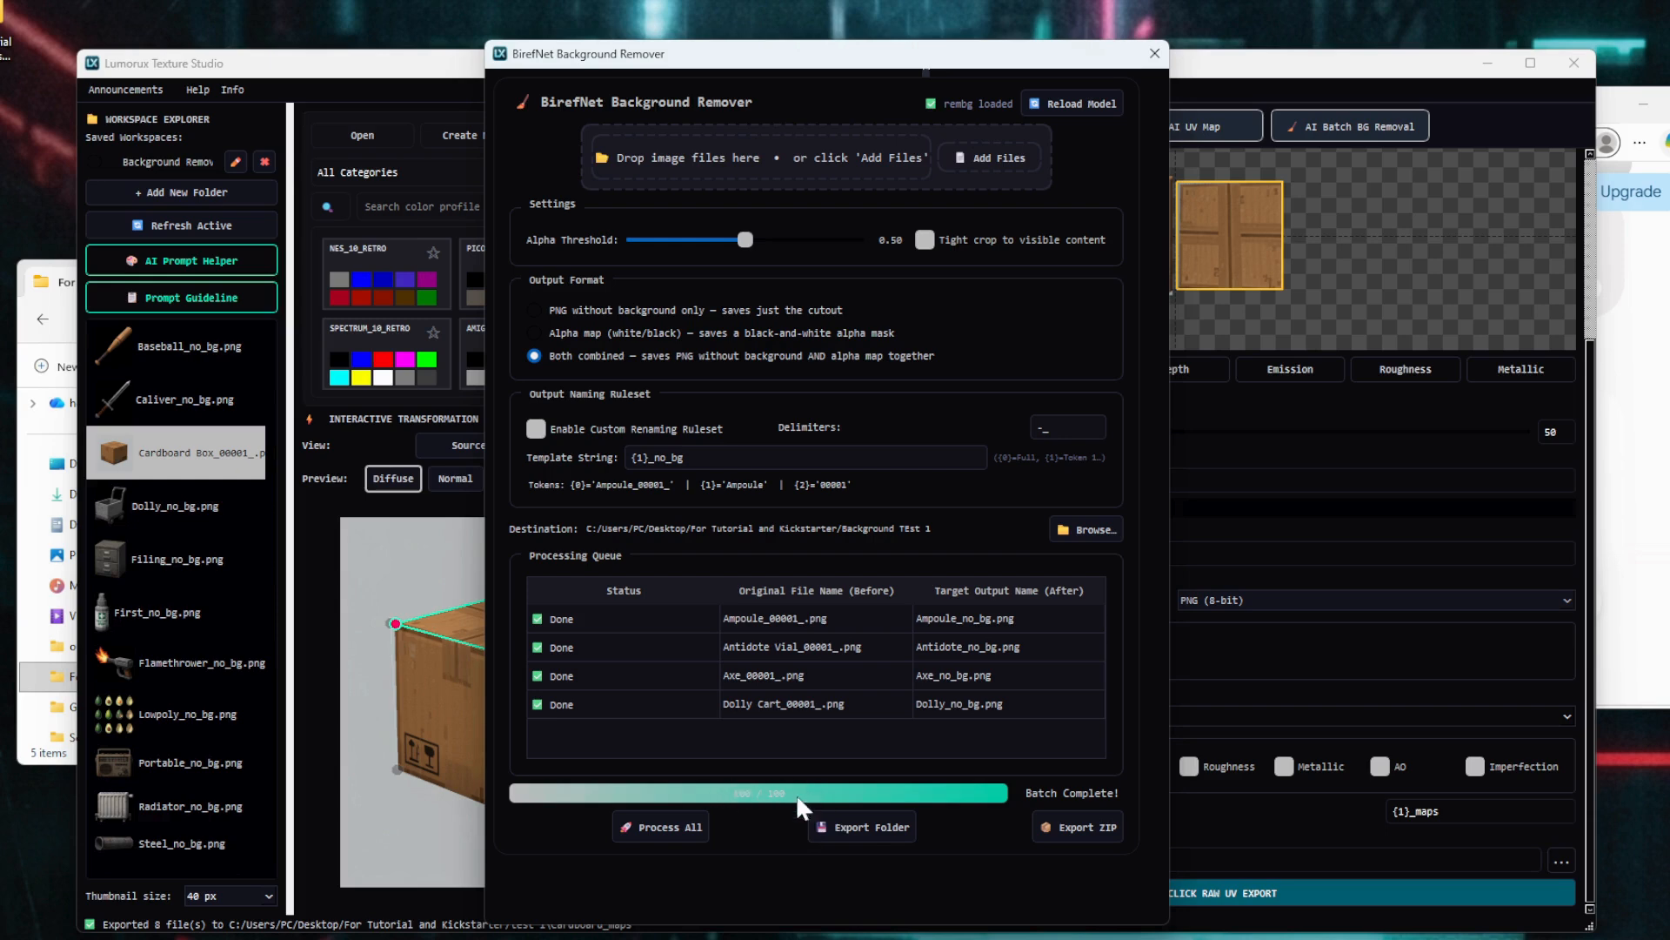
left_click(861, 828)
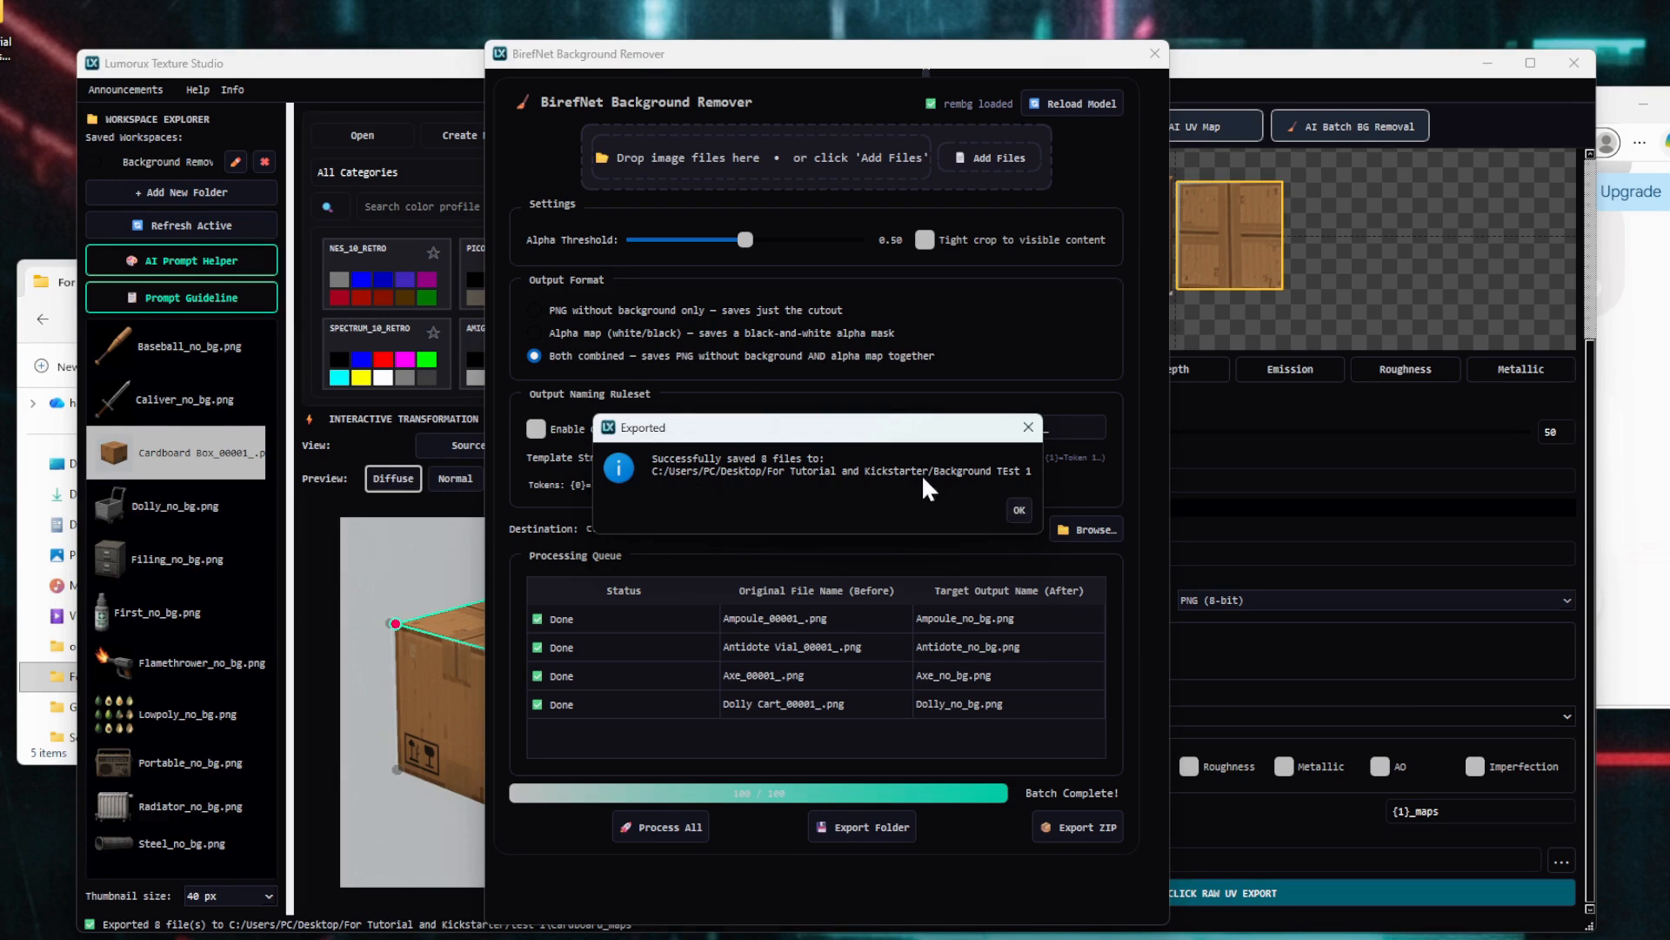
left_click(1019, 511)
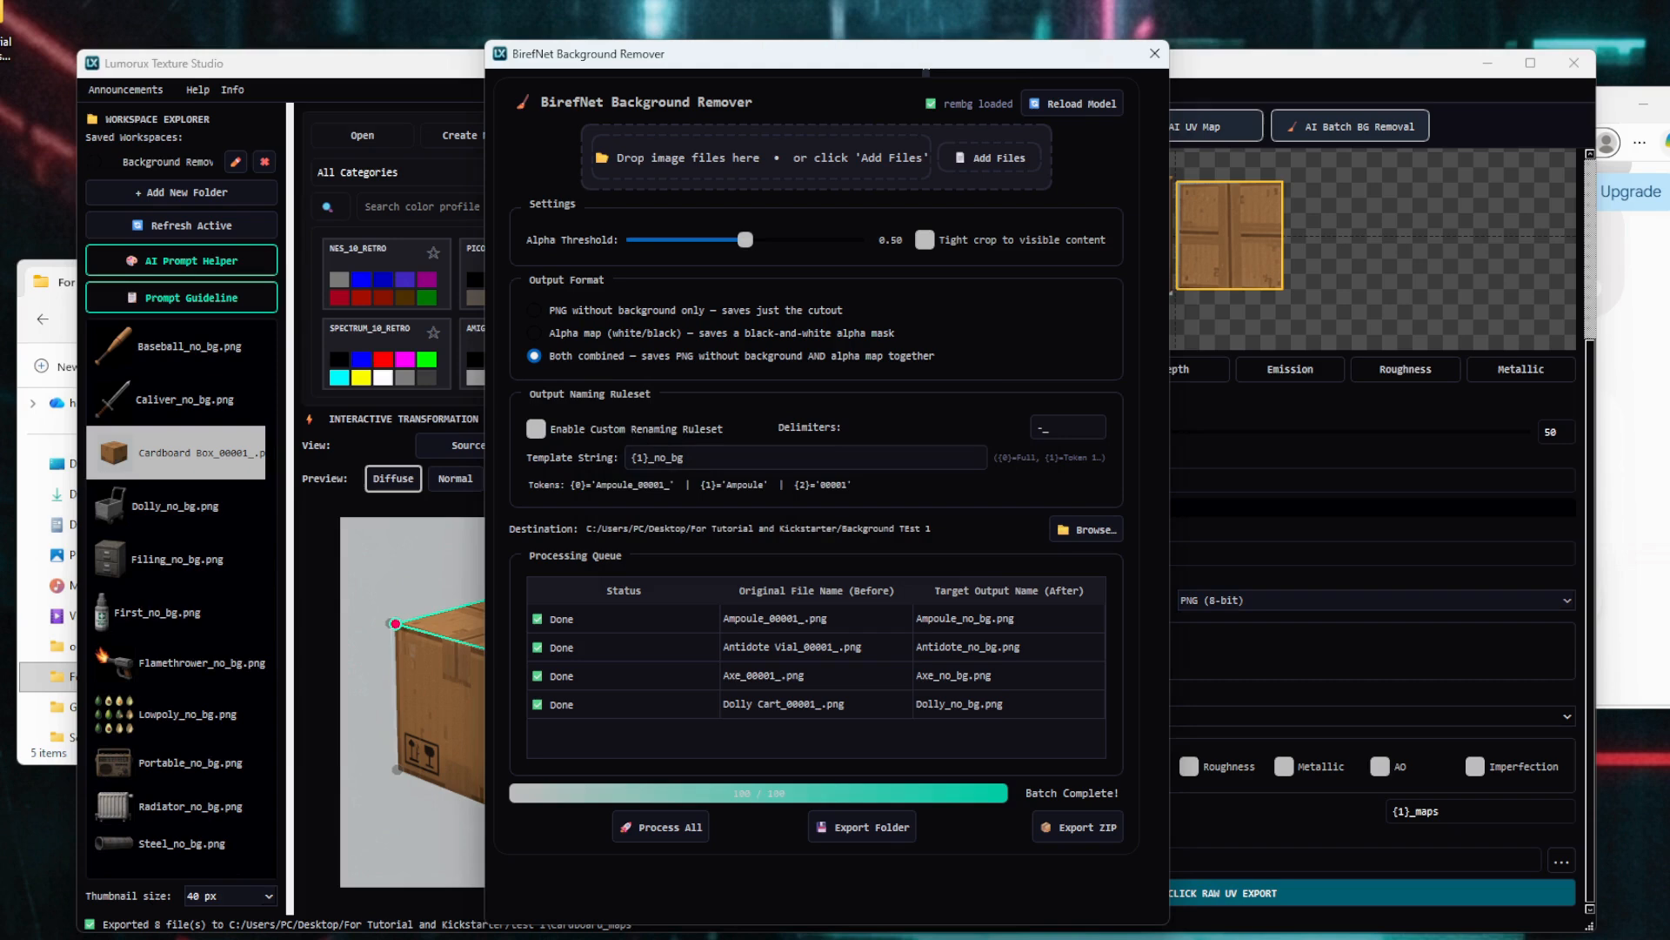
- Inspect the exported Ampoule cutout and its alpha map in the Background TEst 1 folder
left_click(679, 939)
left_click(317, 559)
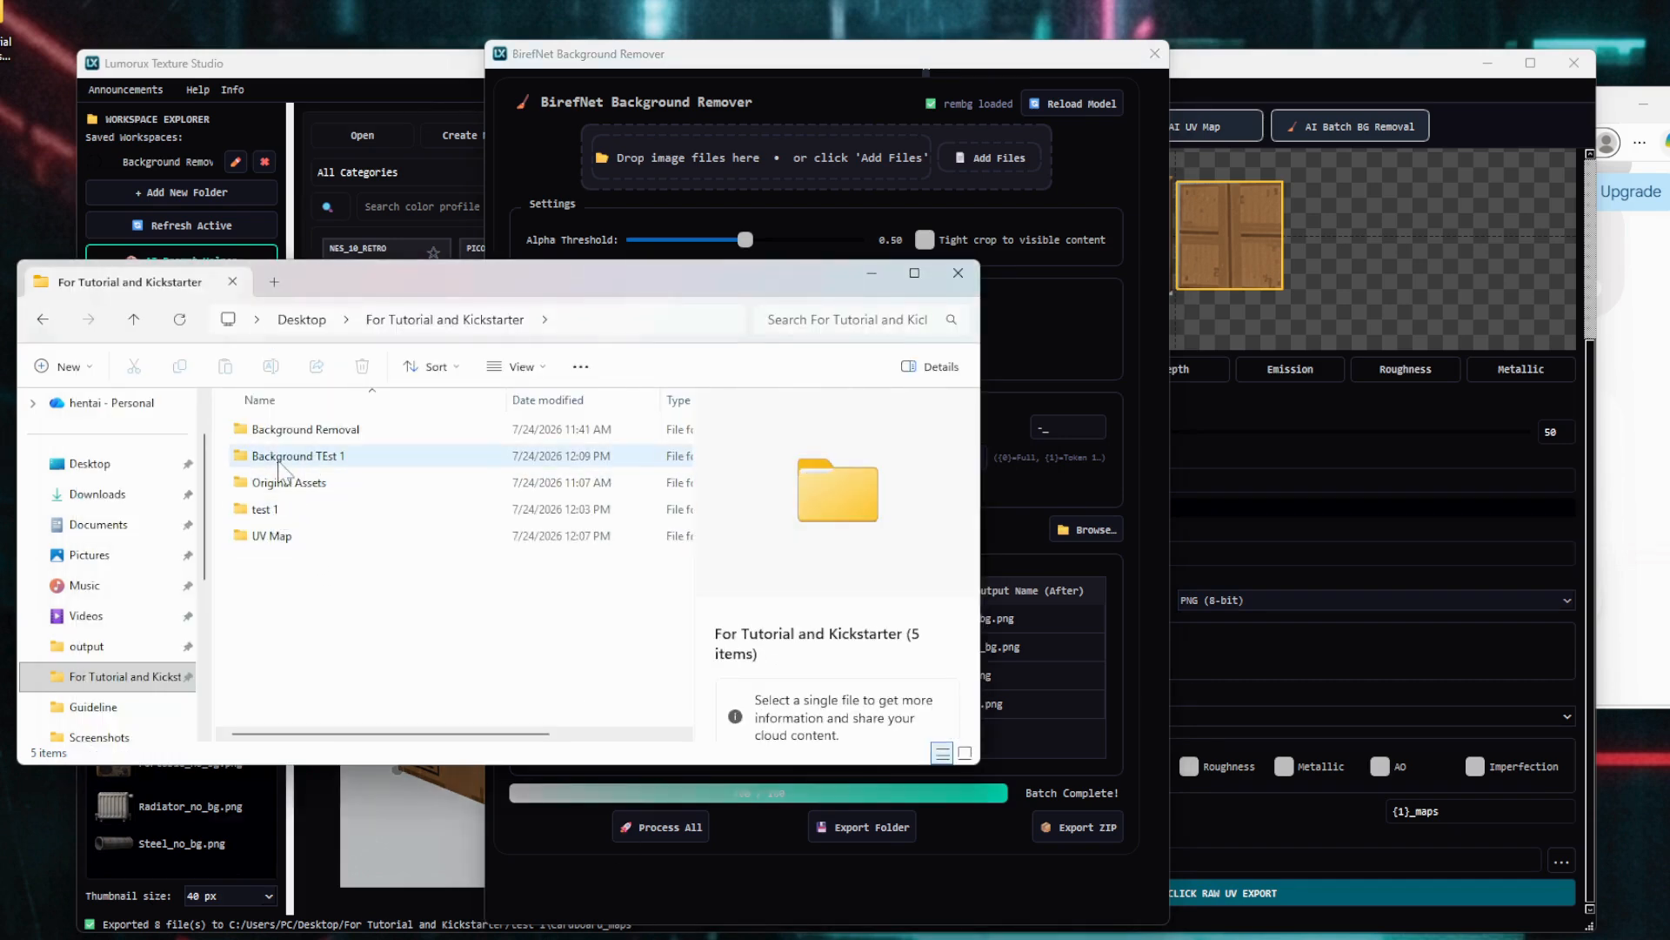
double_click(280, 463)
left_click(319, 466)
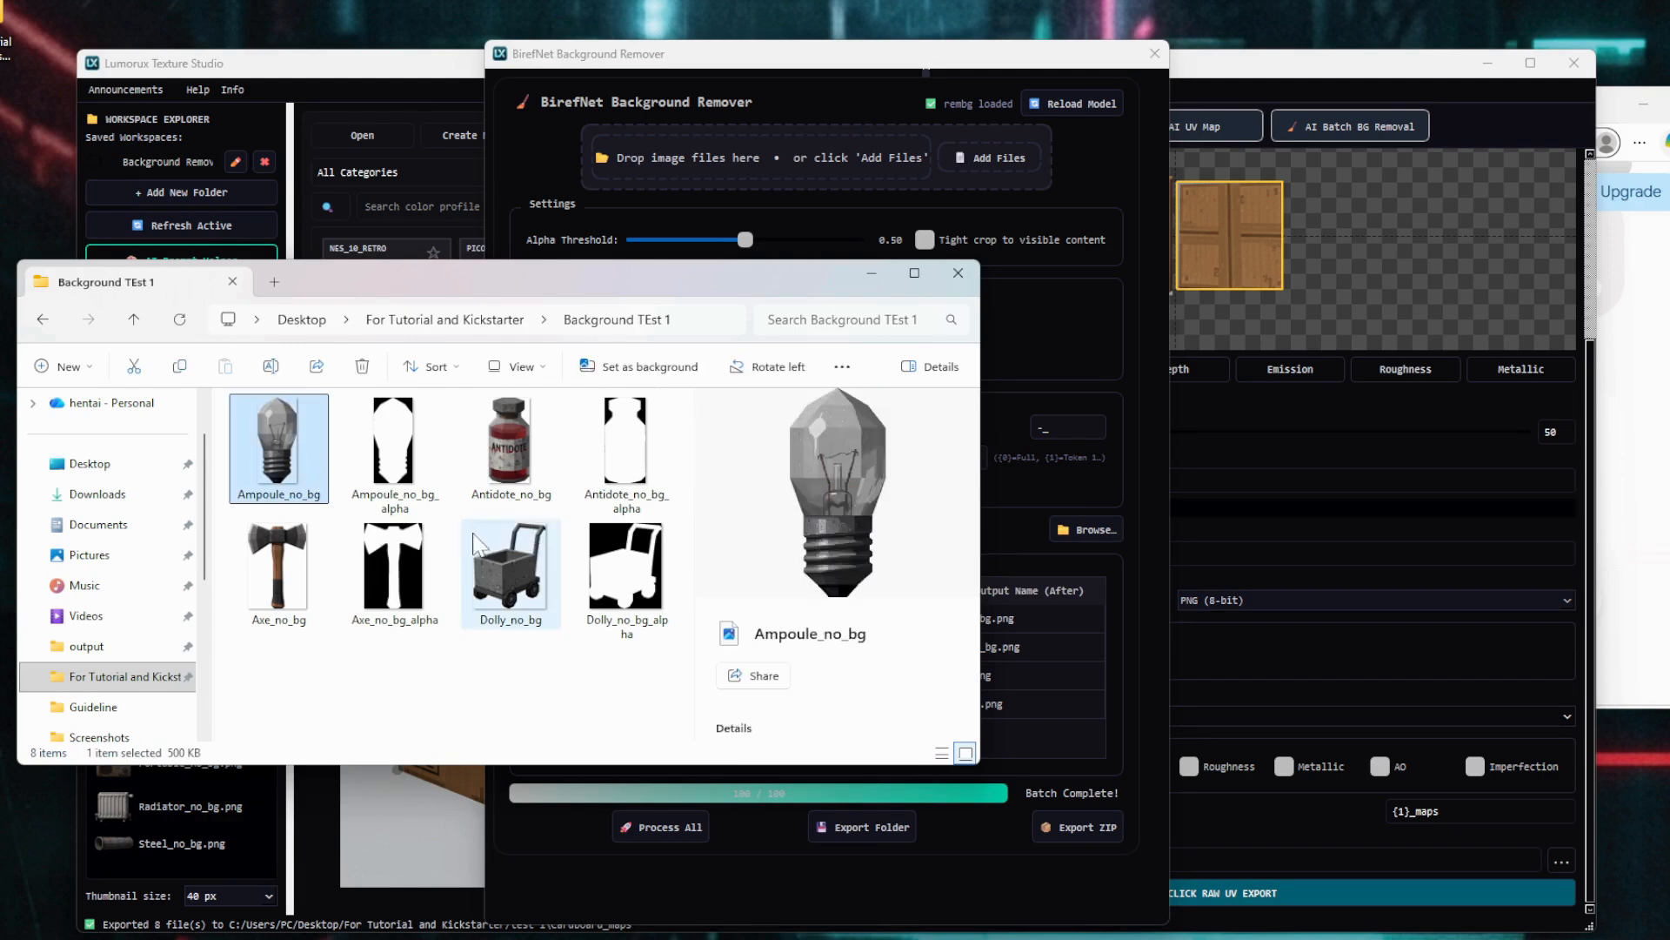
double_click(305, 468)
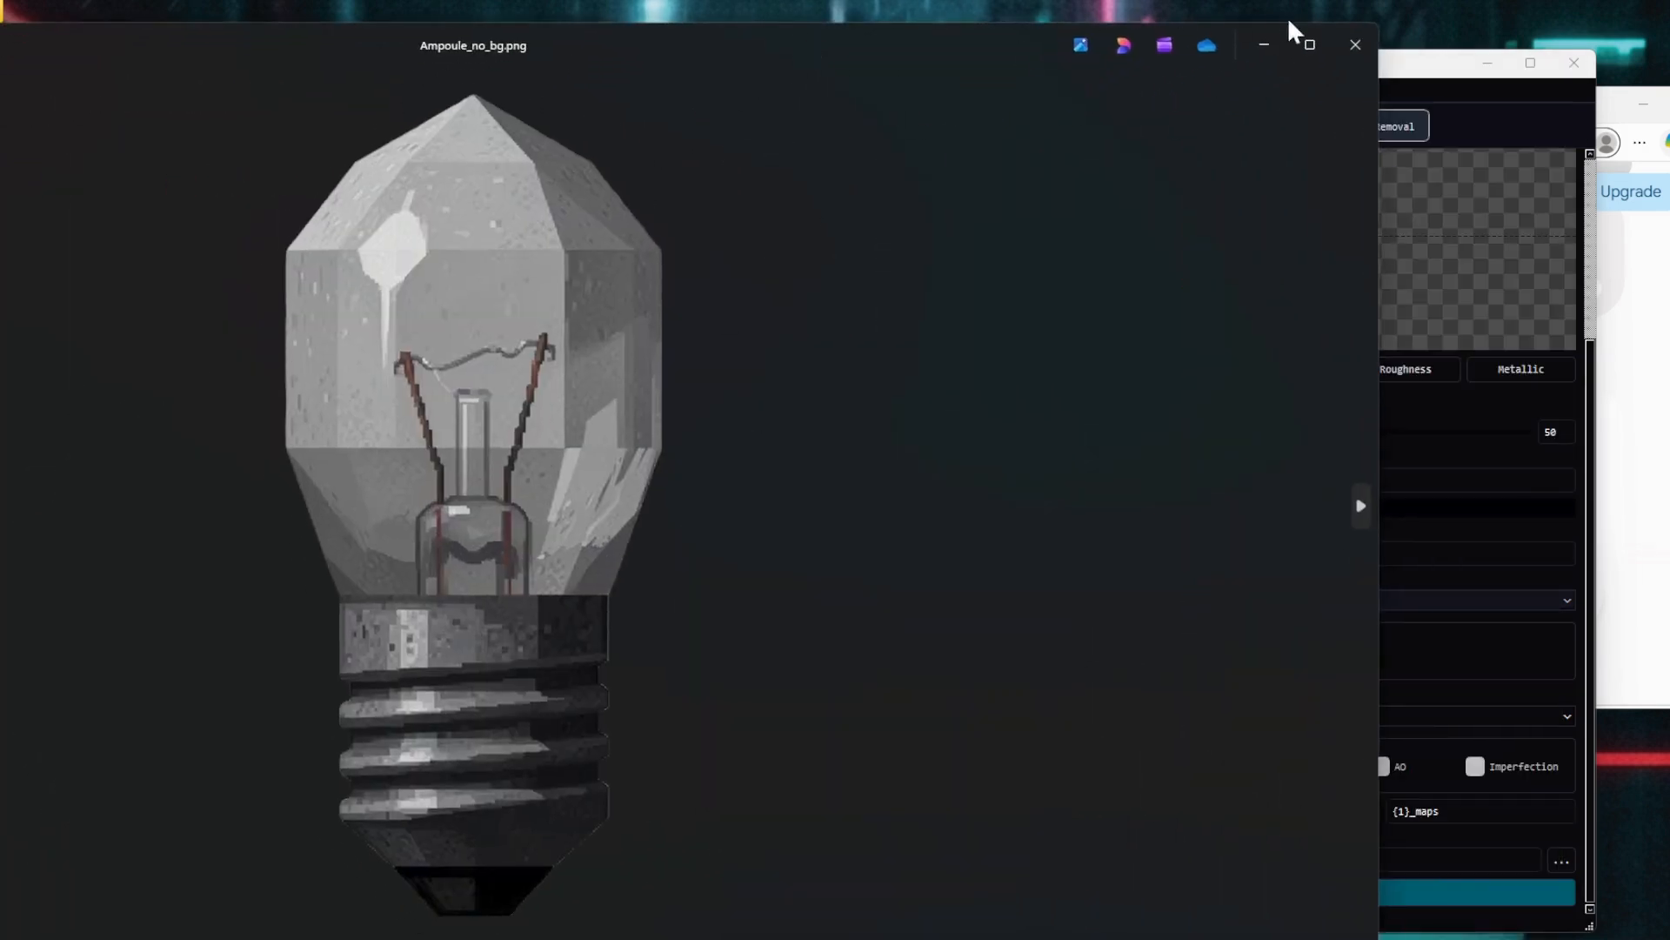
left_click(1264, 44)
left_click(366, 492)
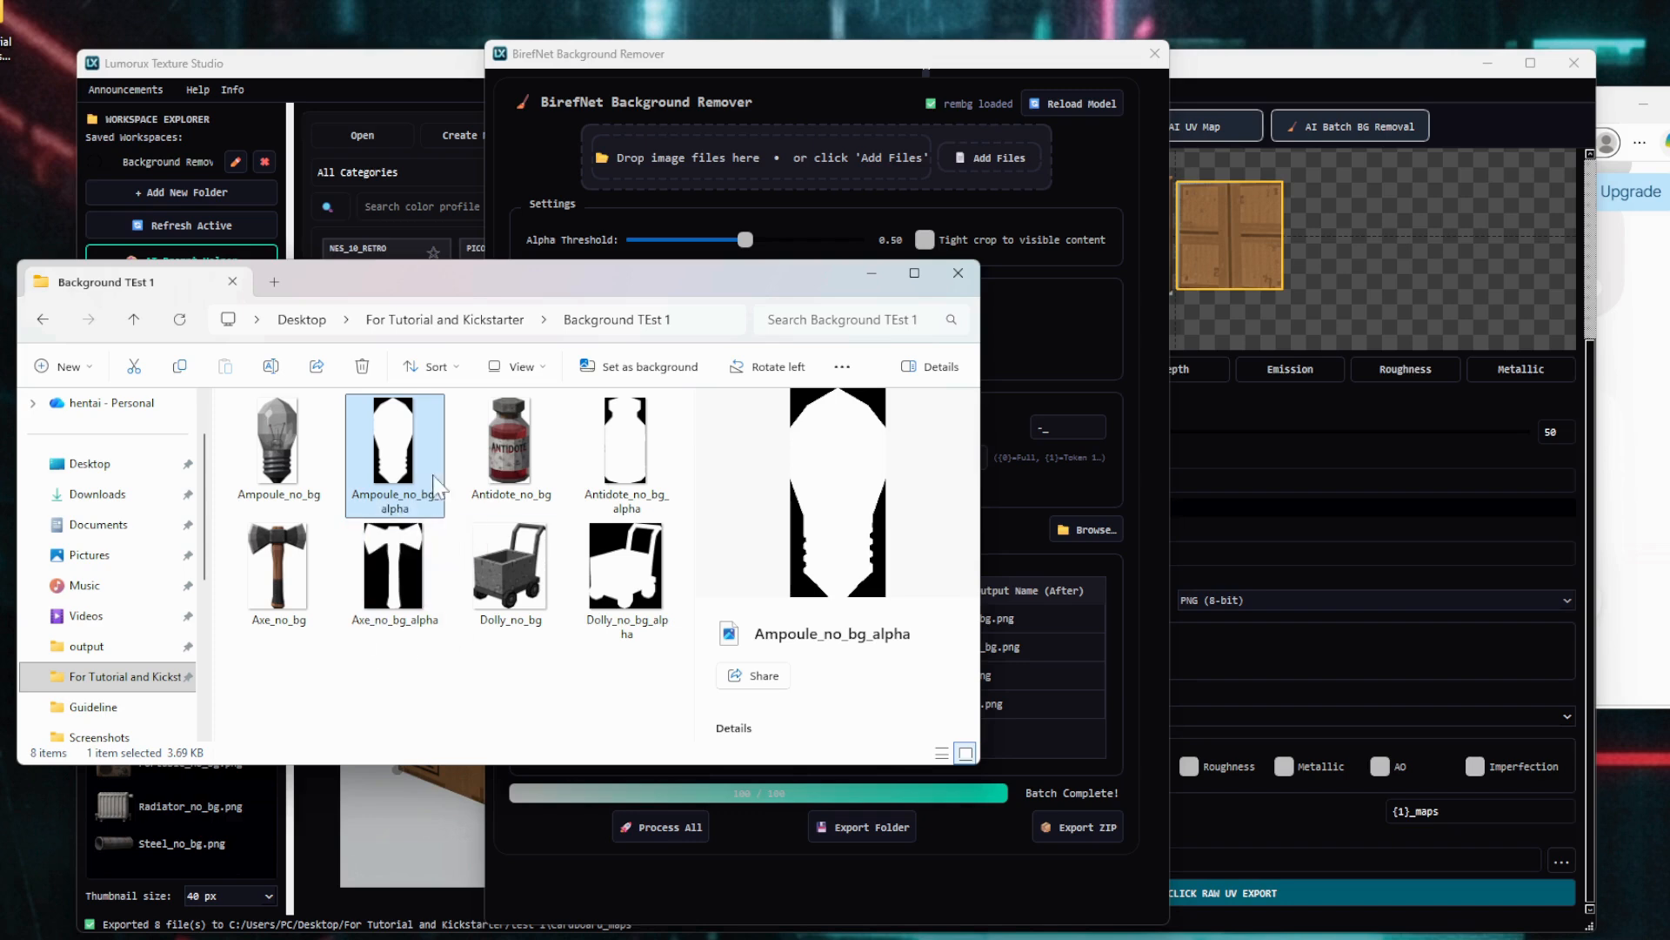
- Close the background remover and open the software updates and announcements page in the browser
left_click(832, 242)
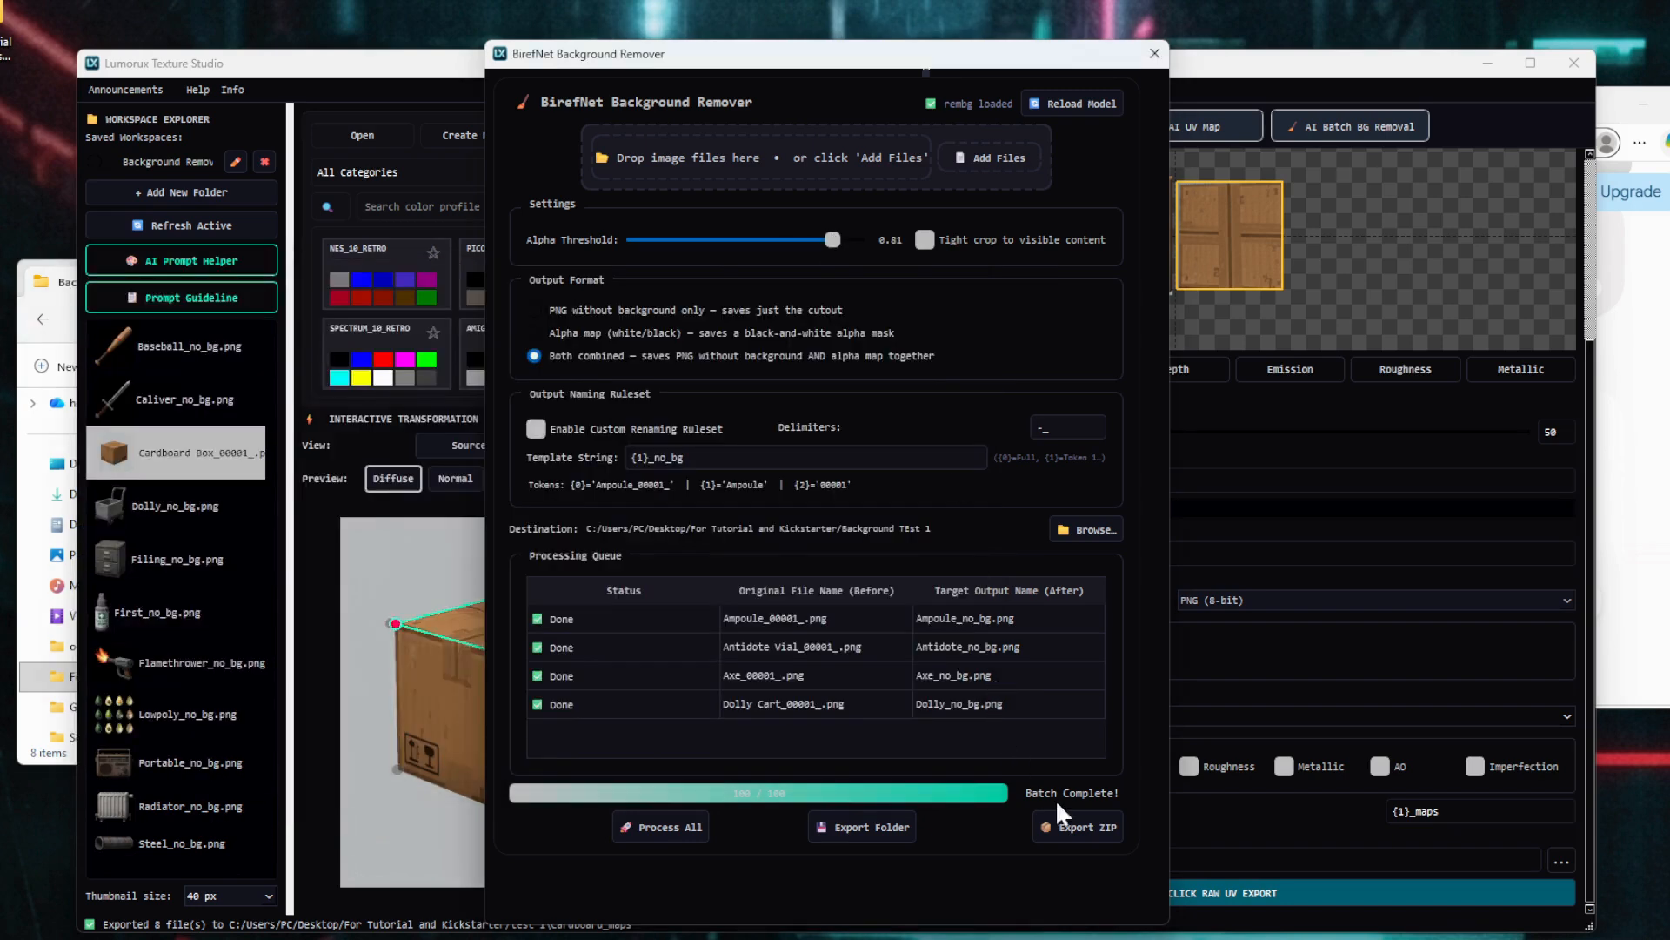
left_click(1155, 54)
left_click(138, 90)
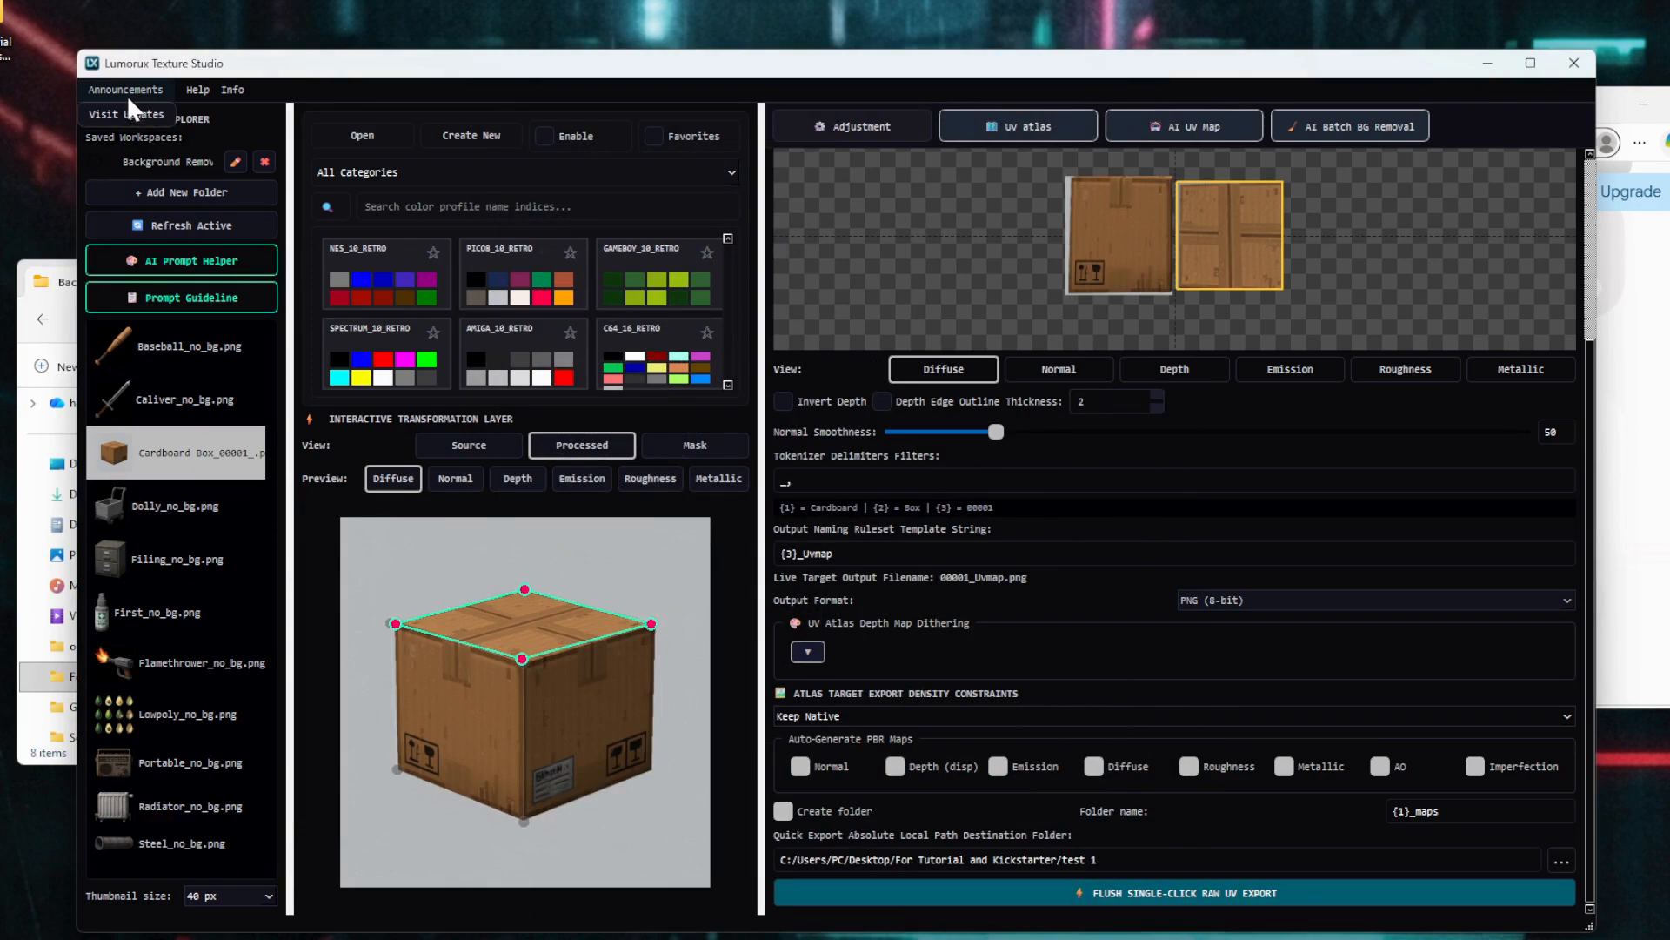
left_click(127, 114)
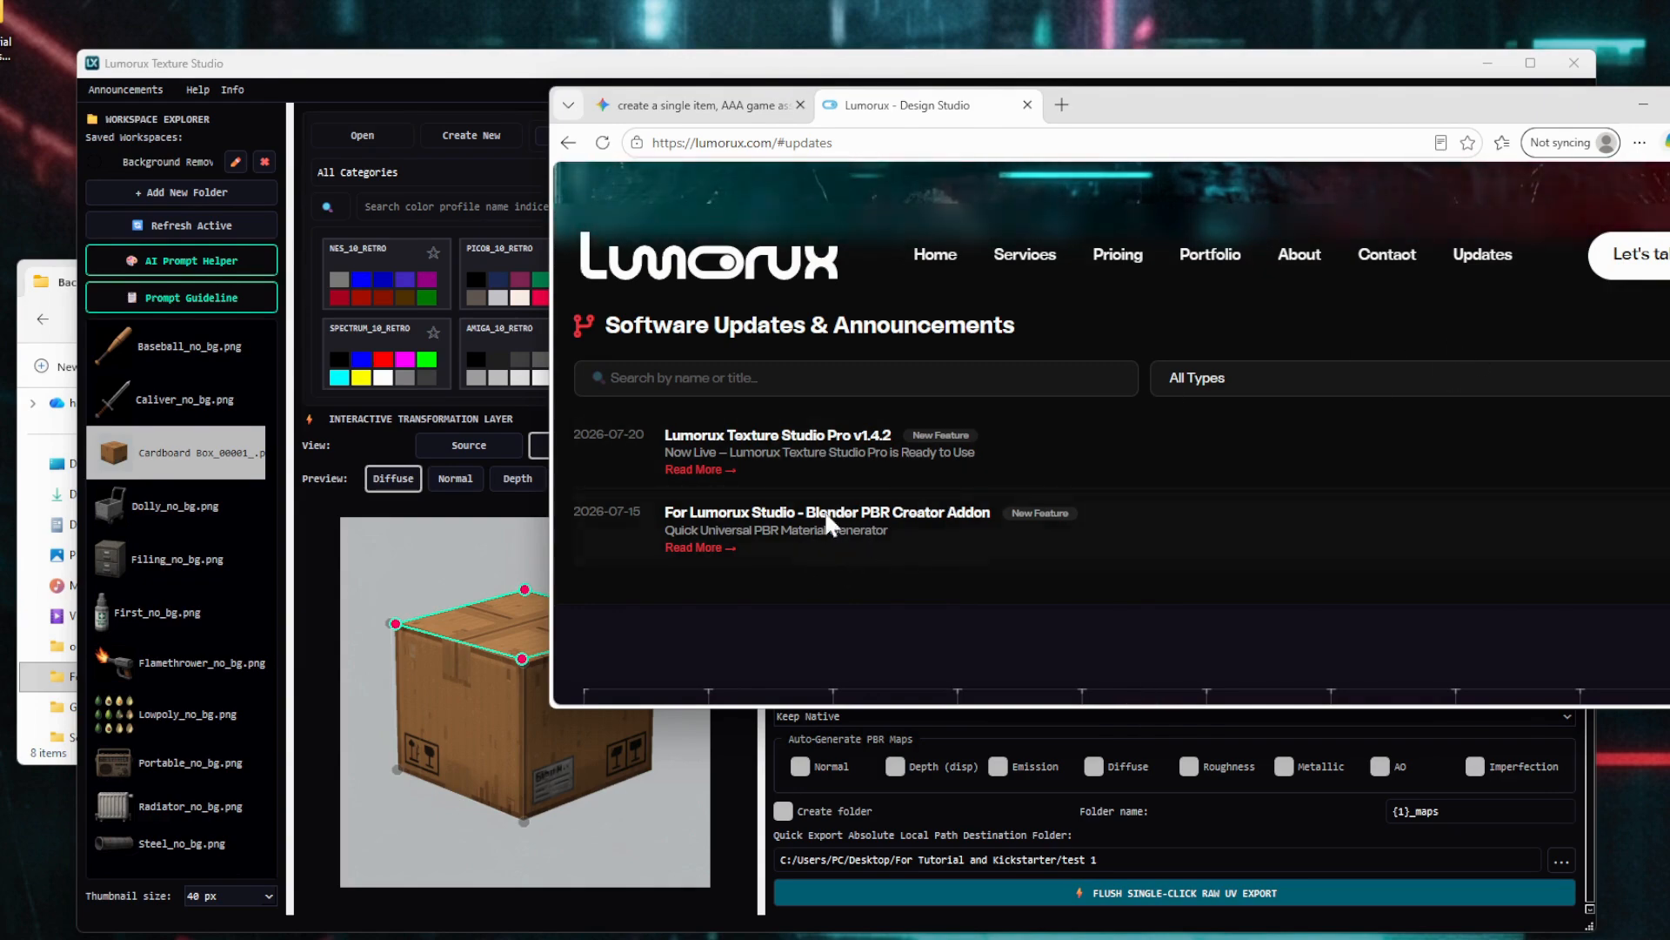
- Return to Lumorux Texture Studio, view the Discord invite page for Lumorux Studio, and close the browser
left_click(418, 188)
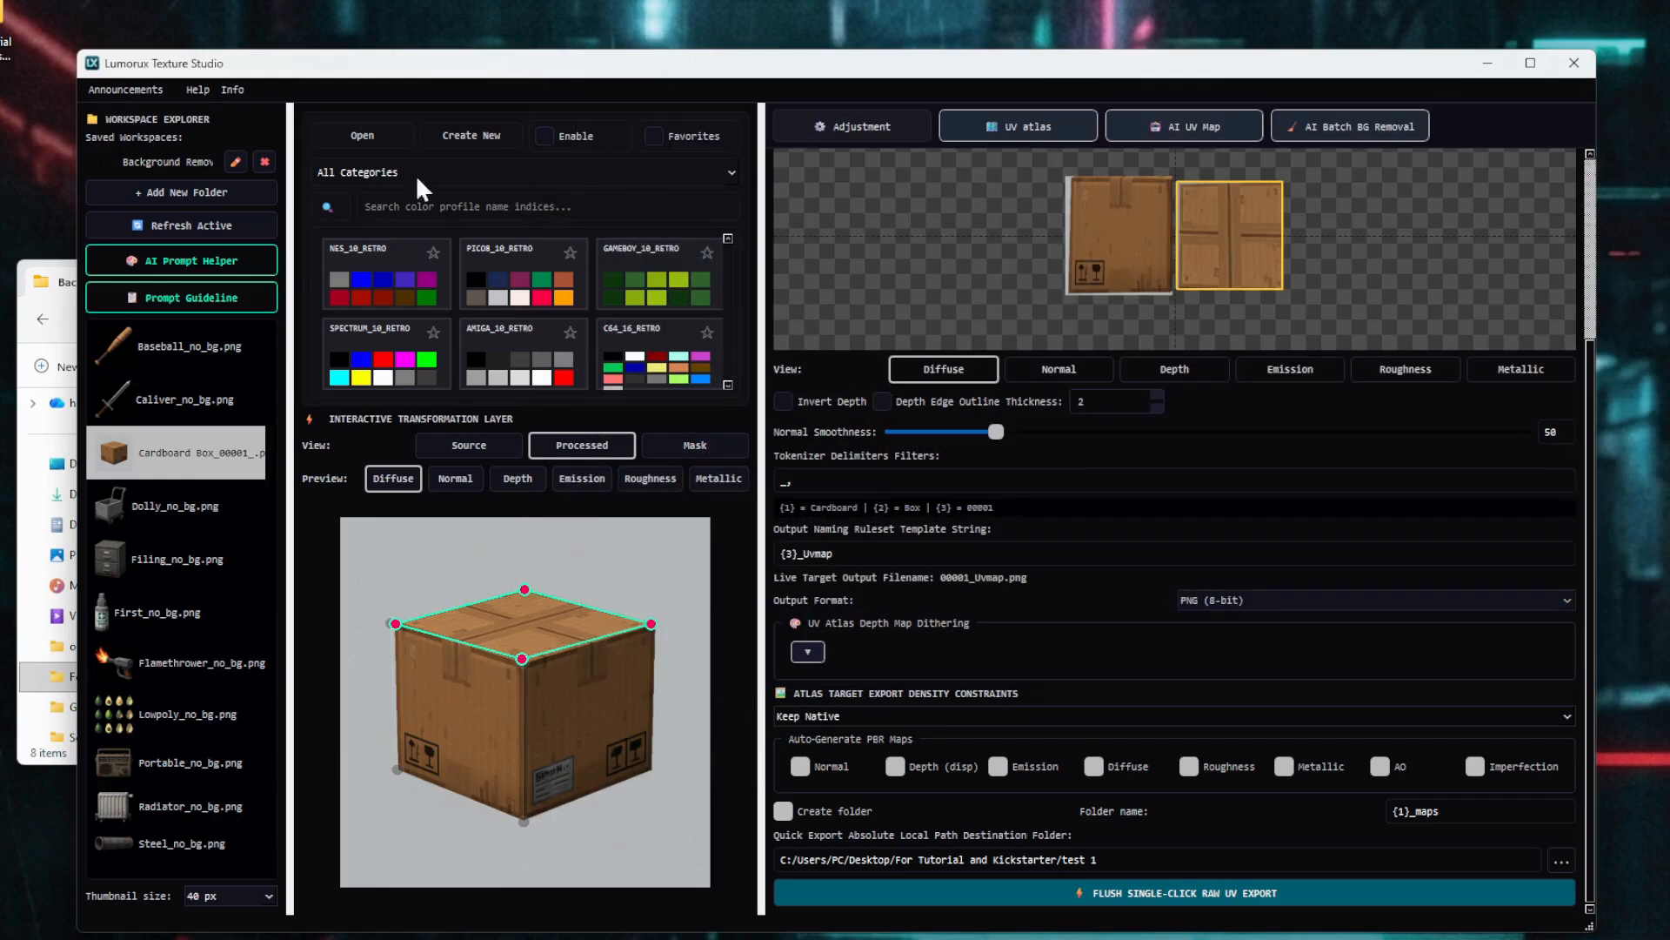
left_click(199, 90)
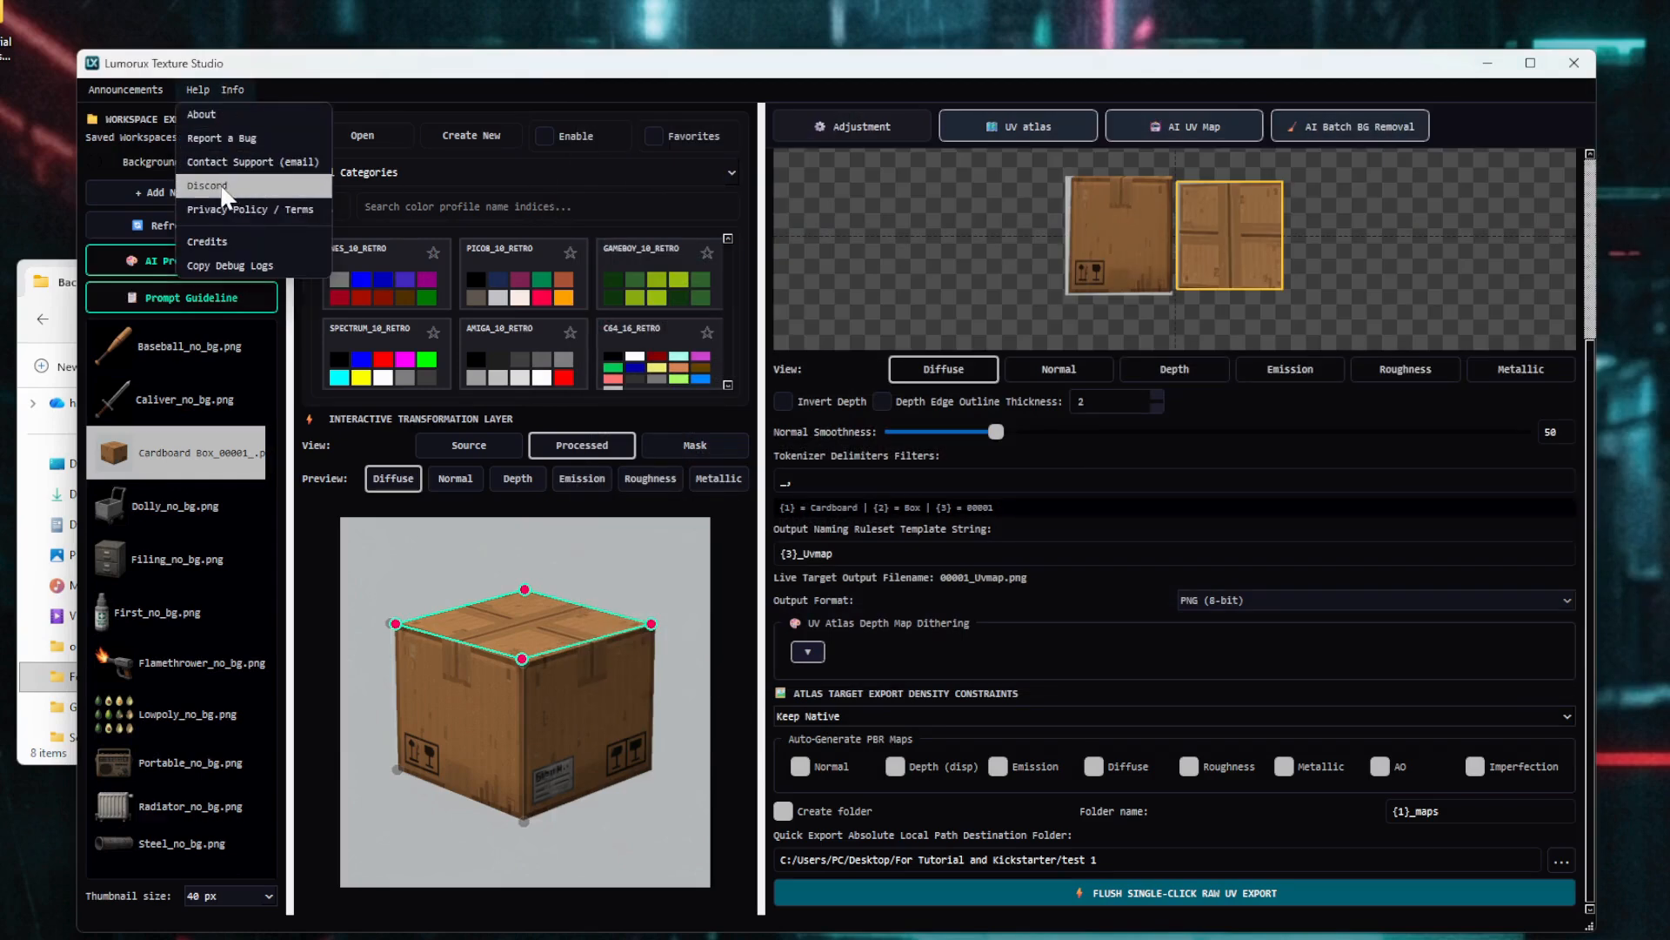
left_click(223, 188)
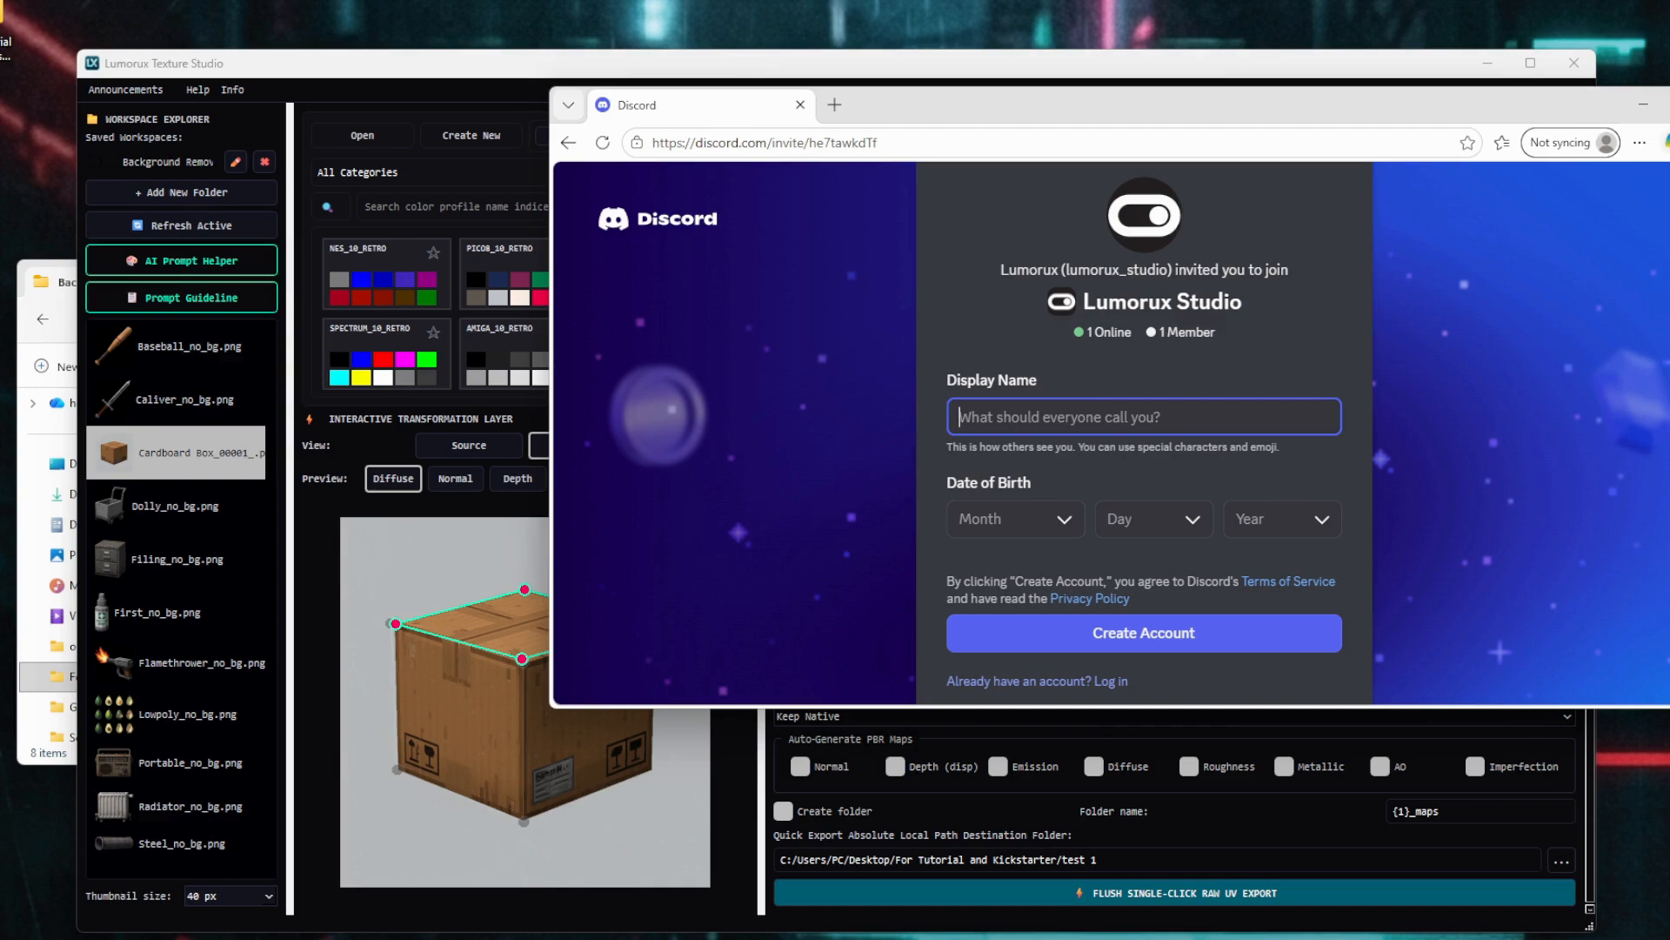
left_click(1669, 105)
- View the texture studio's Credits & Acknowledgements and close them
left_click(230, 91)
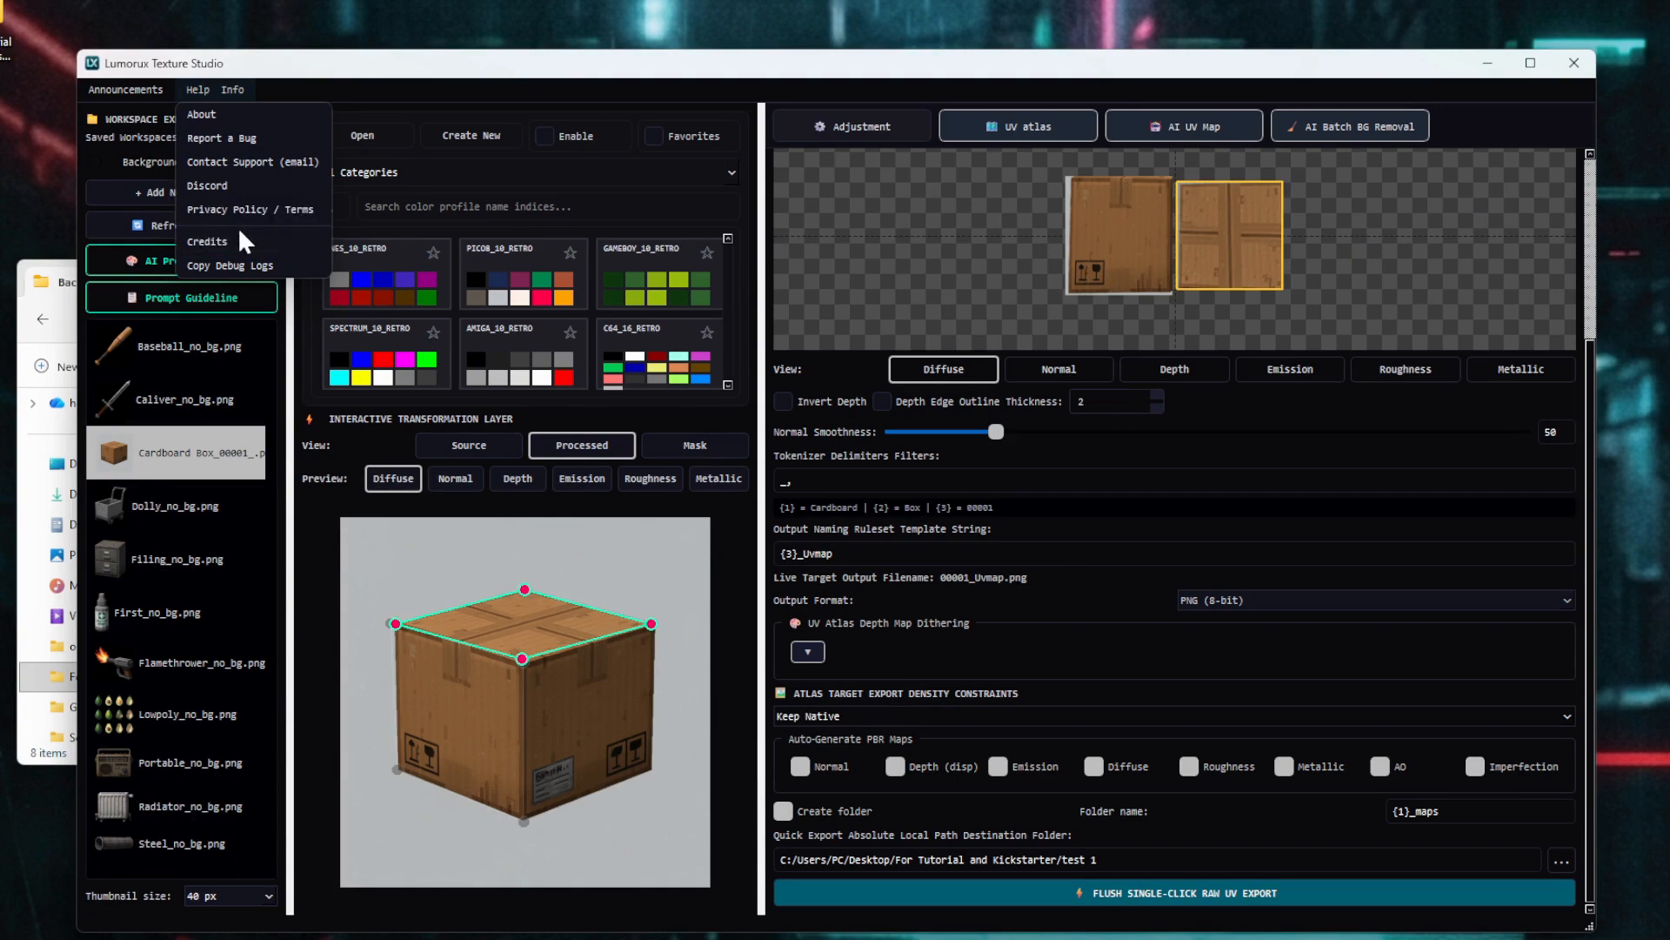
left_click(256, 252)
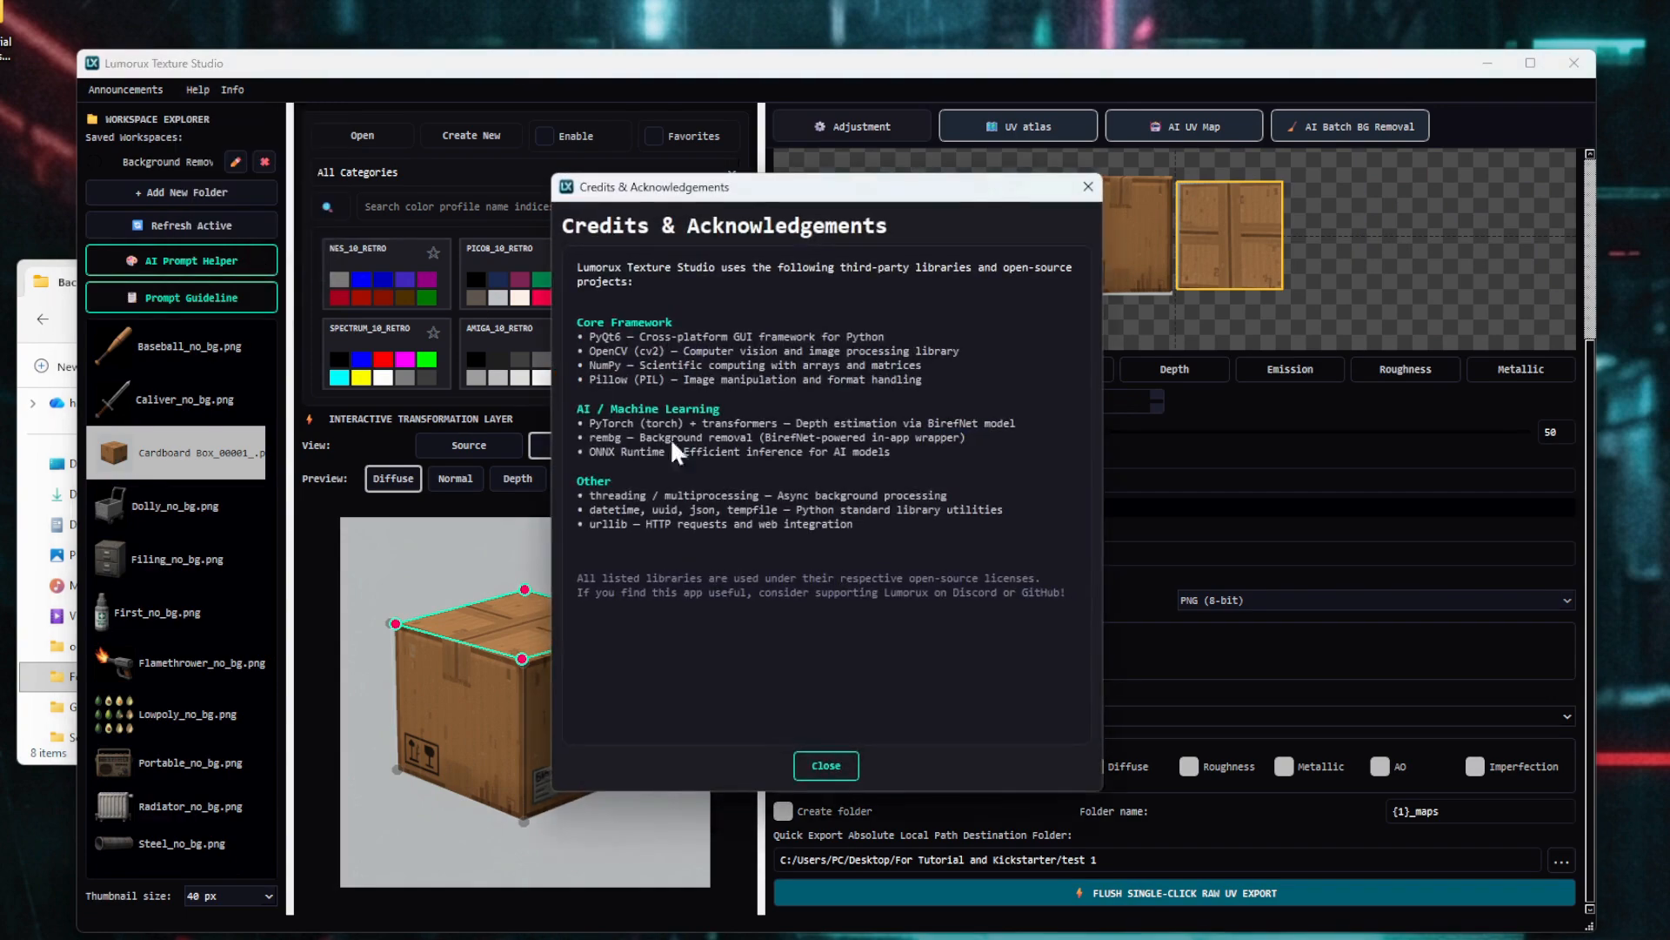
left_click(827, 767)
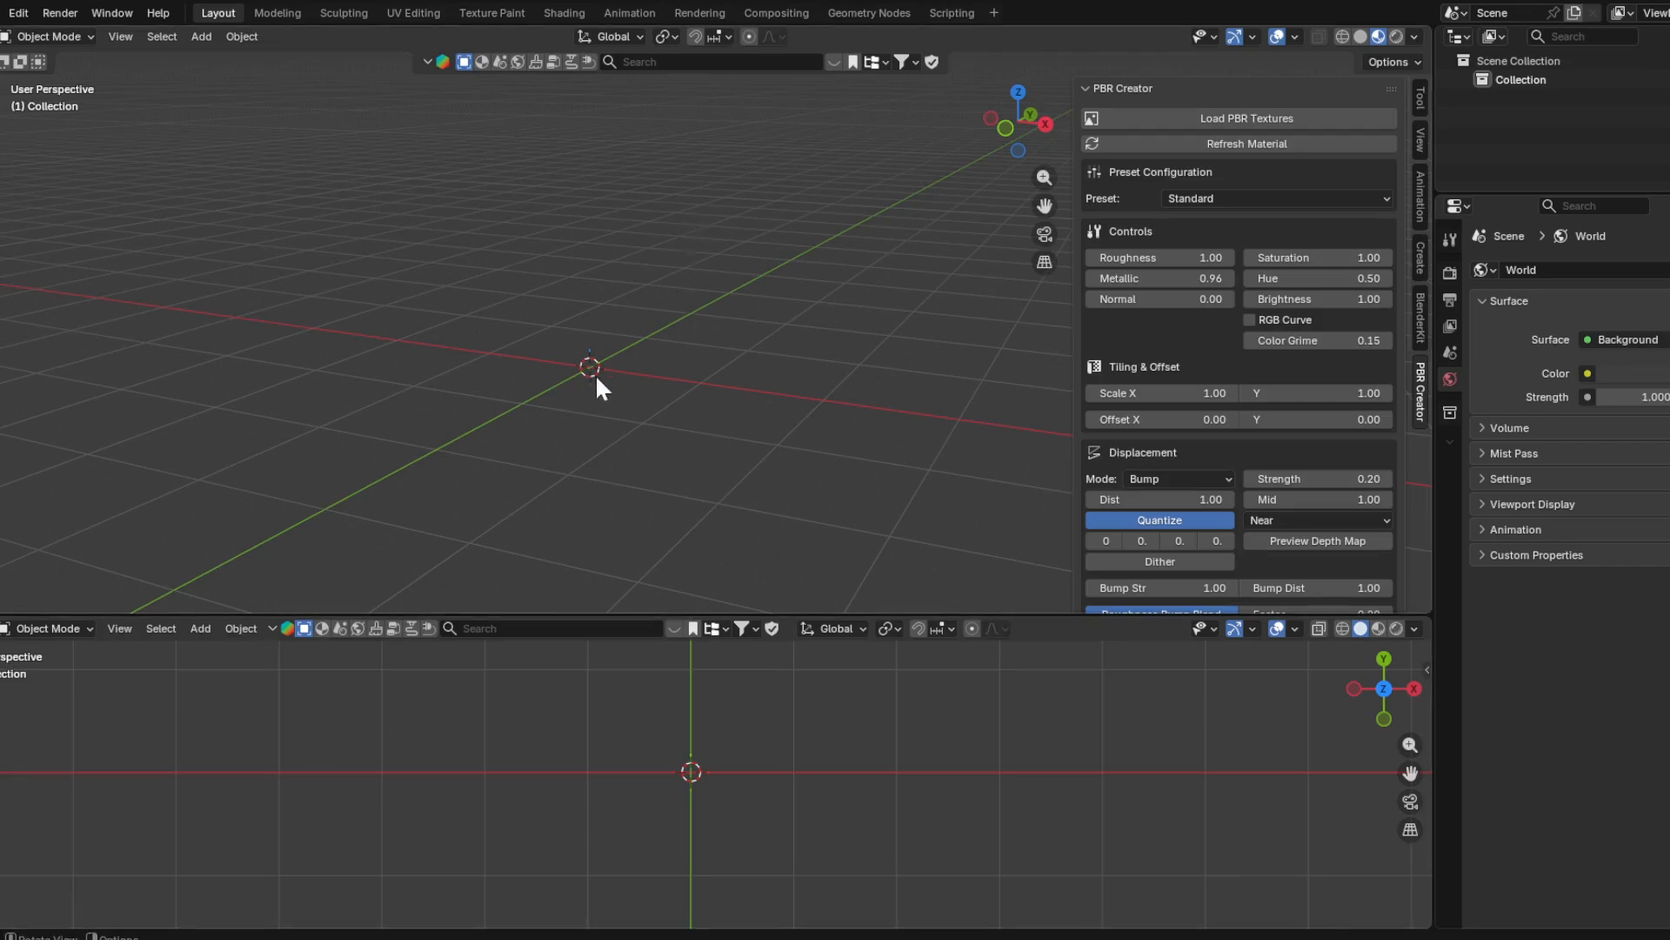
- Switch to Blender and add a cube mesh to the empty scene
middle_click_drag(731, 303, 679, 336)
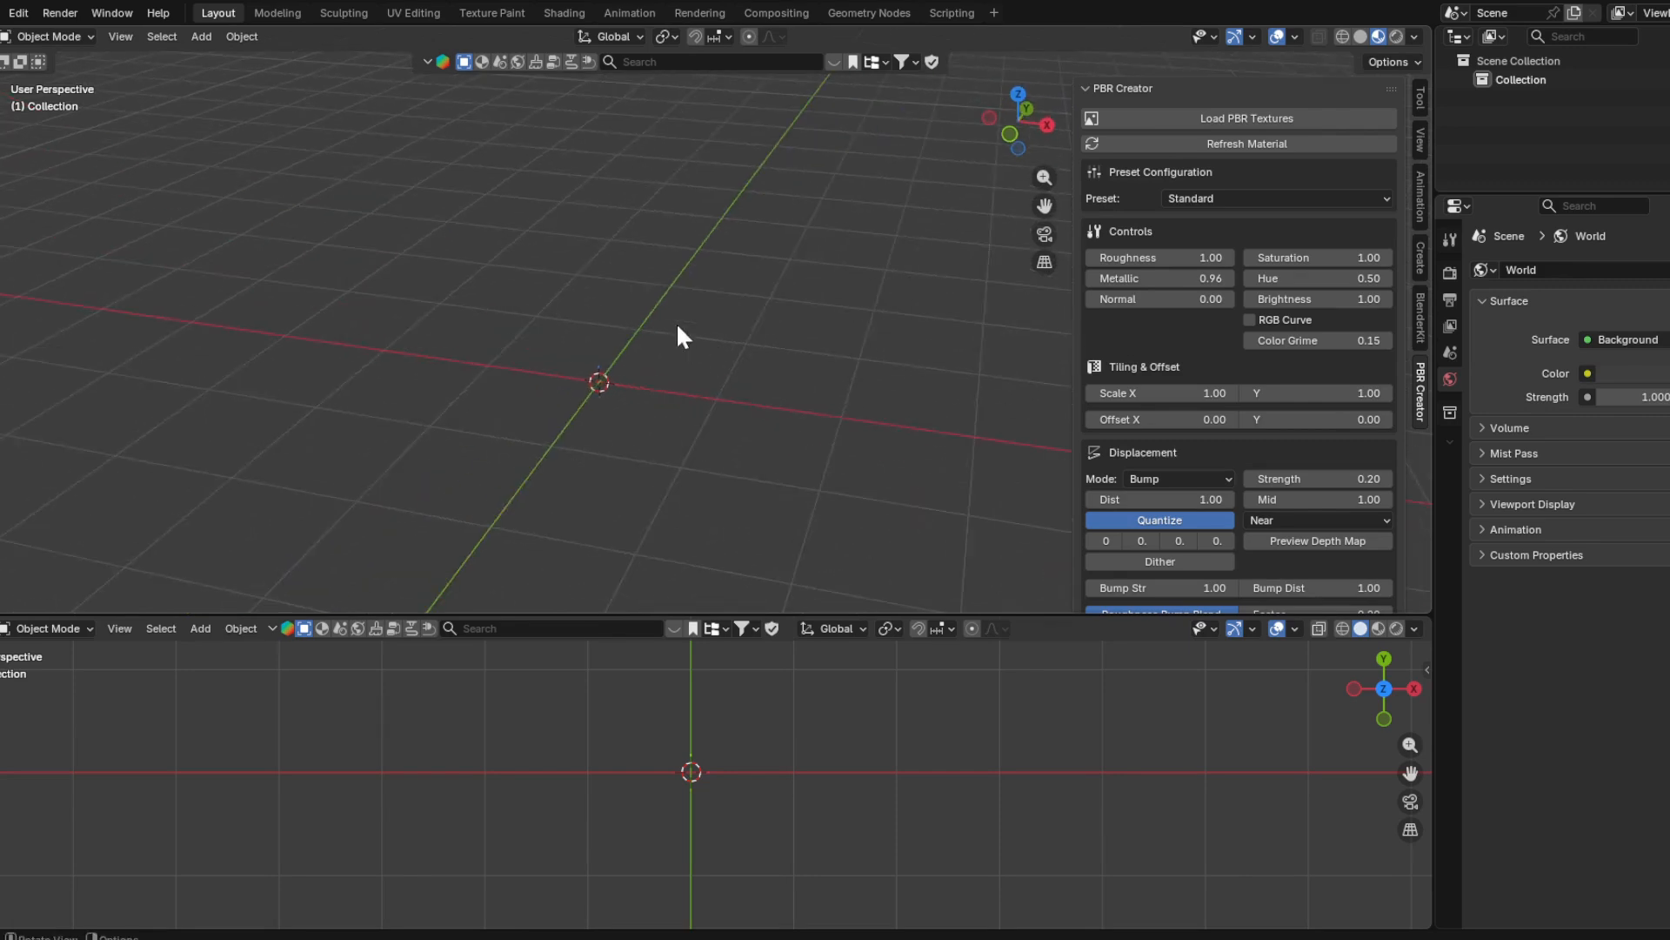
key("shift+a")
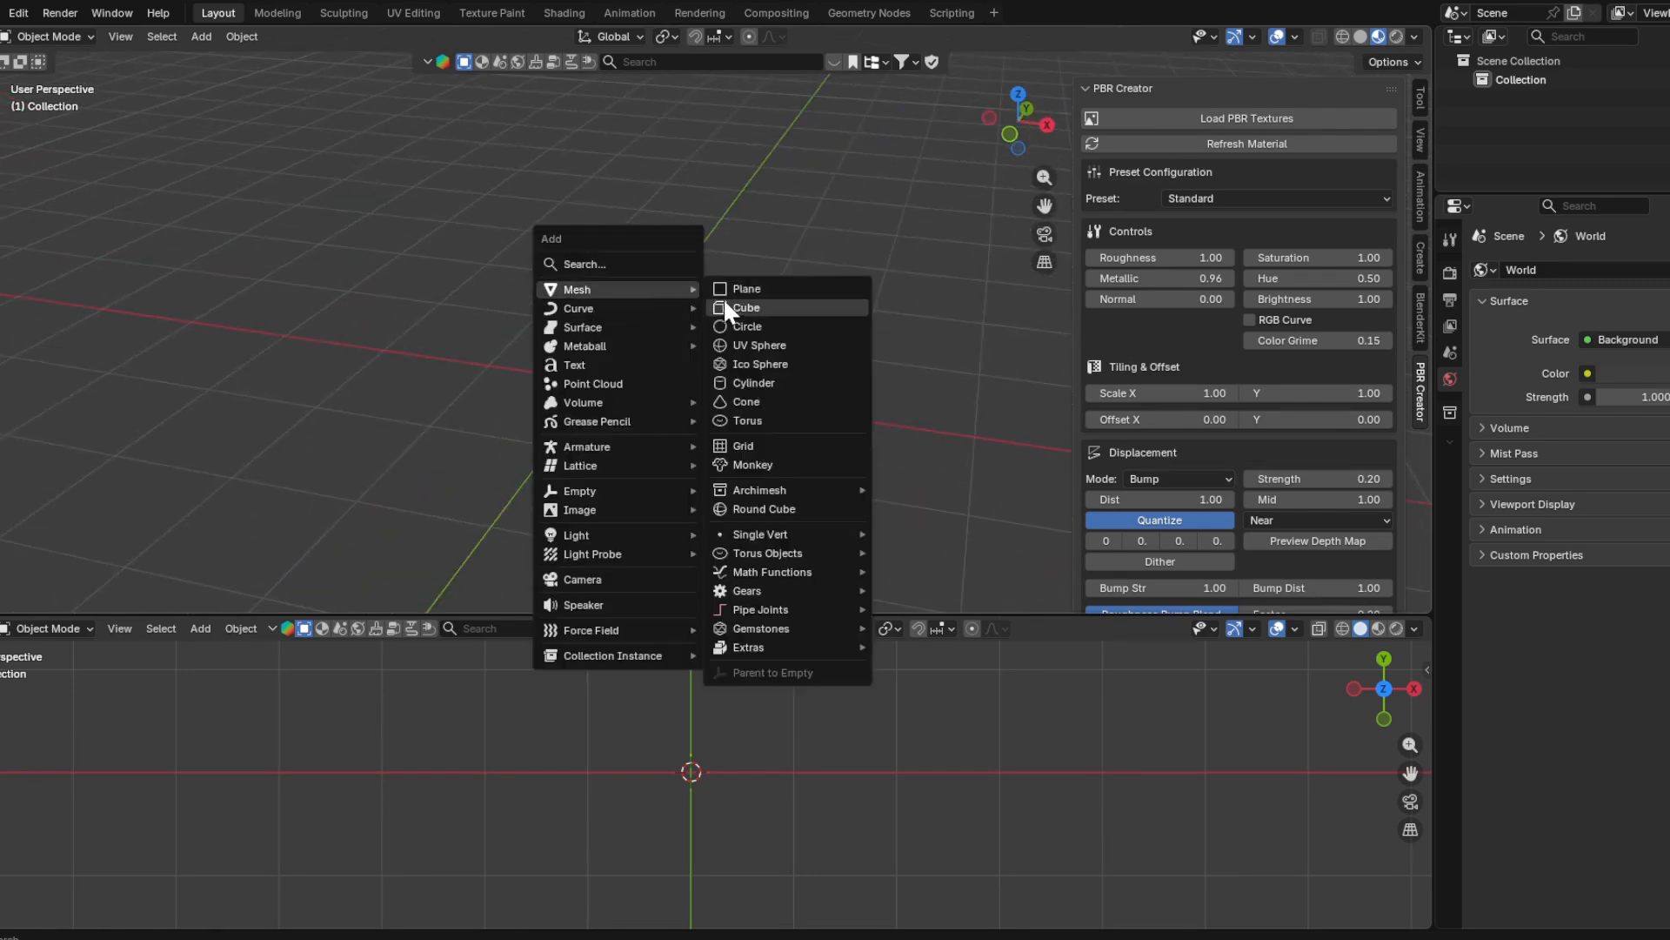
left_click(724, 299)
middle_click_drag(967, 282, 864, 207)
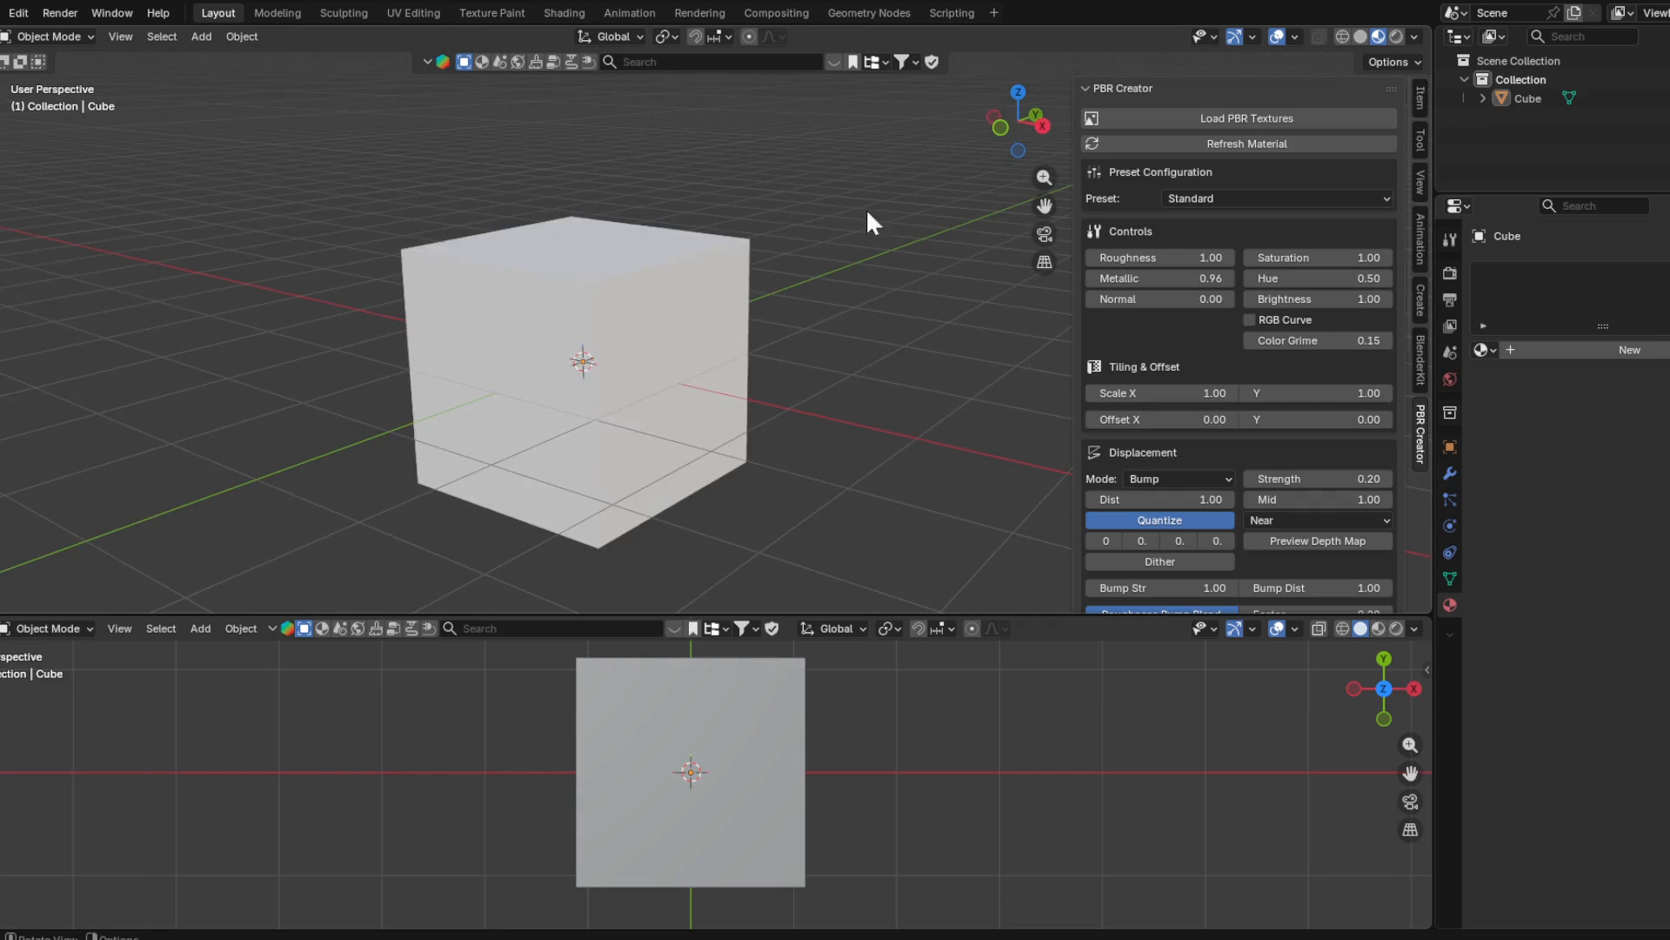
- Load all the WoodenBox_Uvmap texture maps and 00001_nobg_alpha.tif onto the cube as PBR textures
left_click(658, 320)
middle_click_drag(658, 320, 817, 330)
left_click(1213, 115)
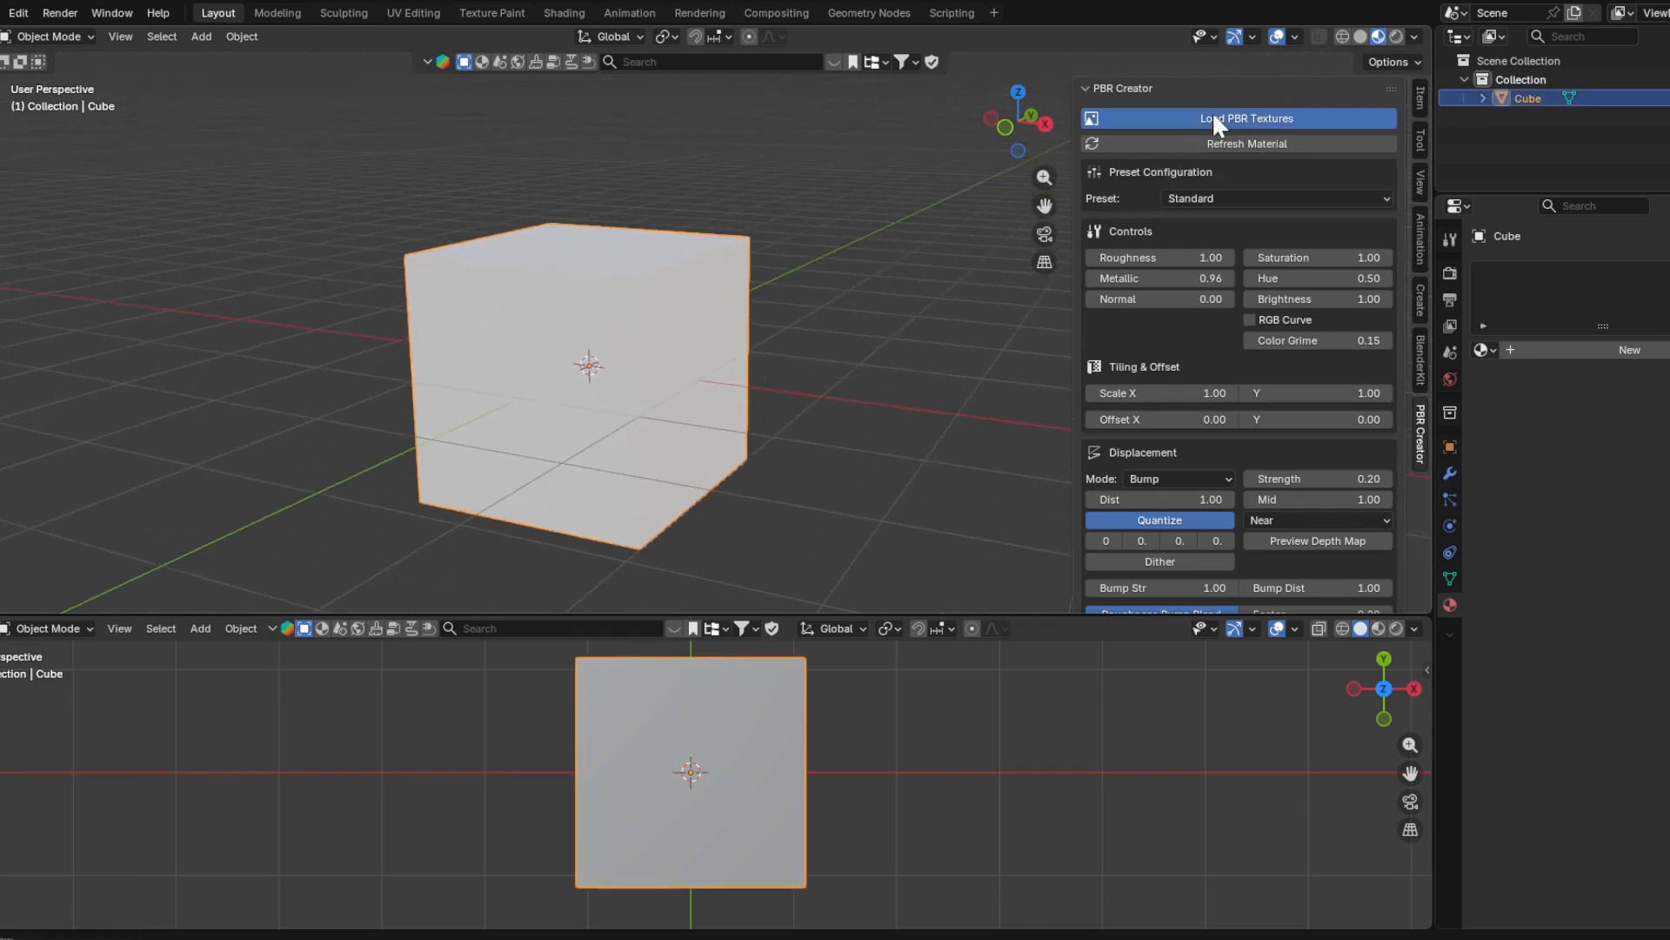
left_click(452, 295)
left_click(409, 444, "shift")
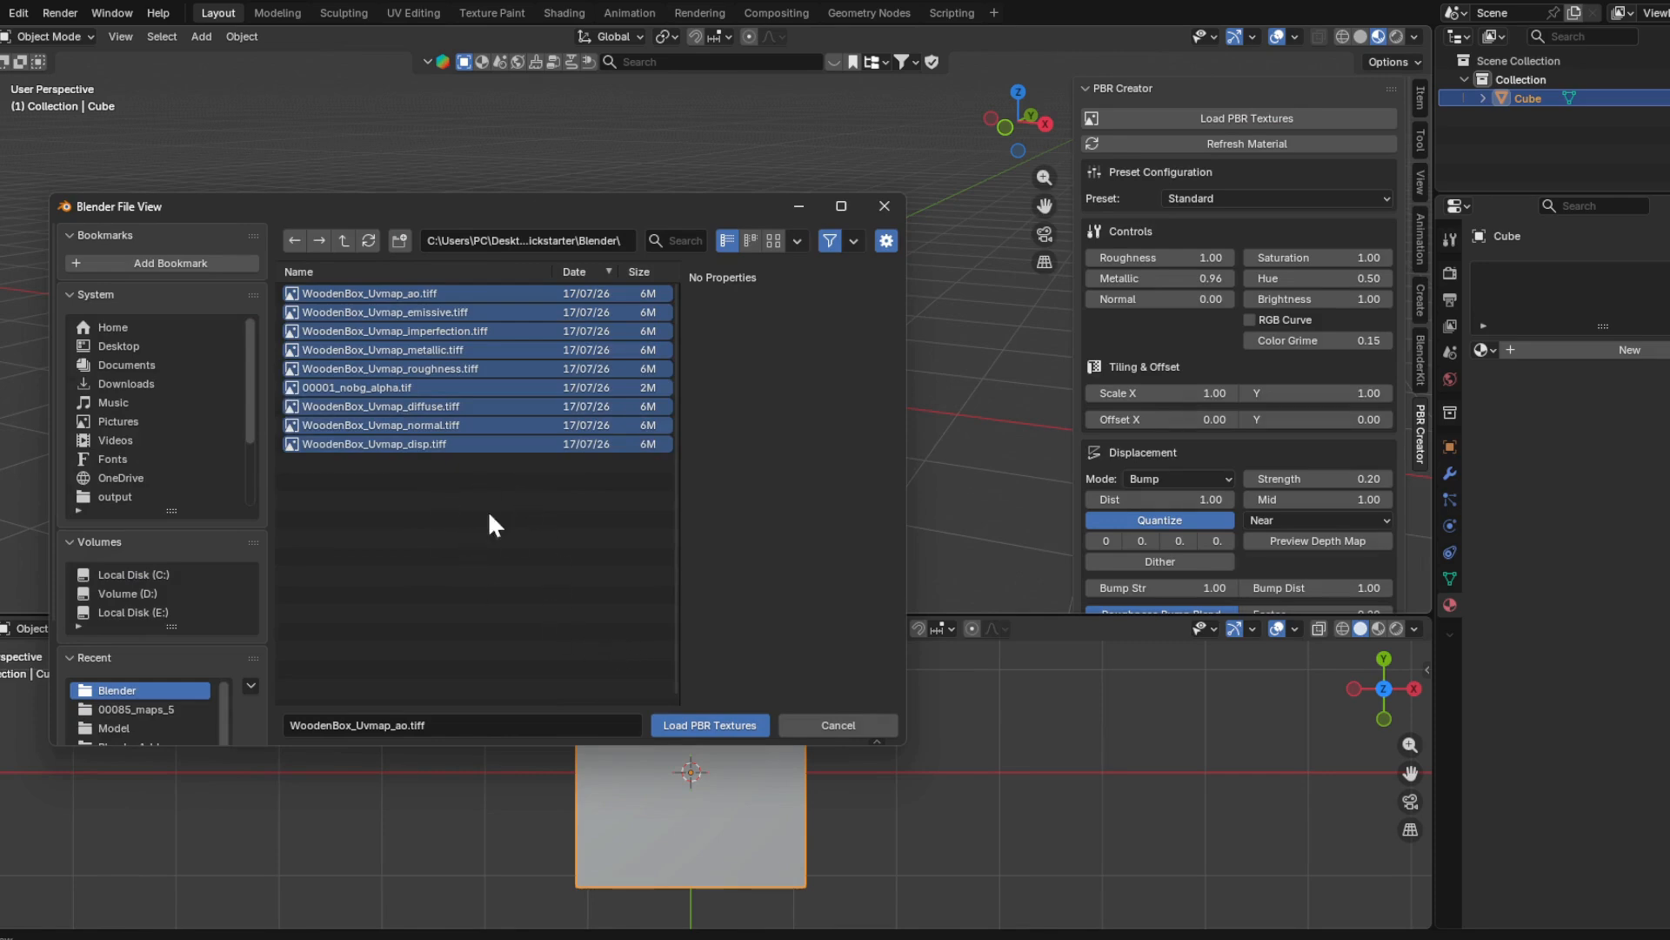
left_click(711, 722)
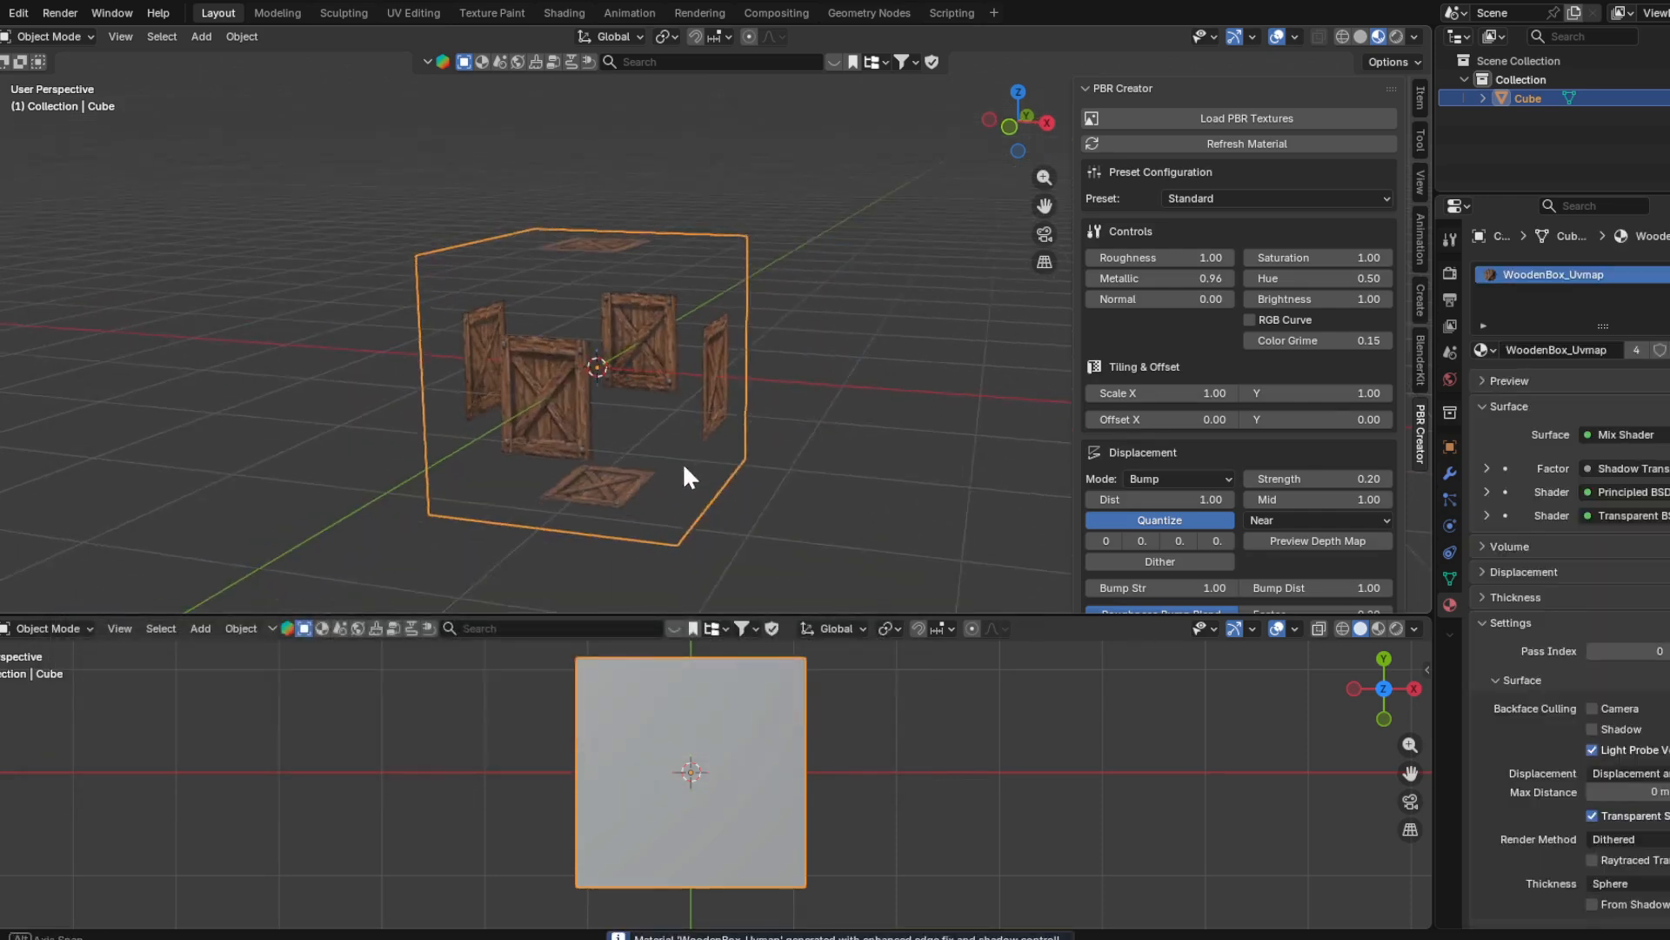
- Show the WoodenBox_Uvmap material in a Shader Editor in the lower area and auto-arrange all its nodes
middle_click_drag(682, 462, 218, 534)
left_click(4, 628)
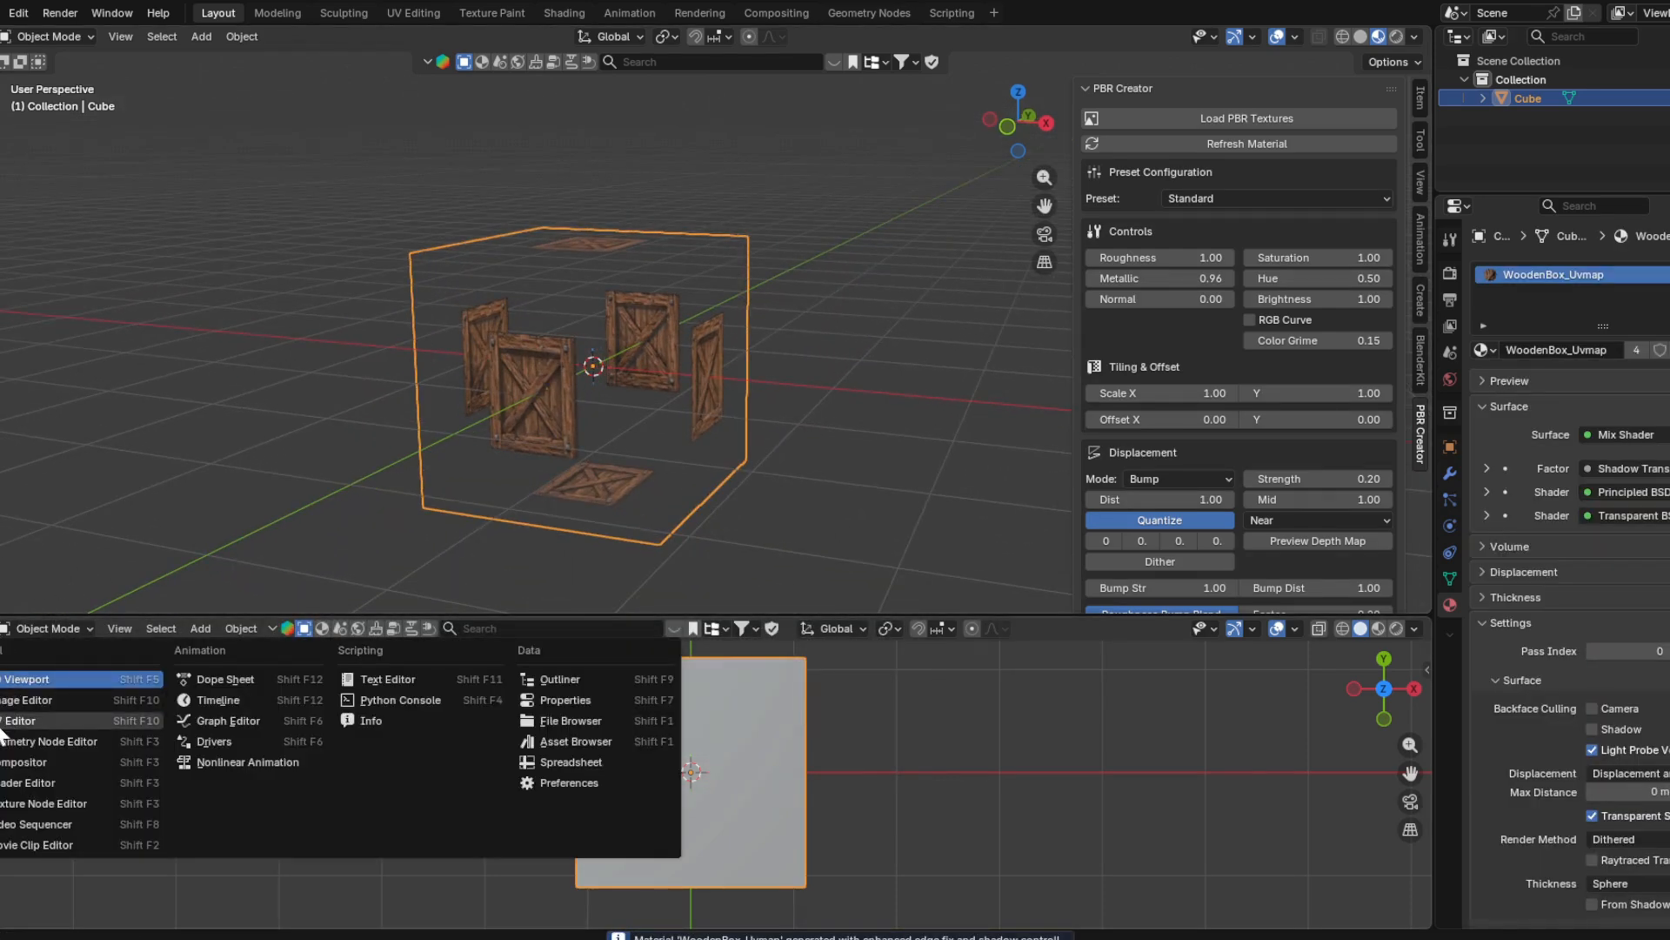
left_click(4, 782)
scroll(294, 756, "down", 5)
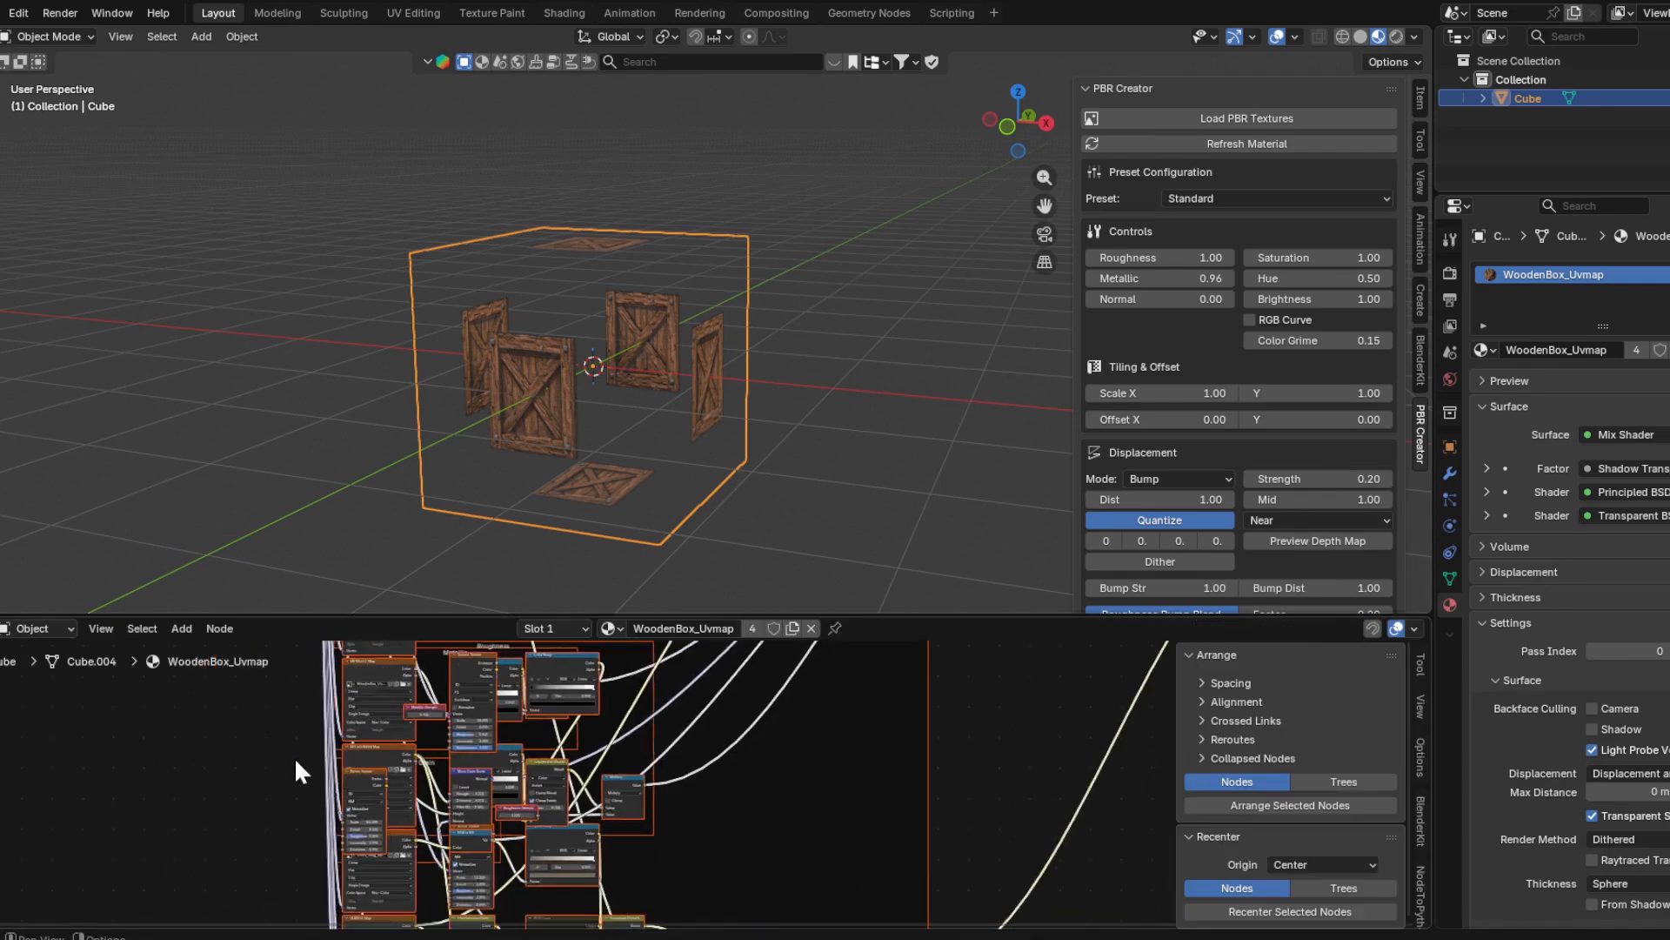
left_click_drag(891, 674, 561, 905)
left_click(1324, 806)
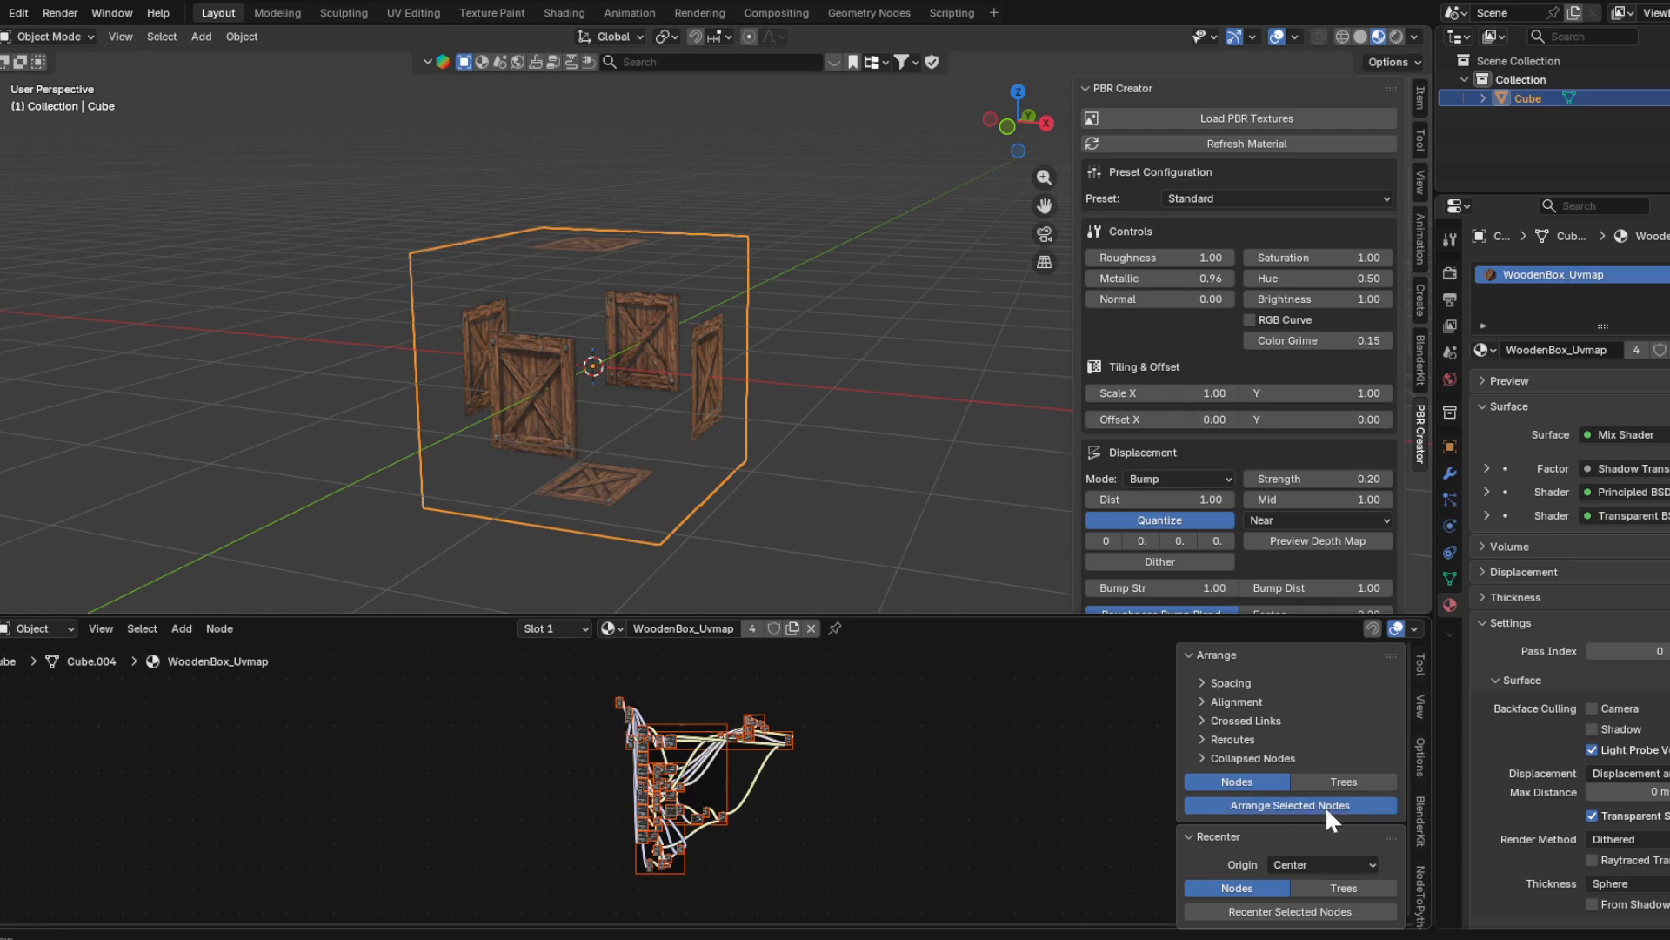
scroll(783, 713, "up", 5)
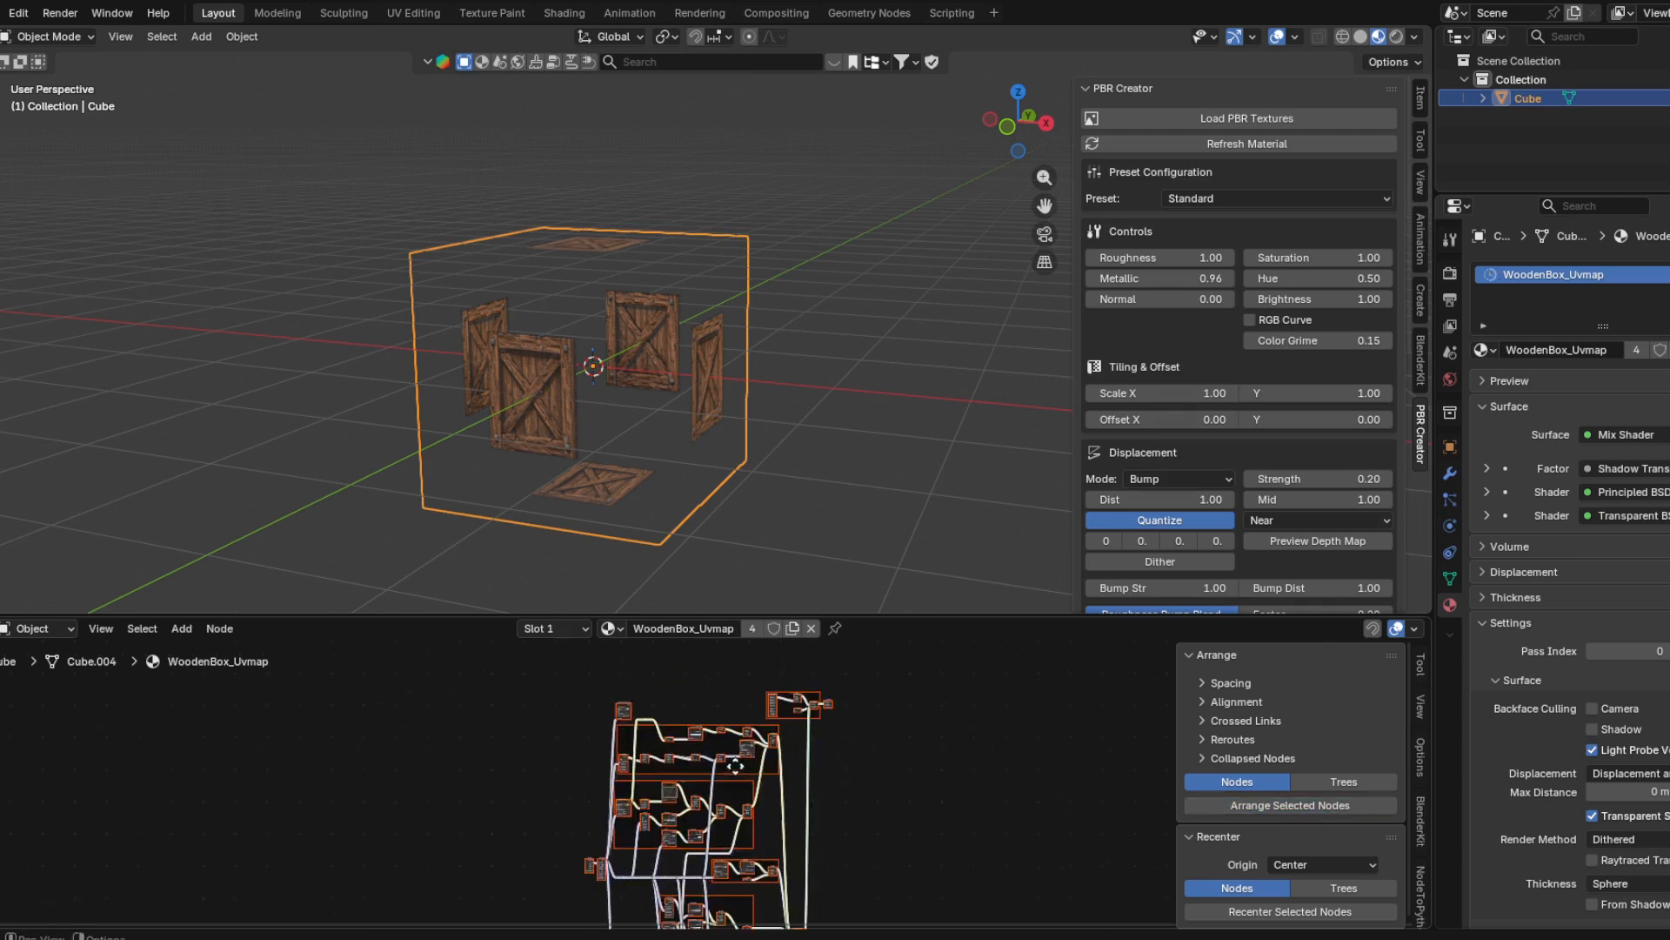
scroll(582, 406, "up", 3)
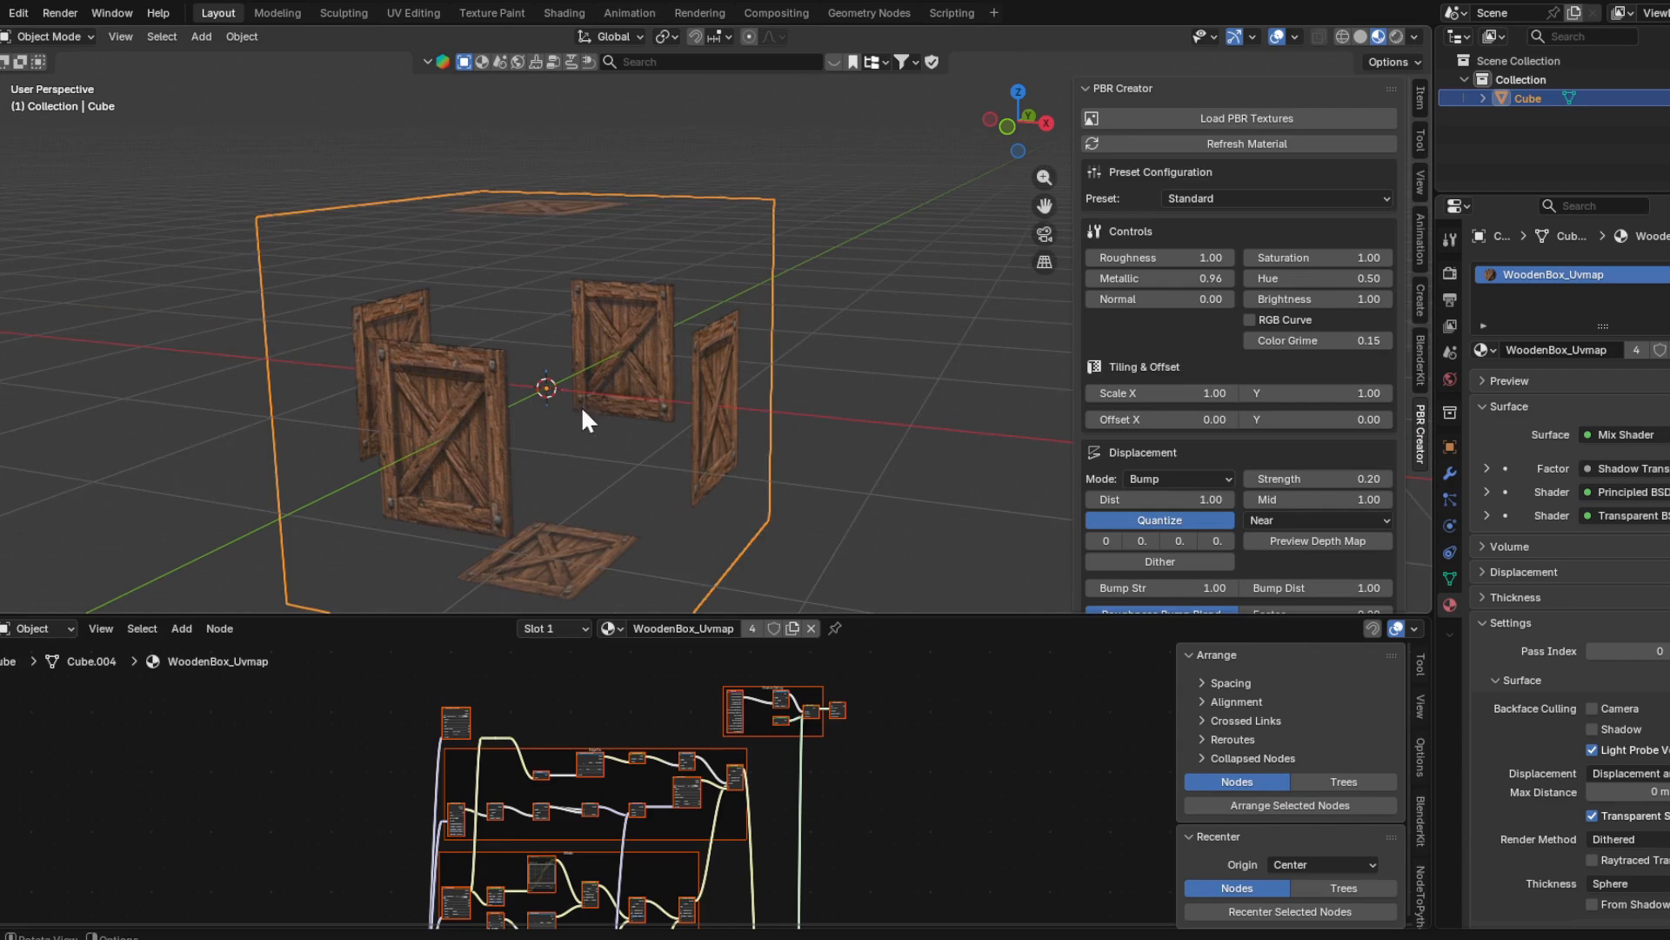
- Change the node area to a UV Editor and scale the cube's UVs along X and Y to fit the crate panel
left_click(4, 628)
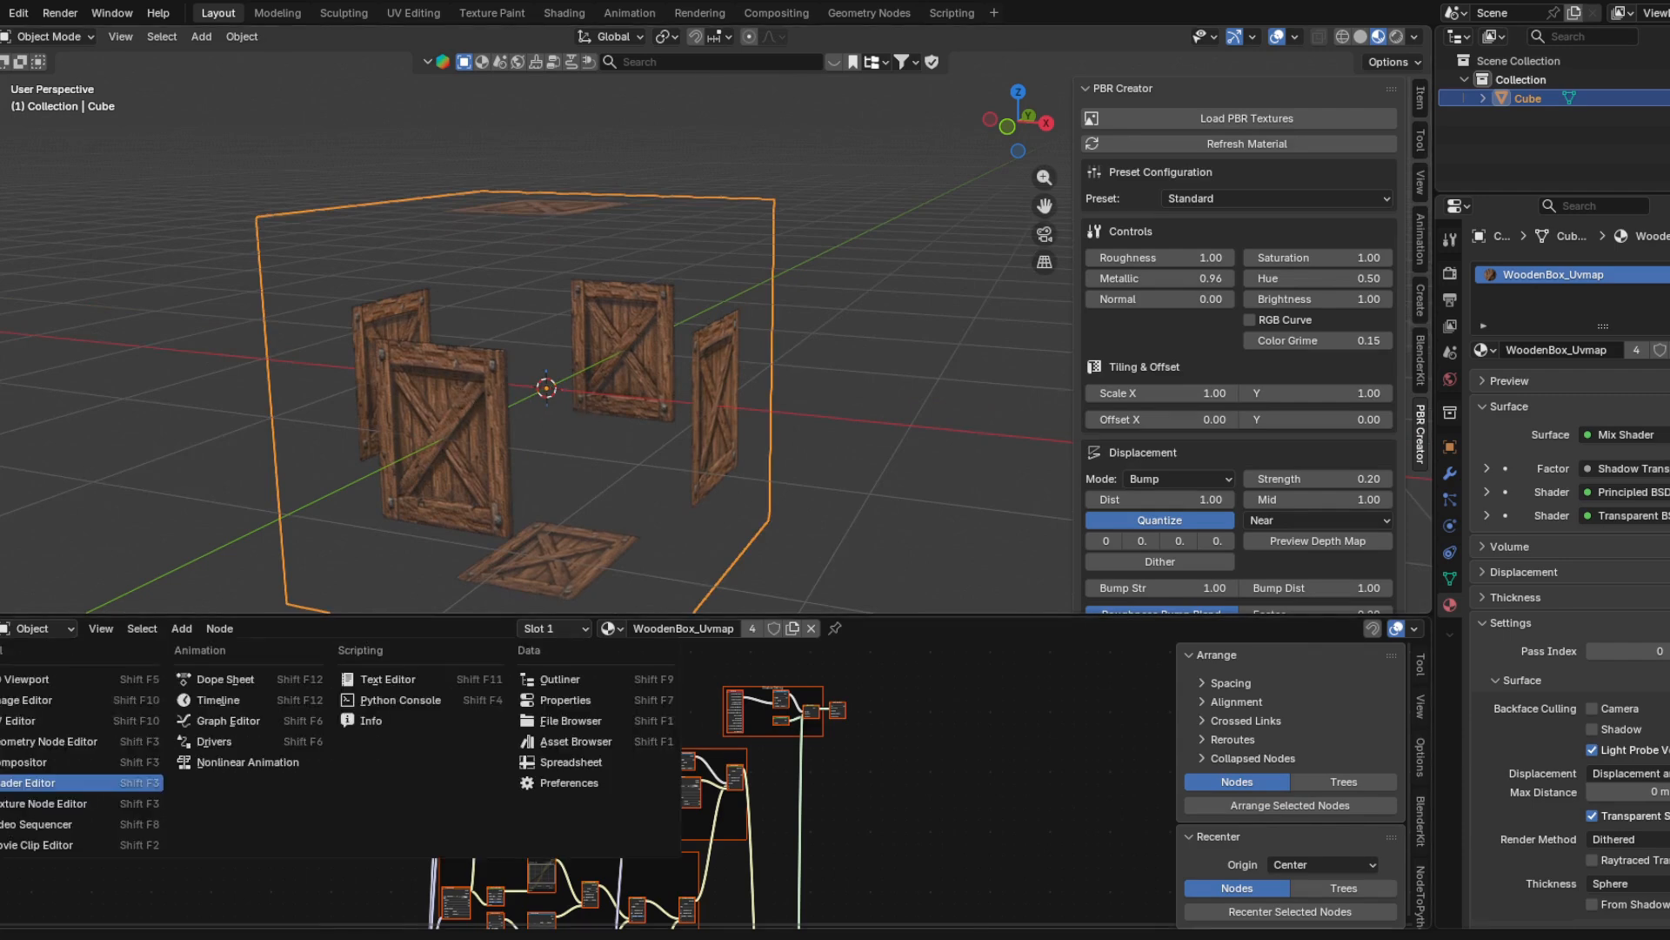
left_click(3, 718)
scroll(508, 369, "down", 5)
key("Tab")
key("s")
key("x")
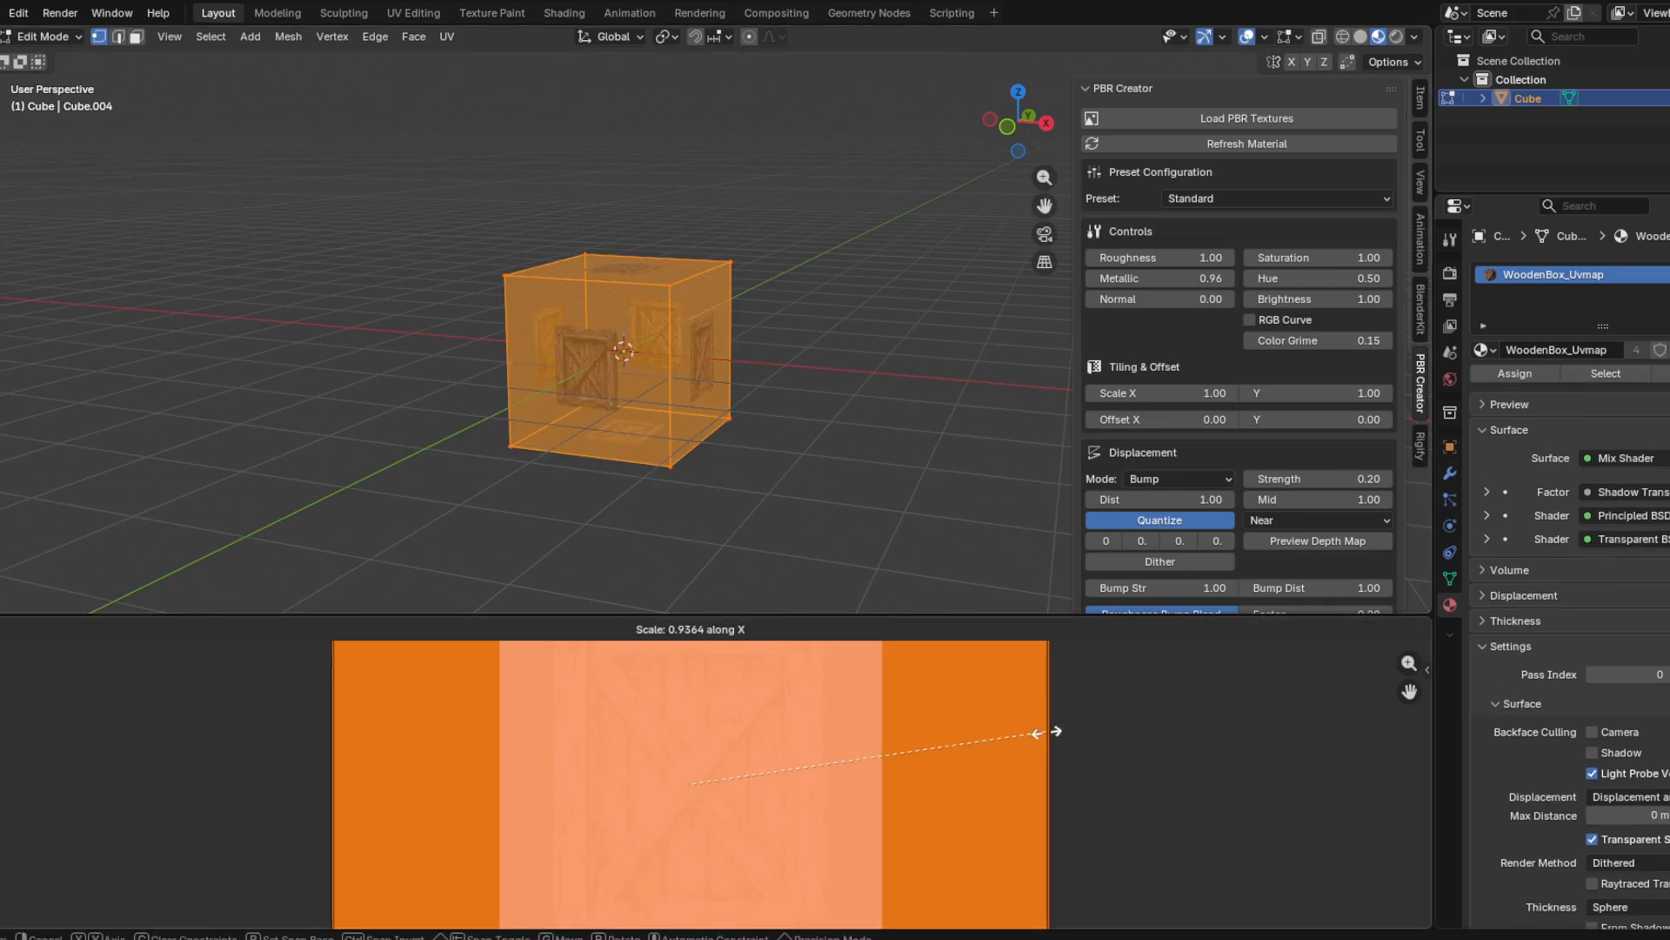
left_click(827, 766)
key("s")
key("y")
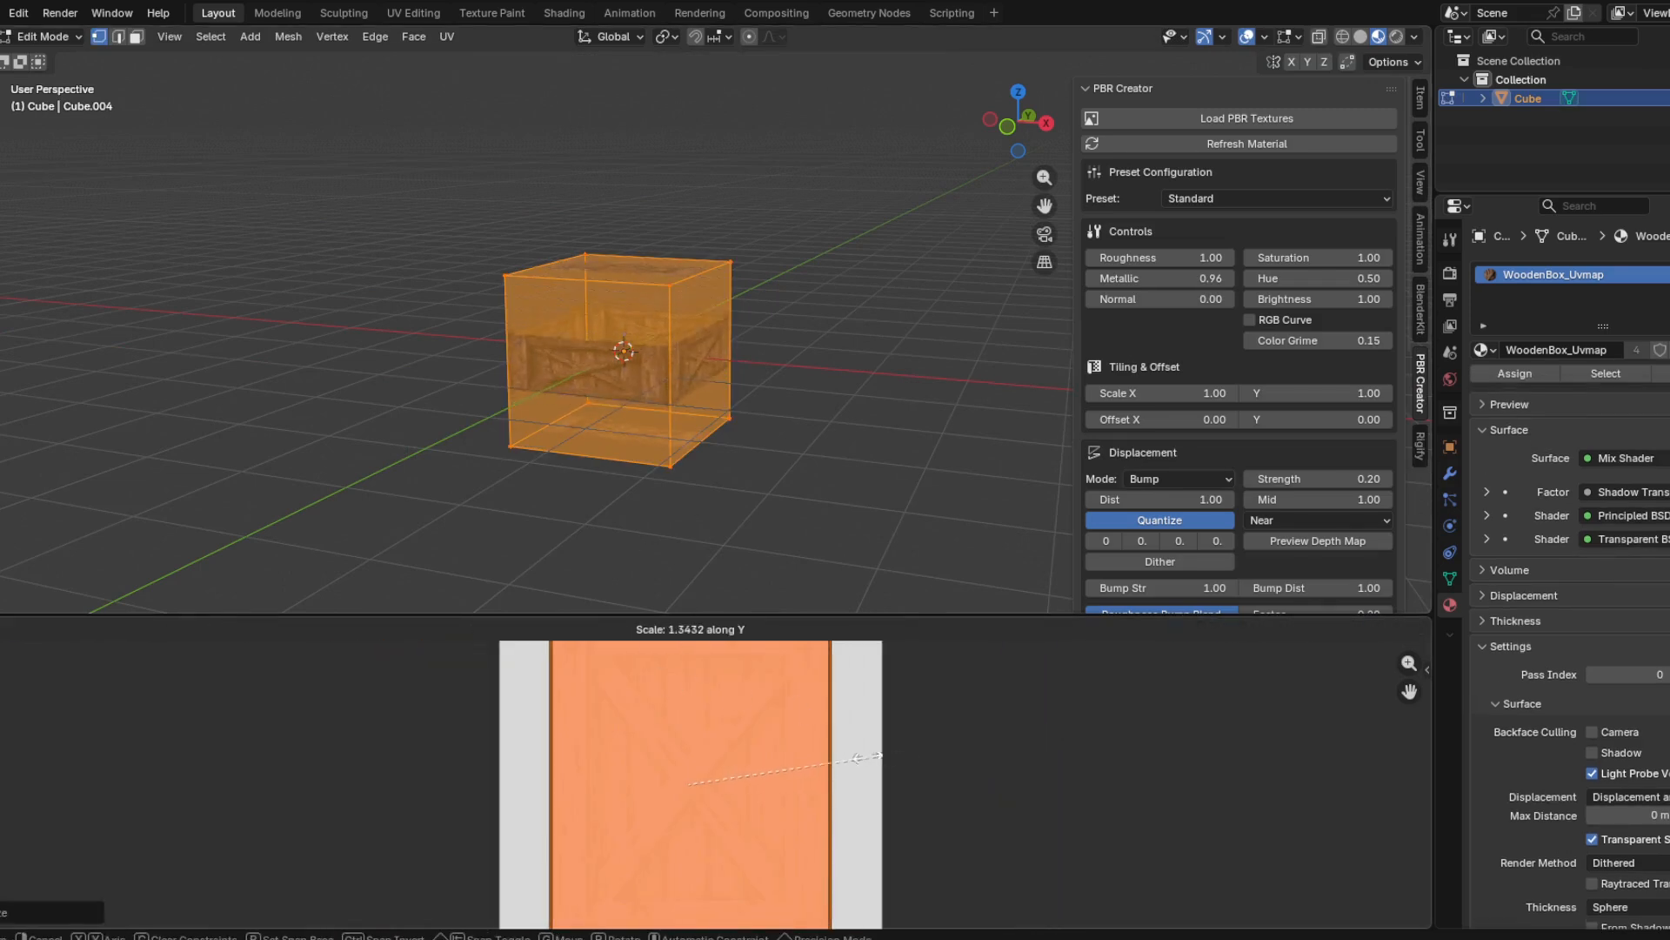
left_click(731, 765)
key("Tab")
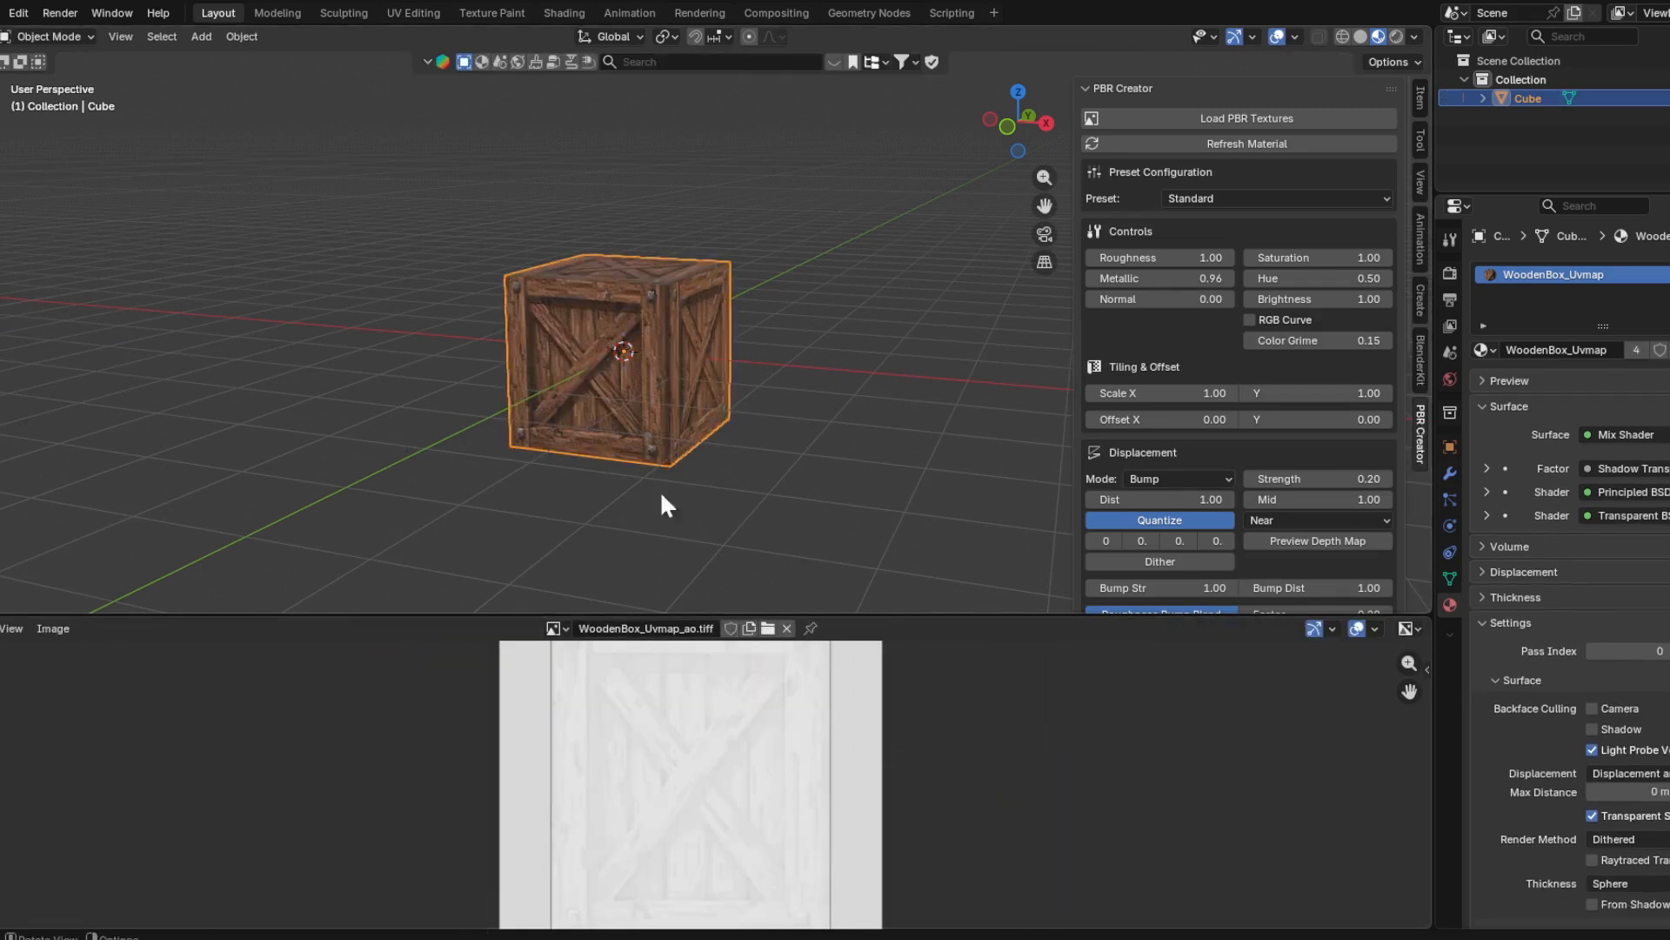
- Inspect the textured crate up close and enlarge the 3D viewport area over the UV Editor
scroll(666, 418, "up", 4)
scroll(673, 356, "up", 3)
middle_click_drag(673, 357, 628, 401)
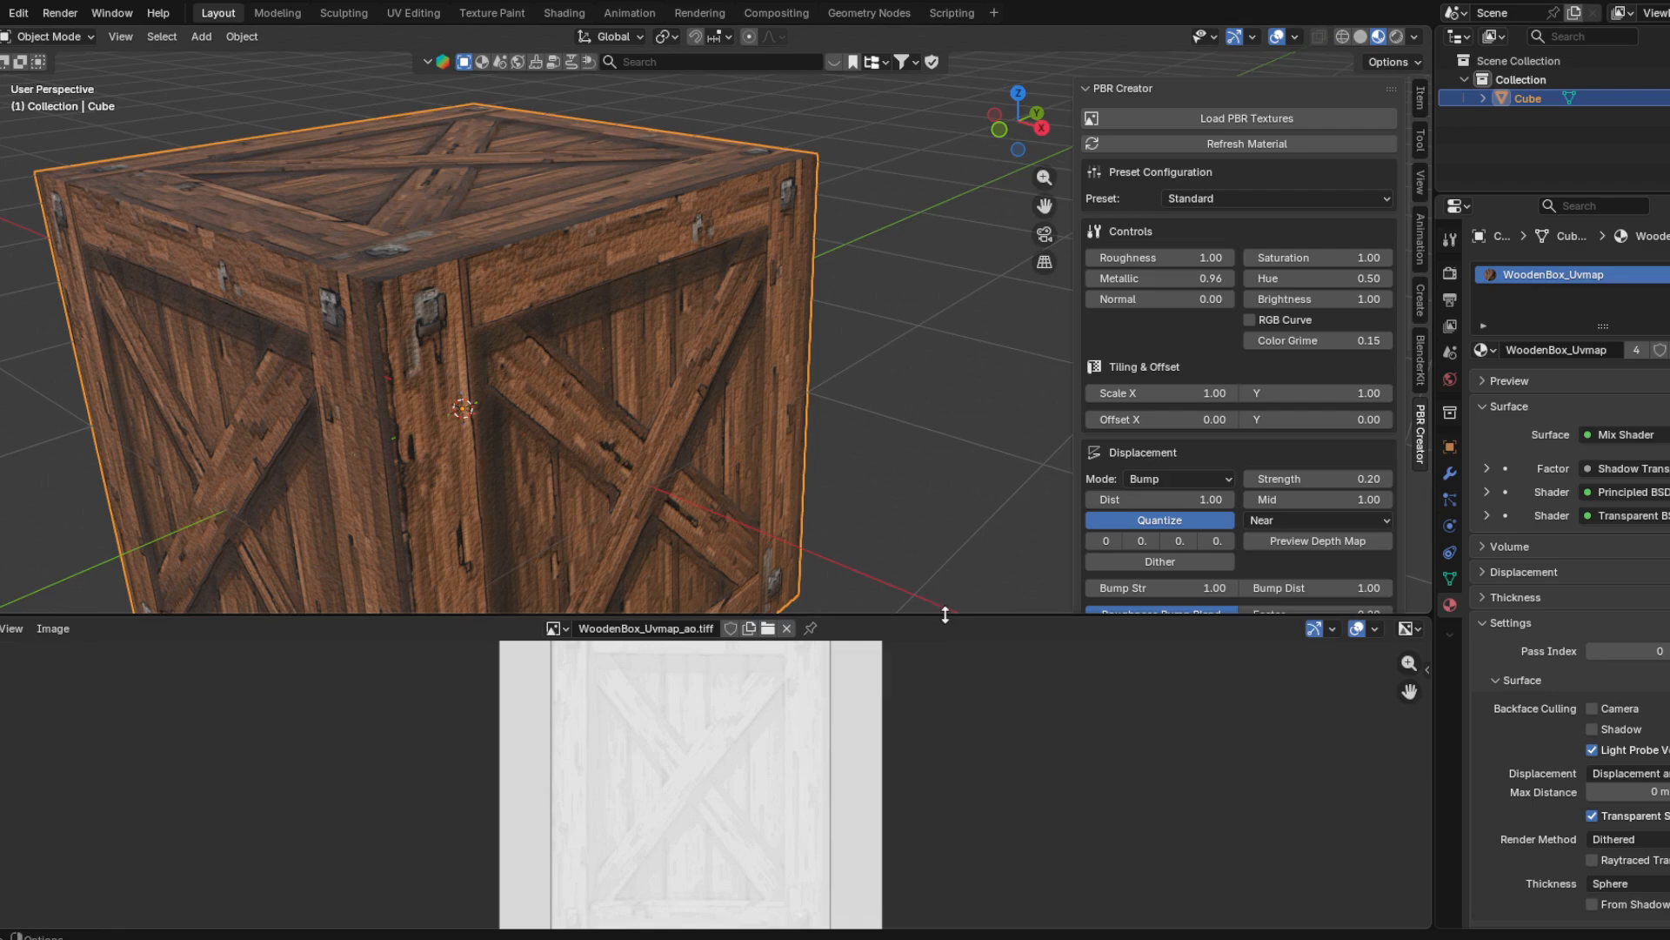
scroll(1025, 522, "down", 4)
left_click_drag(945, 615, 949, 831)
- Try the Metal, Glossy and Rough material presets on the crate and apply the Standard preset
left_click(1235, 201)
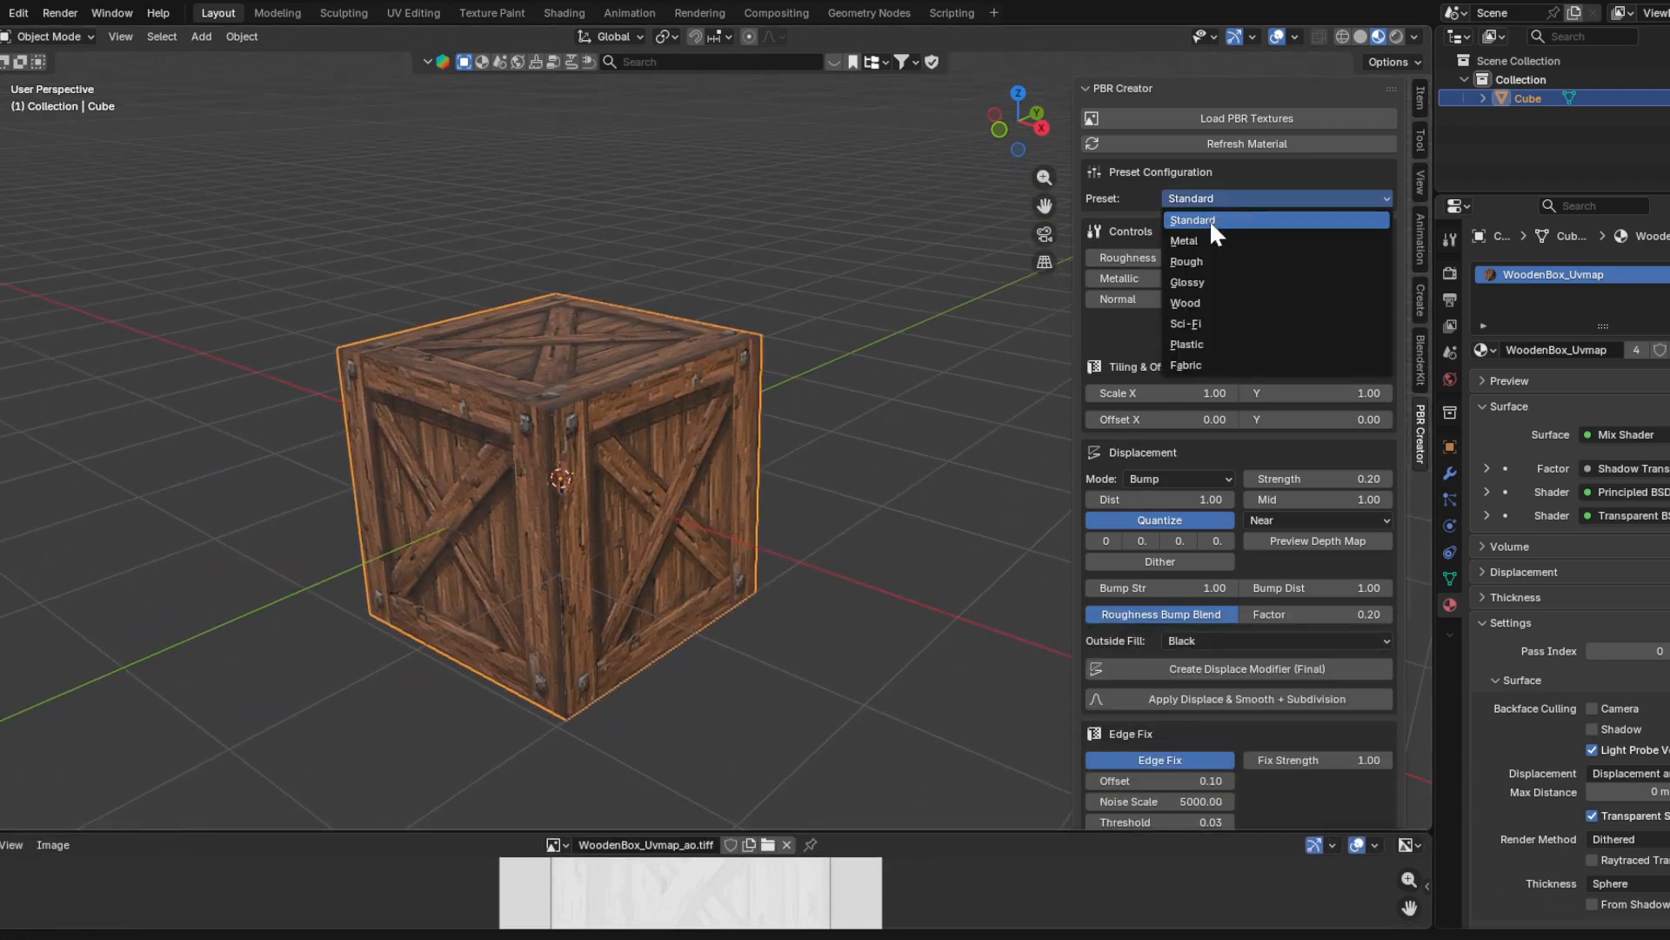
left_click(1202, 237)
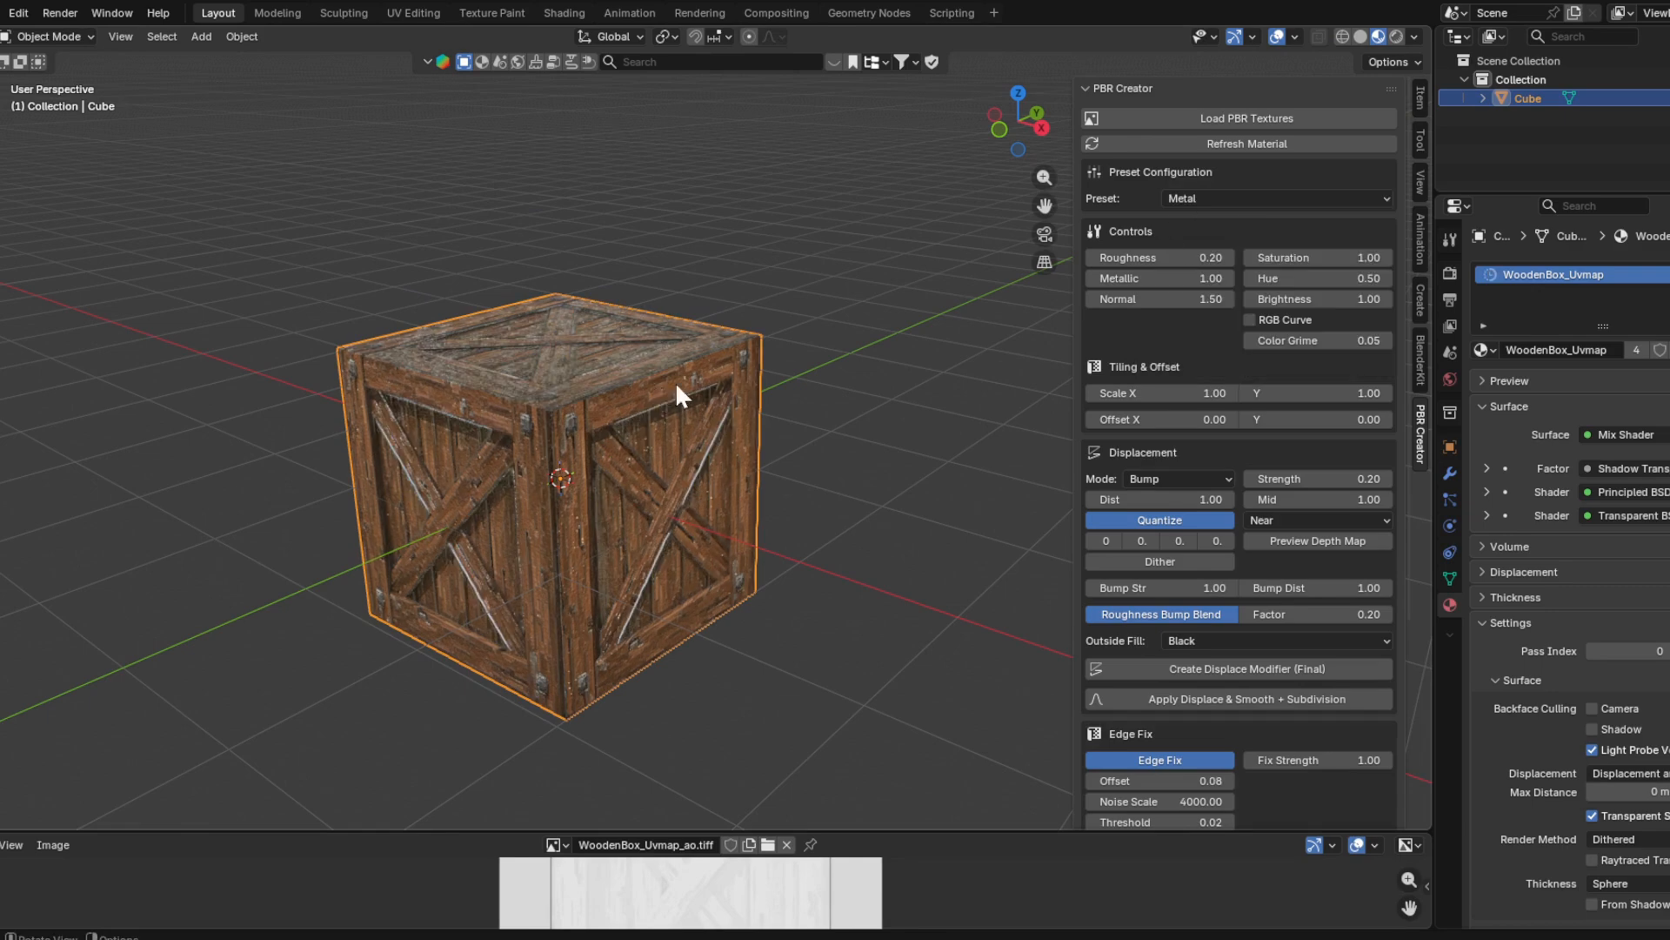
left_click(1161, 205)
left_click(1182, 269)
left_click(1240, 198)
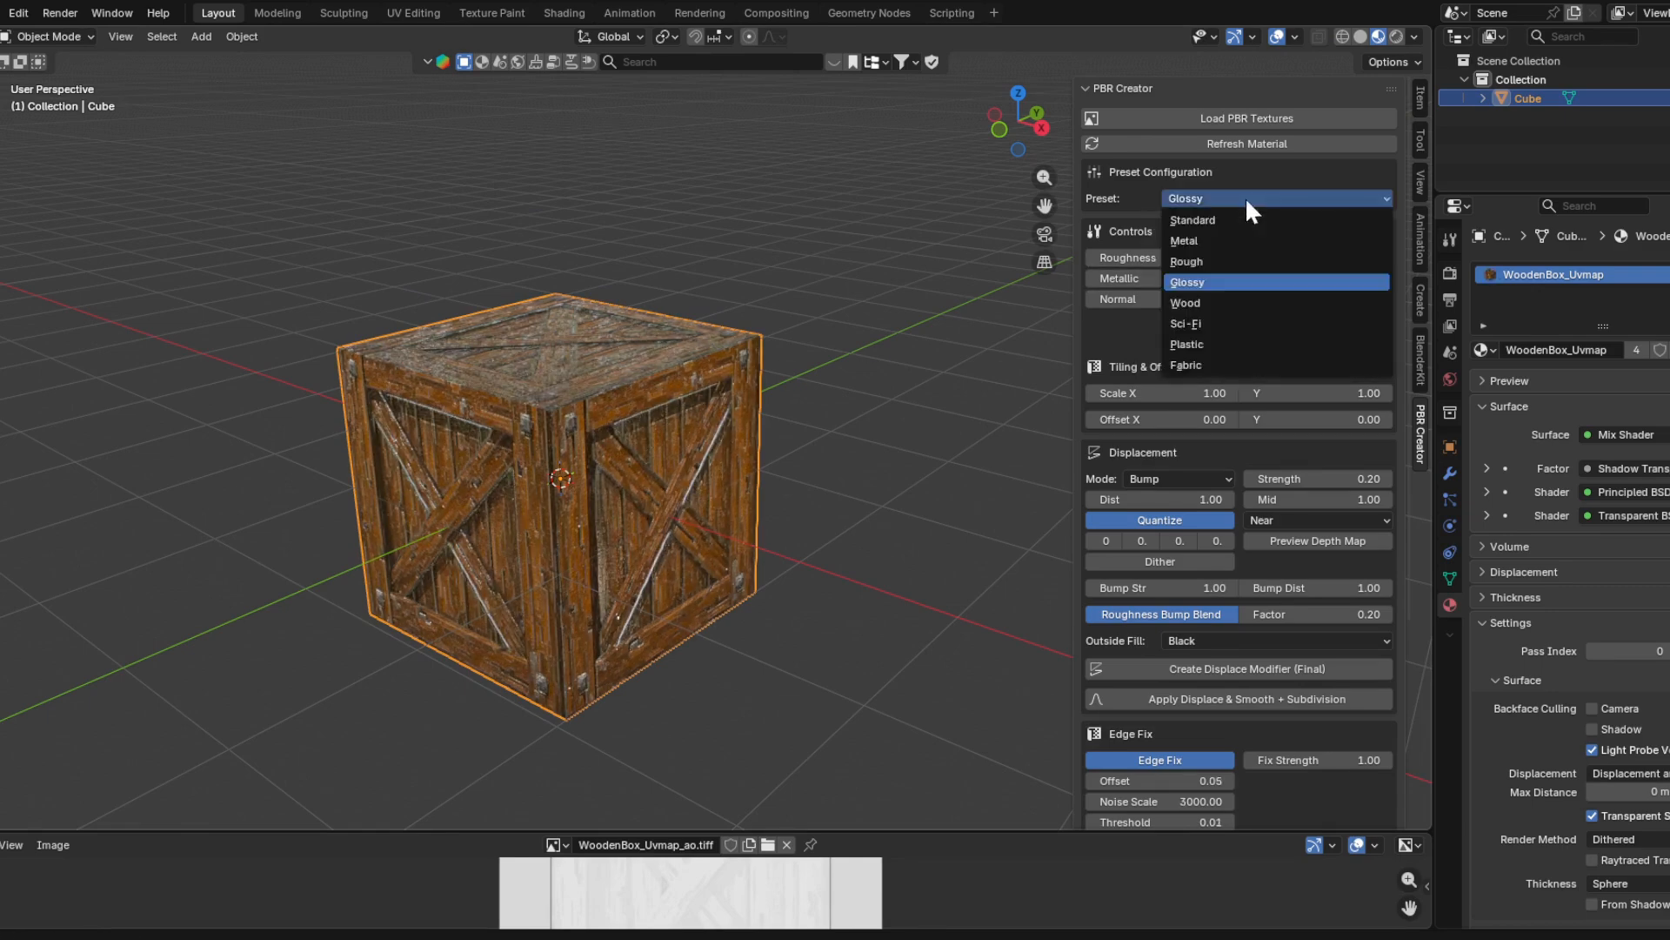
left_click(1194, 260)
left_click(1226, 199)
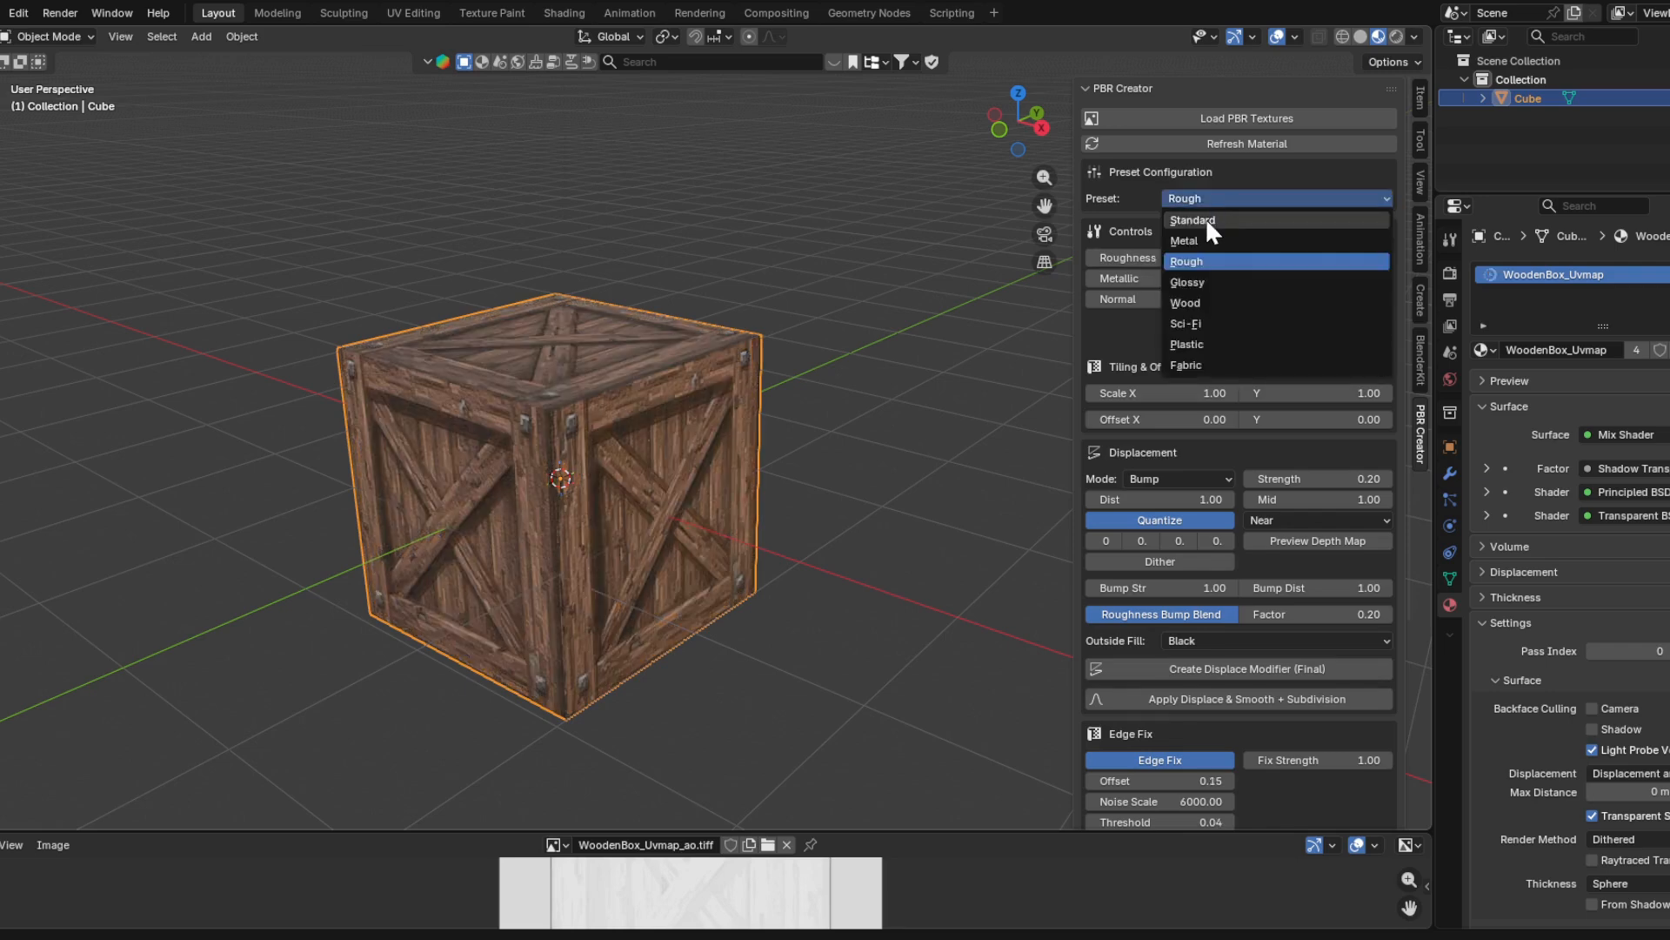
left_click(1196, 217)
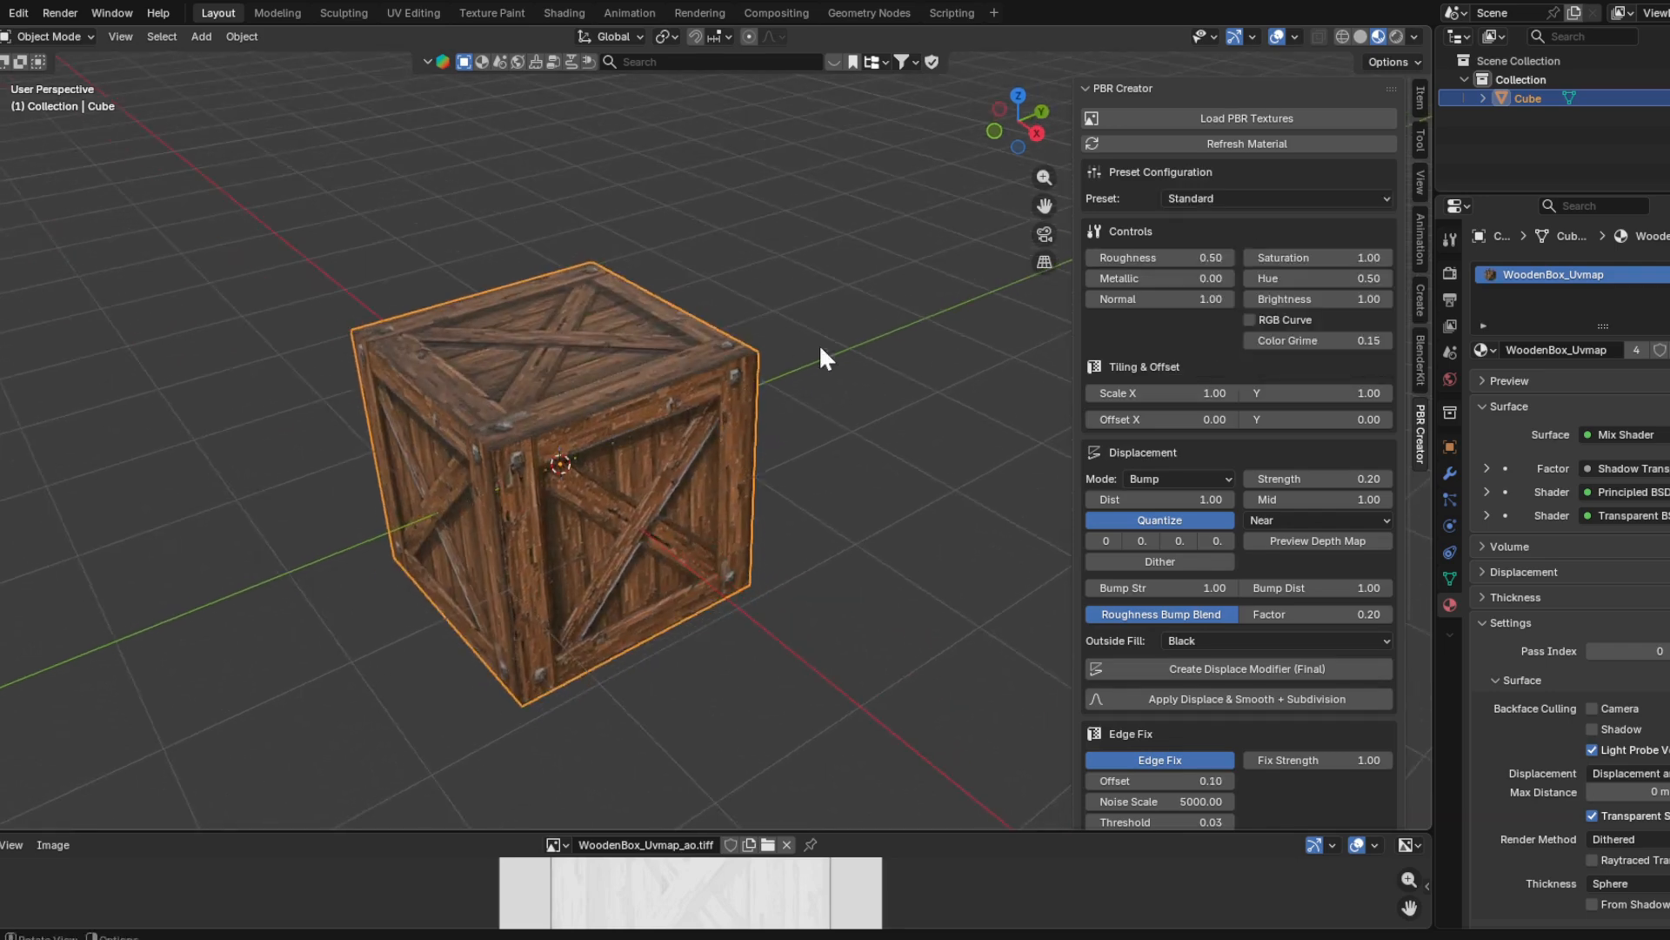
- Test the crate material's roughness at 1.00 and set it back to 0.5
left_click_drag(1158, 257, 1087, 257)
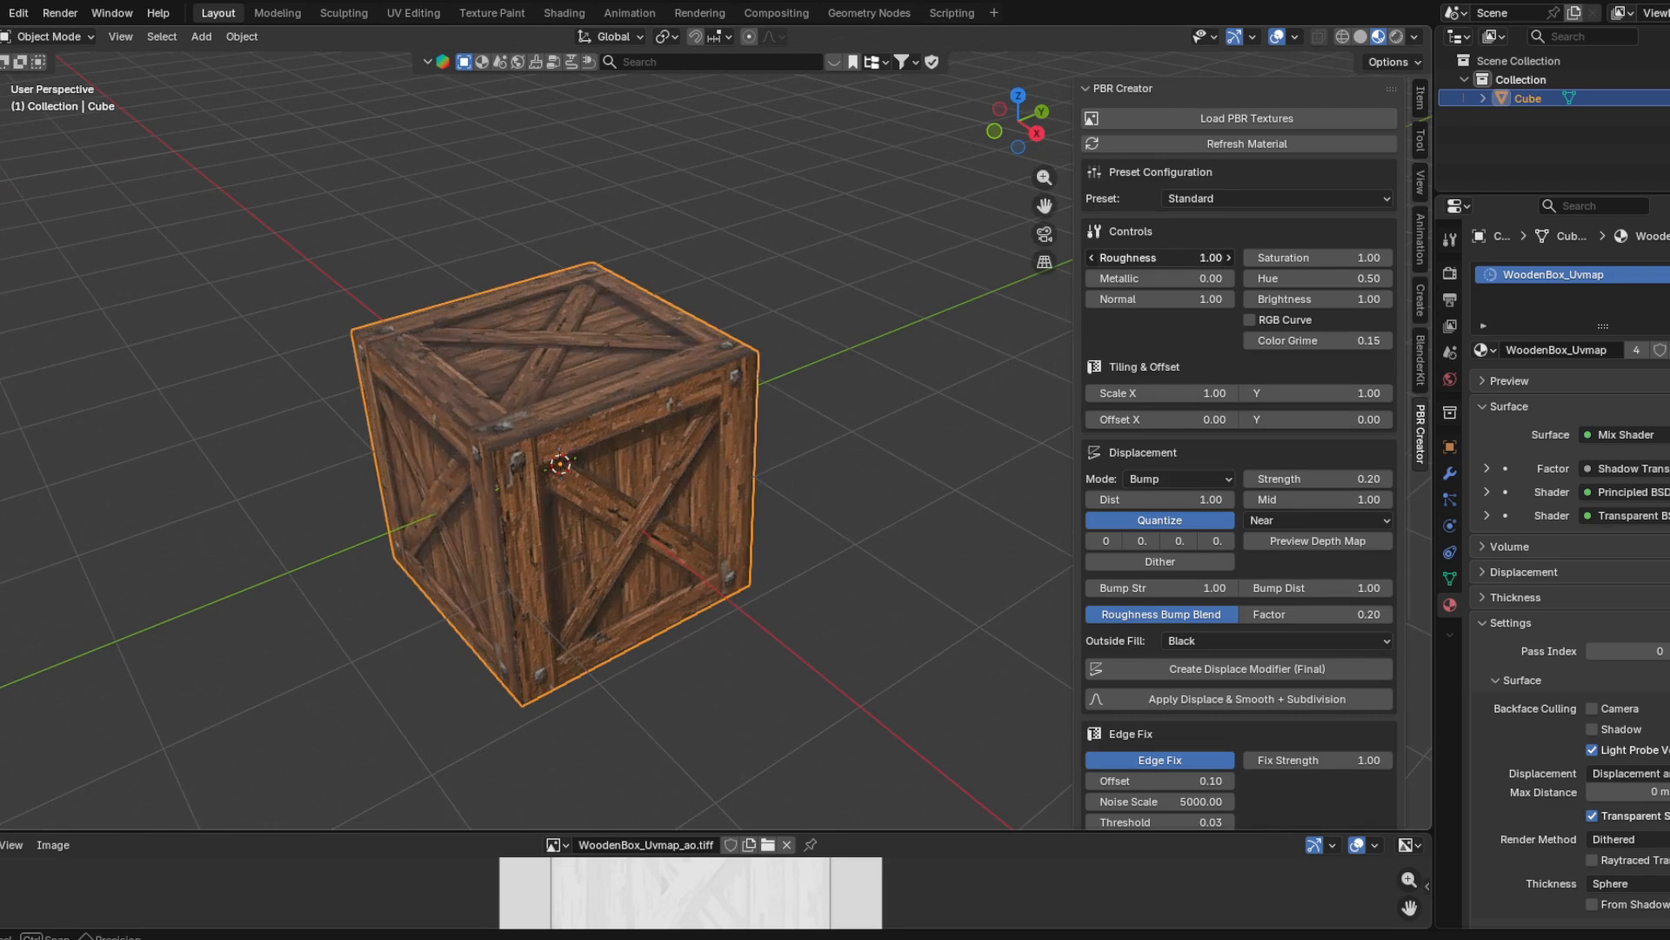
left_click(1157, 258)
key("BackSpace")
type("0.5")
key("Return")
- Test the material's saturation and brightness at 2.00 each, returning both to 1.00
left_click_drag(1283, 257, 1307, 259)
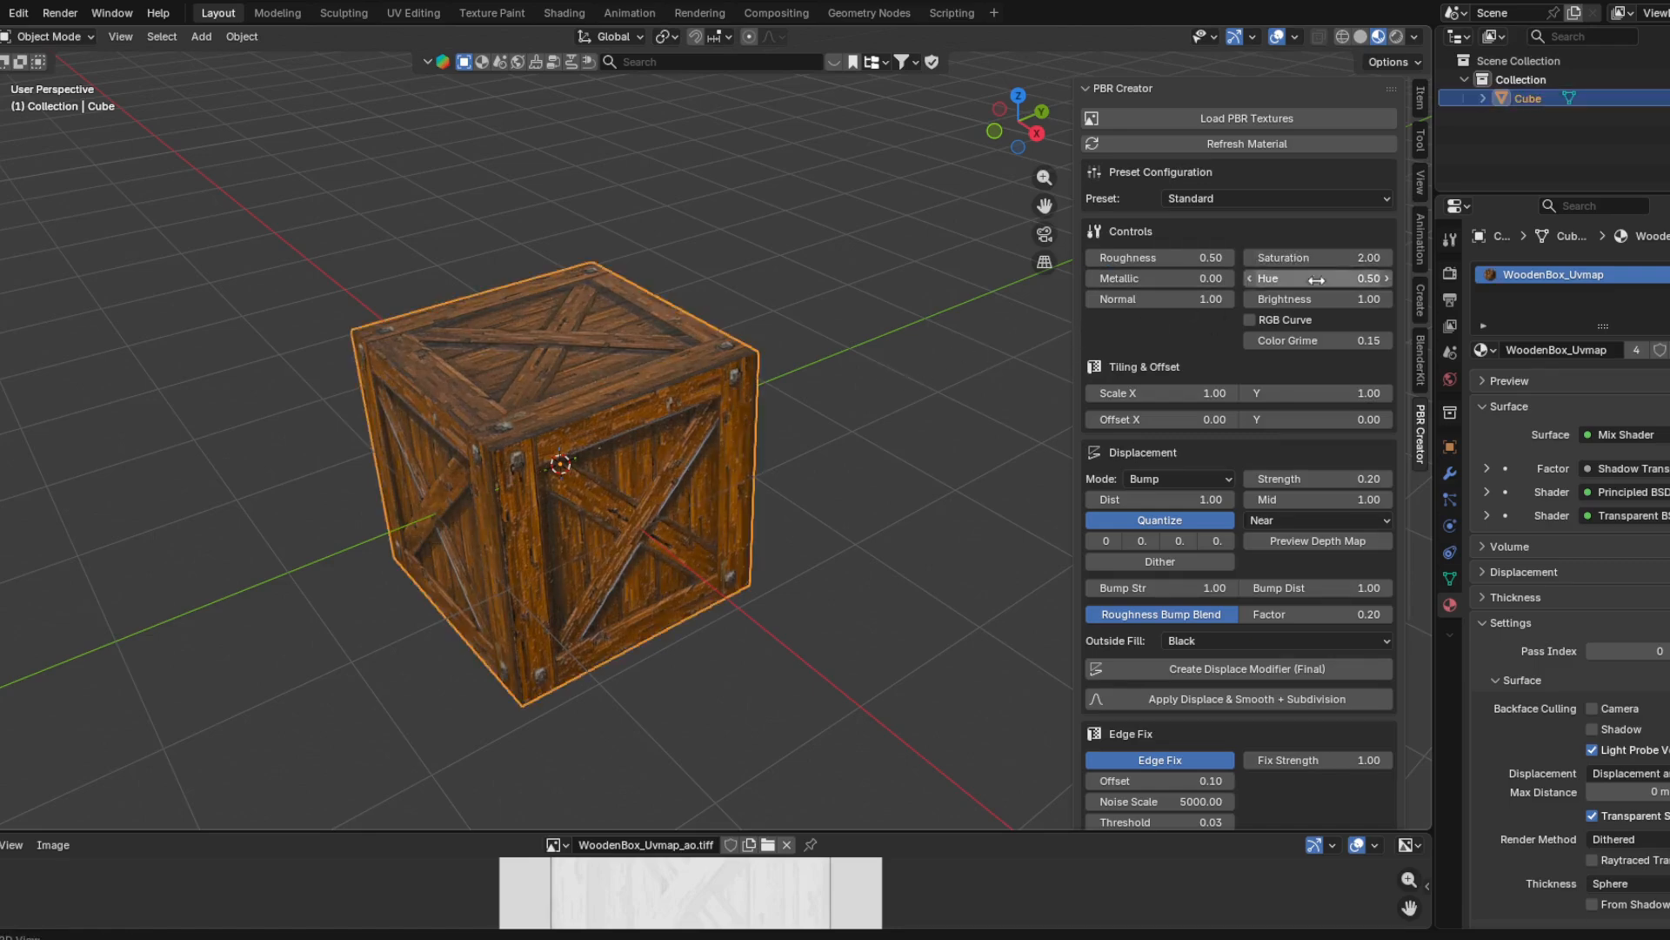
left_click_drag(1308, 257, 1308, 298)
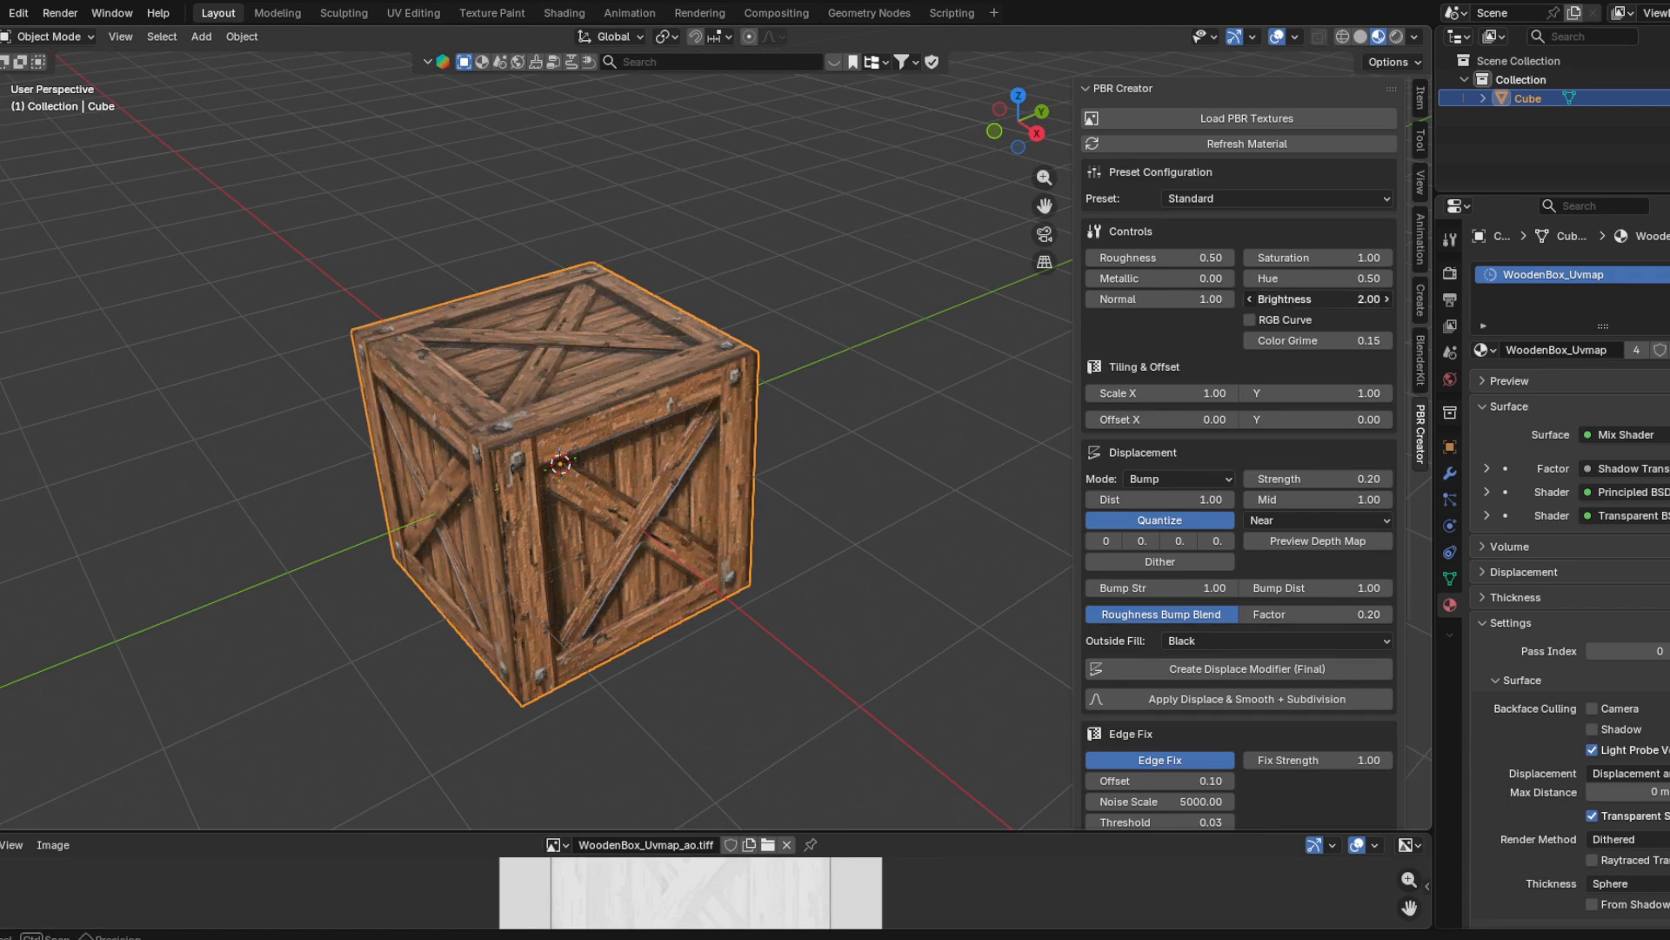
left_click_drag(1307, 298, 1283, 299)
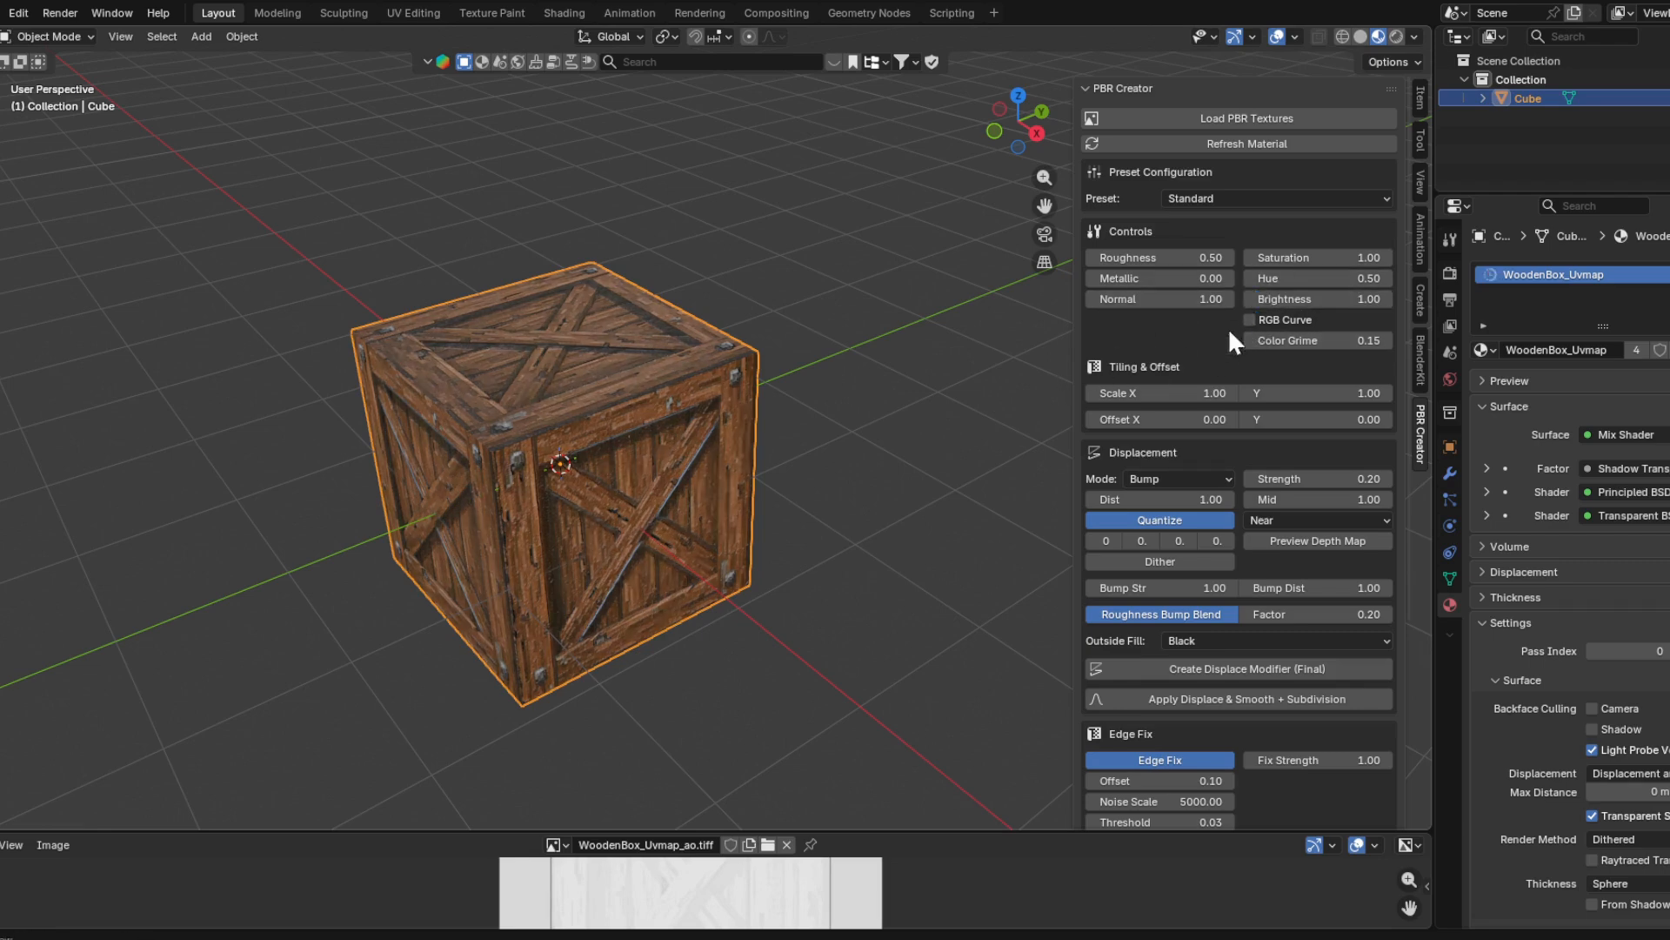
- Enable RGB Curve for the crate material and show its node tree in an enlarged lower Shader Editor
left_click(1249, 321)
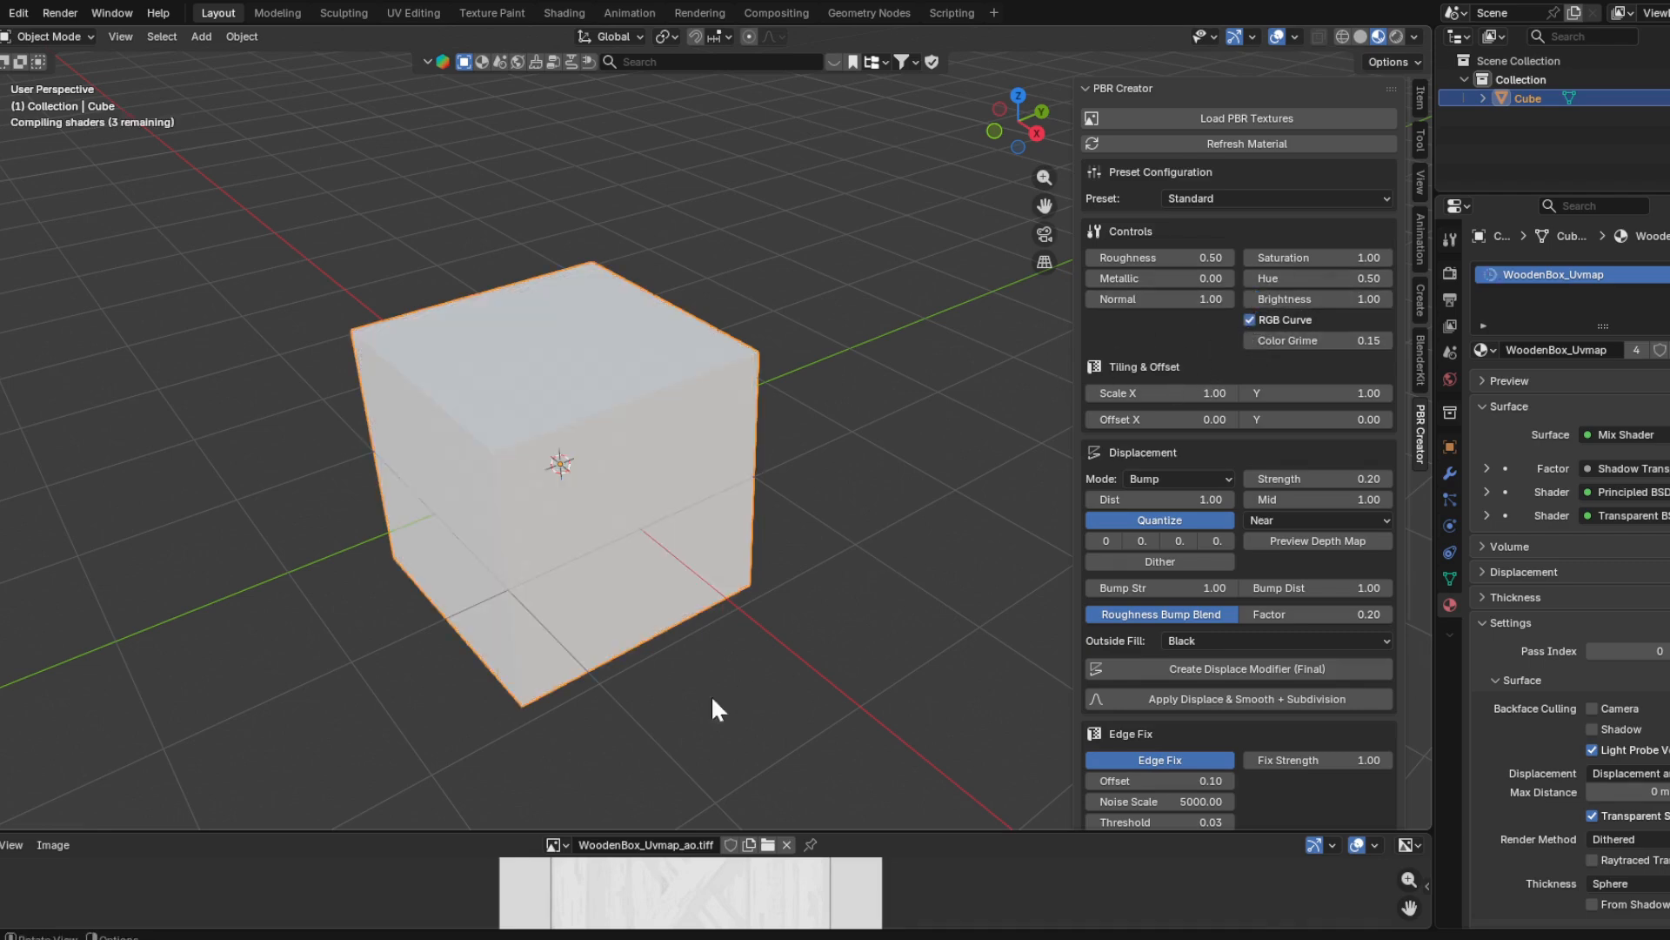
left_click_drag(217, 832, 218, 553)
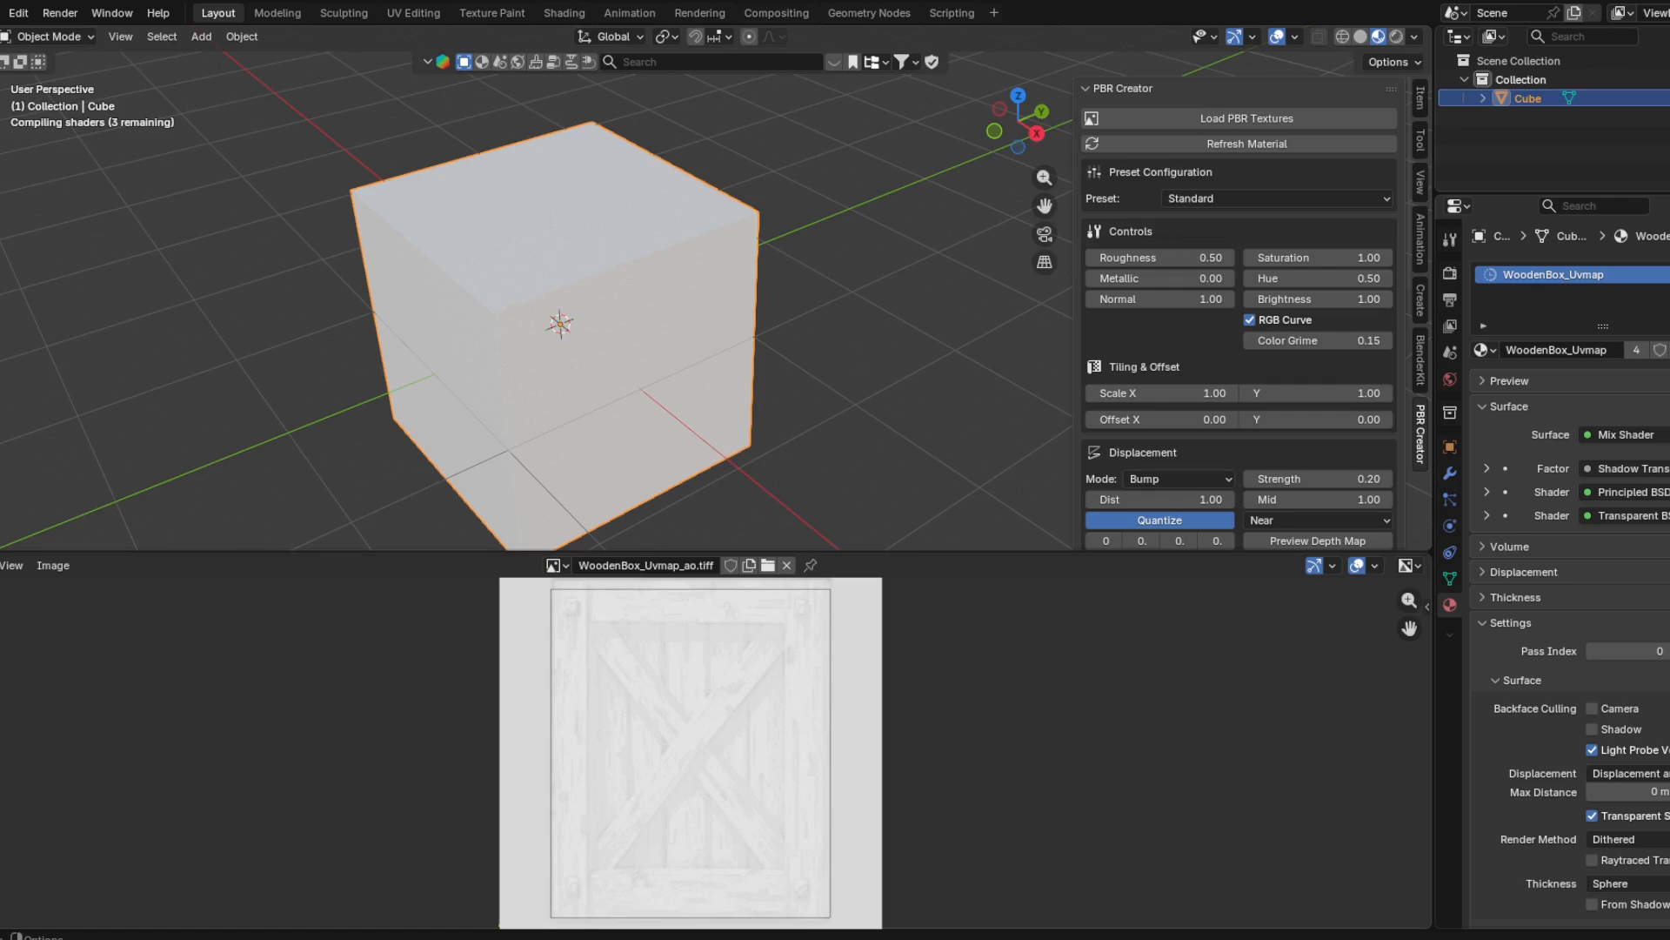
left_click(9, 565)
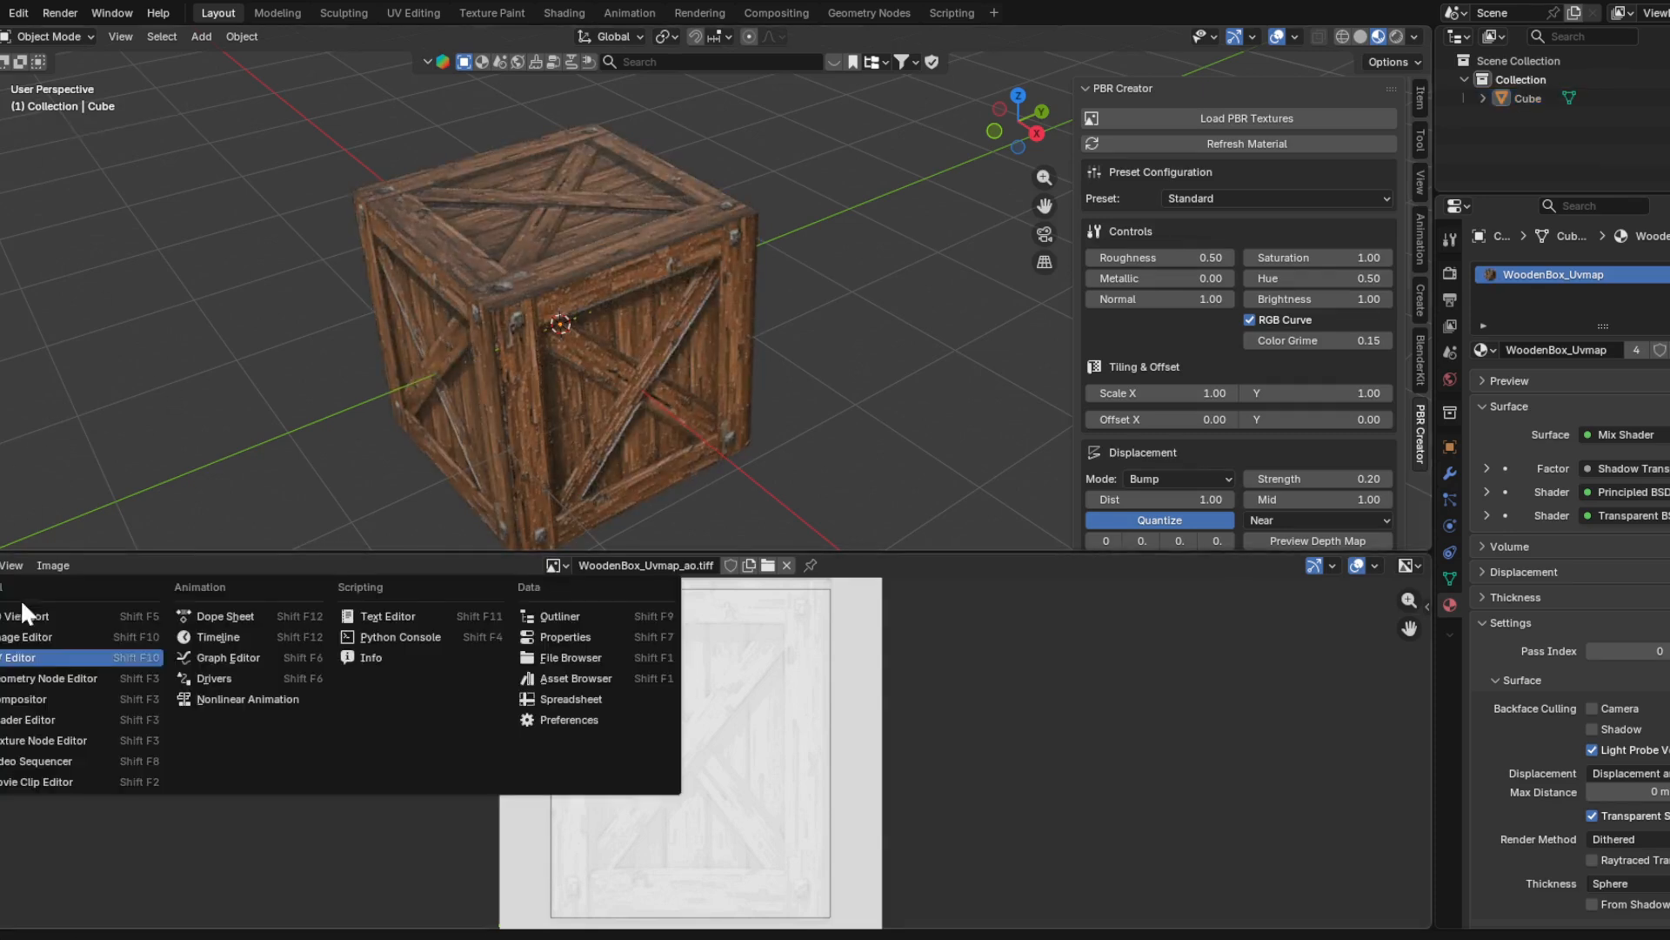
left_click(12, 721)
scroll(779, 707, "up", 3)
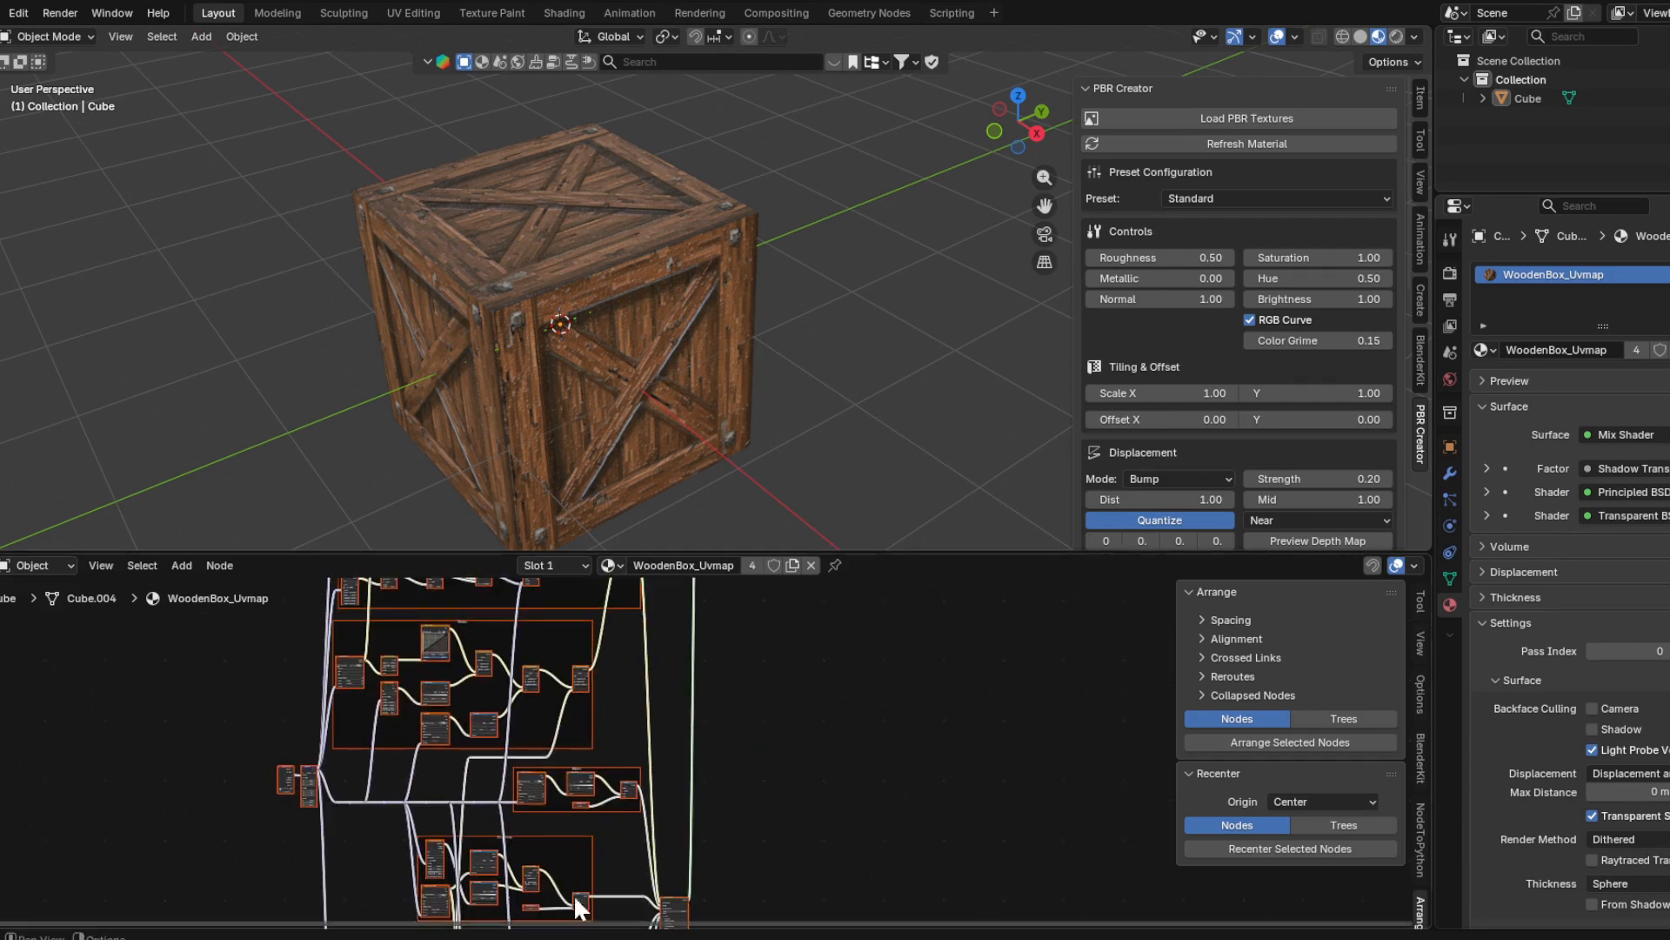
- Raise the midpoint of the albedo's RGB Curve to 0.5272, 0.5687, and disable RGB Curve for the crate material
middle_click_drag(578, 895, 557, 807)
scroll(602, 816, "up", 6)
scroll(556, 807, "up", 3)
middle_click_drag(586, 691, 524, 663)
mouse_move(542, 771)
left_mouse_down()
mouse_move(527, 723)
mouse_move(565, 785)
mouse_move(551, 751)
left_mouse_up()
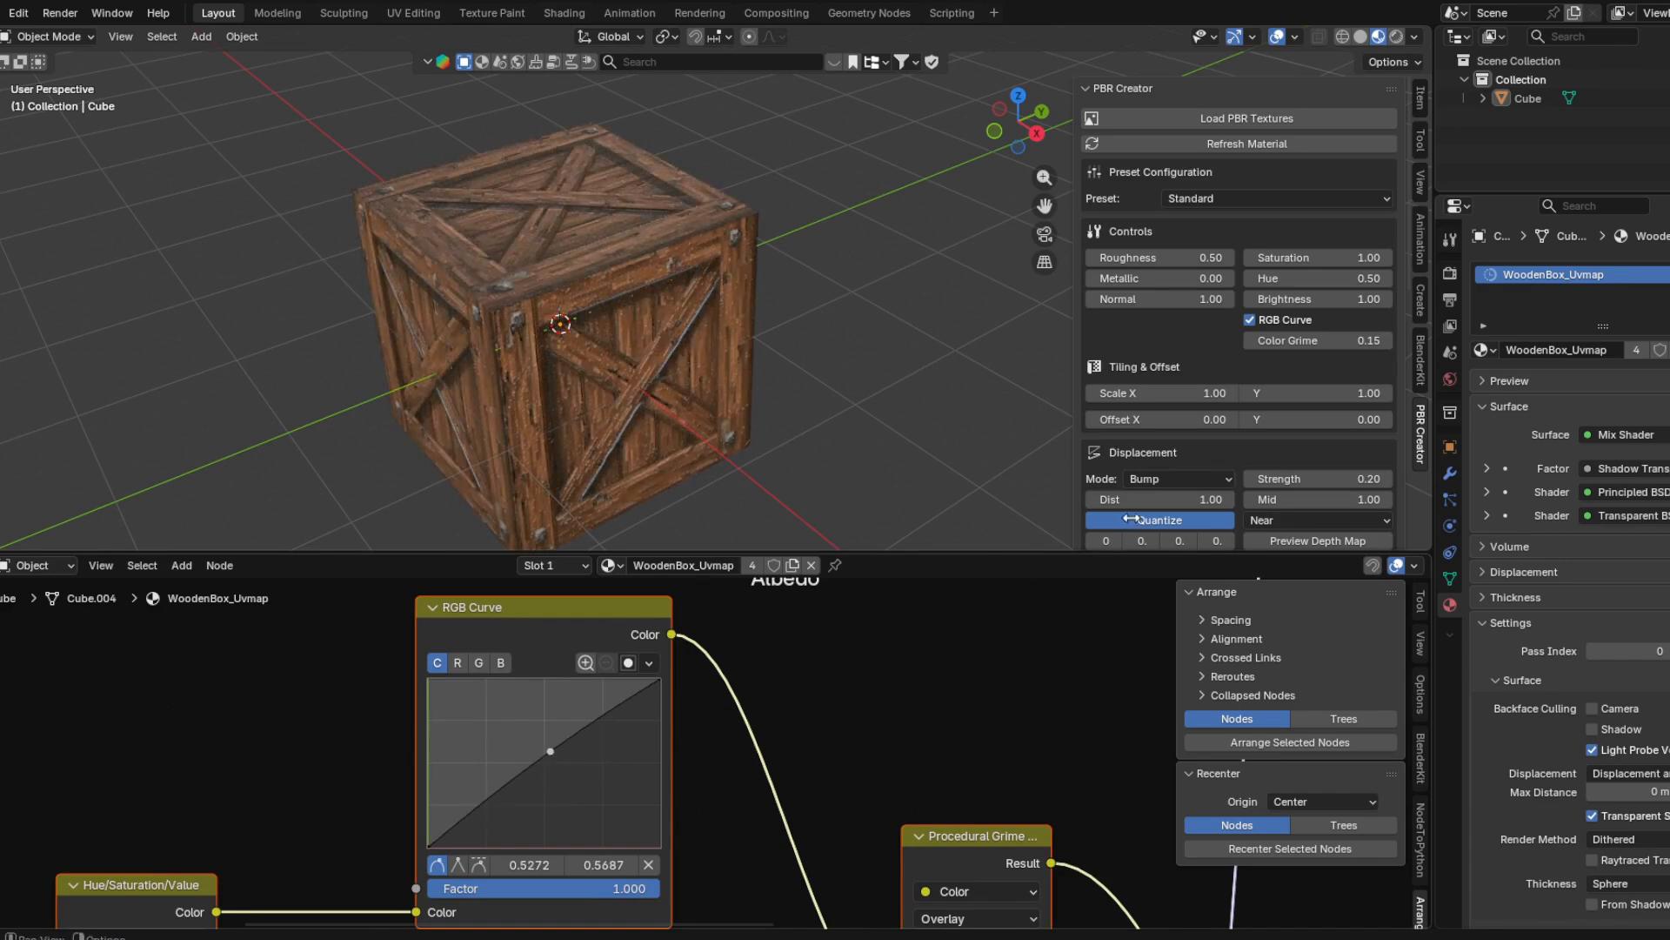
left_click(1250, 319)
- Select the crate and shrink the Shader Editor to give the 3D viewport more room
middle_click_drag(773, 409, 809, 409)
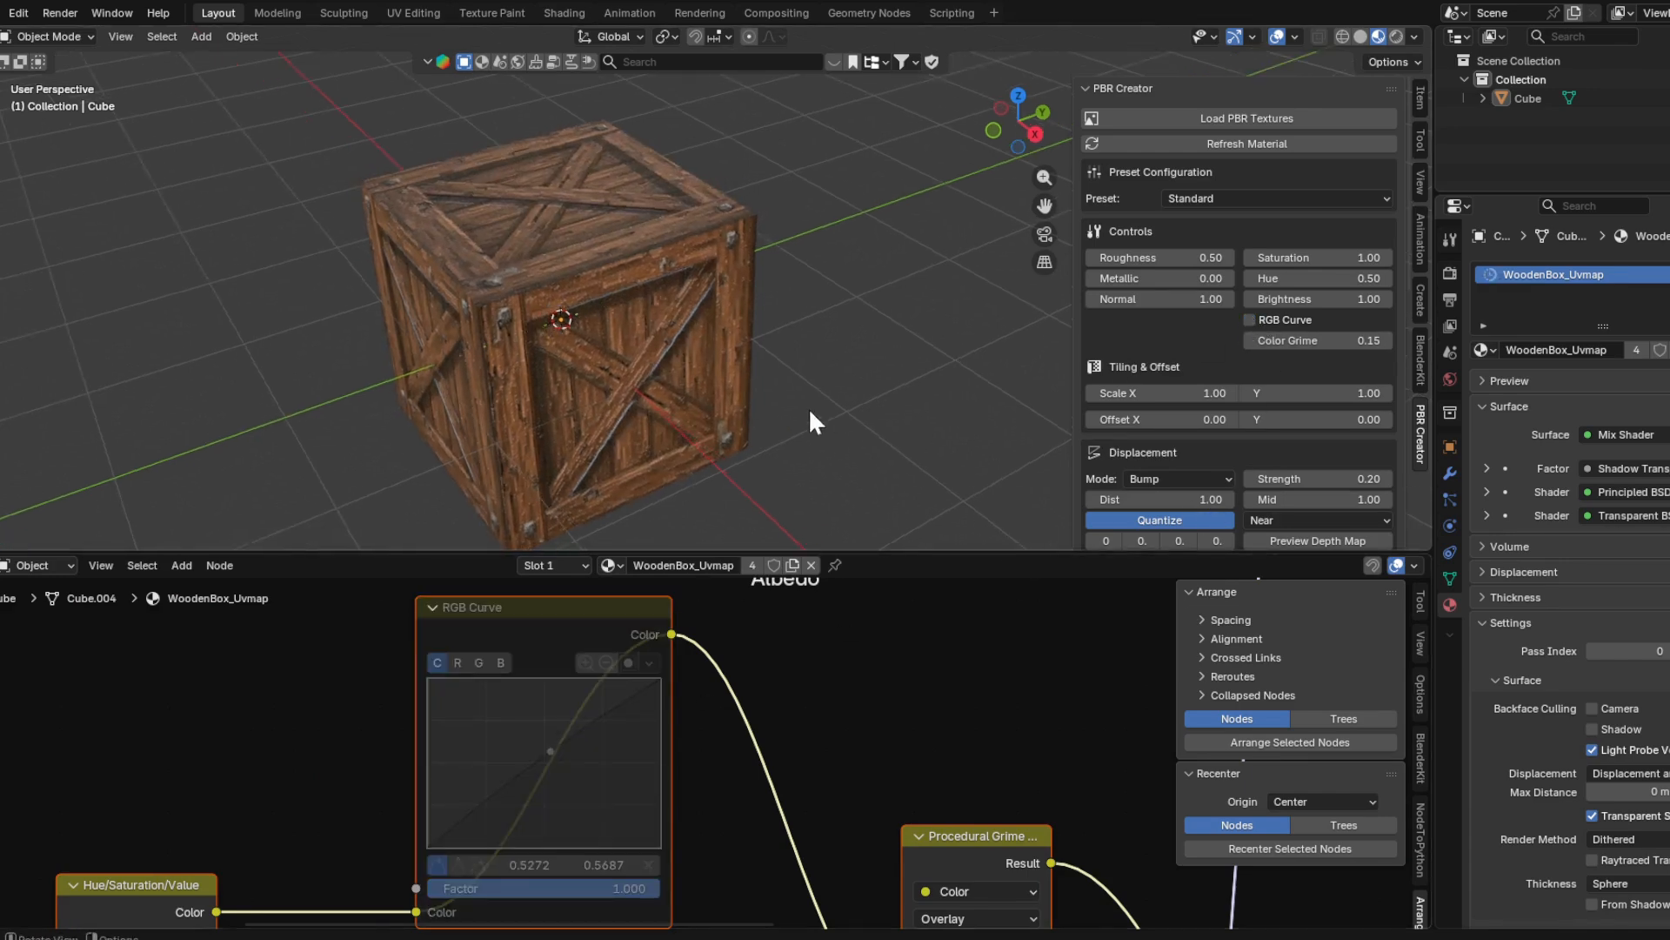
scroll(805, 407, "down", 2)
left_click(724, 380)
left_click_drag(710, 551, 702, 784)
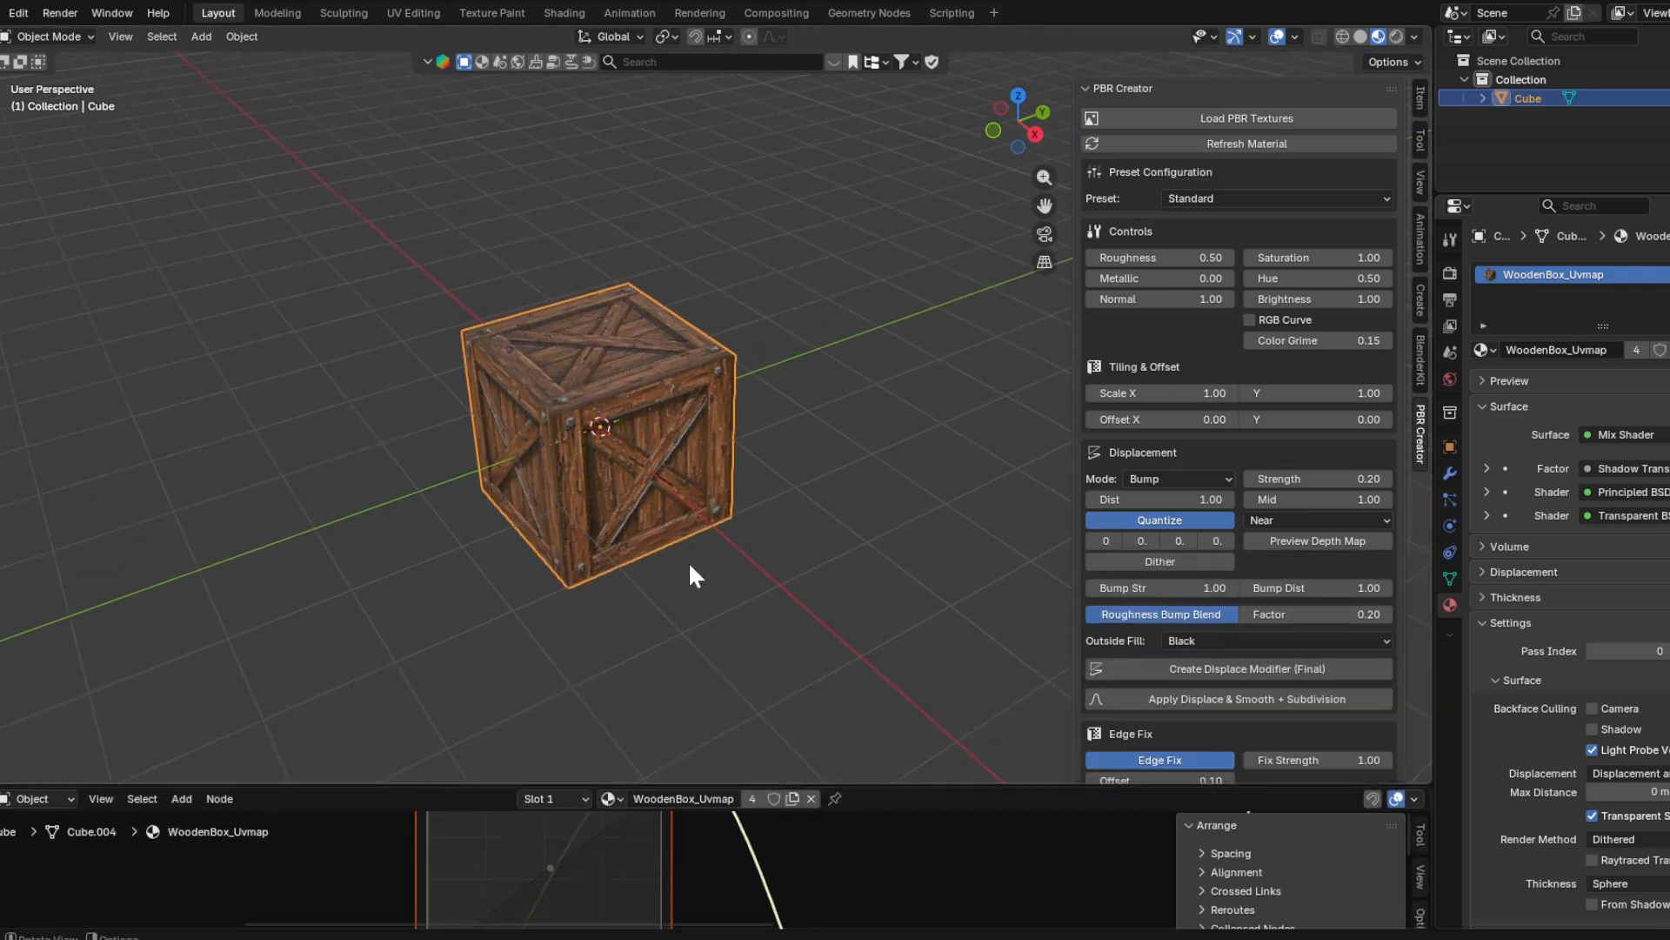
middle_click_drag(820, 493, 836, 448)
scroll(675, 468, "up", 2)
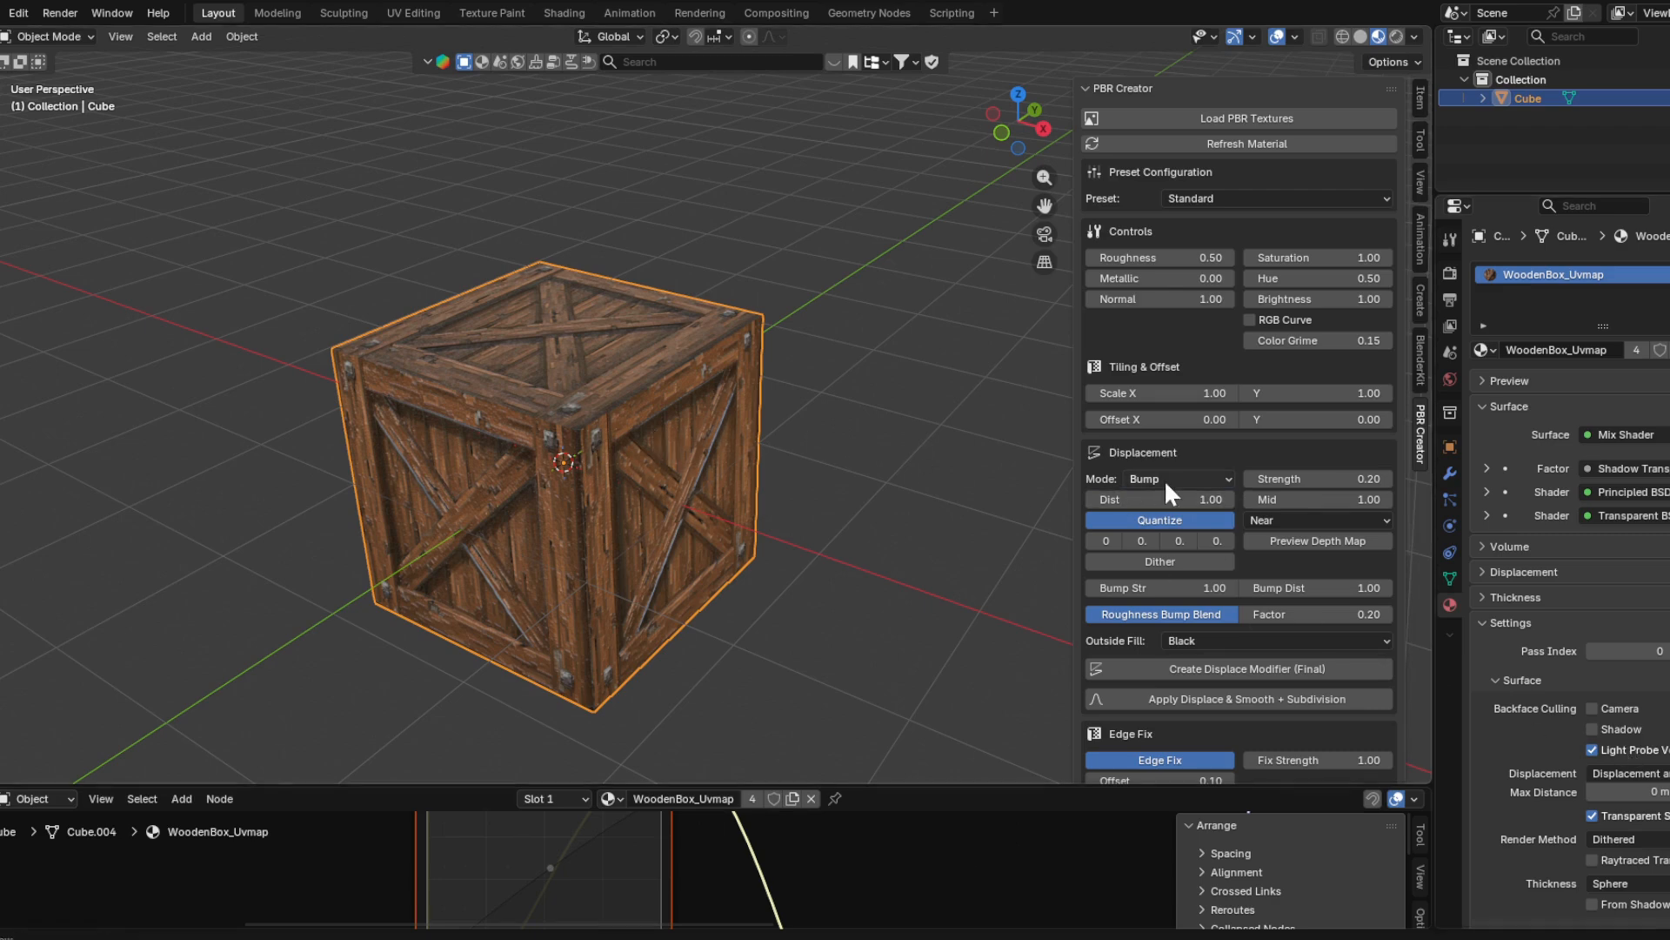
- Subdivide the whole crate mesh with 64 cuts in Edit Mode and return to Object Mode
key("Tab")
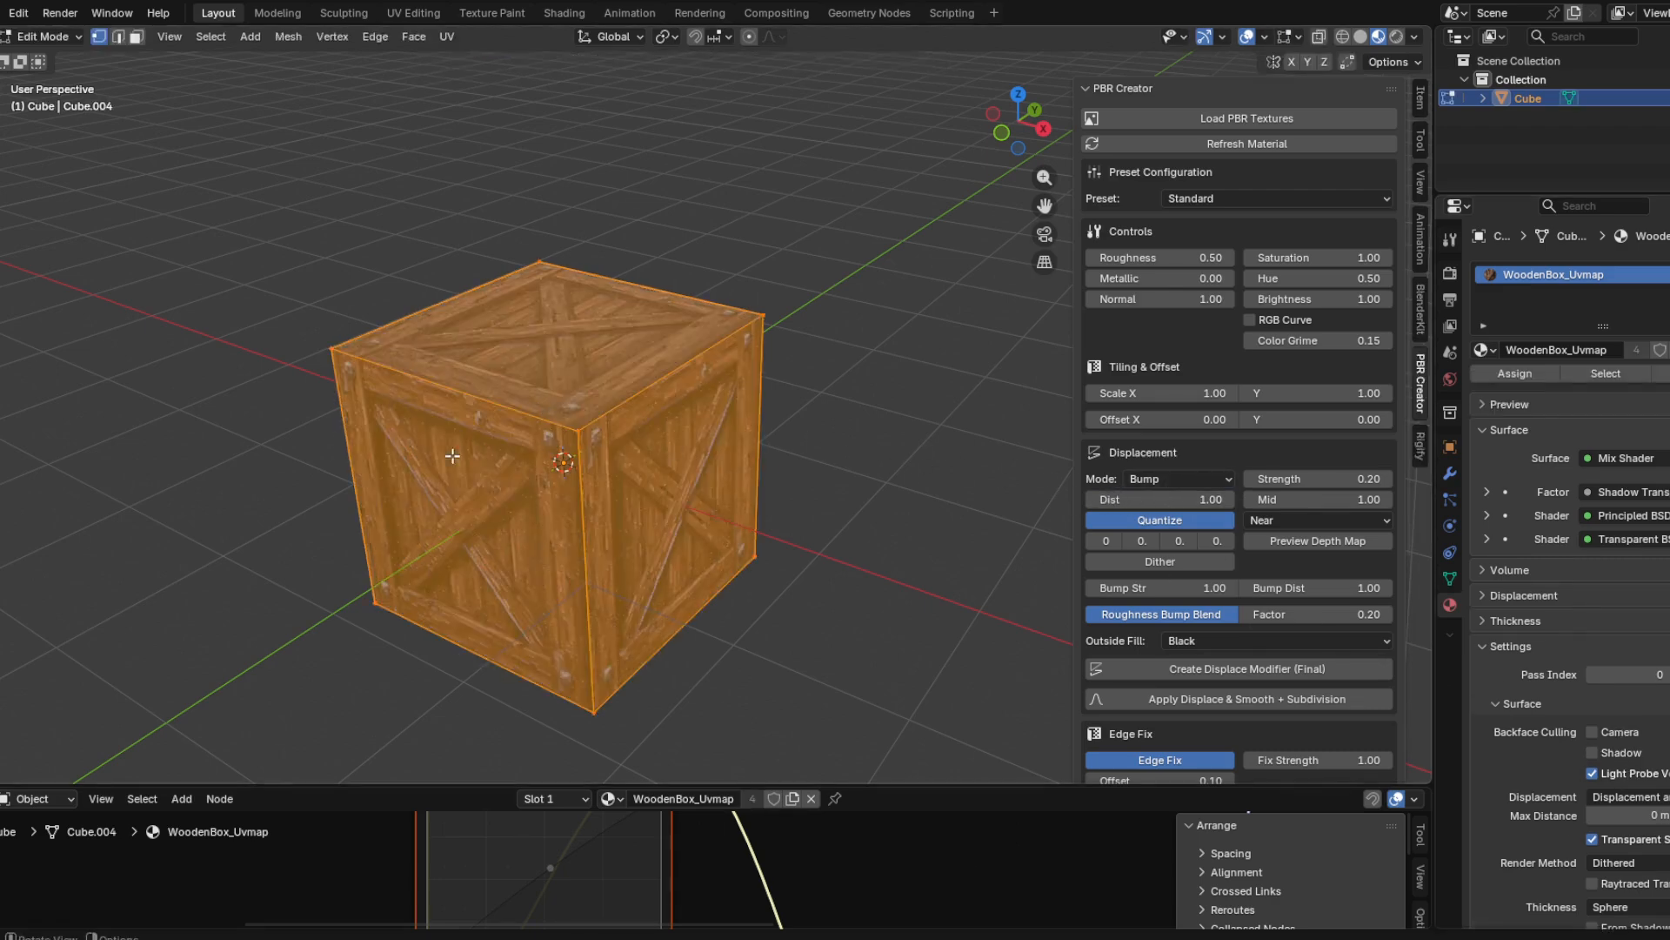
right_click(508, 418)
left_click(508, 413)
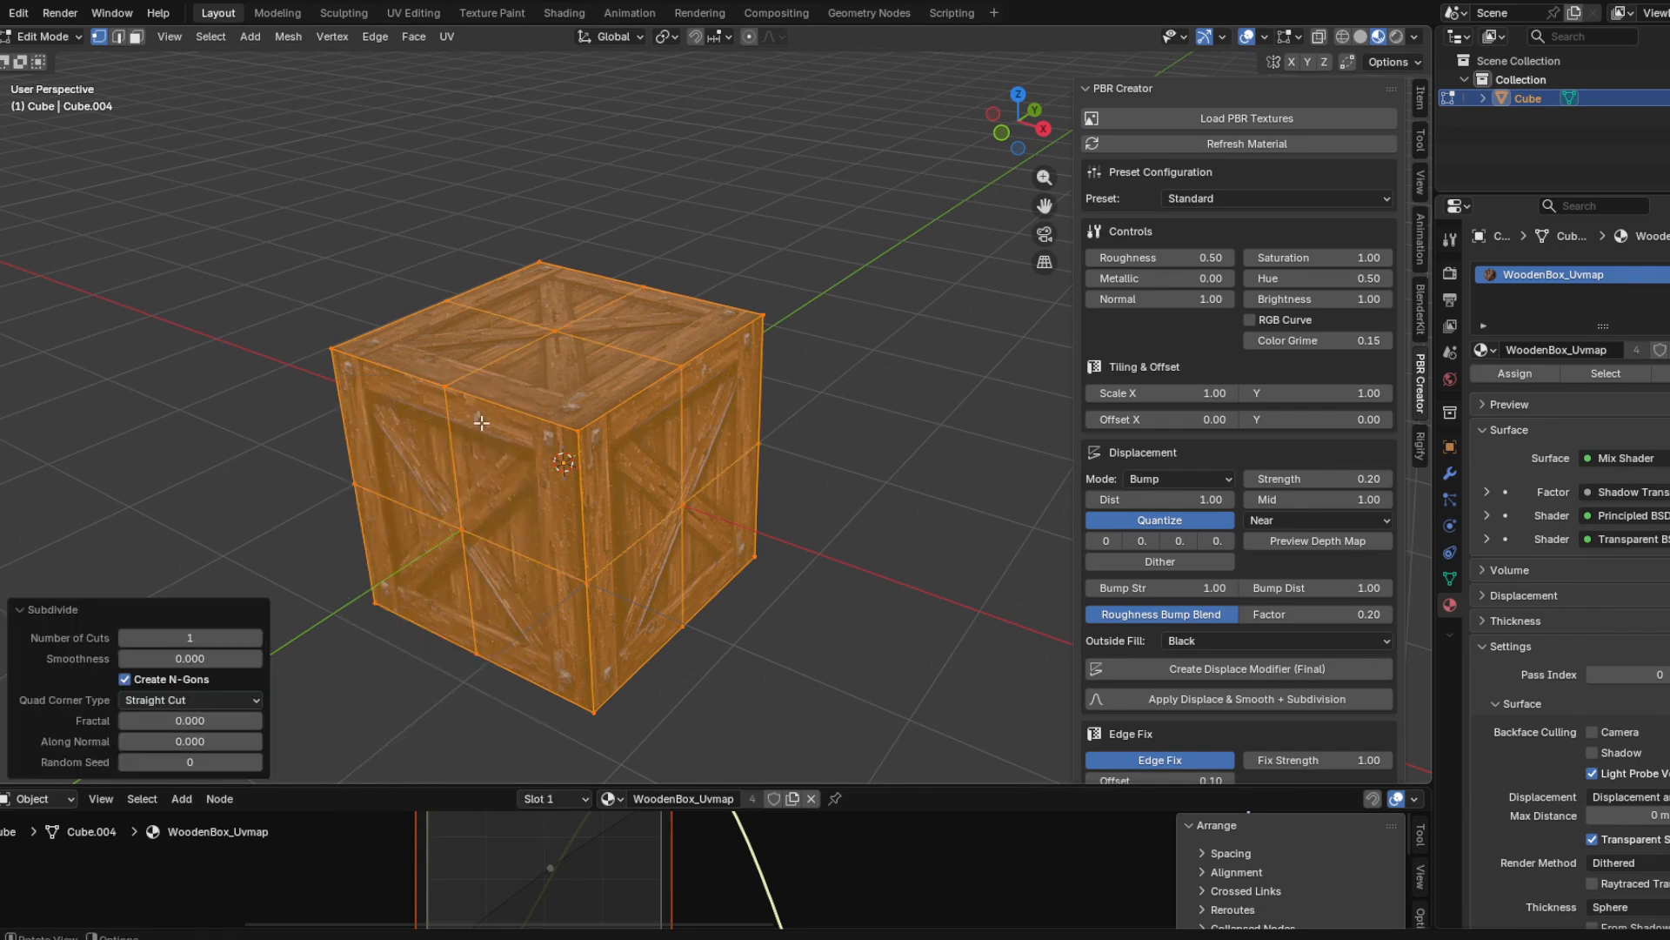
left_click(190, 638)
key("Return")
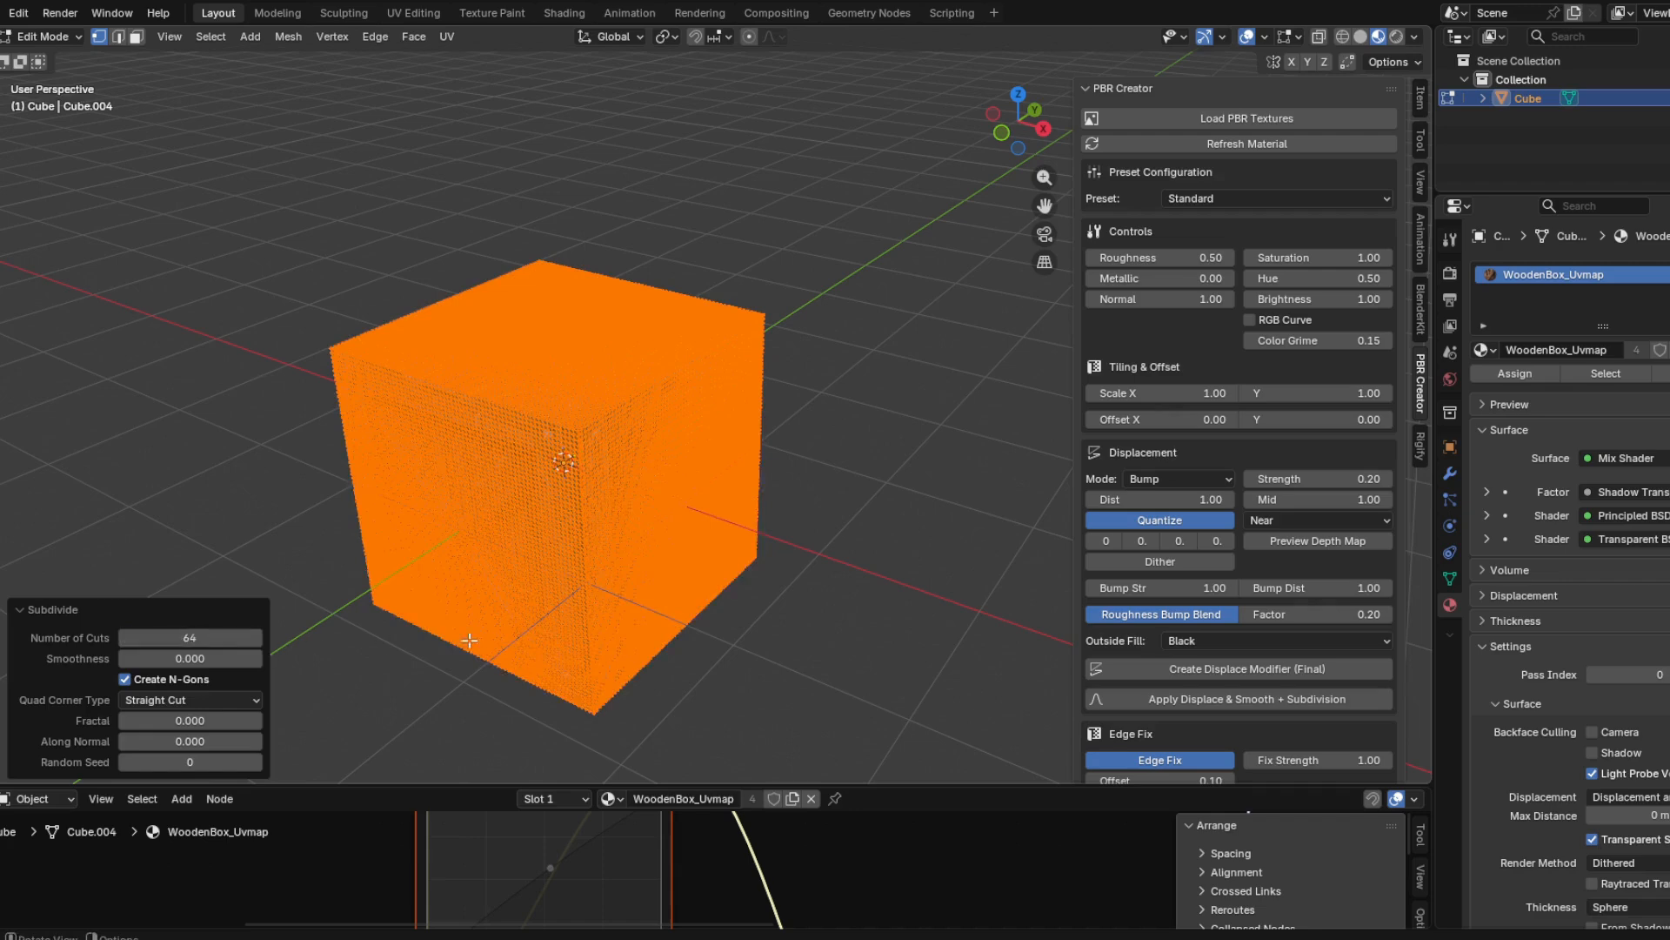
key("Tab")
scroll(514, 440, "up", 2)
middle_click_drag(410, 464, 477, 474)
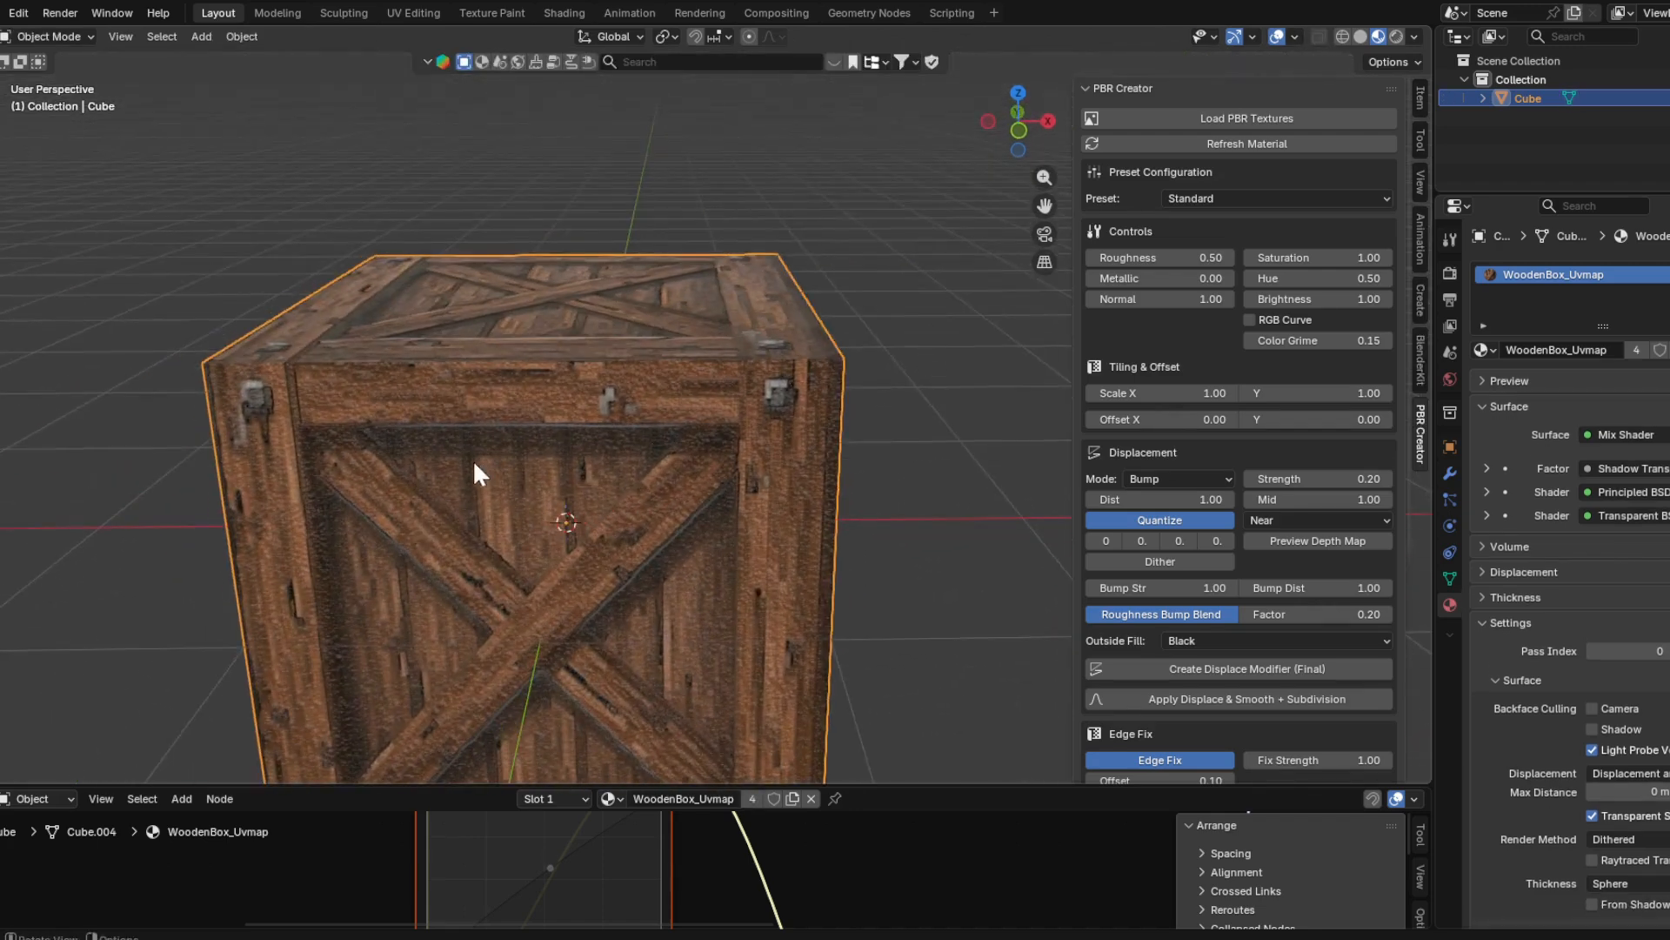
- Set the crate material's displacement mode to True and inspect the displaced surface
left_click(1157, 479)
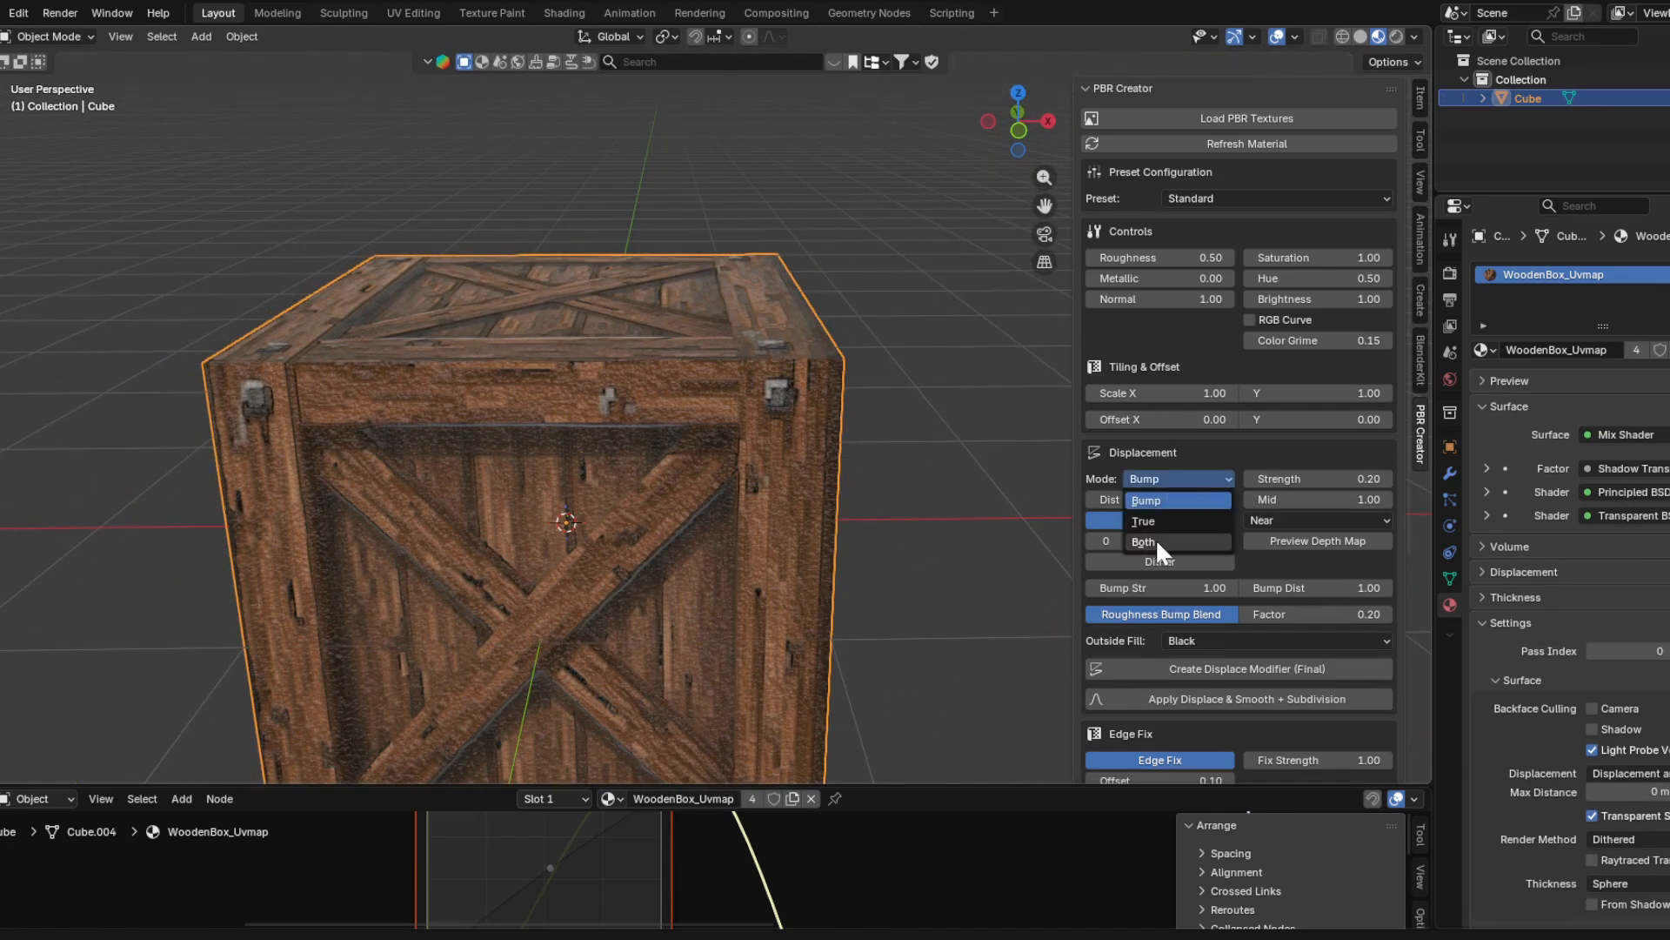
left_click(1164, 522)
middle_click_drag(827, 463, 1055, 548)
scroll(642, 377, "up", 3)
scroll(672, 369, "down", 5)
scroll(619, 383, "up", 4)
- Widen the sidebar until the quantize level names are readable and preview the depth map on the crate
left_click_drag(1072, 536, 488, 530)
scroll(757, 510, "down", 4)
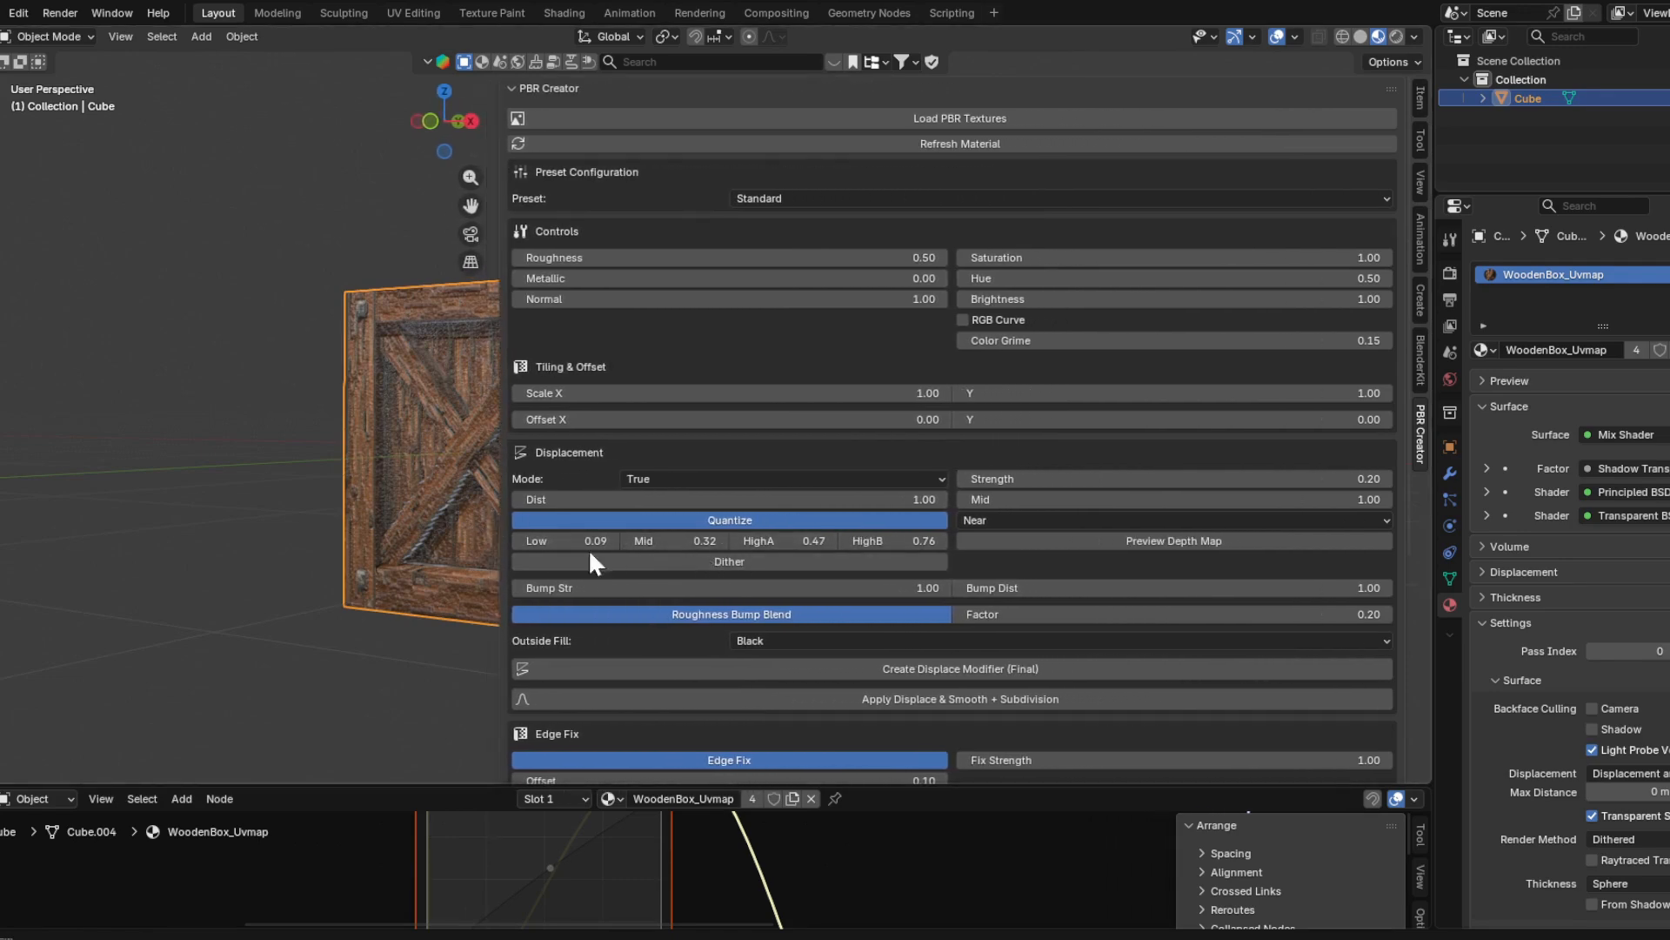
left_click_drag(470, 206, 139, 209)
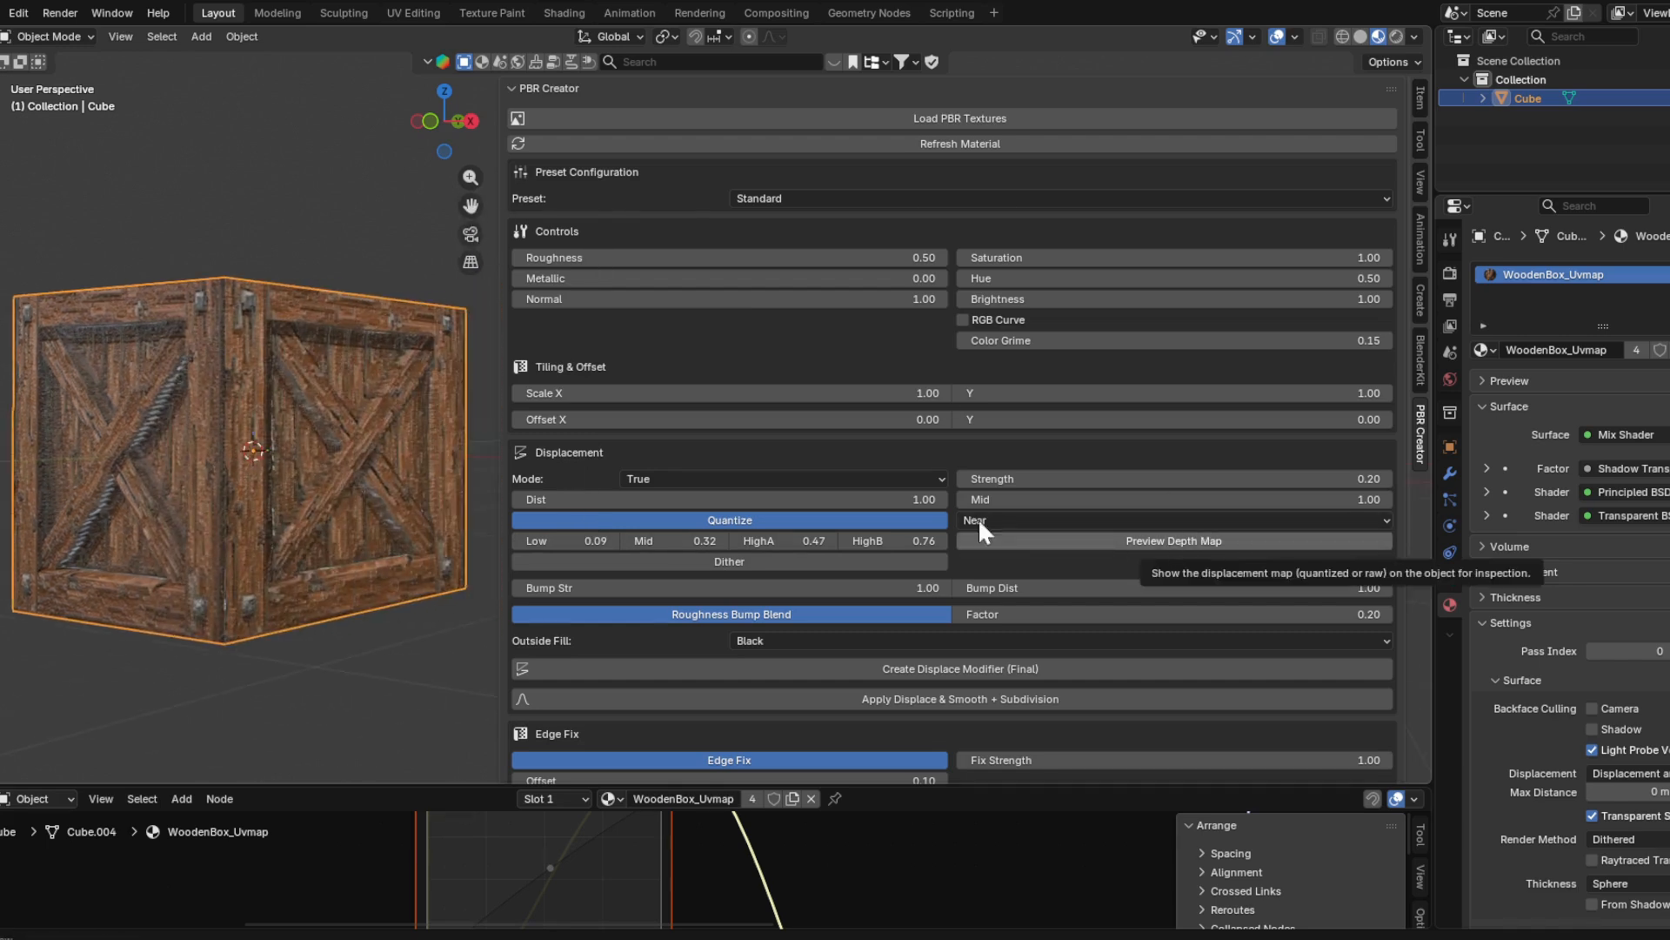
left_click(1148, 540)
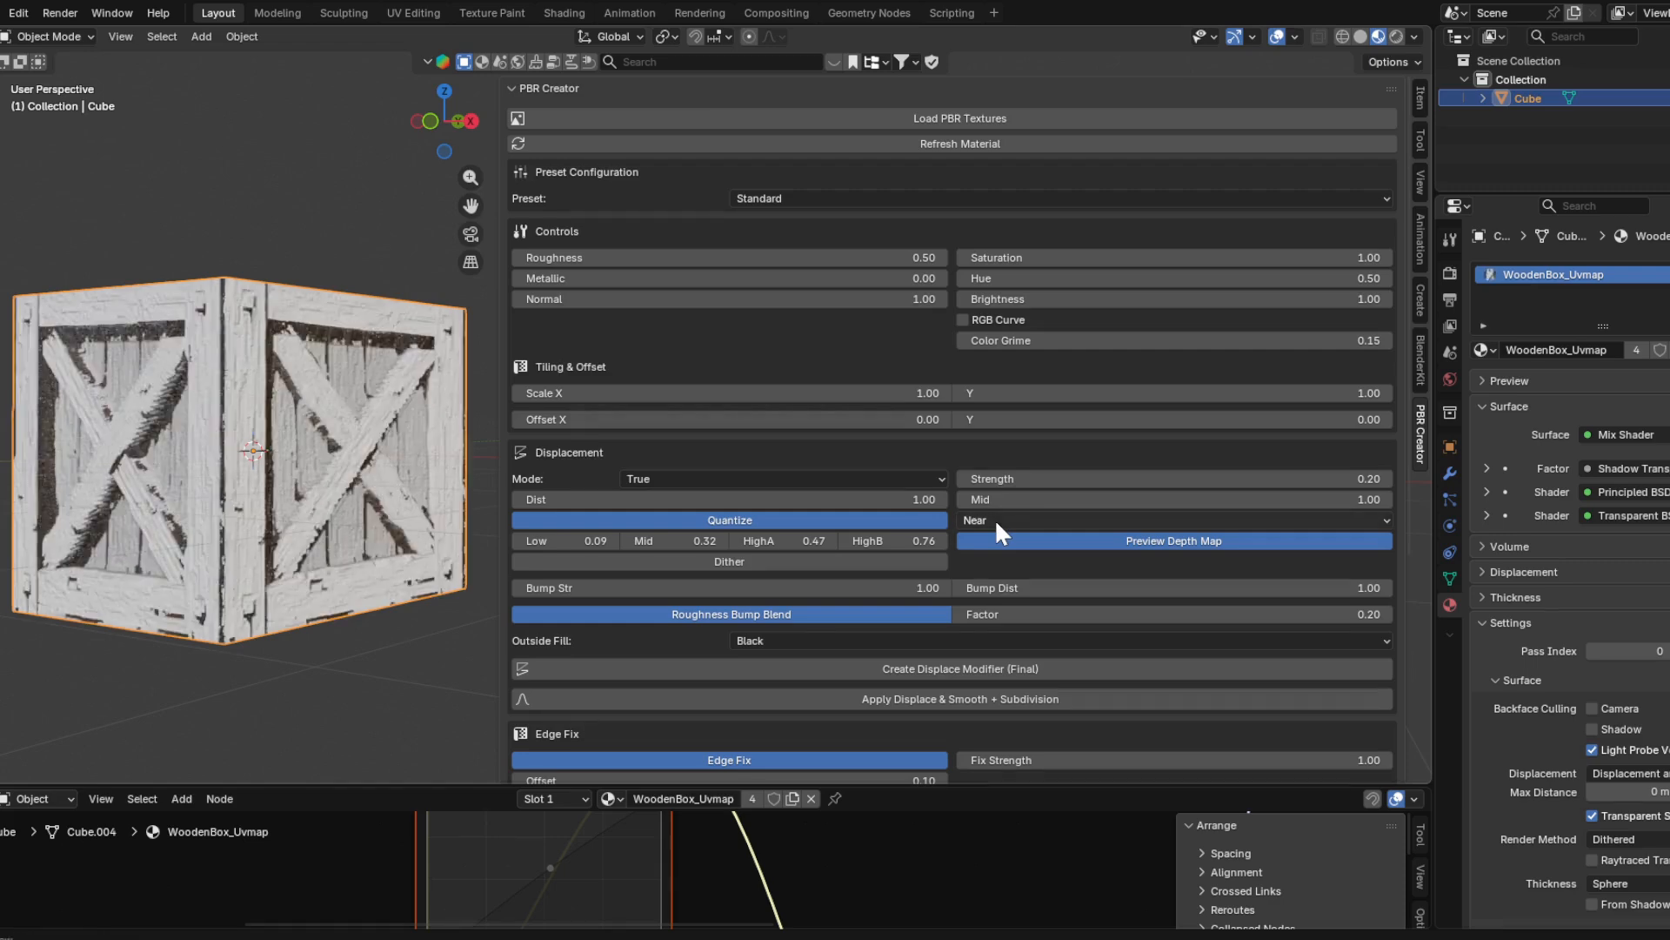
middle_click_drag(394, 463, 469, 509)
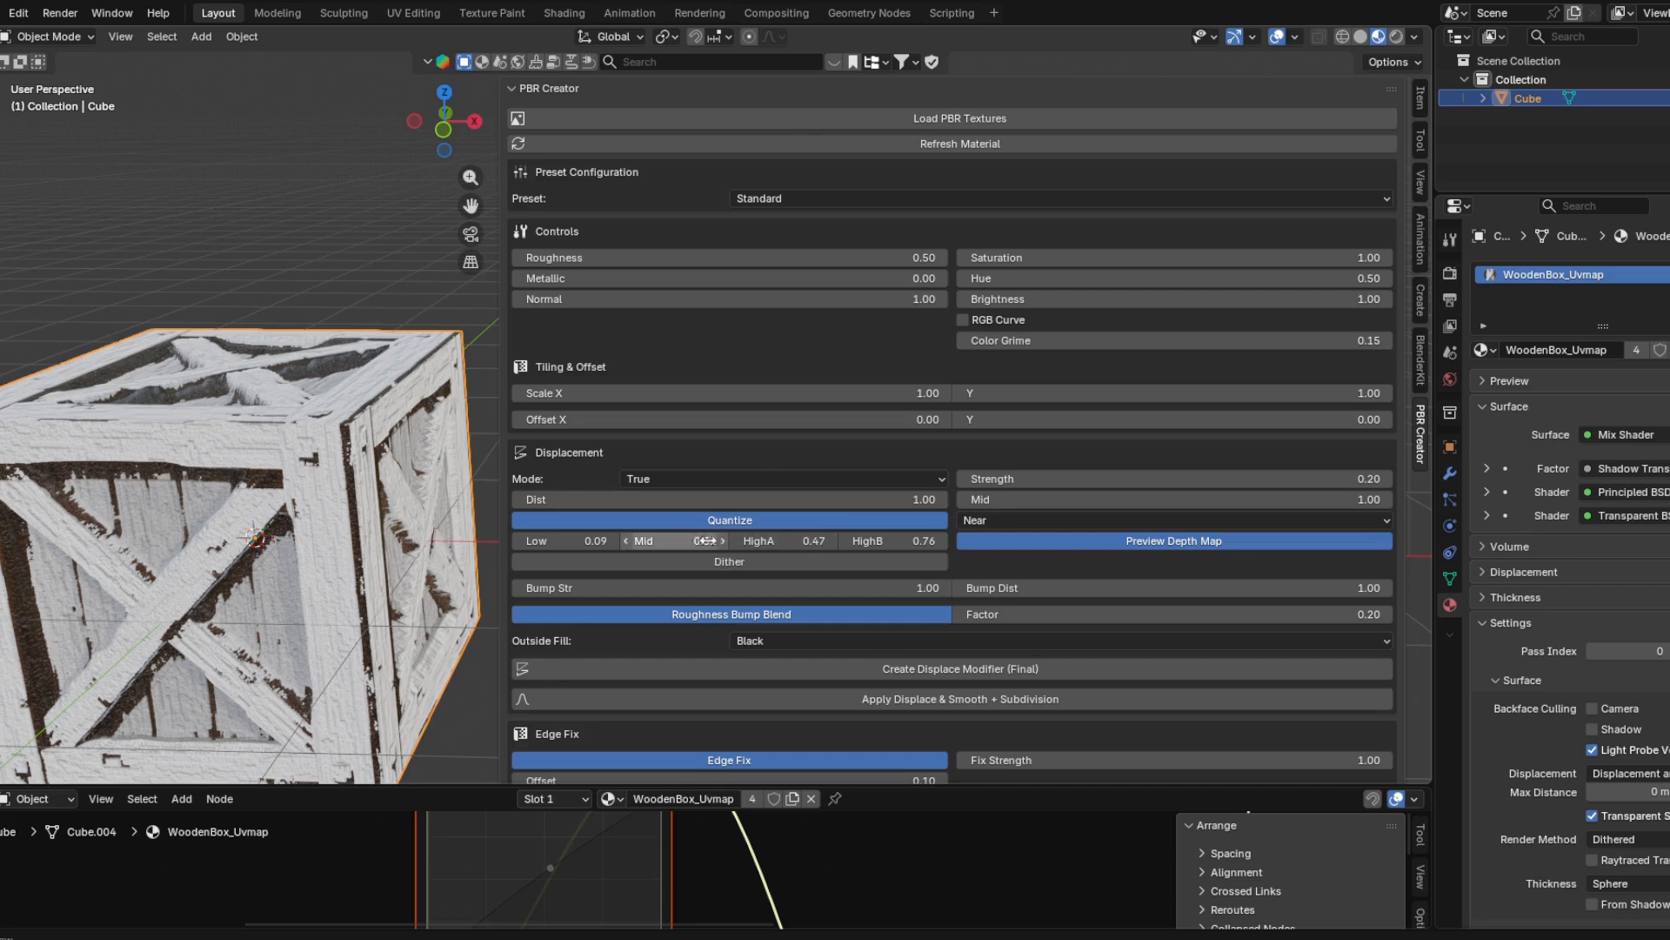
- Set the displacement quantize levels to HighB 0.61, HighA 0.41 and Mid 0.17
mouse_move(870, 540)
left_mouse_down()
mouse_move(835, 540)
mouse_move(891, 540)
left_mouse_up()
left_click_drag(783, 540, 678, 540)
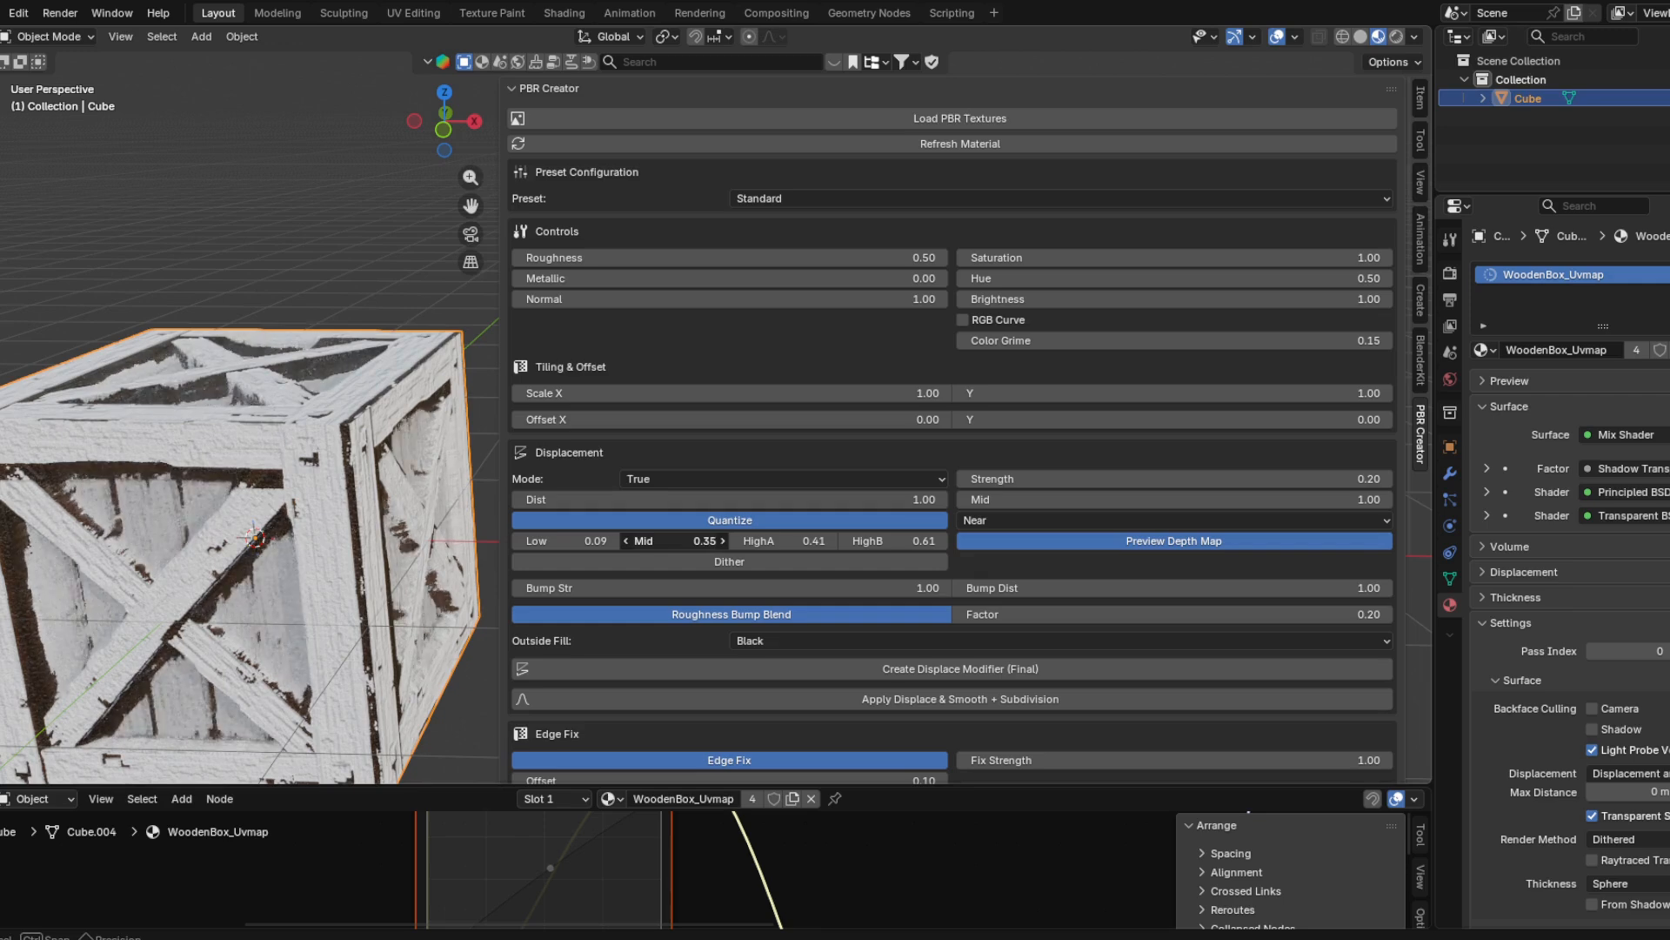
left_click_drag(678, 540, 666, 540)
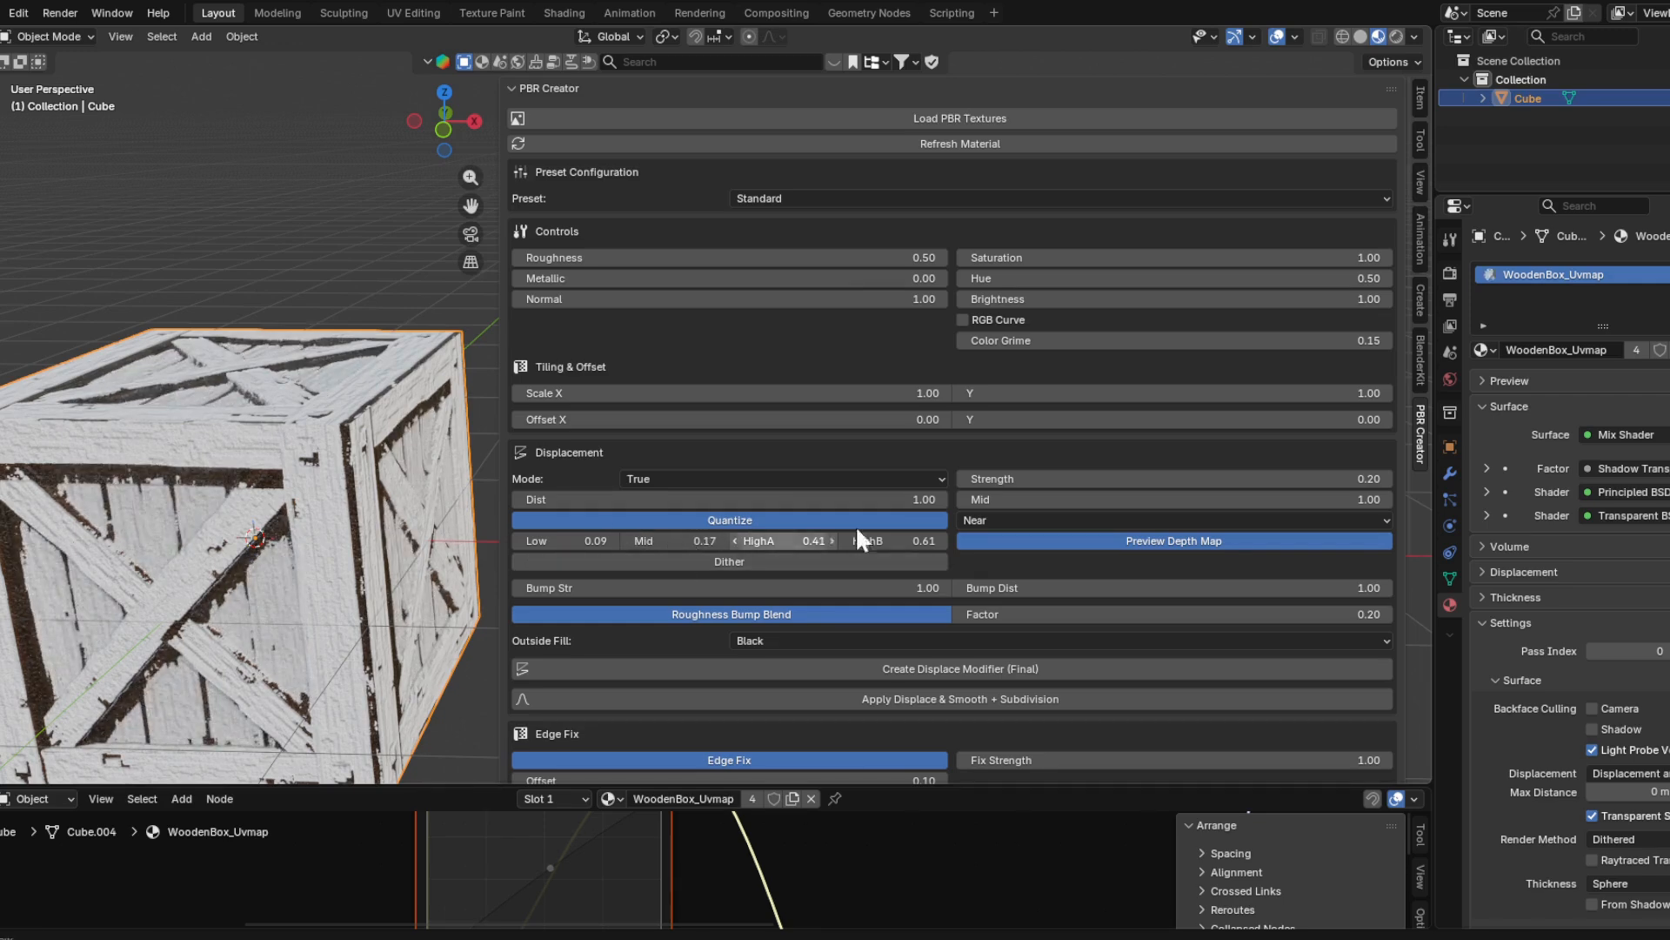
- Set the quantize interpolation to Constant and turn off the depth map preview
left_click(1048, 520)
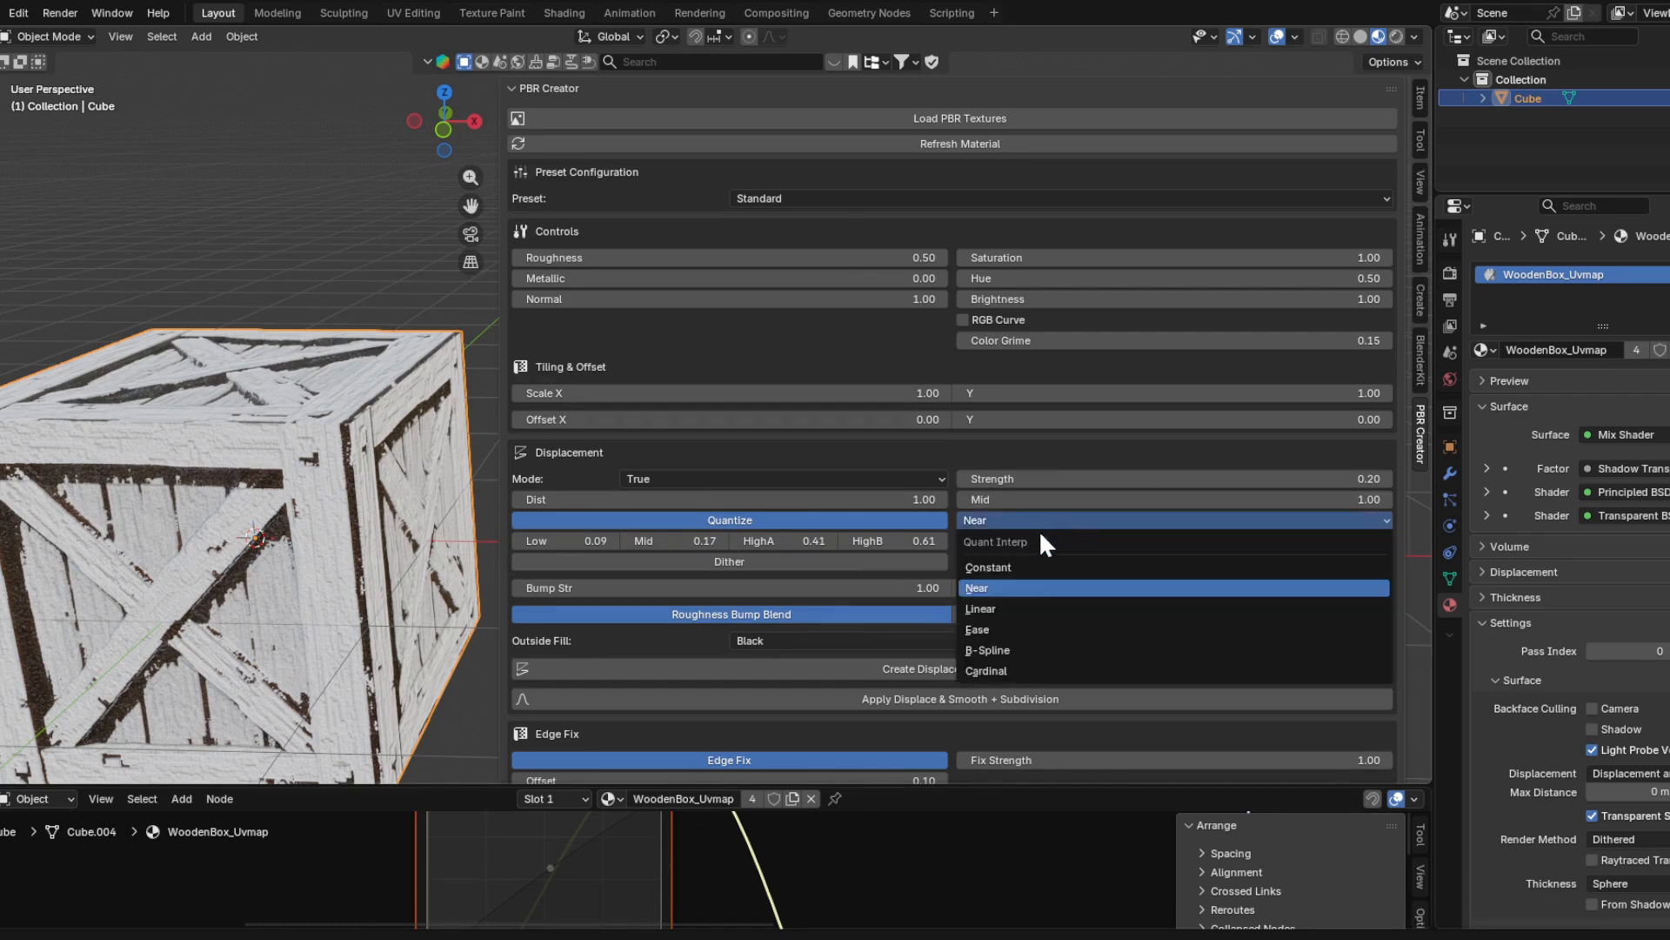
left_click(1004, 567)
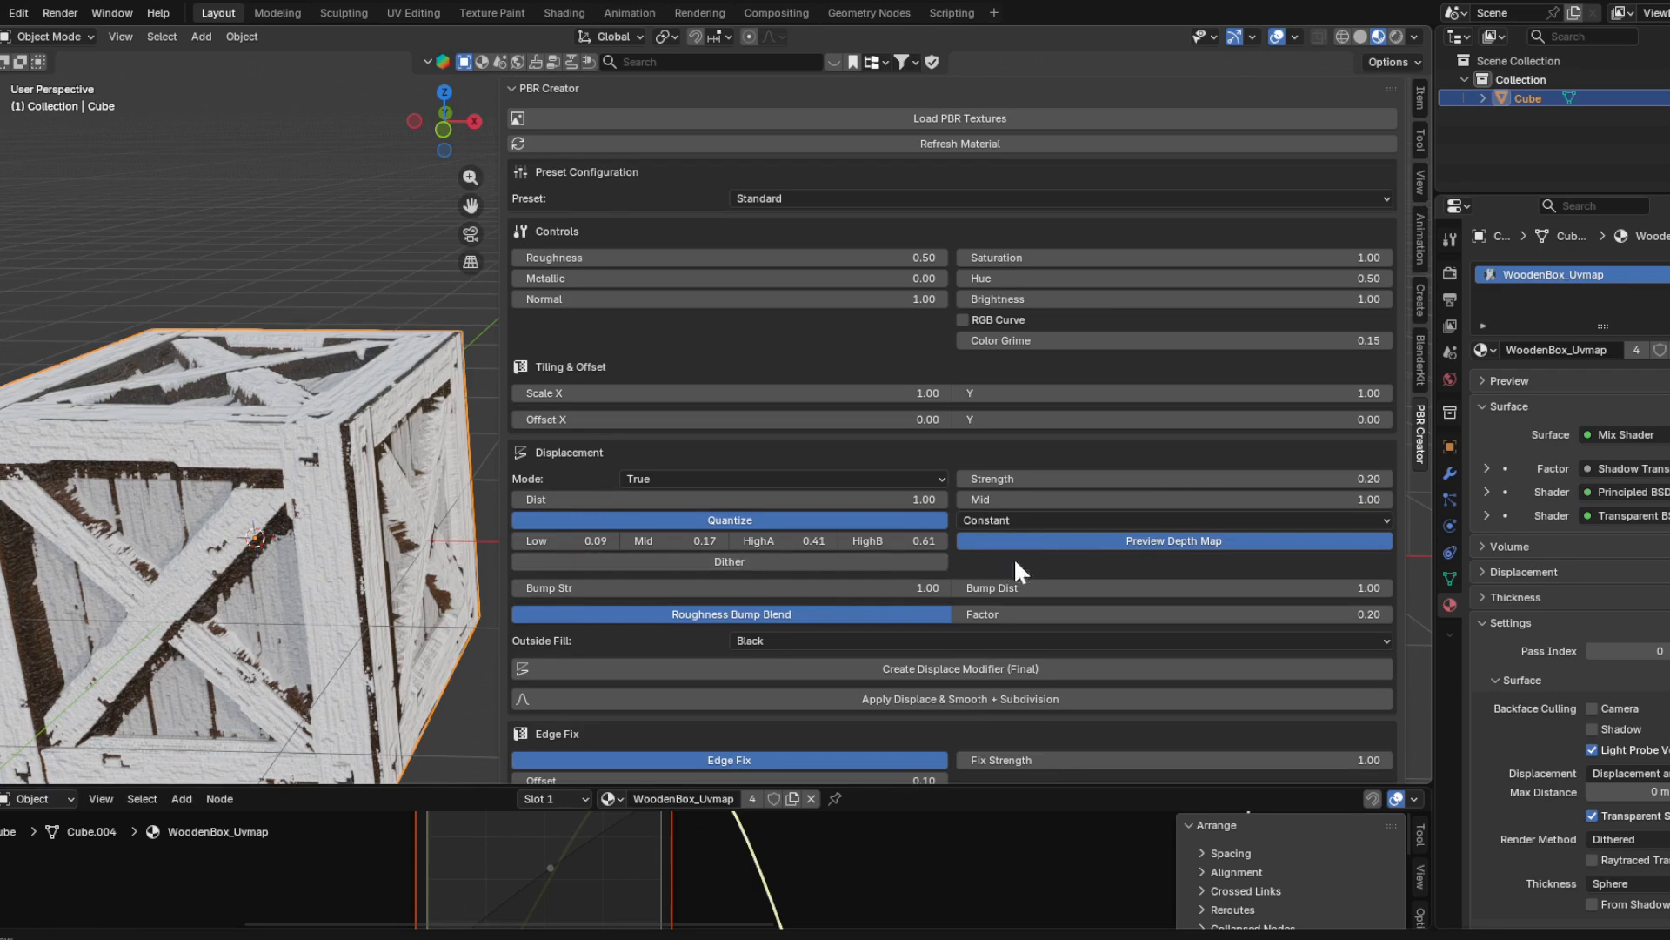
left_click(1010, 543)
middle_click_drag(469, 557, 603, 529)
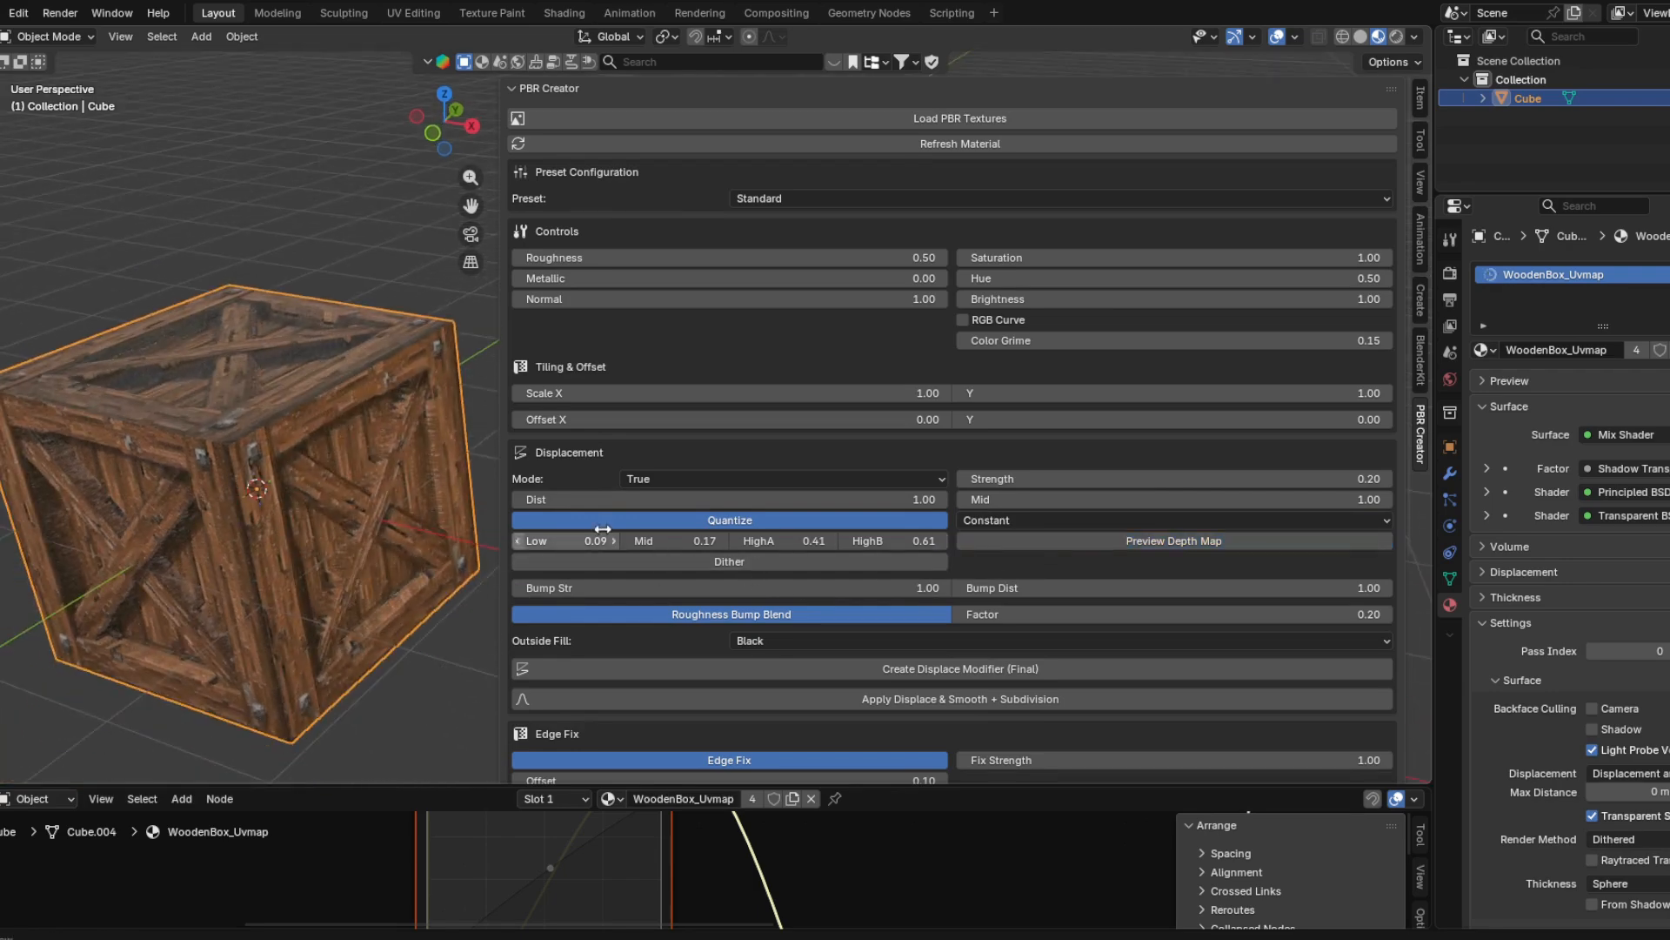
- Set the quantize interpolation to Near and examine the crate's top boards up close
left_click(999, 519)
left_click(1000, 588)
scroll(414, 477, "up", 2)
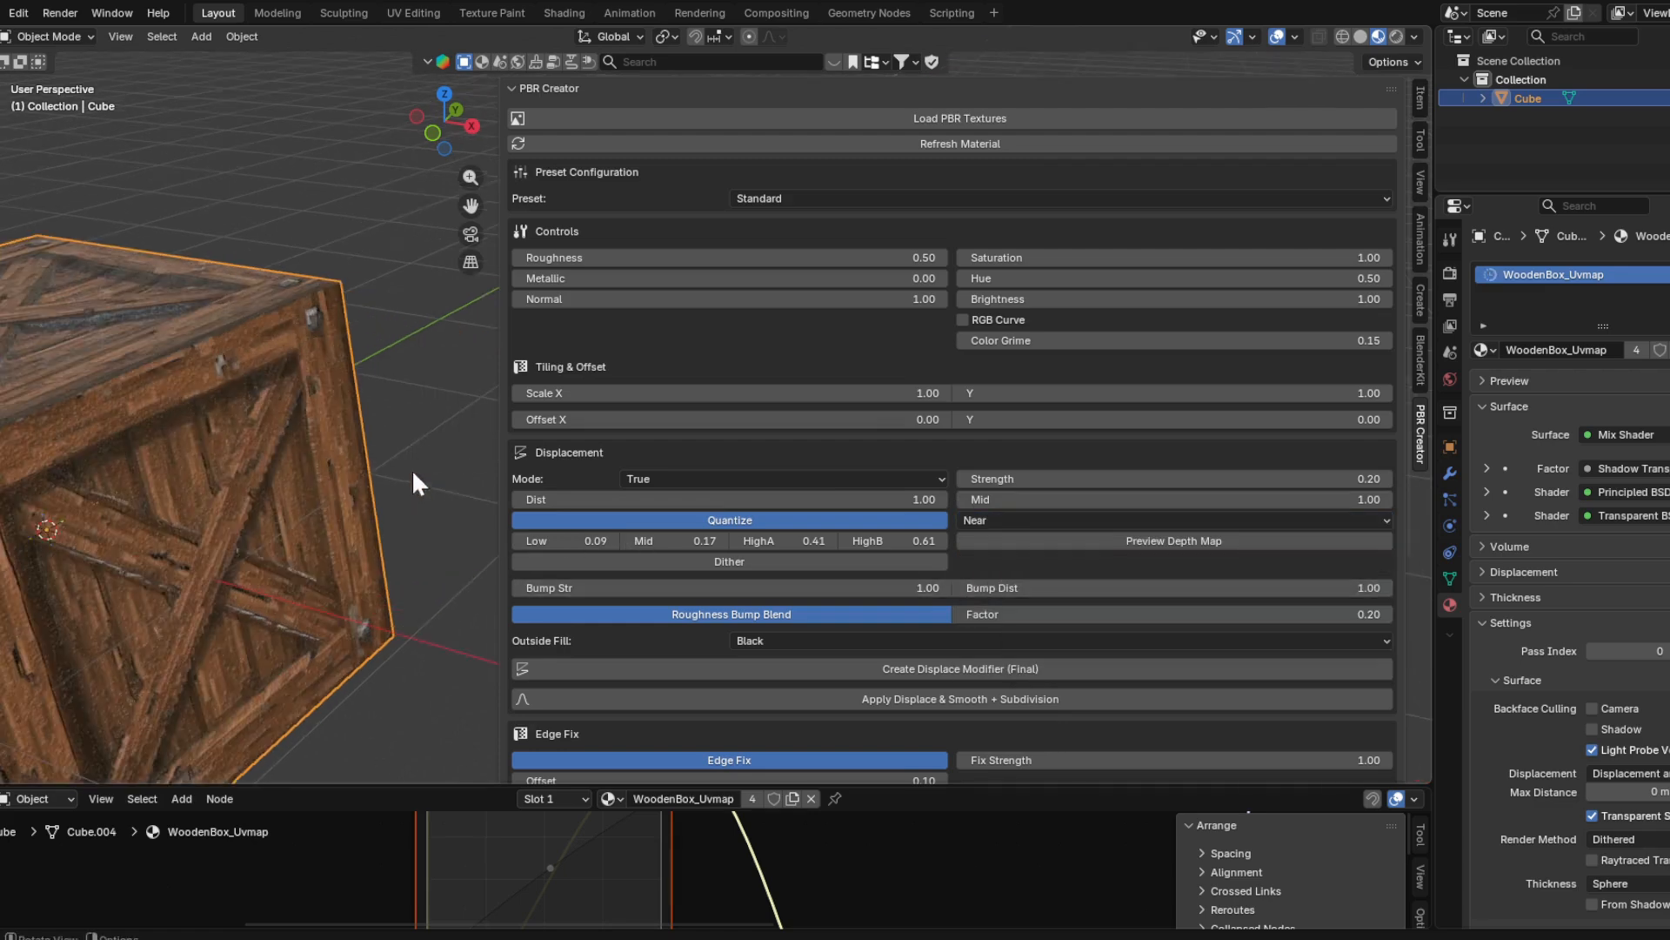
left_click_drag(470, 207, 748, 280)
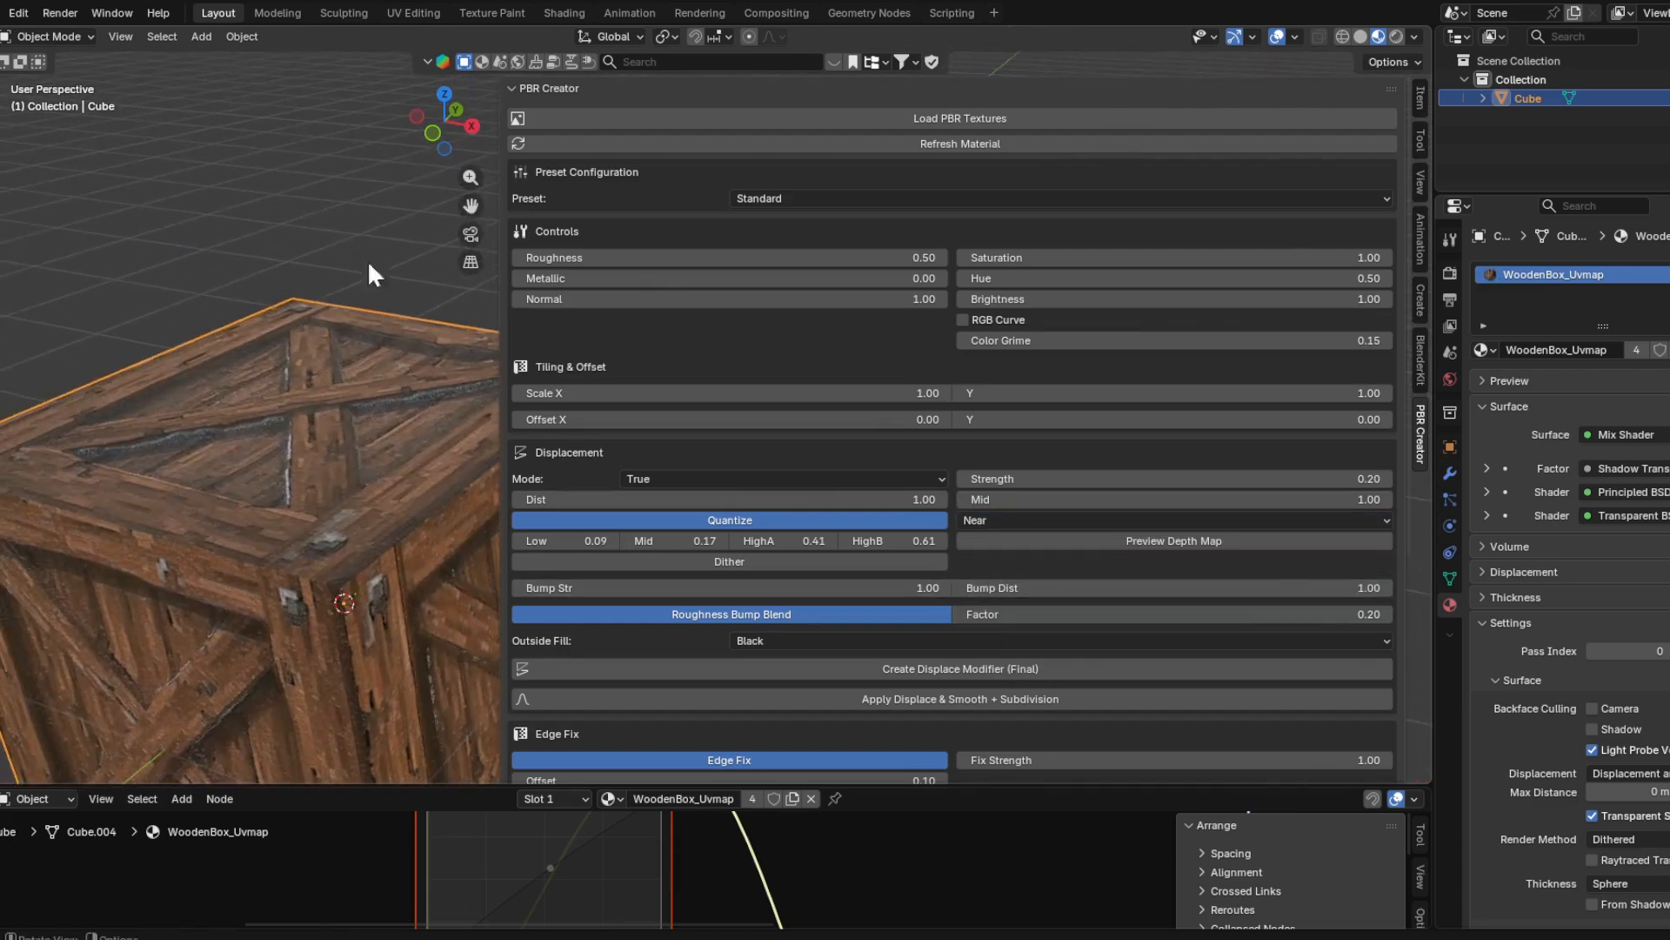
scroll(369, 261, "up", 2)
middle_click_drag(257, 447, 331, 437)
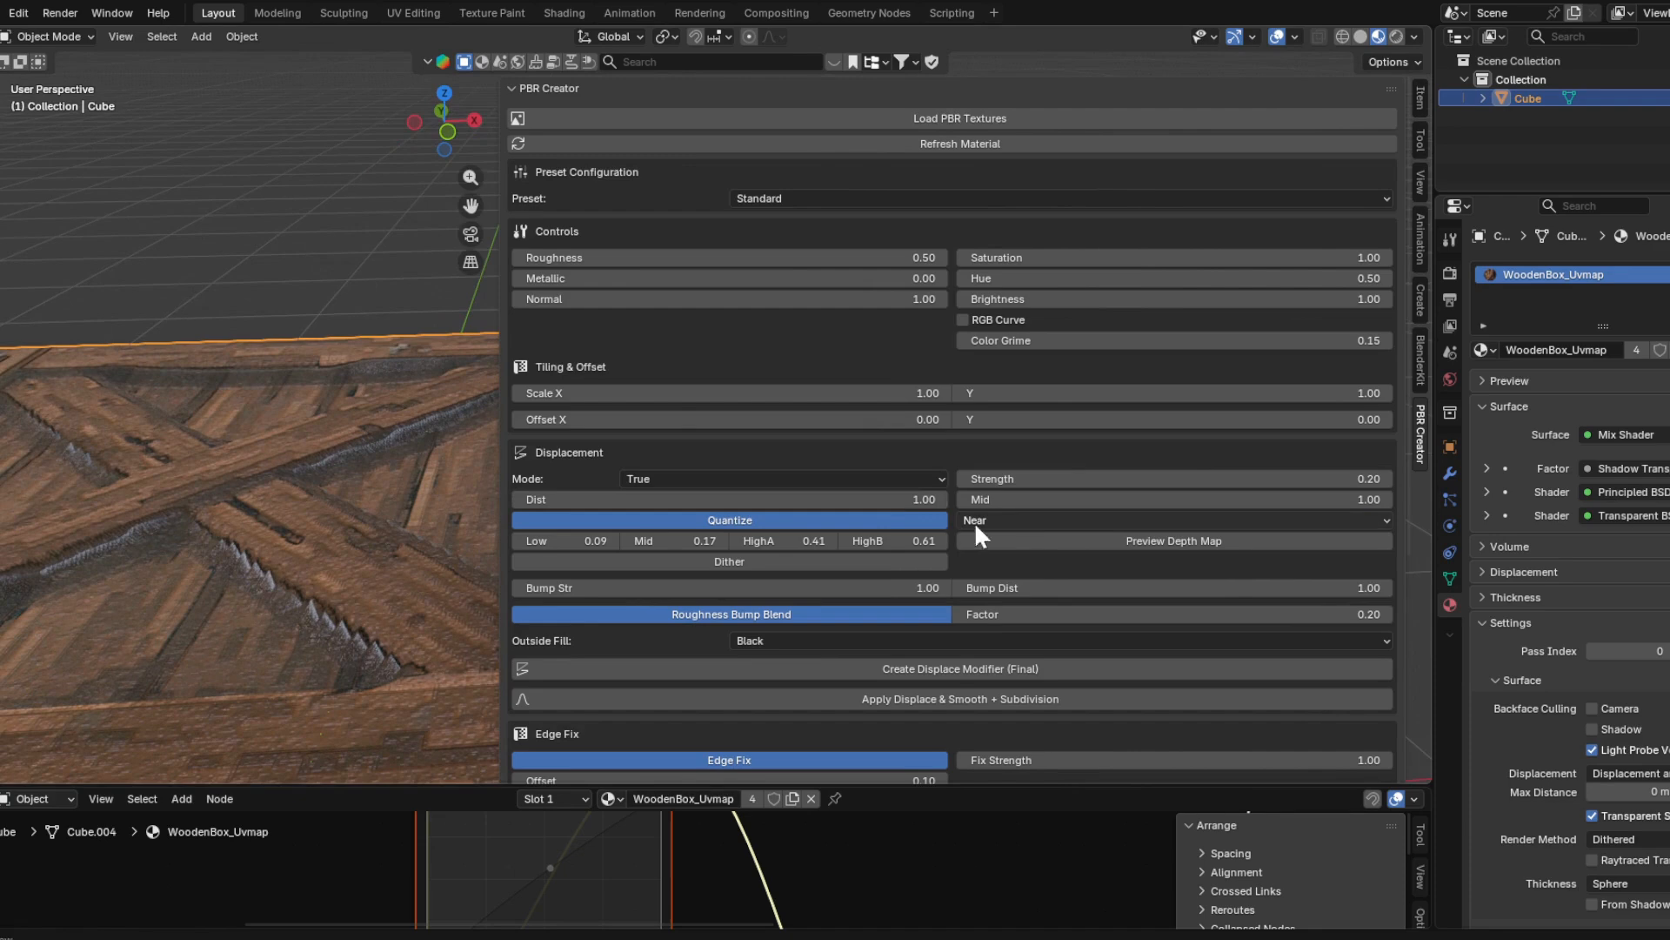
- Test Constant quantize interpolation on the crate's top boards and switch back to Near
left_click(1004, 520)
left_click(992, 566)
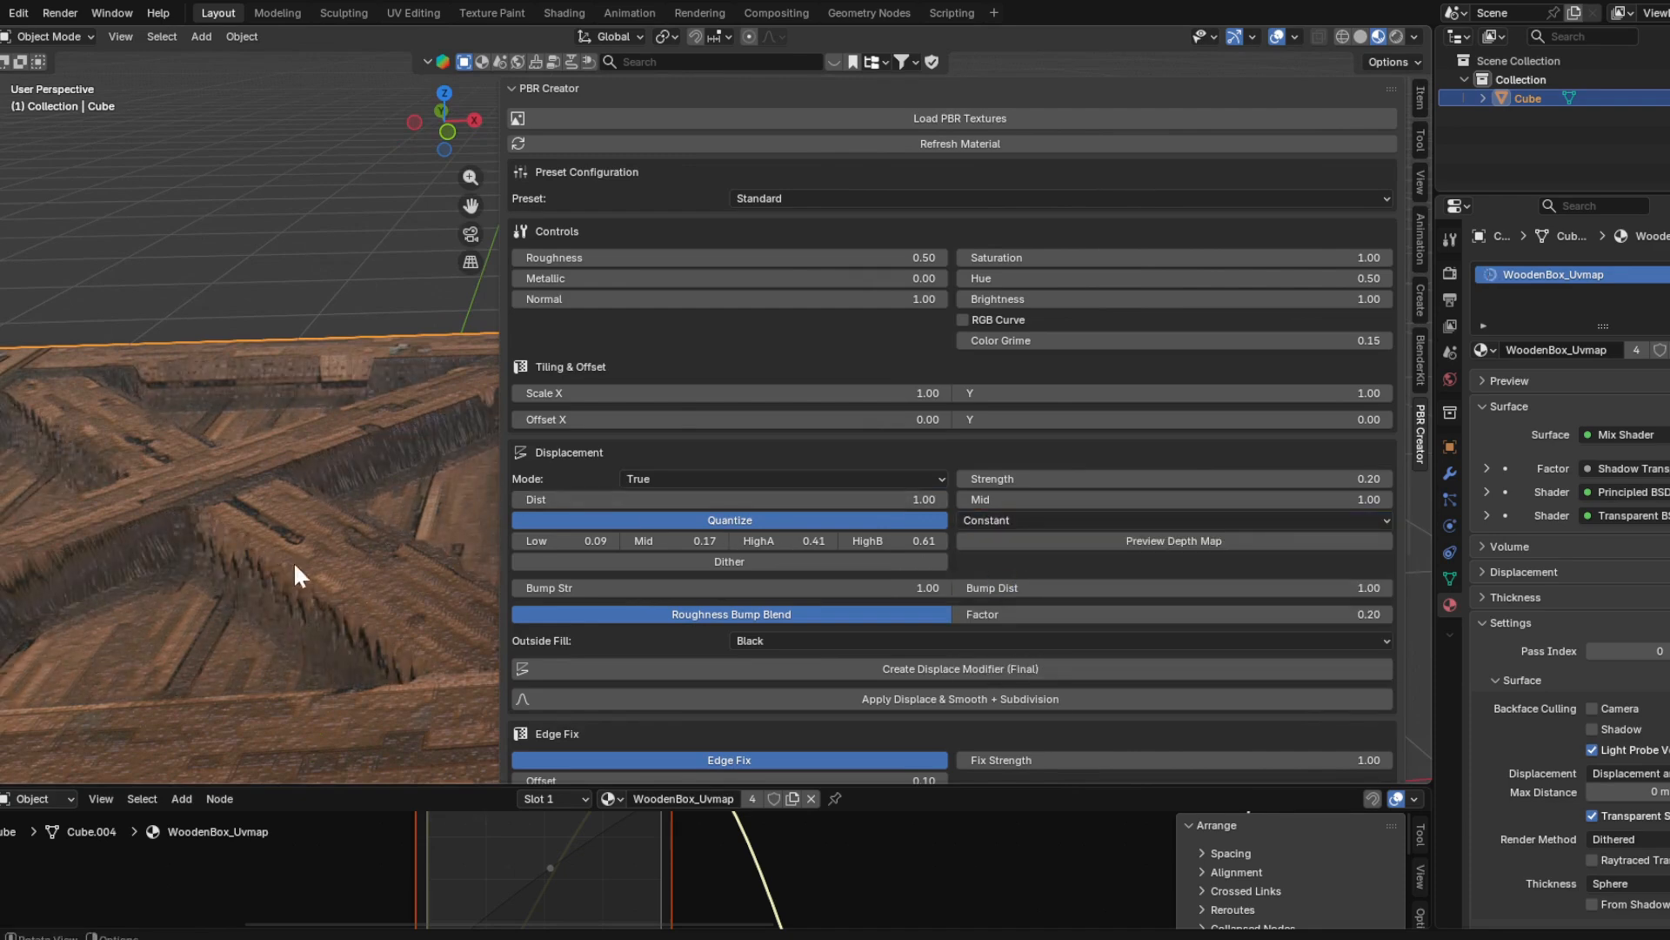
left_click_drag(687, 541, 731, 541)
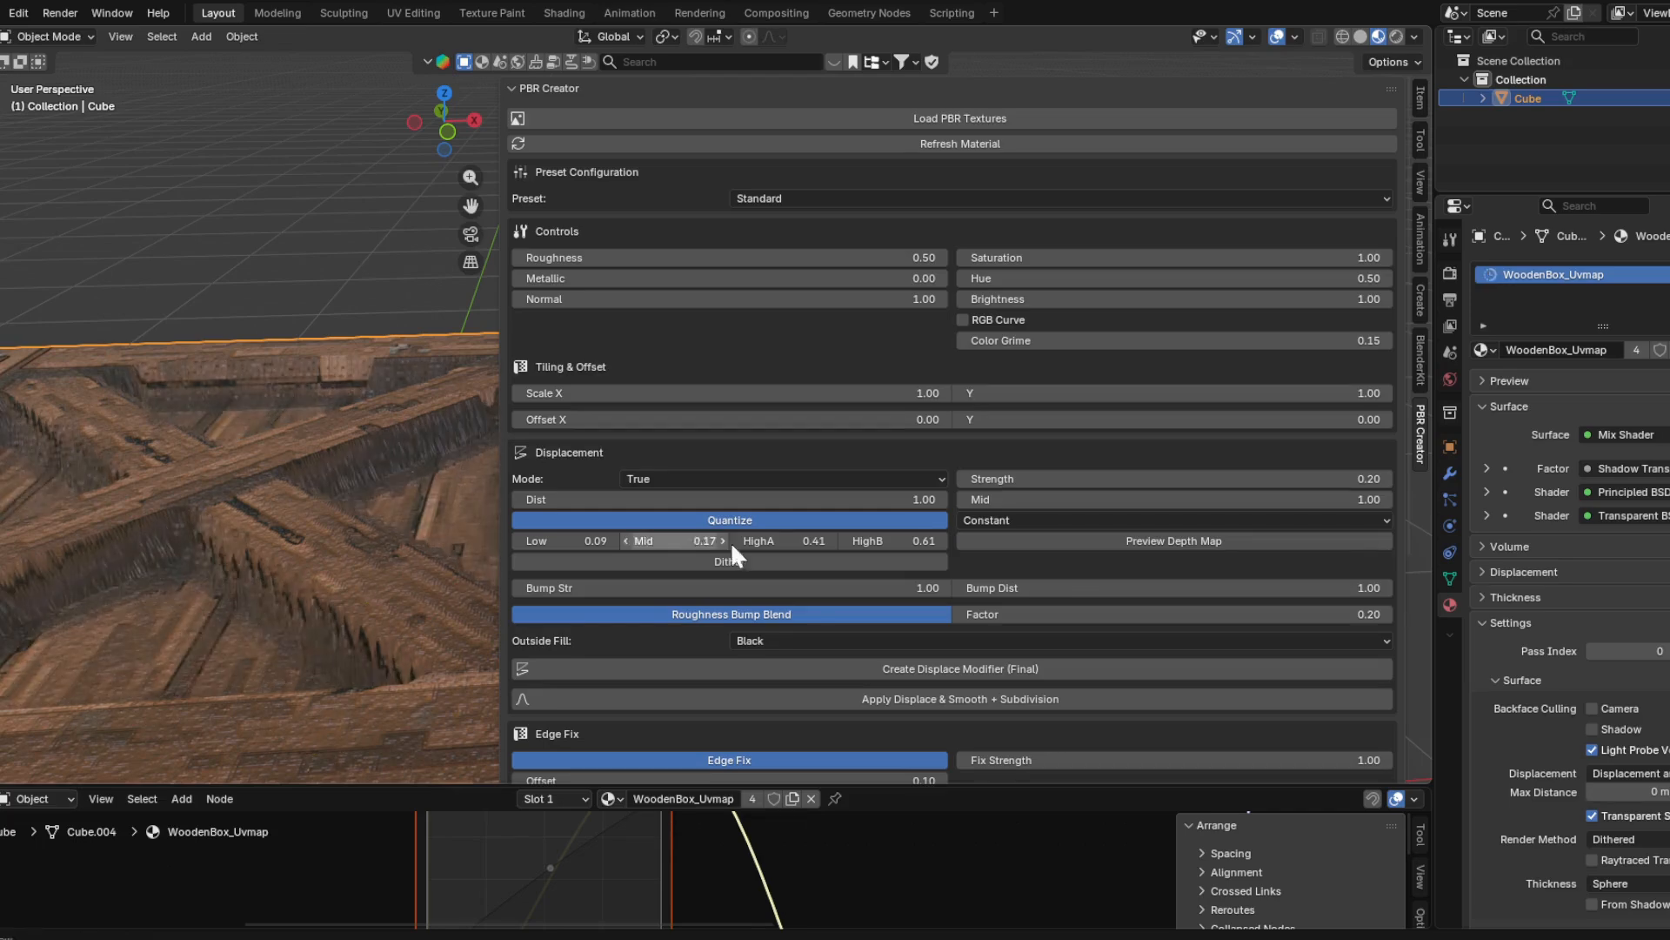
left_click(1040, 510)
left_click(992, 588)
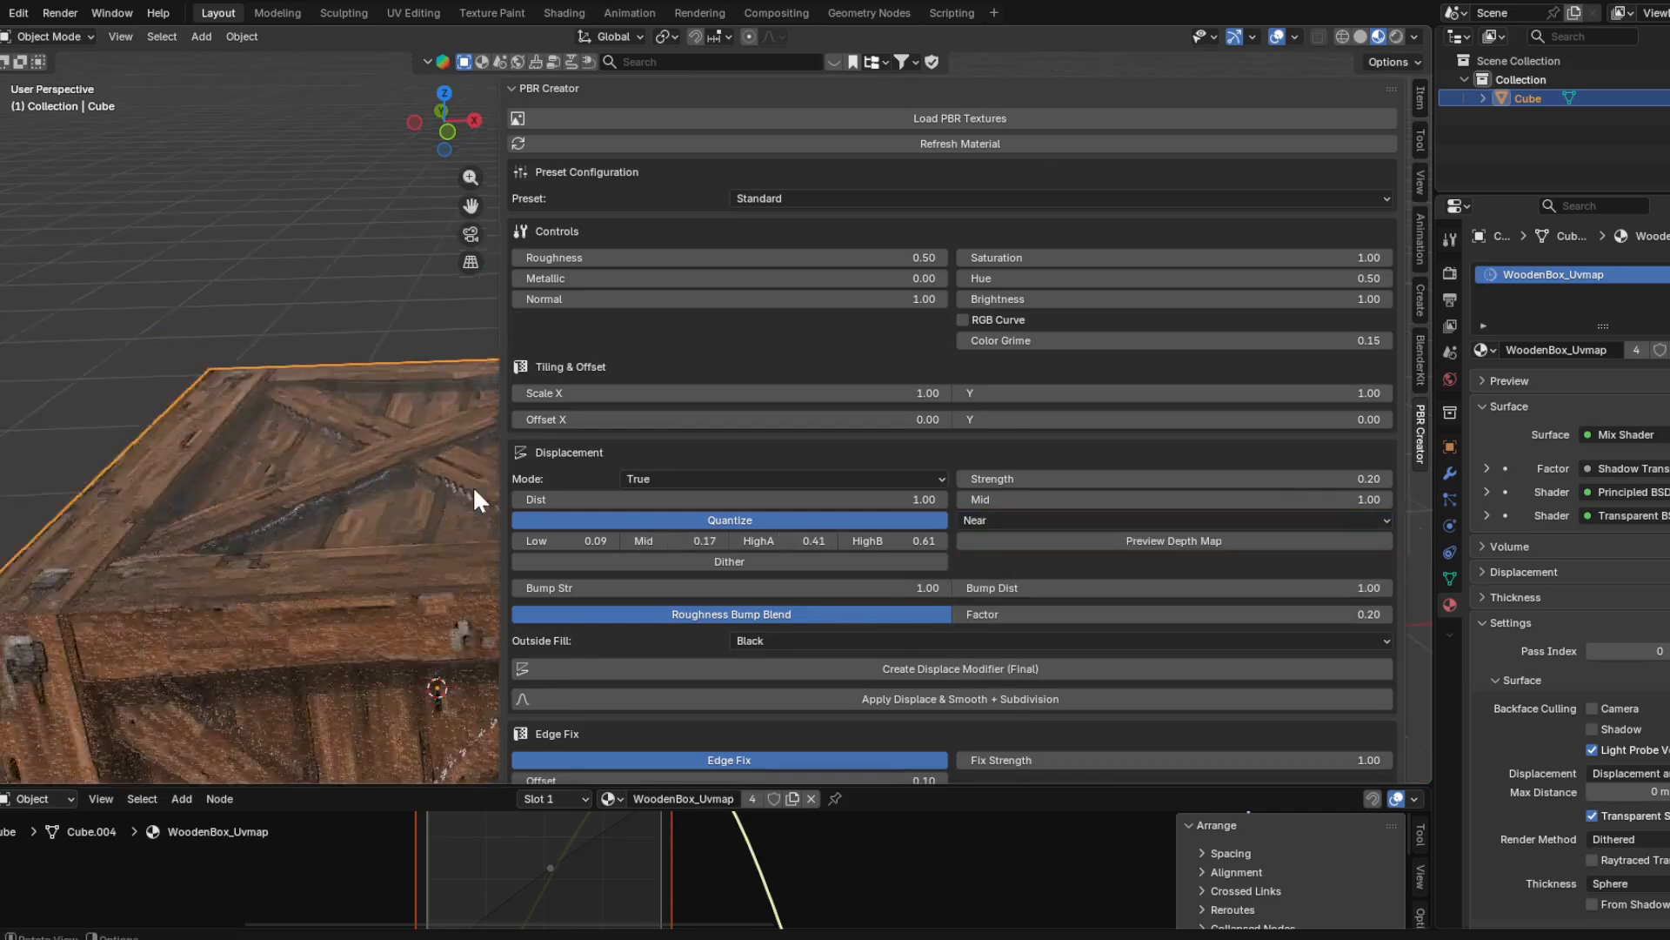
- Set the Mid quantize level to 0.38 and disable Roughness Bump Blend for the crate's displacement
mouse_move(472, 485)
middle_mouse_down()
mouse_move(304, 466)
mouse_move(411, 474)
mouse_move(449, 503)
middle_mouse_up()
mouse_move(693, 538)
left_mouse_down()
mouse_move(713, 540)
mouse_move(688, 548)
left_mouse_up()
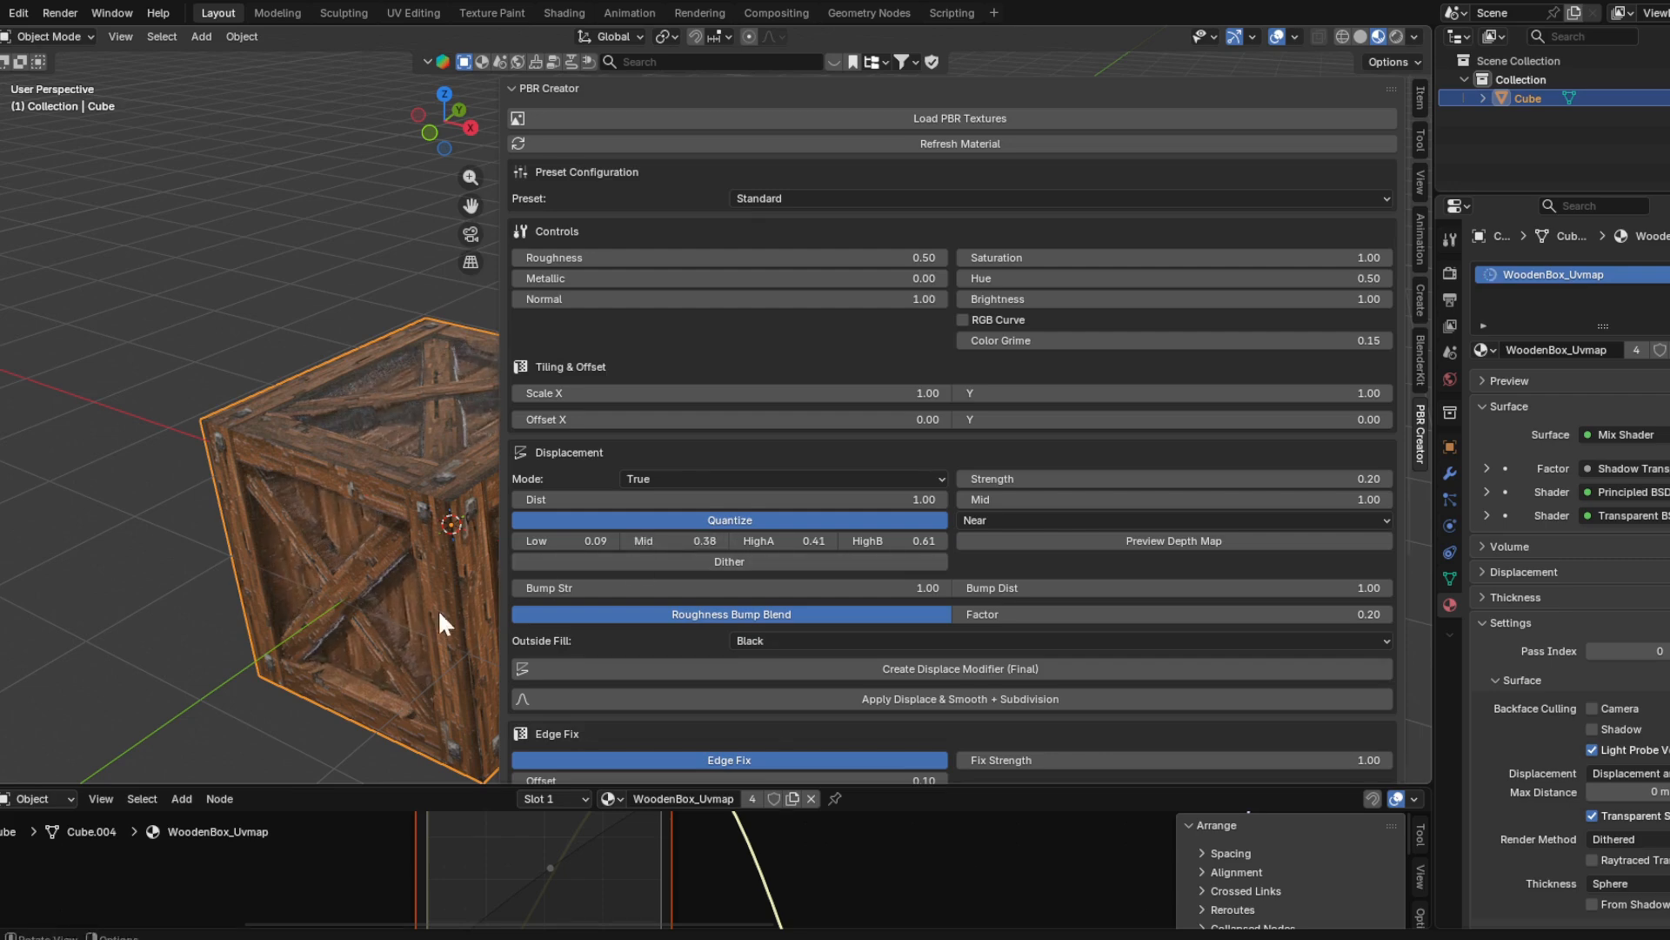
scroll(628, 628, "down", 2)
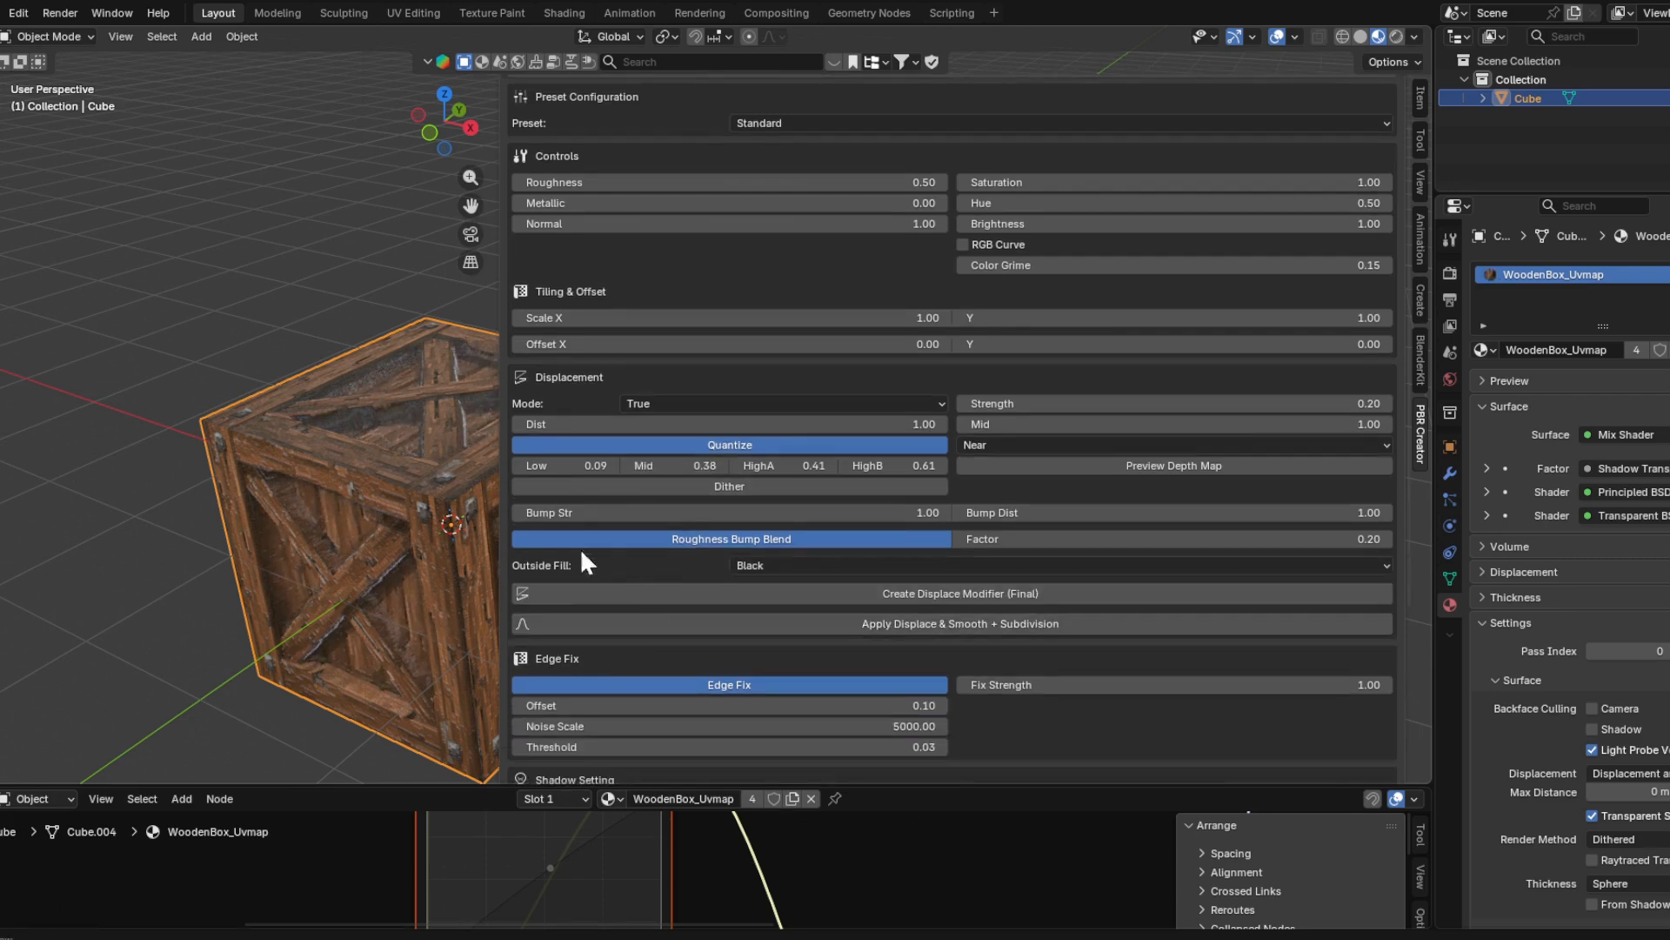
left_click(792, 541)
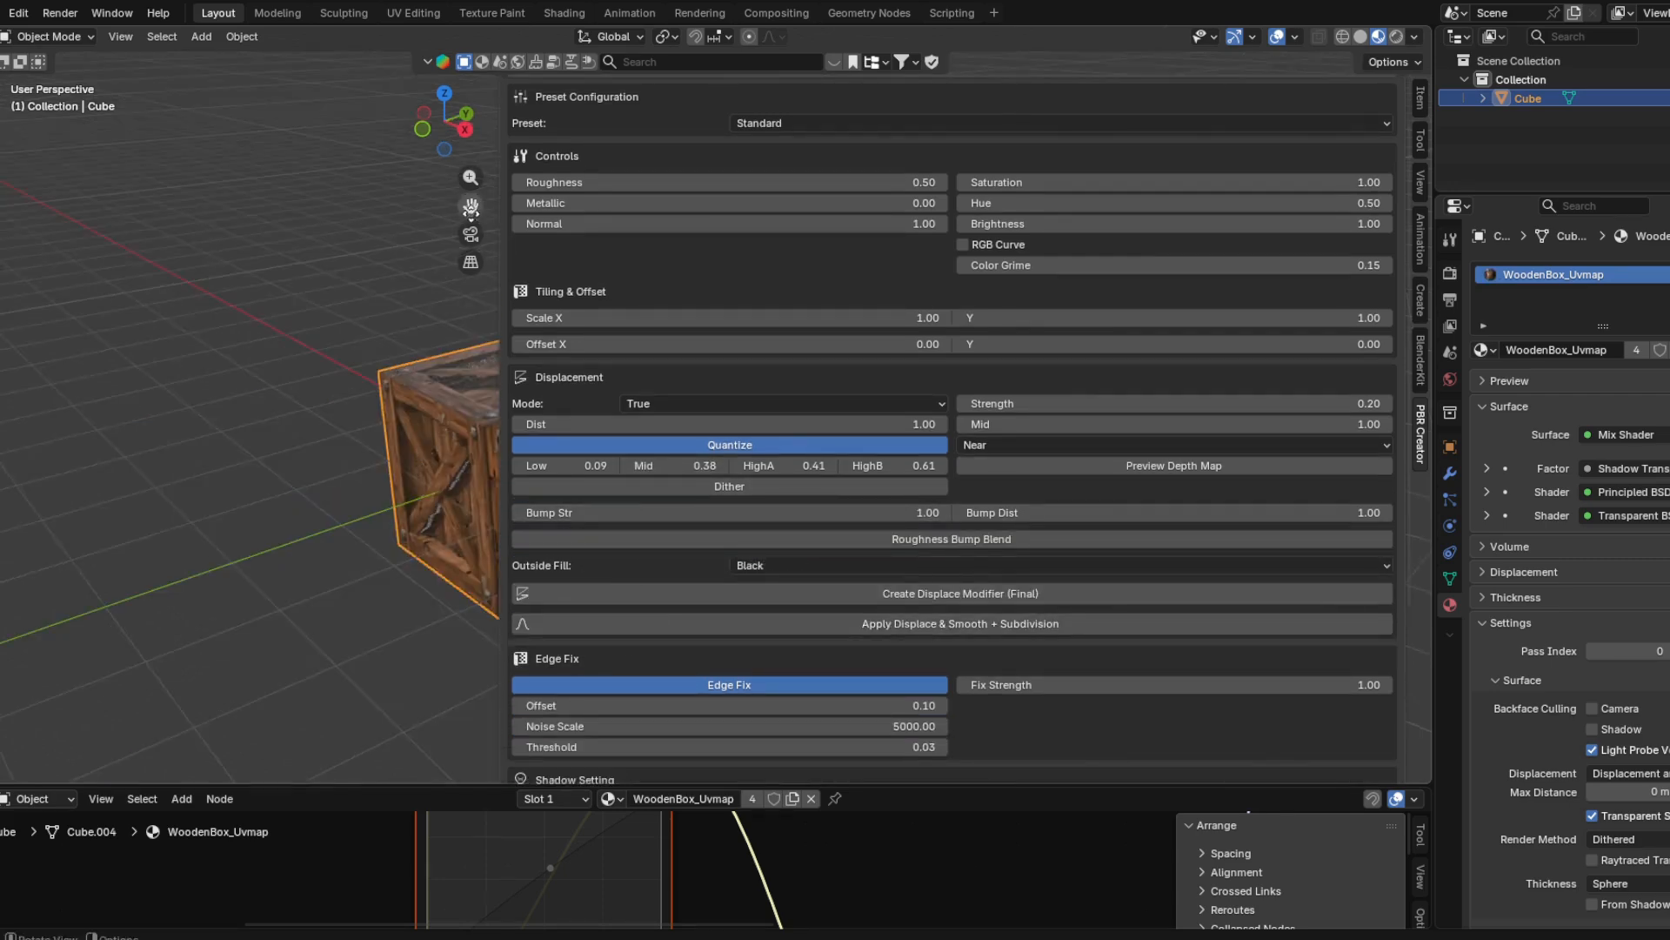
left_click_drag(470, 206, 376, 208)
middle_click_drag(423, 379, 396, 357)
scroll(415, 416, "up", 3)
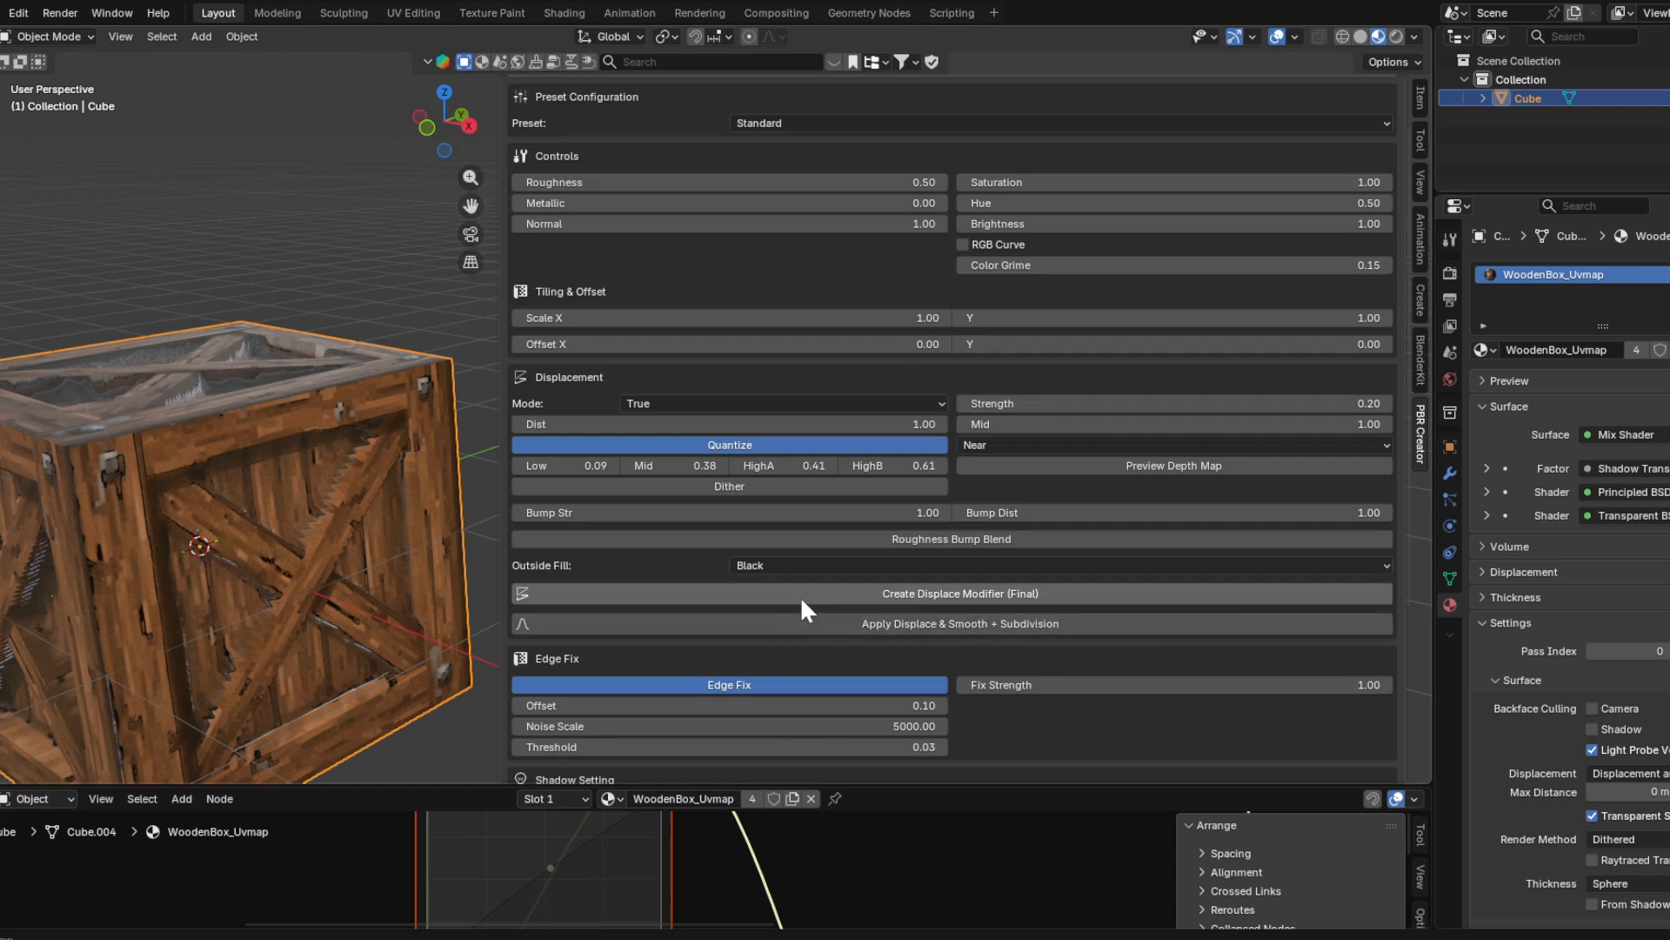
- Create the final Displace modifier on the crate and show its modifier settings
left_click(777, 588)
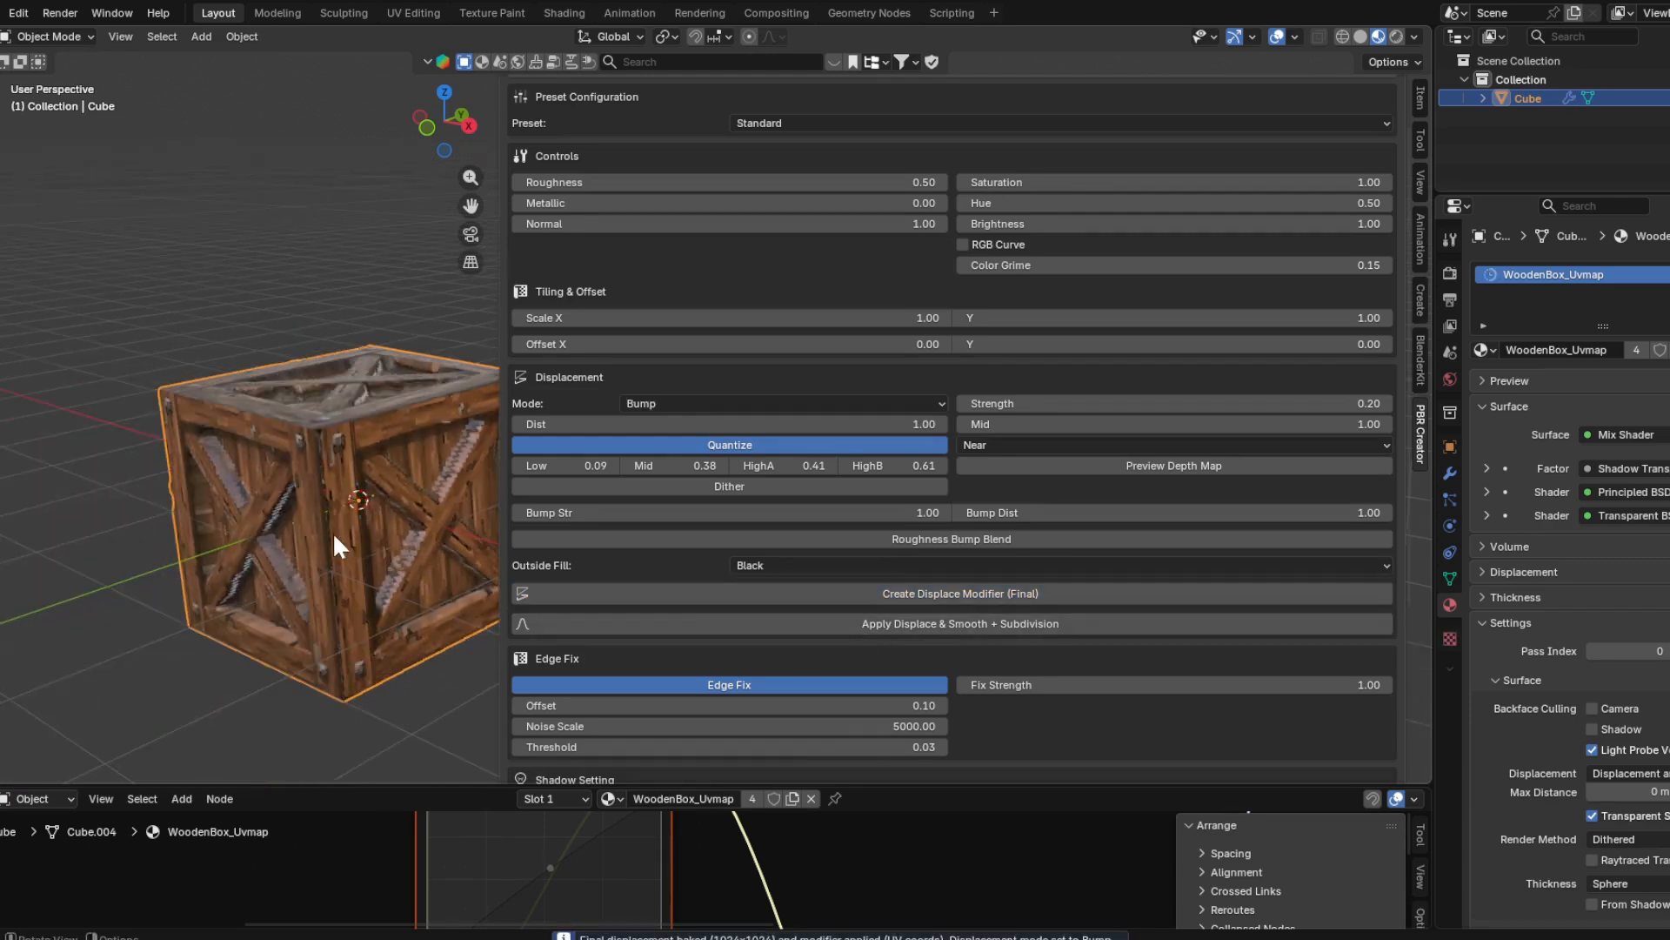
scroll(337, 536, "up", 3)
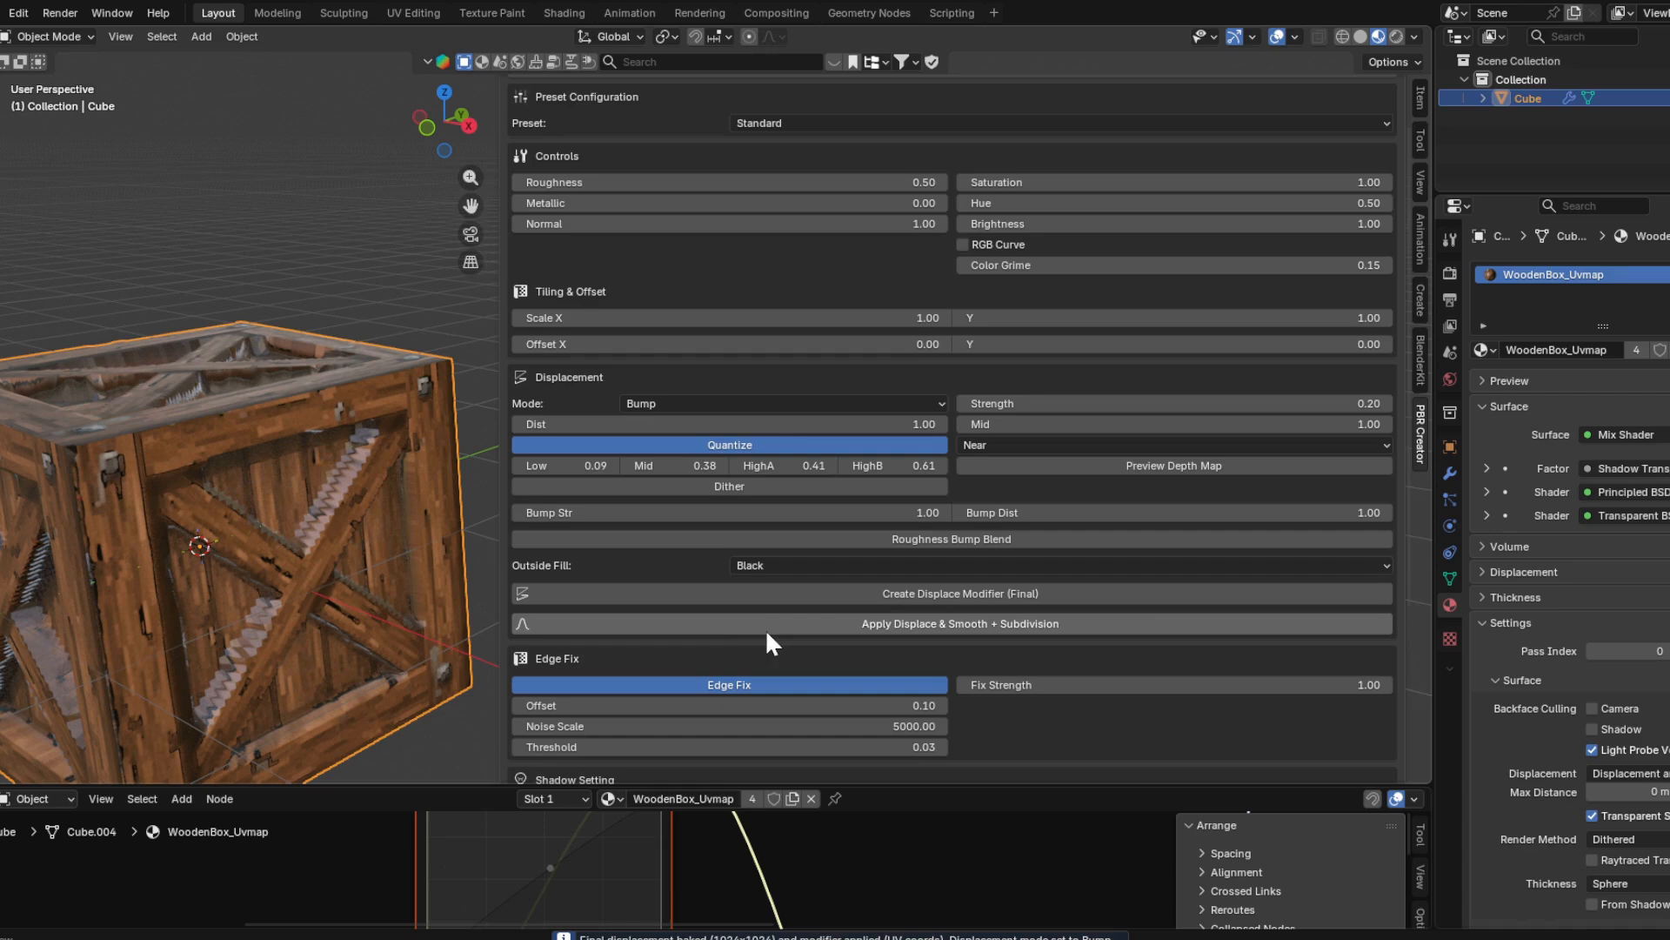
left_click(1449, 472)
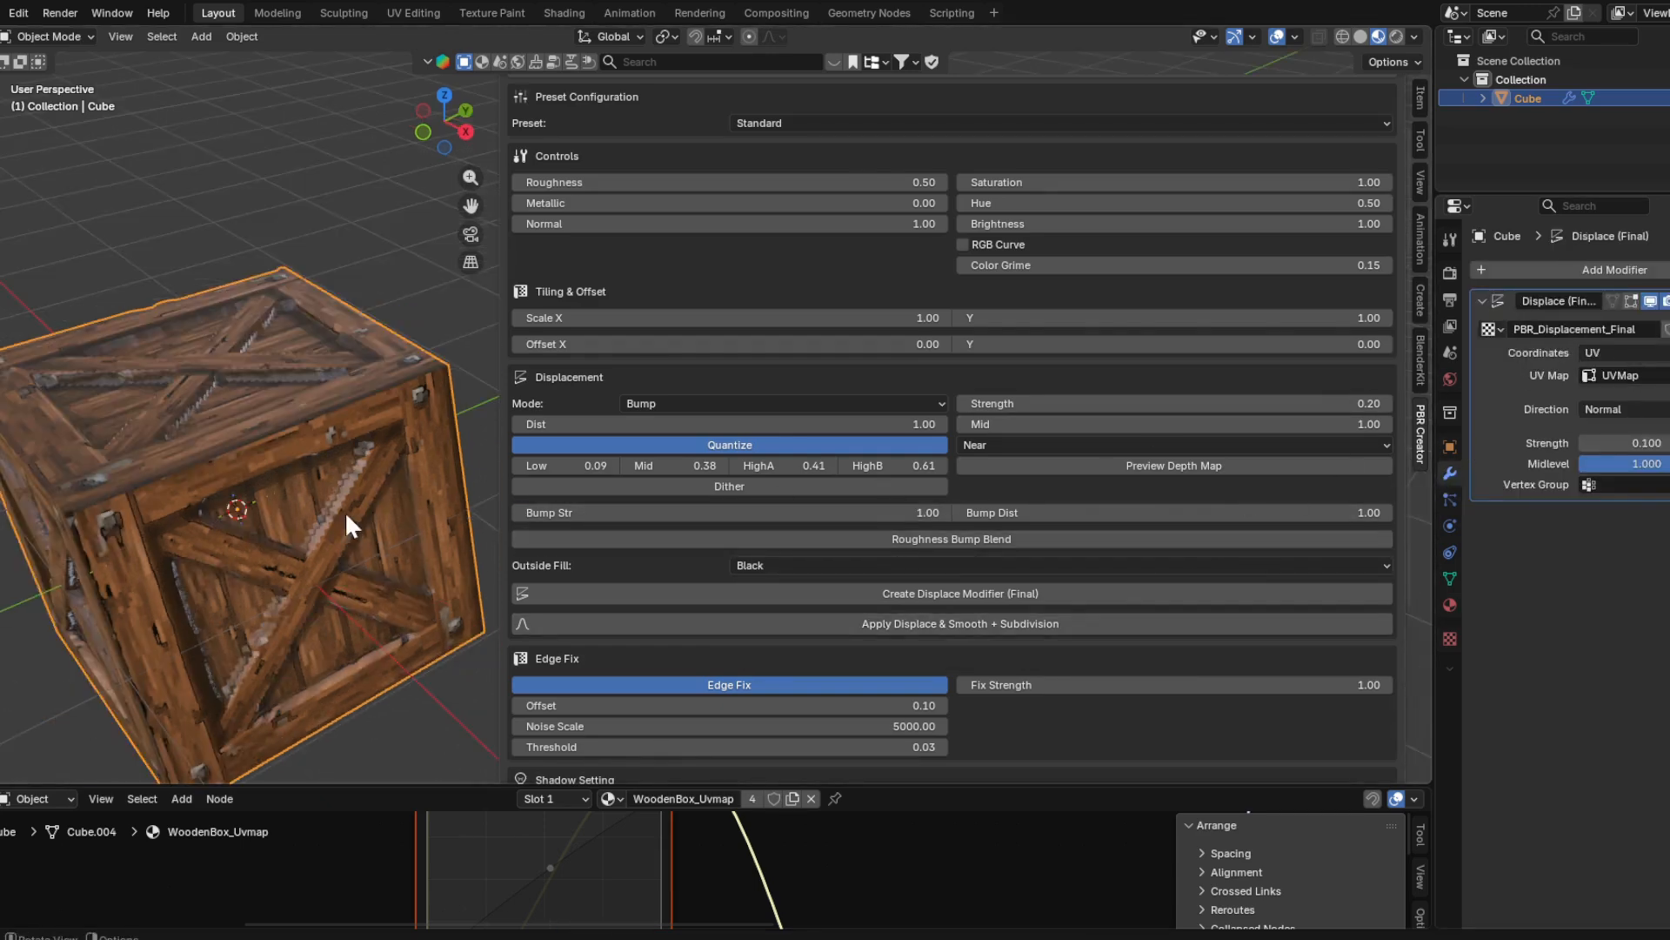
scroll(345, 512, "down", 2)
middle_click_drag(345, 511, 398, 468)
- Apply the Displace modifier with Smooth and Subdivision added, and inspect the smoothed crate
left_click(949, 621)
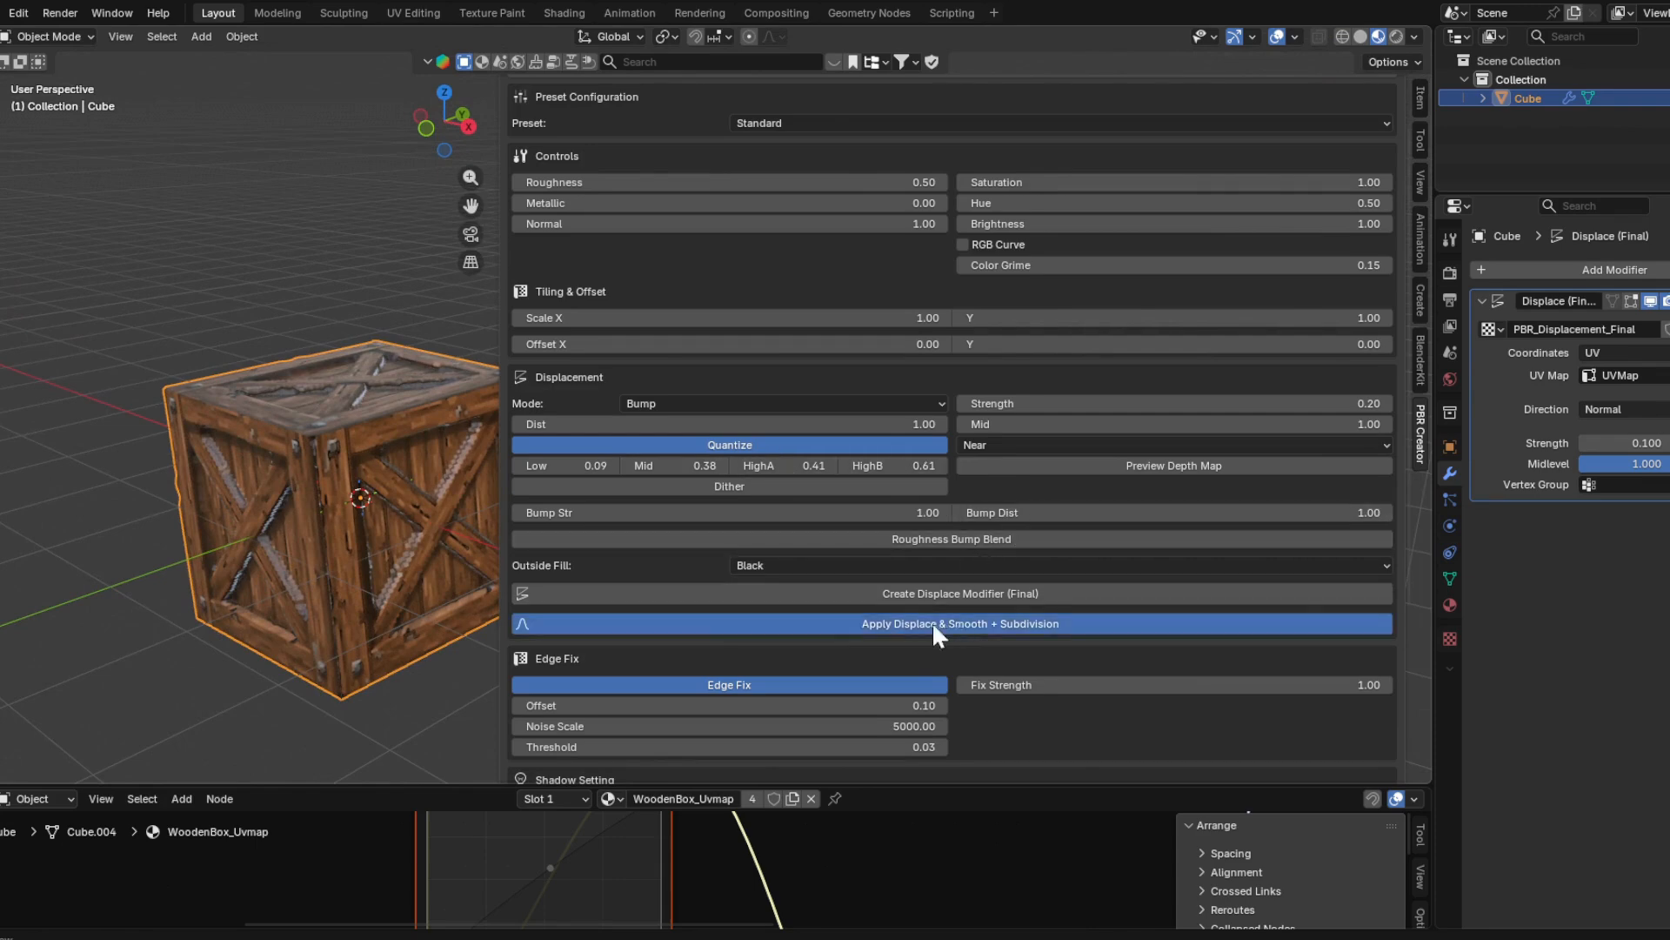
scroll(420, 545, "up", 4)
middle_click_drag(363, 504, 423, 416)
scroll(441, 462, "down", 3)
scroll(425, 498, "down", 4)
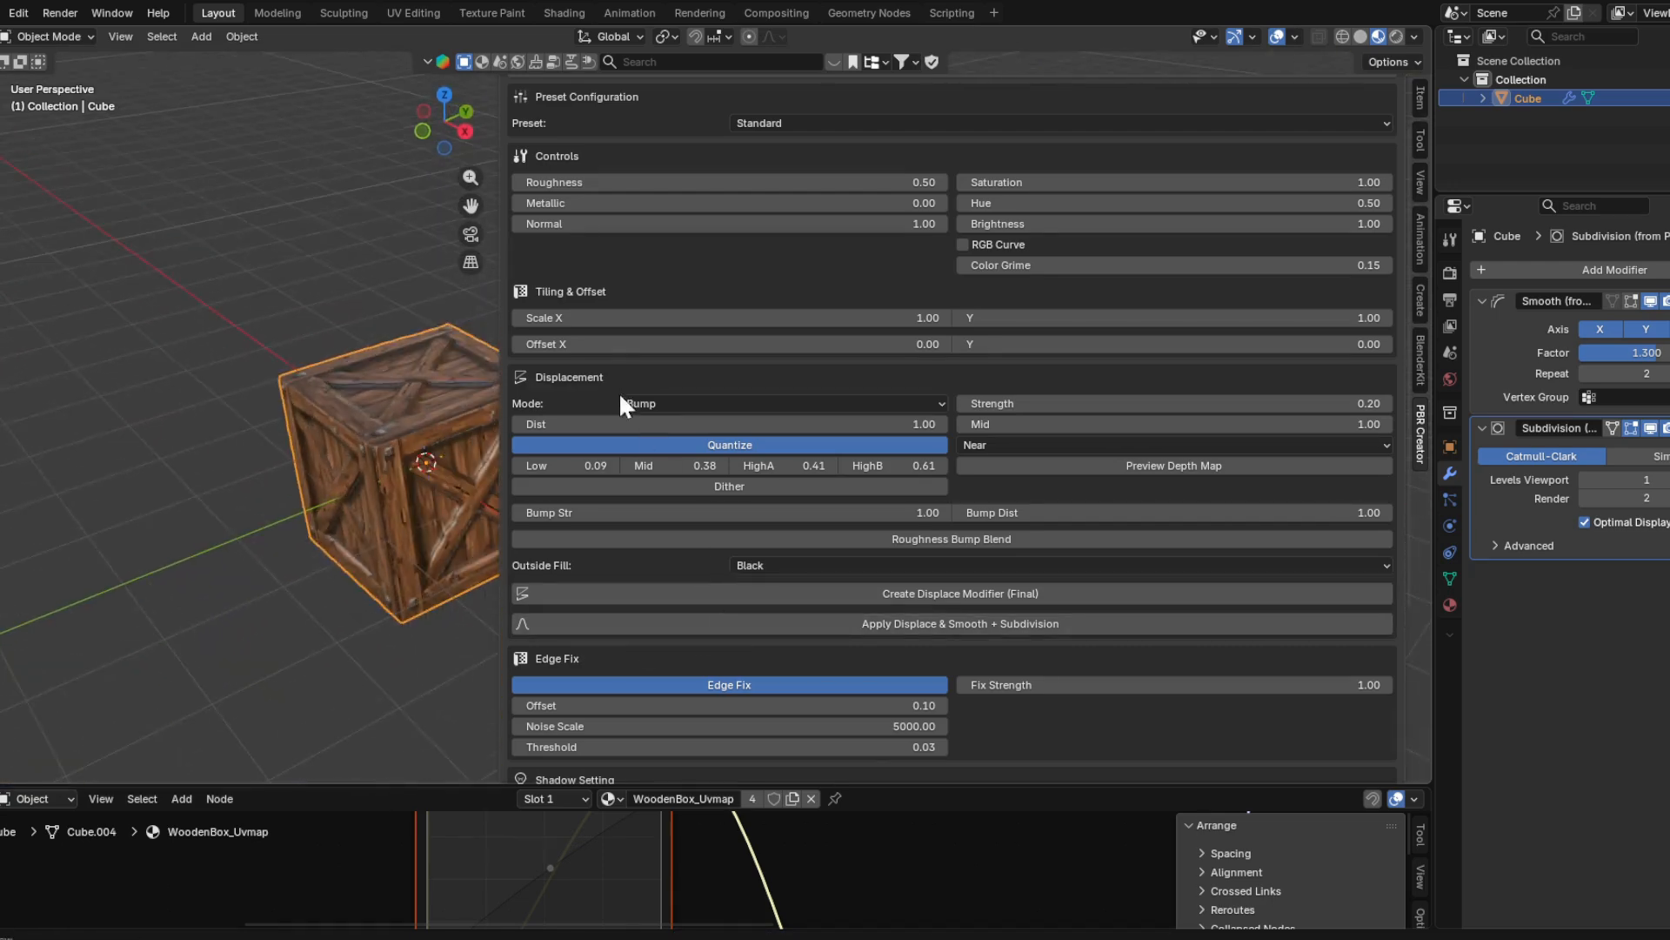
- Show the addon's Edge Fix, Shadow Setting and Advanced & AO Ramp options
scroll(583, 654, "down", 4)
scroll(581, 654, "down", 3)
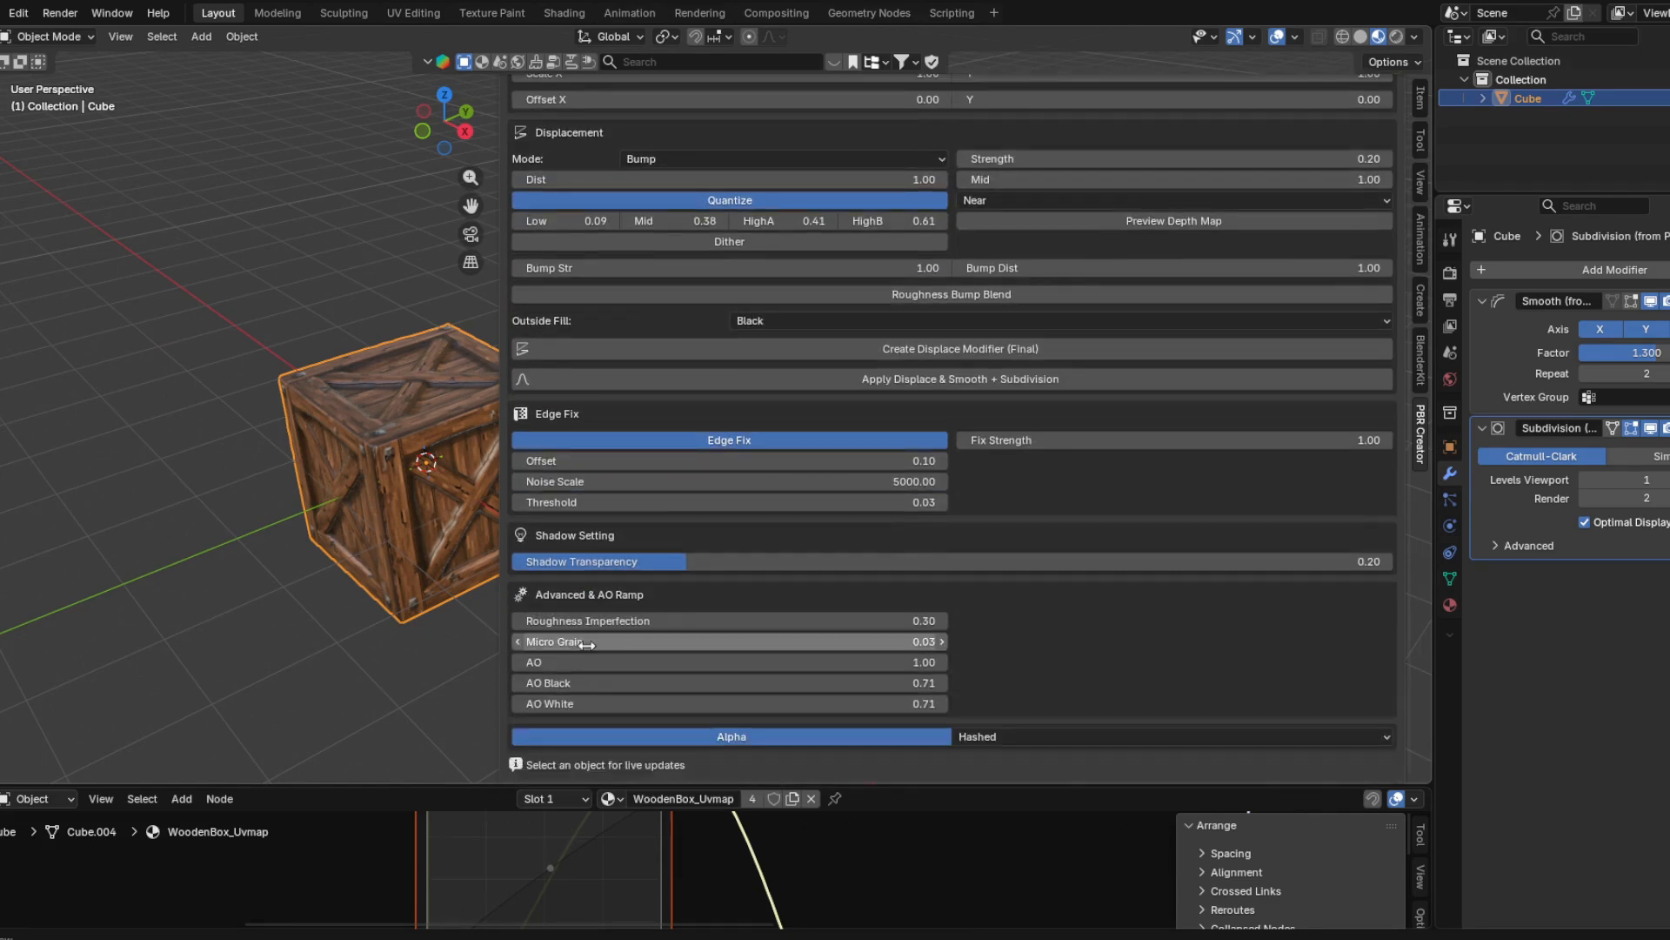